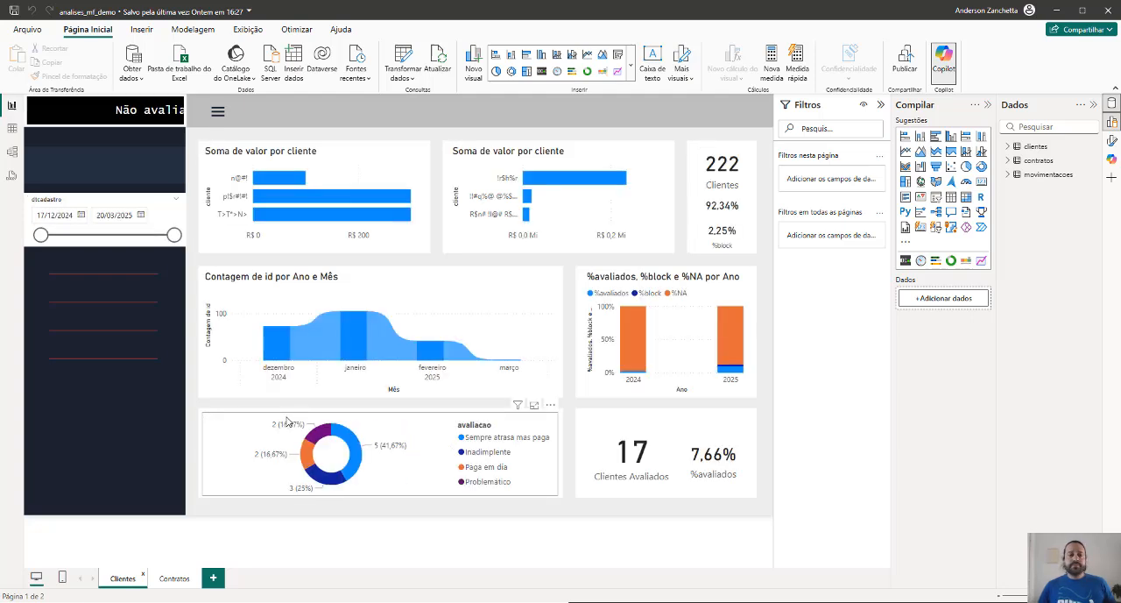
On the Contratos page, add a card visual in the upper area showing the id field of the contratos table
click(169, 584)
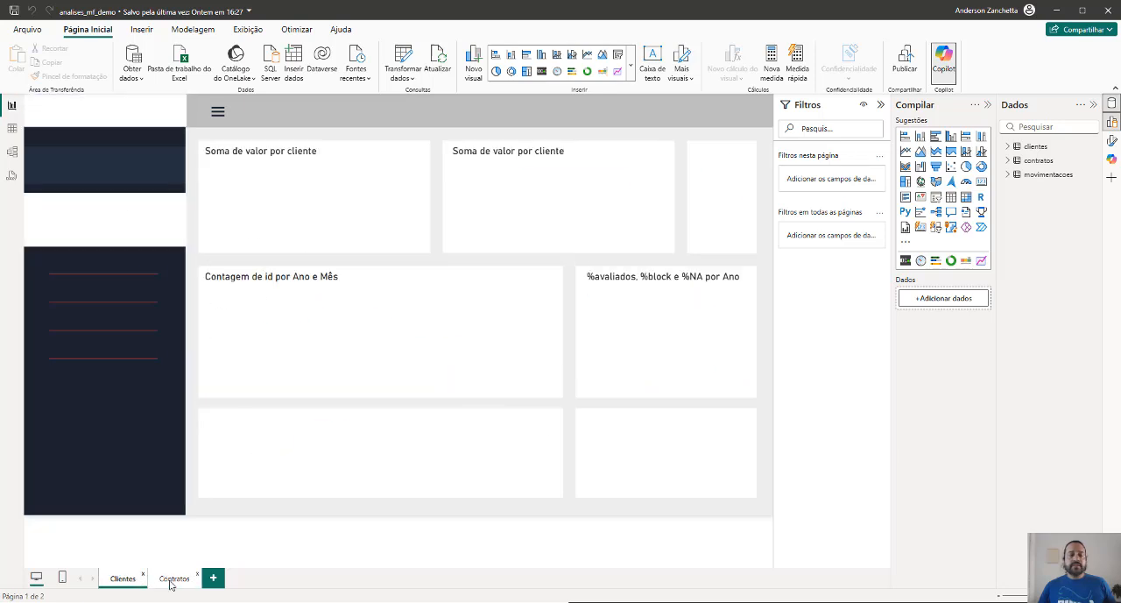
click(173, 581)
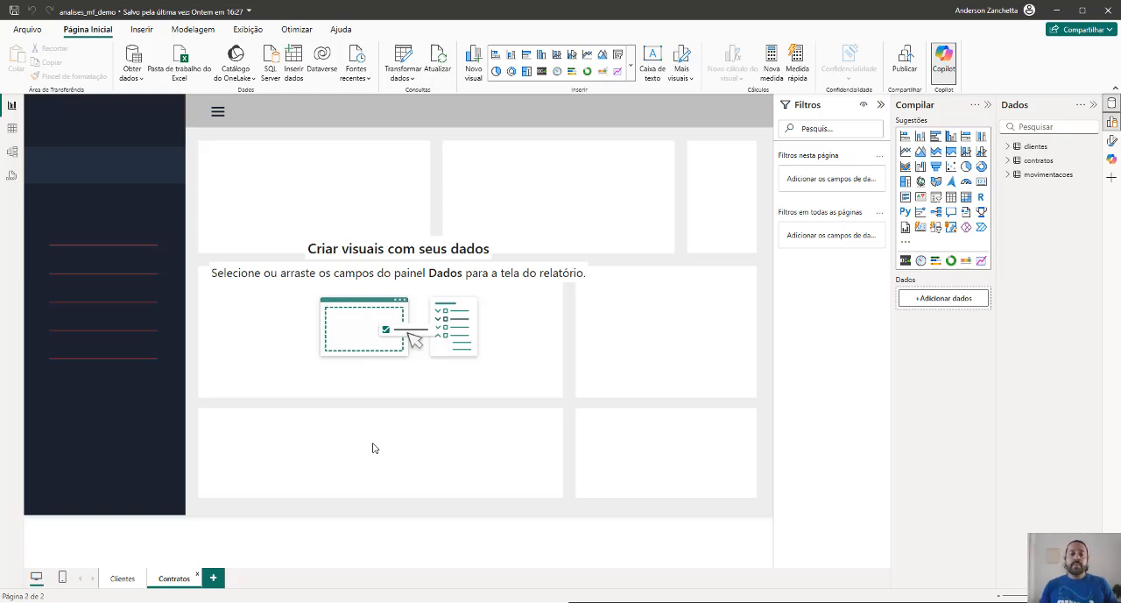
click(979, 184)
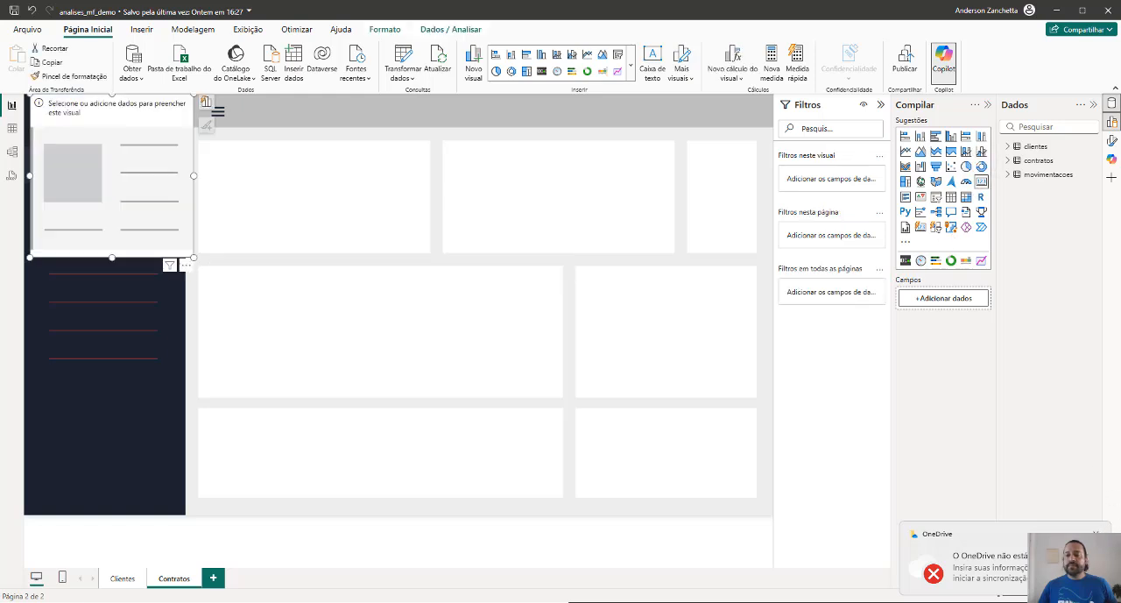
drag(99, 113, 635, 167)
click(1008, 162)
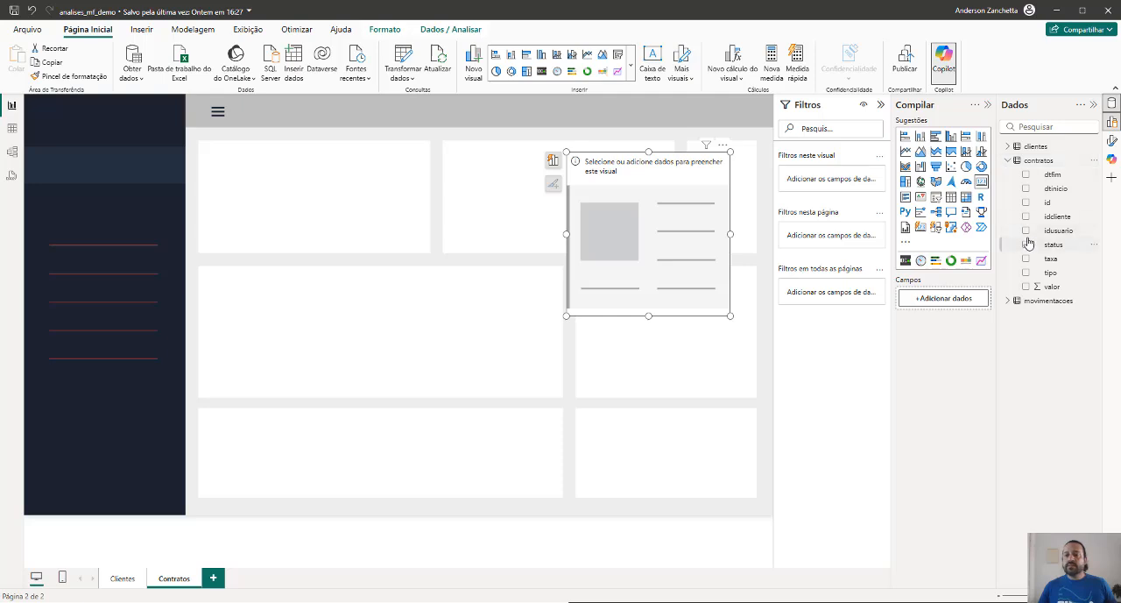
click(1027, 204)
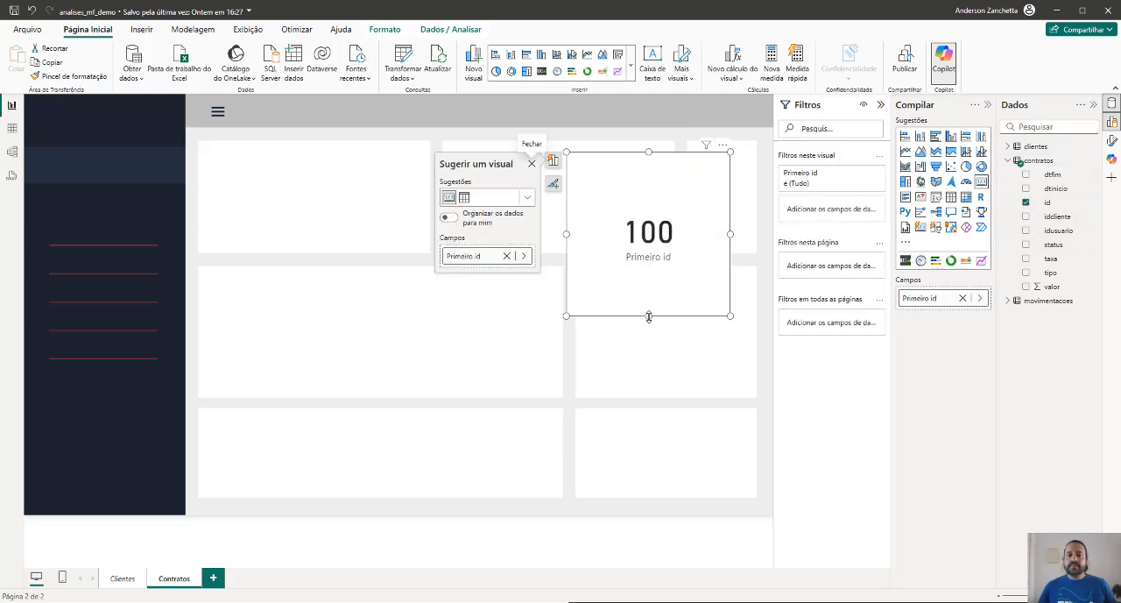
Shrink the id card's height and width and summarise its field by Contagem (Distinta)
drag(649, 316, 649, 280)
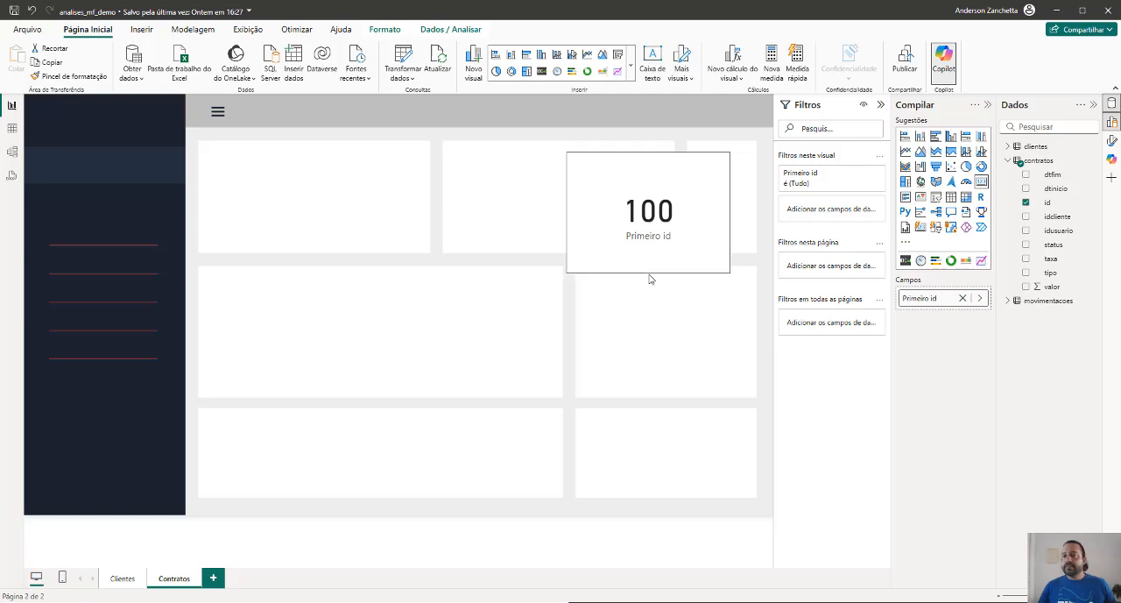
drag(649, 279, 658, 214)
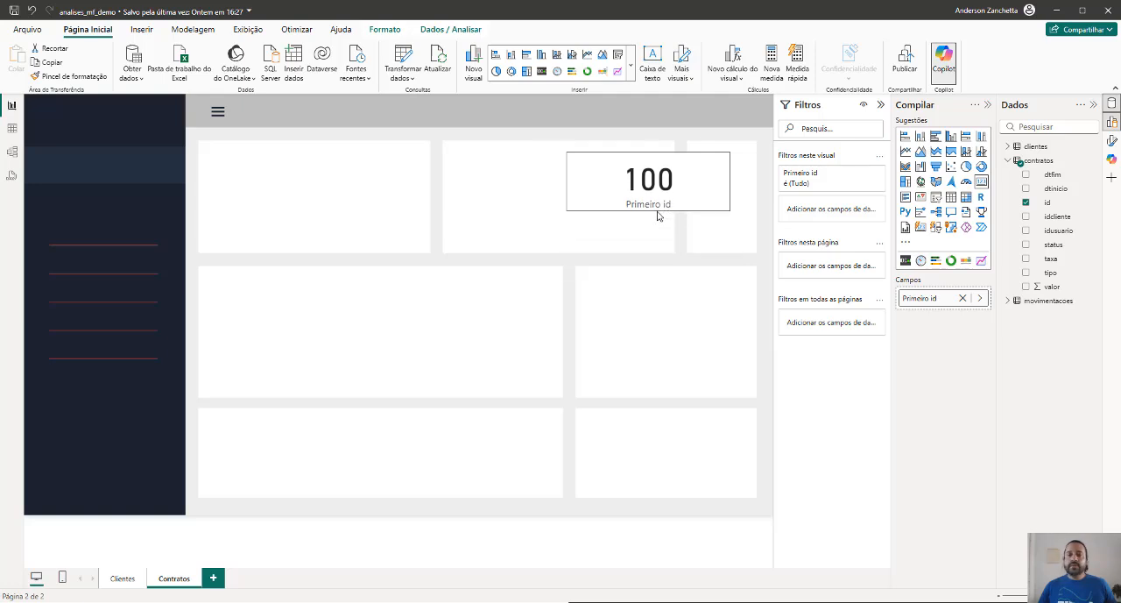
click(980, 298)
click(1020, 330)
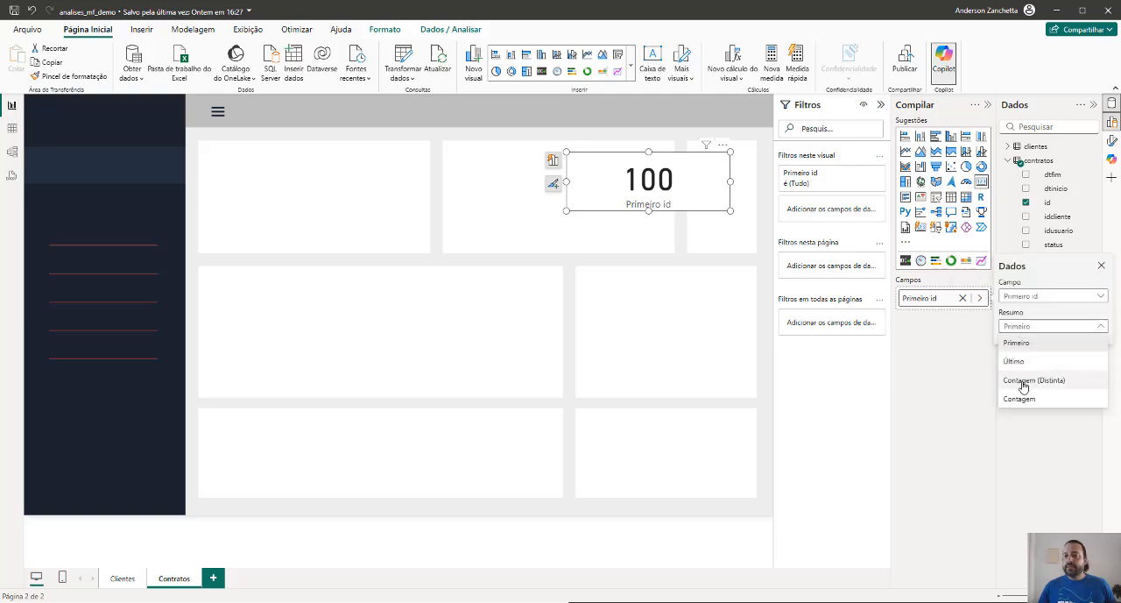
click(1023, 383)
drag(731, 179, 638, 183)
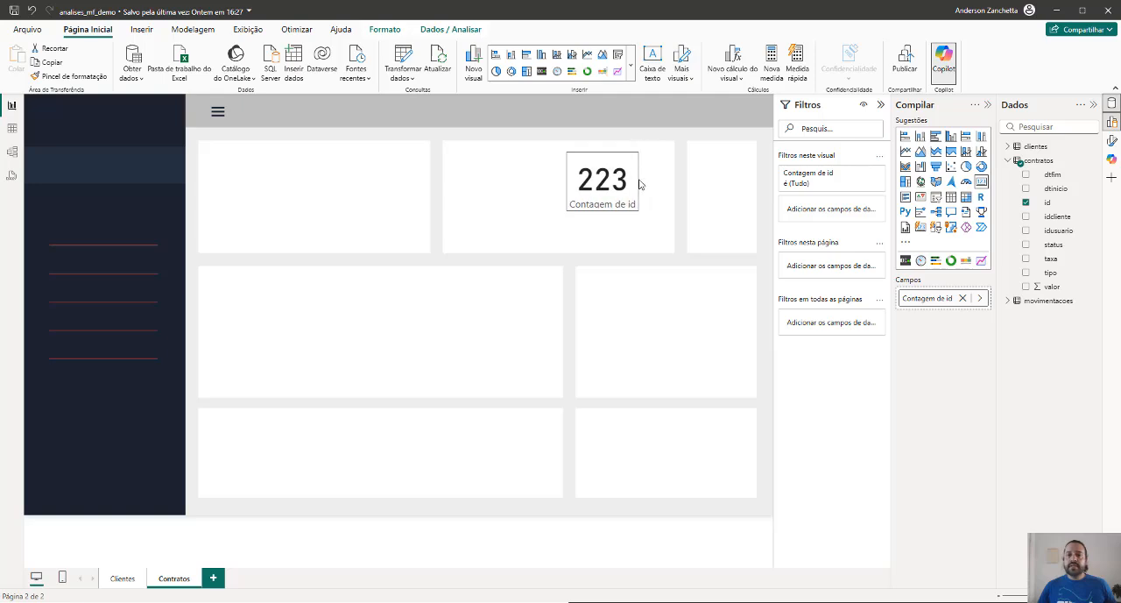
Rename the card's field to Contratos and move the card into the narrow panel at the page's upper right
double_click(936, 300)
text(Contrato)
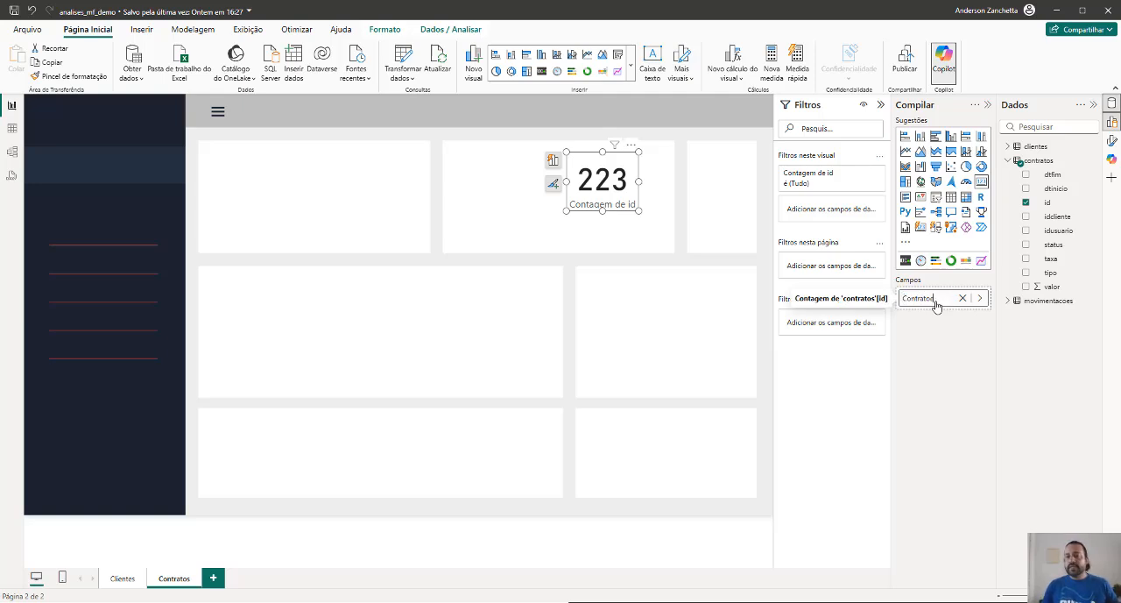
text(s)
key(Return)
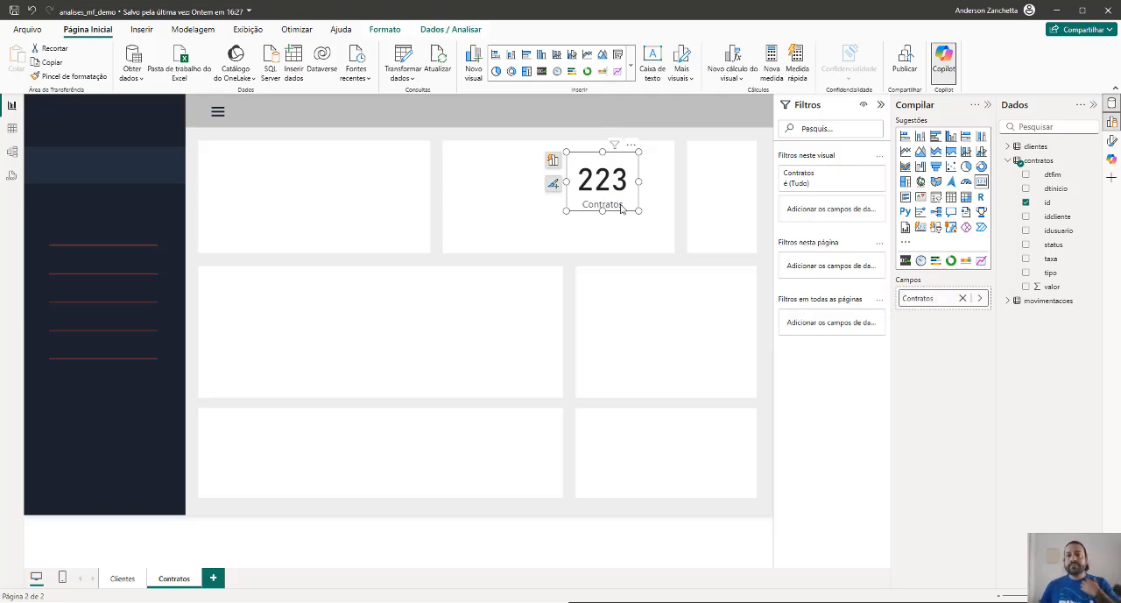
drag(624, 172, 741, 163)
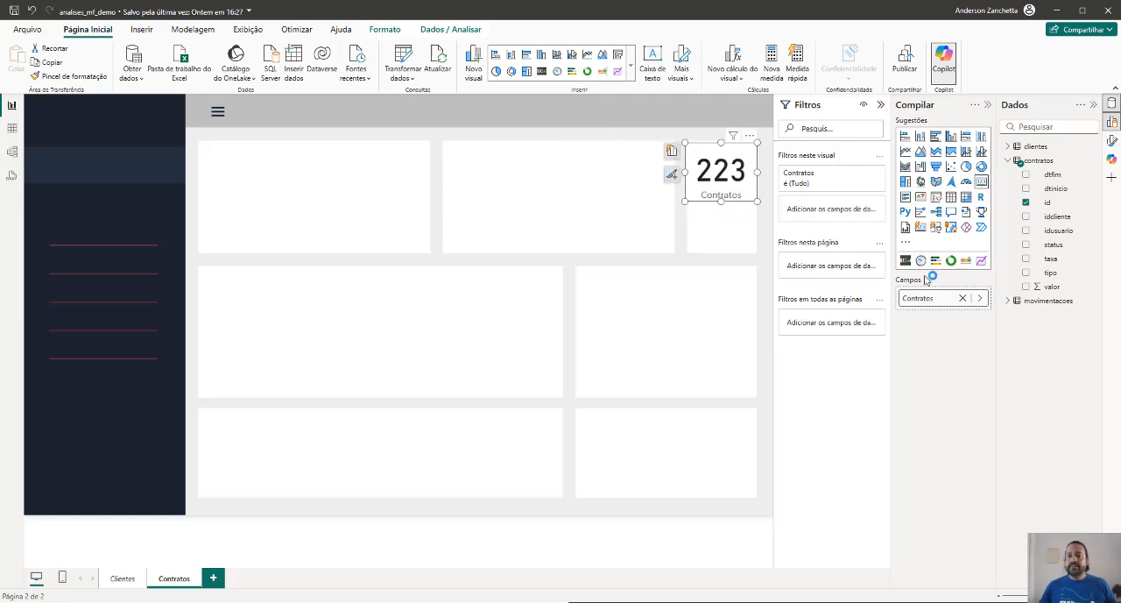
Set the Contratos card's callout value font size to 30, shrink the card within its panel and save the report
click(1112, 140)
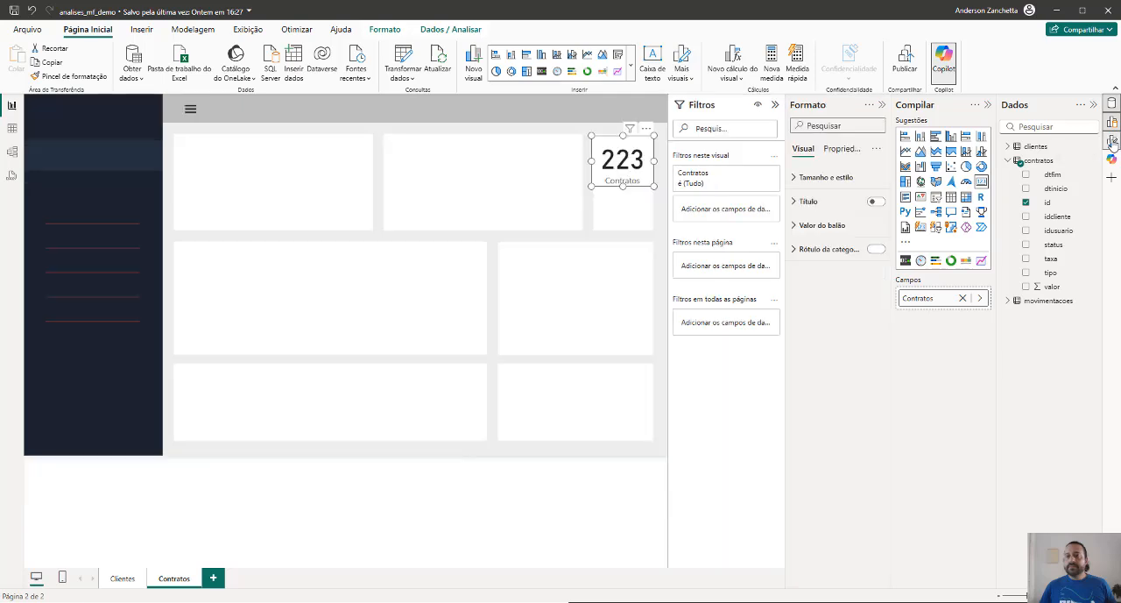
click(828, 227)
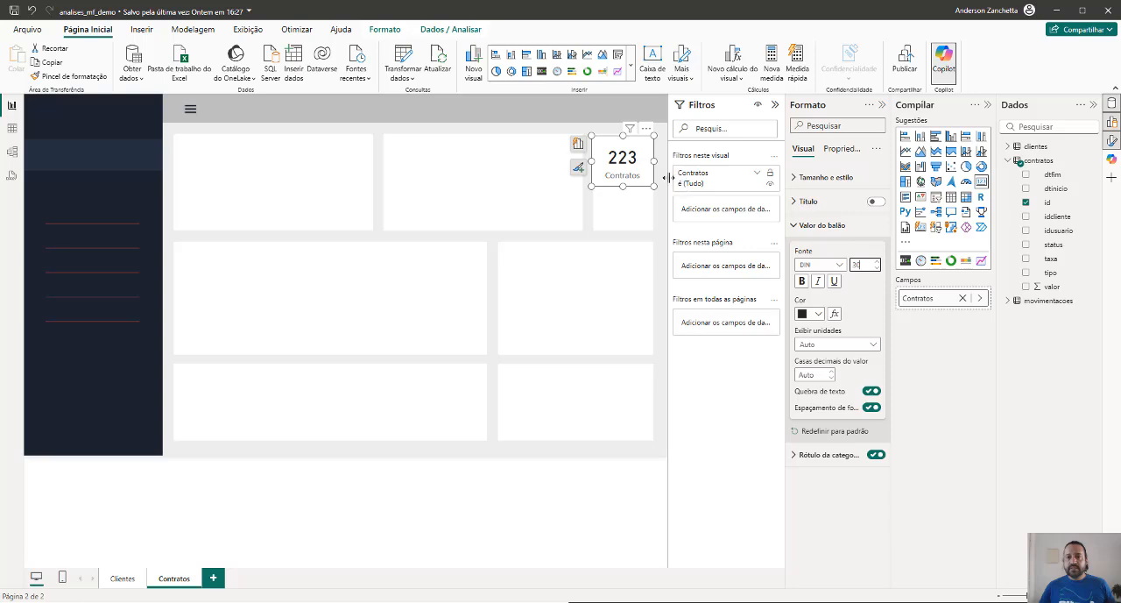
drag(623, 187, 649, 160)
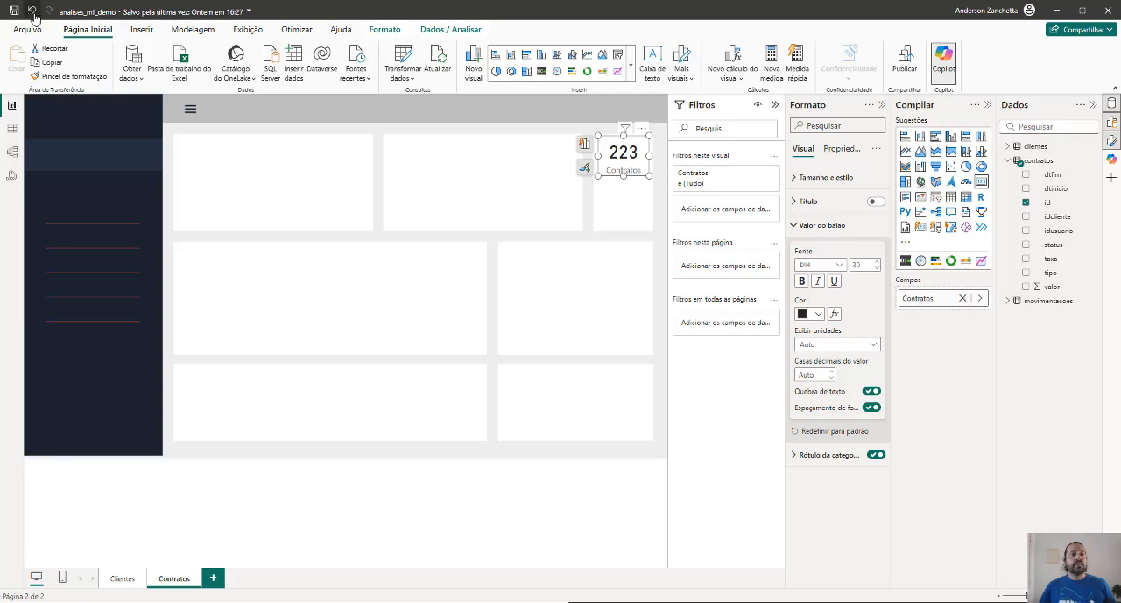
key(ctrl+s)
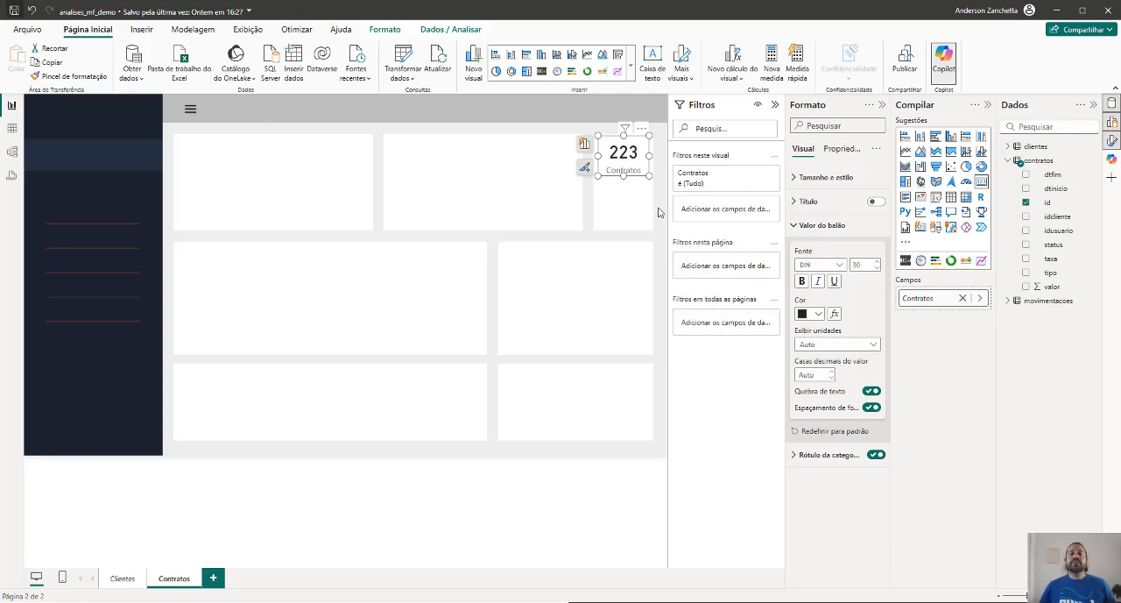
Preview the tipo values of the contratos table in a temporary table visual and delete it
click(660, 209)
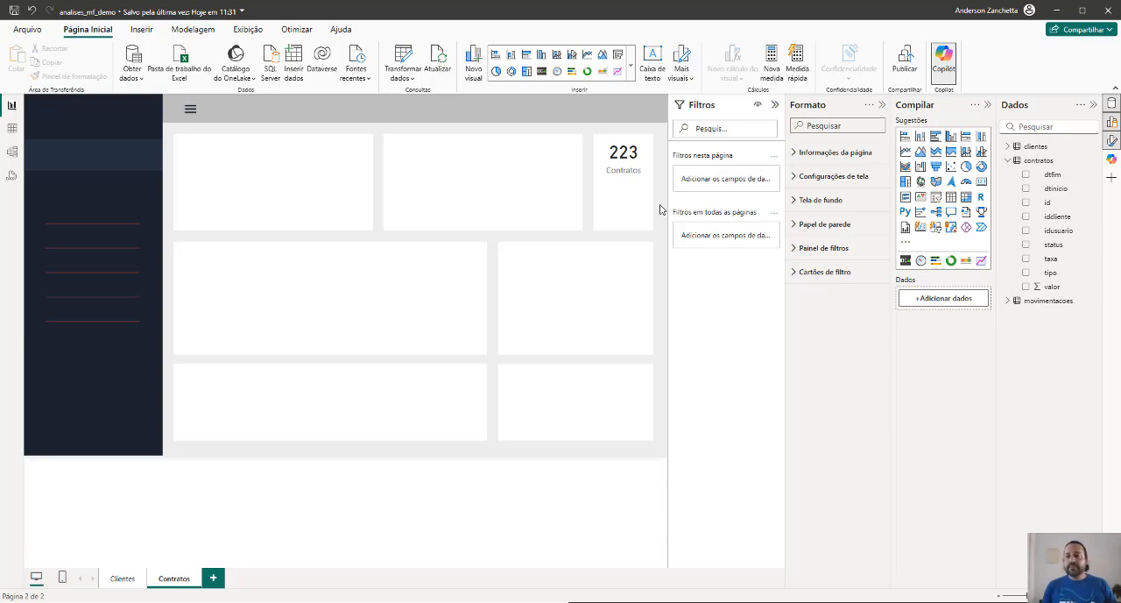
click(1026, 273)
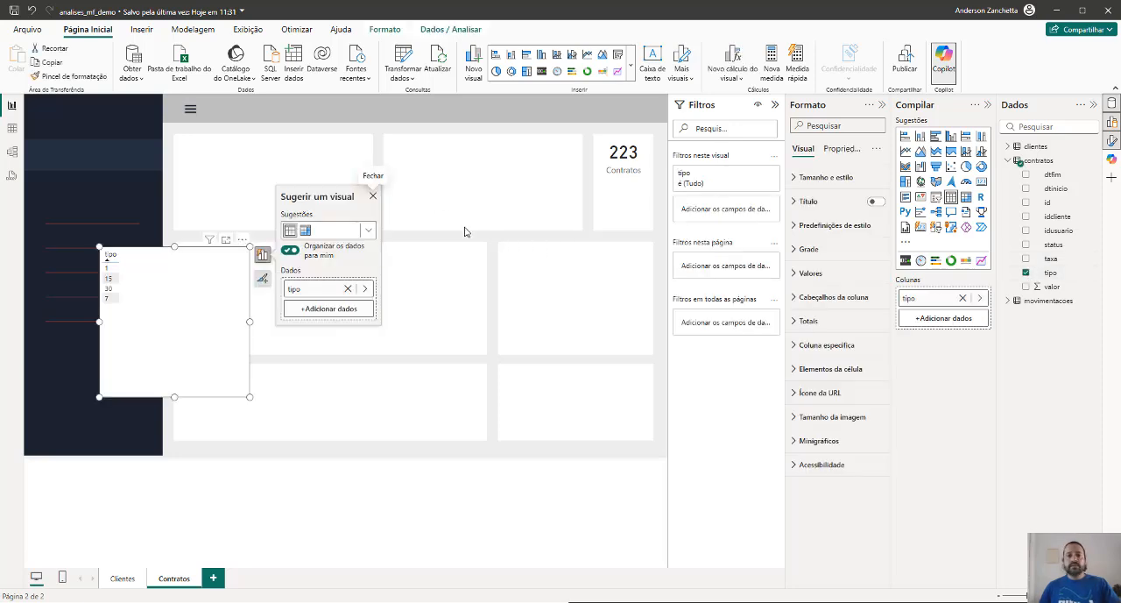
click(372, 197)
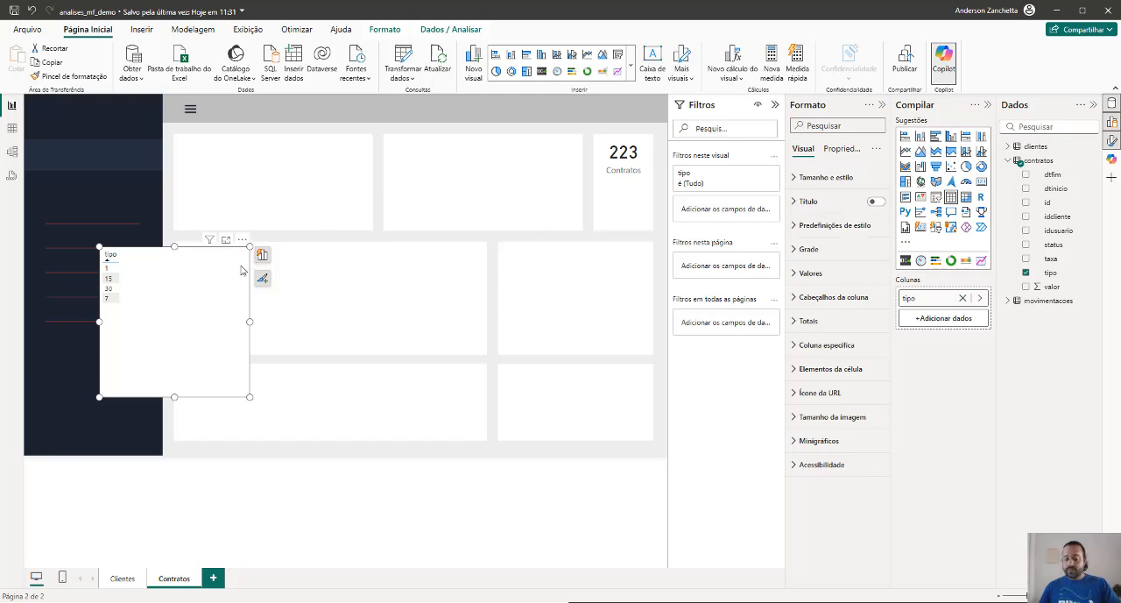
key(Delete)
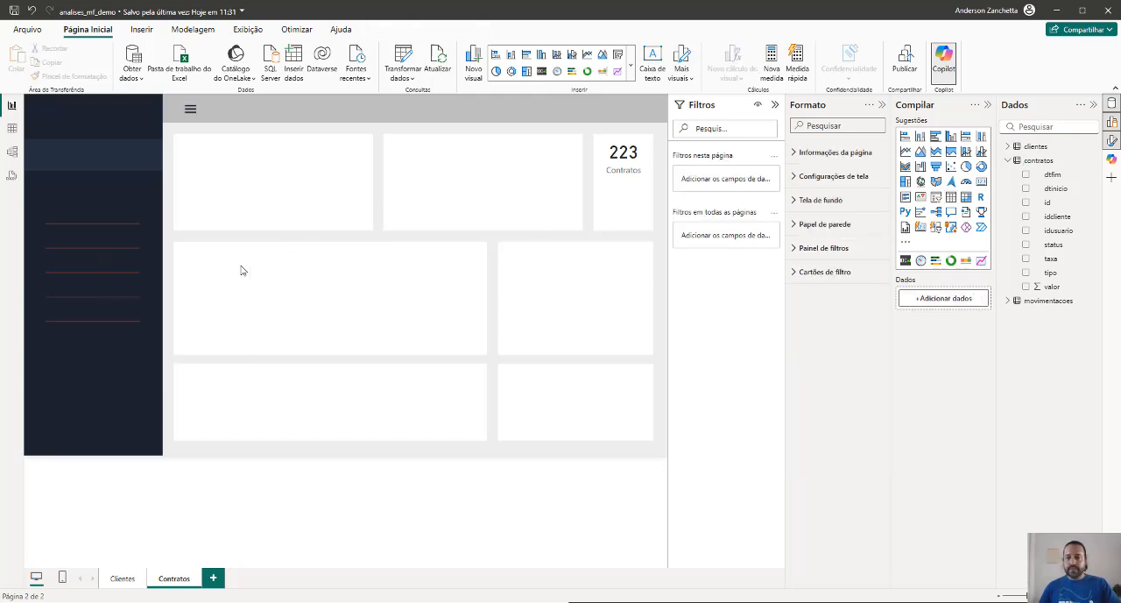
Create a table of the contratos status field, reduce its height and convert it to a matrix
click(1027, 246)
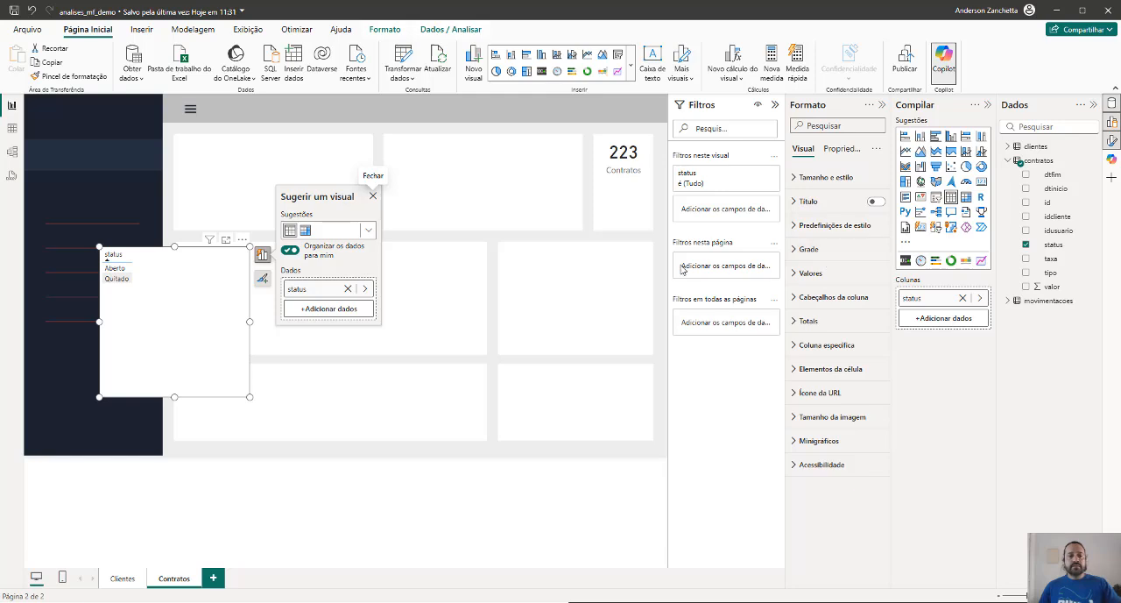
drag(174, 398, 186, 299)
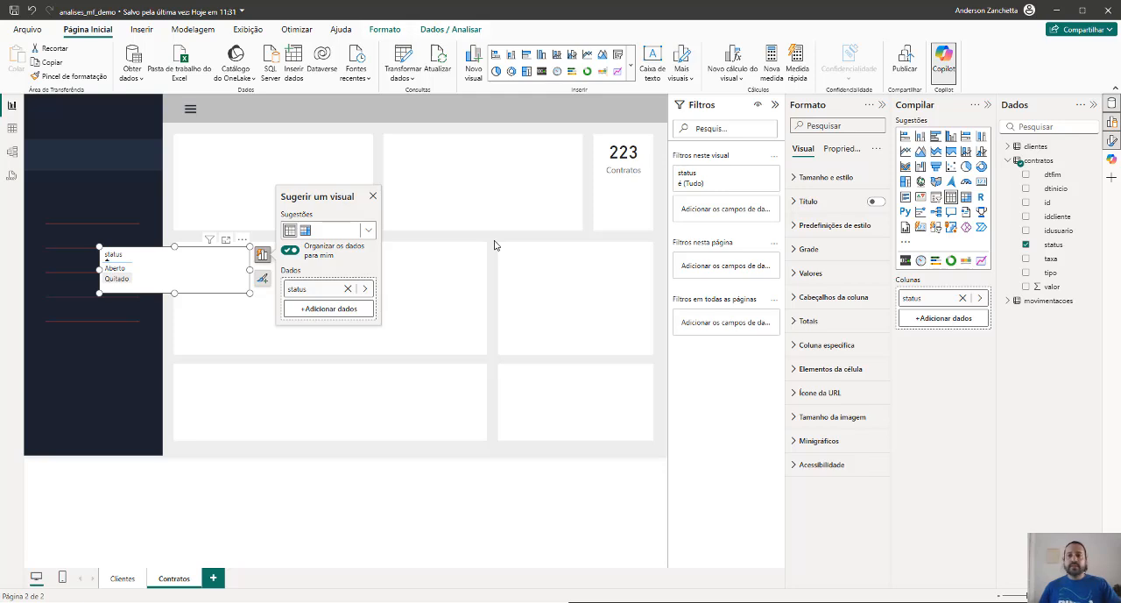
click(968, 198)
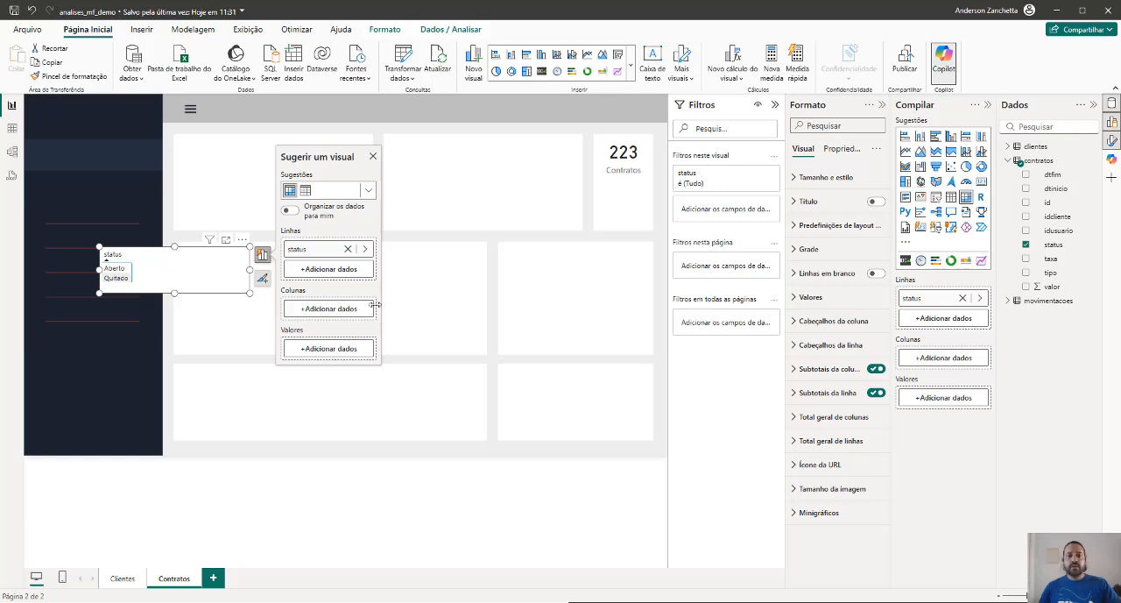
Try status as the matrix's value field, then replace it with the contratos id field
click(322, 349)
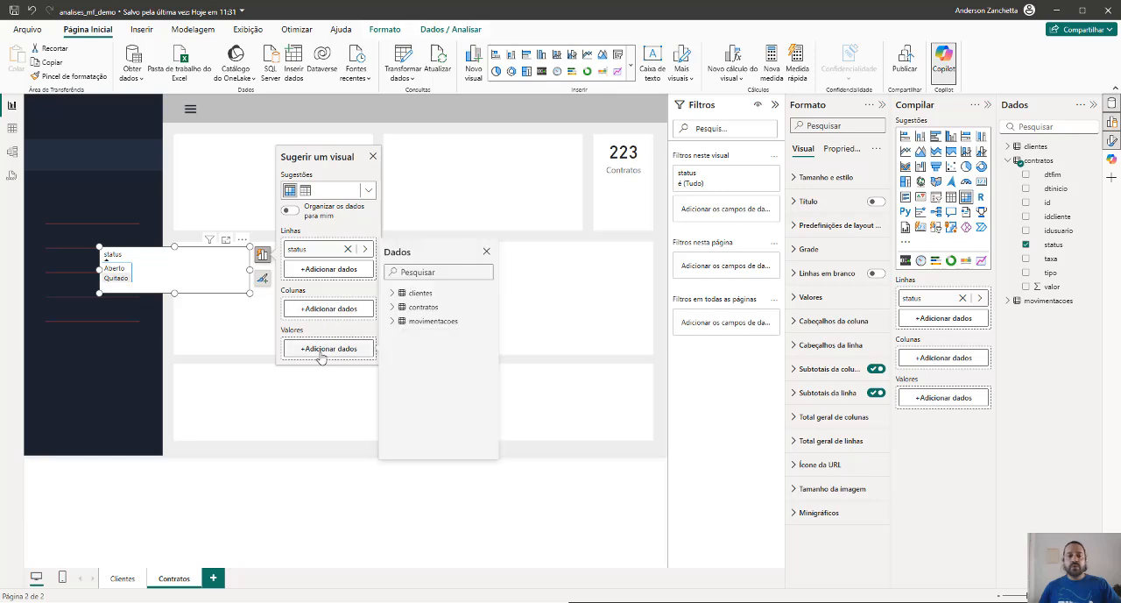
click(392, 307)
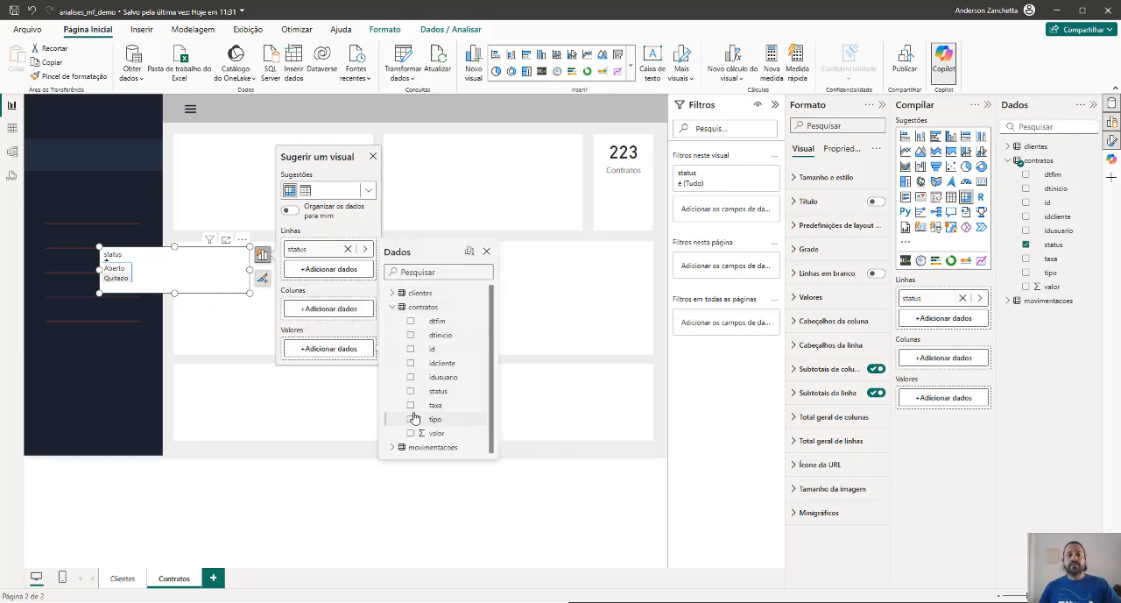
click(411, 391)
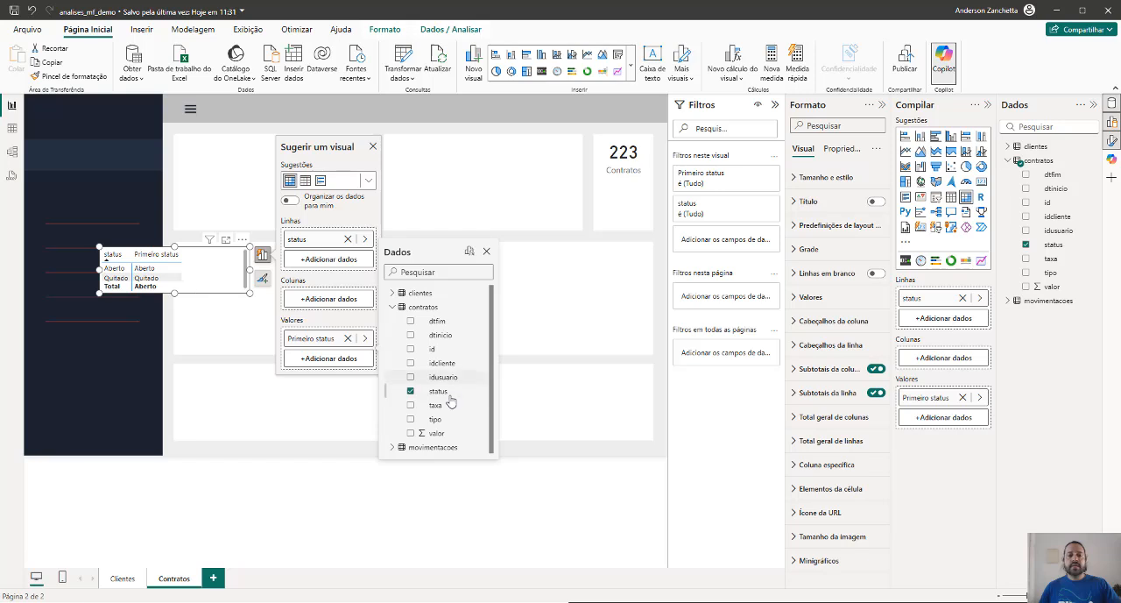
click(411, 391)
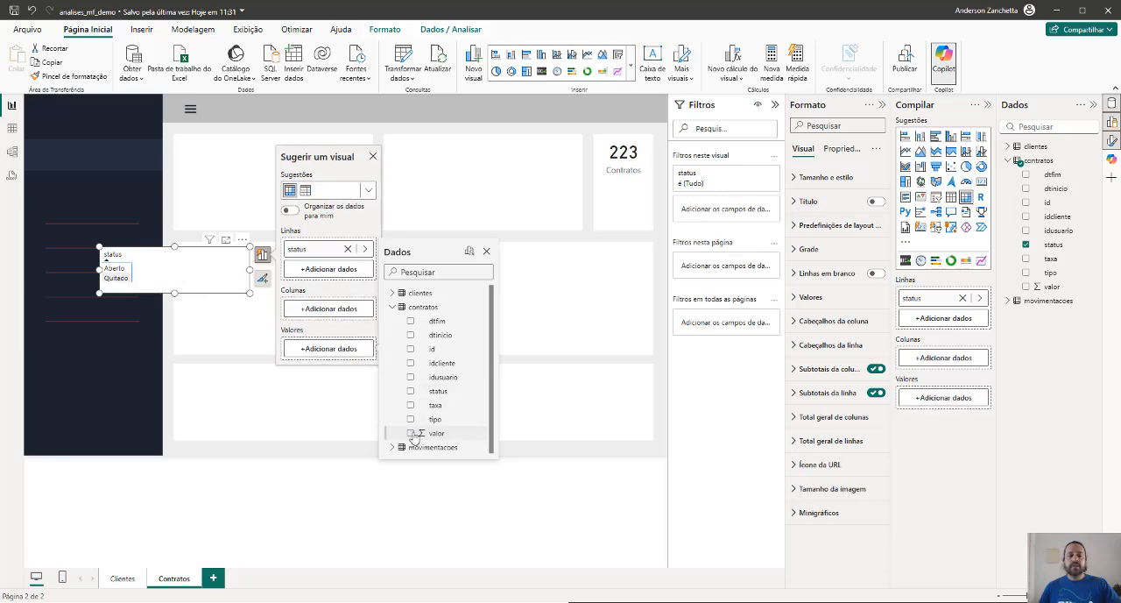
click(410, 348)
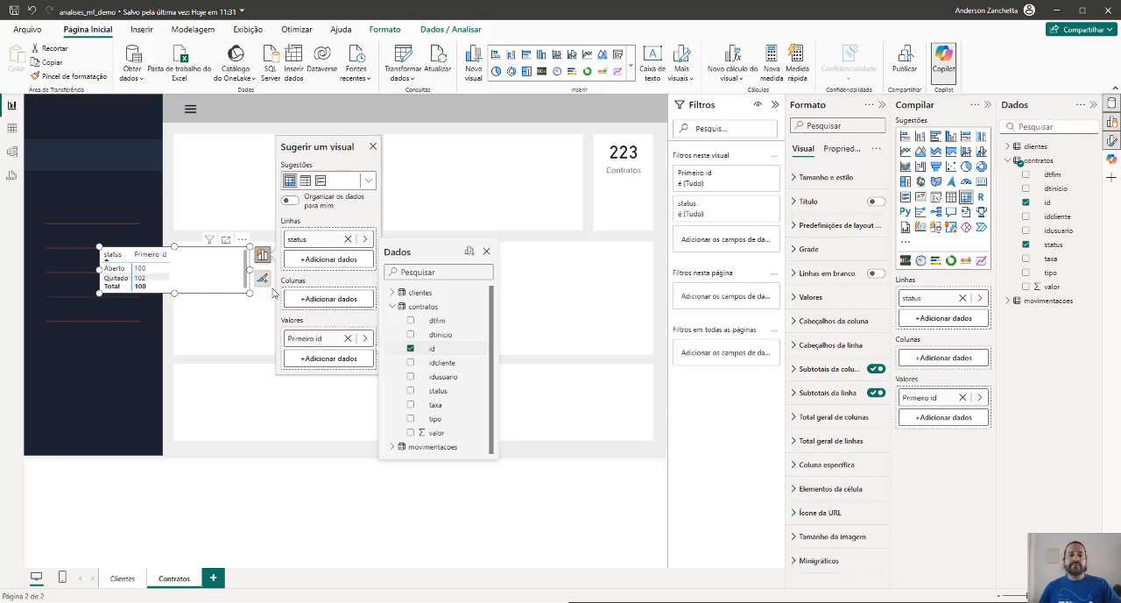
Resize the status matrix around its contents, inspect it and delete it from the page
click(247, 275)
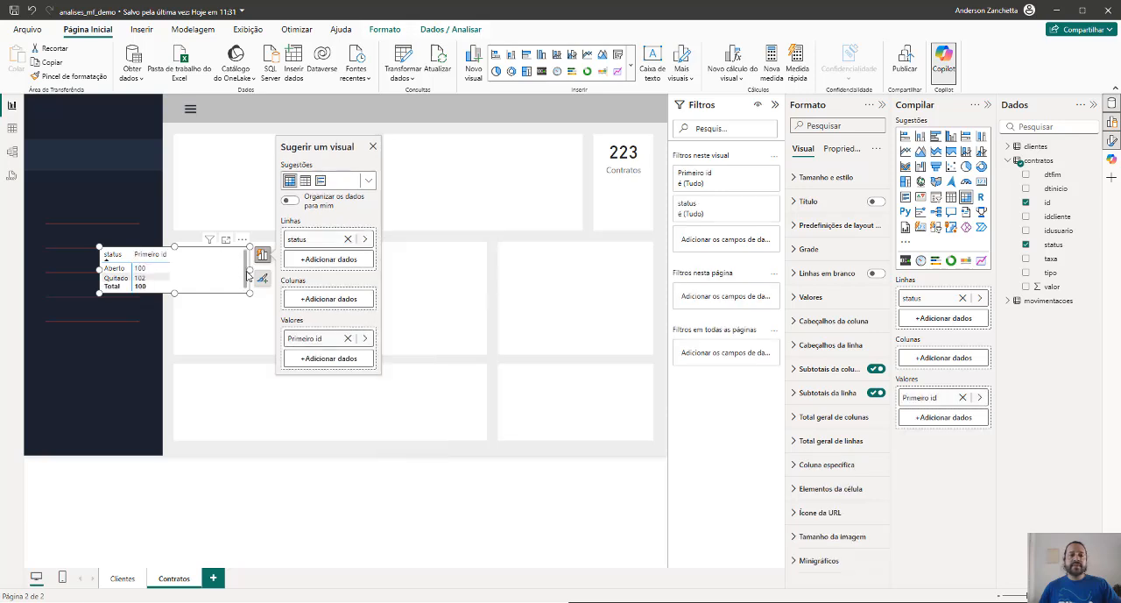
drag(249, 270, 175, 305)
click(153, 287)
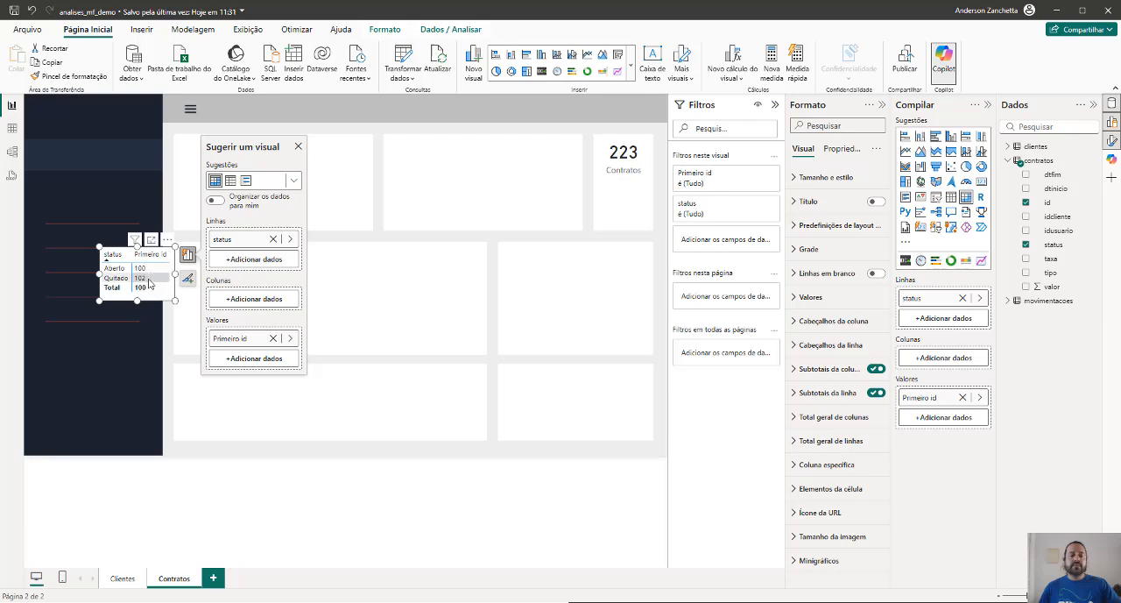
drag(138, 300, 138, 310)
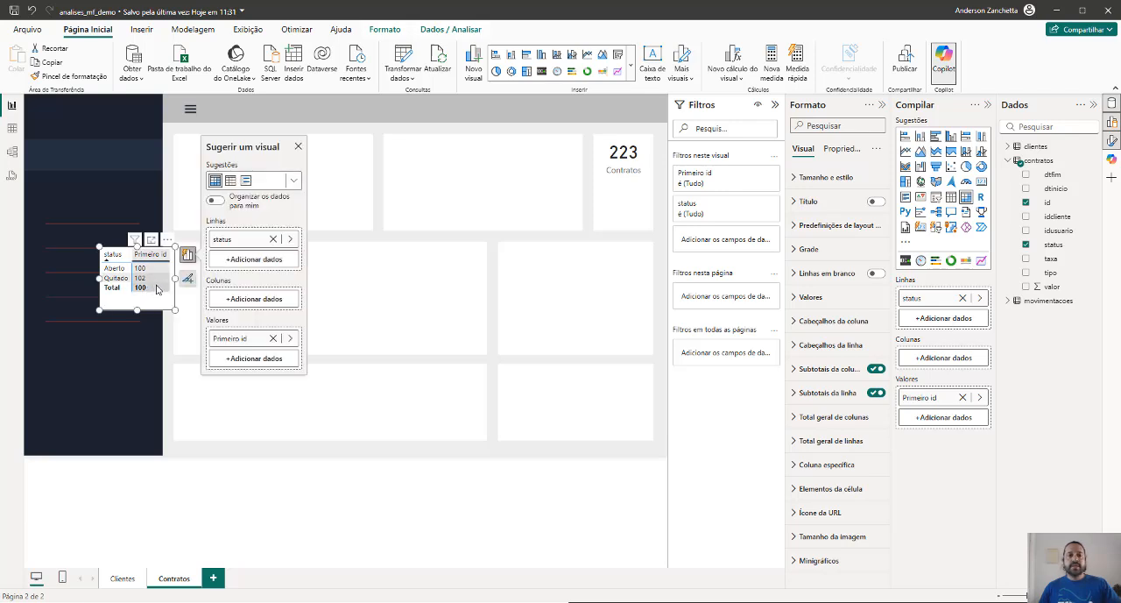
click(344, 203)
click(158, 307)
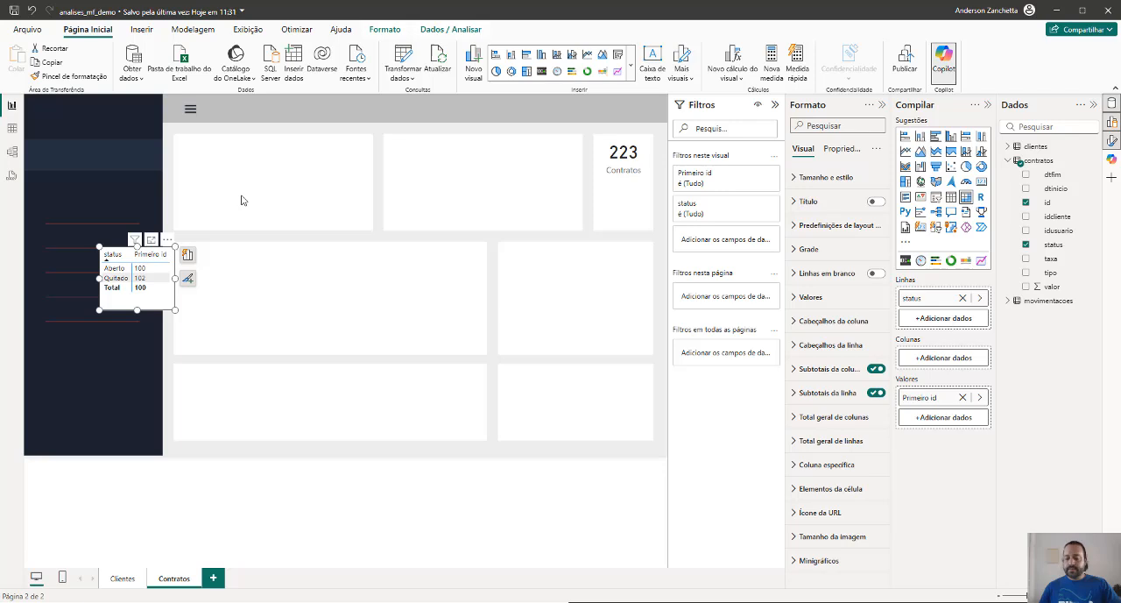
key(Delete)
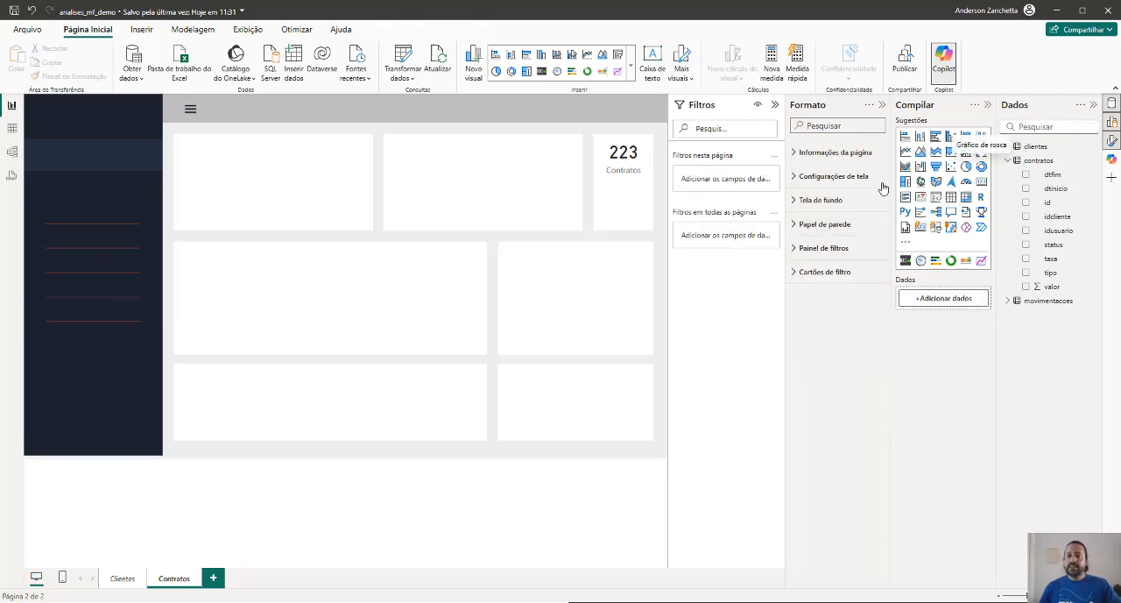
Insert a donut chart with the contratos status field as legend and the count of status as values
click(981, 167)
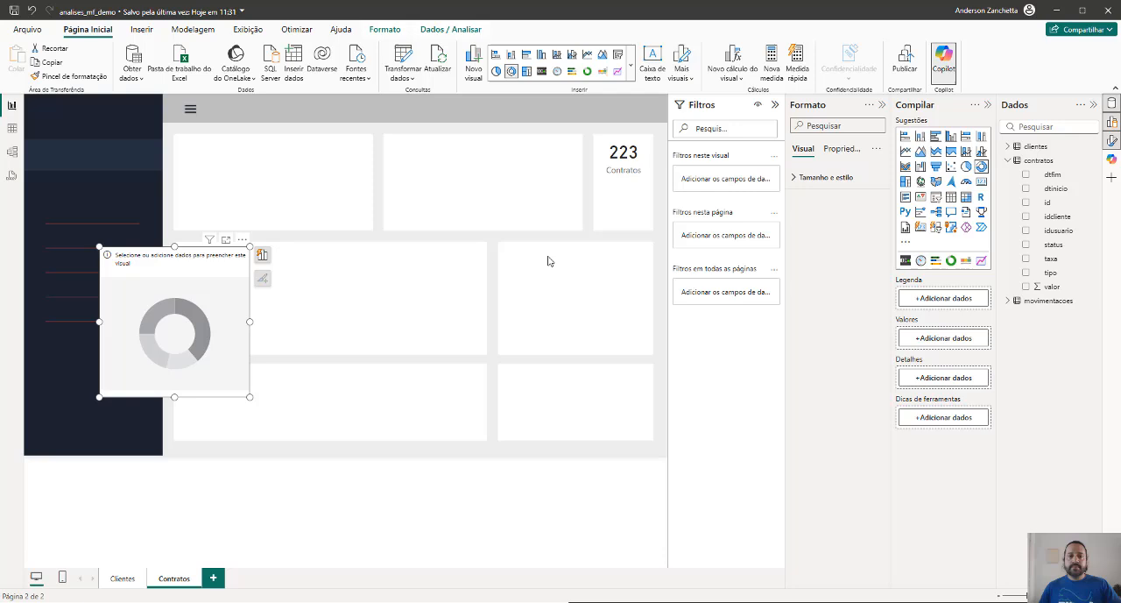
click(1028, 245)
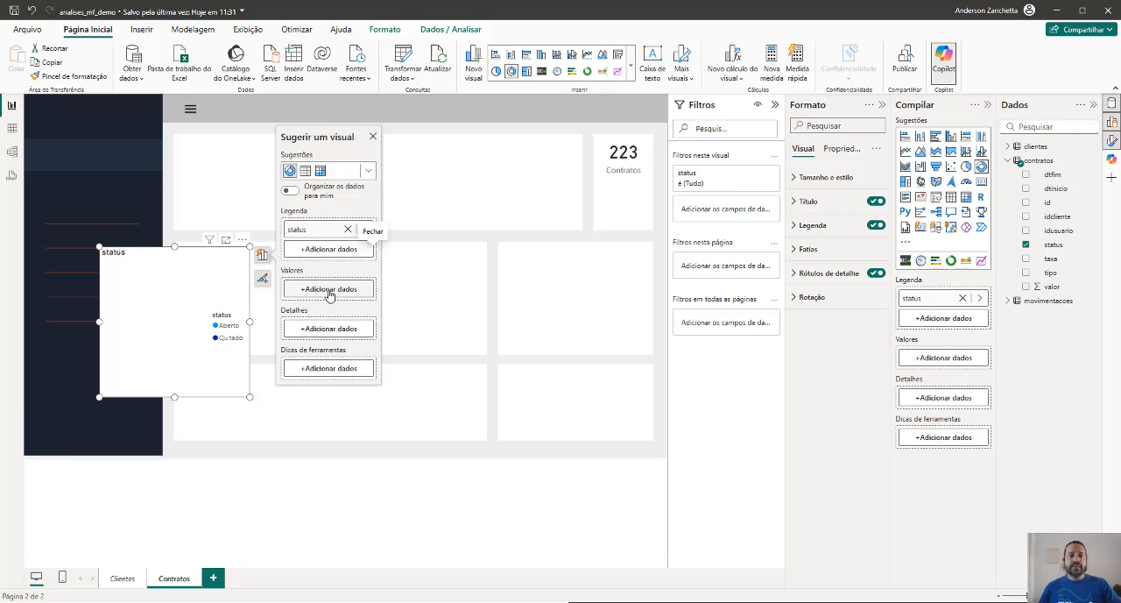
click(329, 291)
click(392, 229)
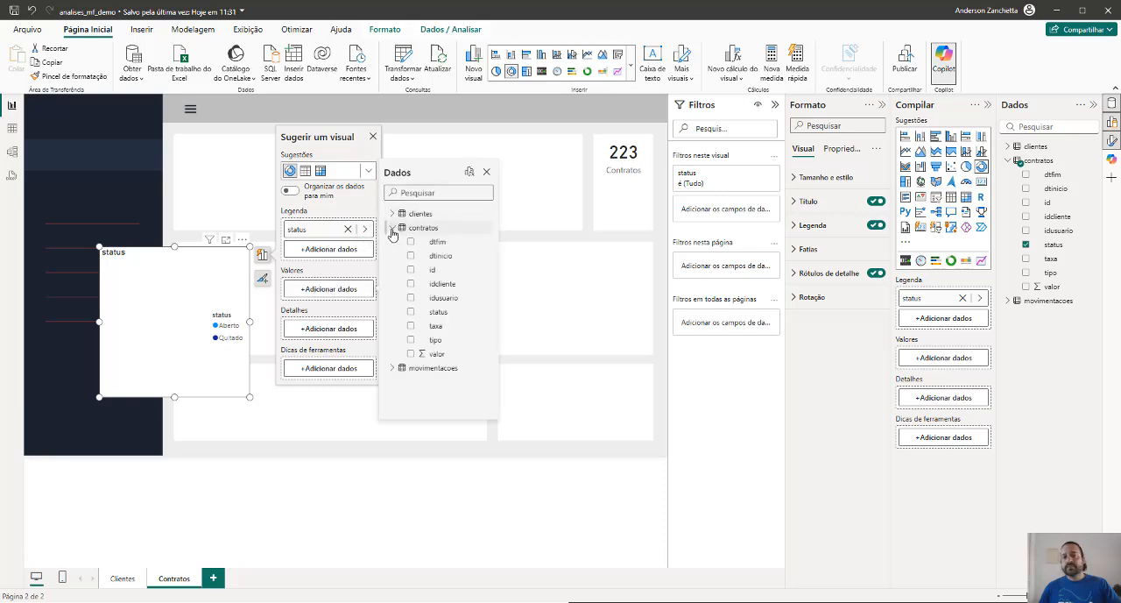
click(411, 313)
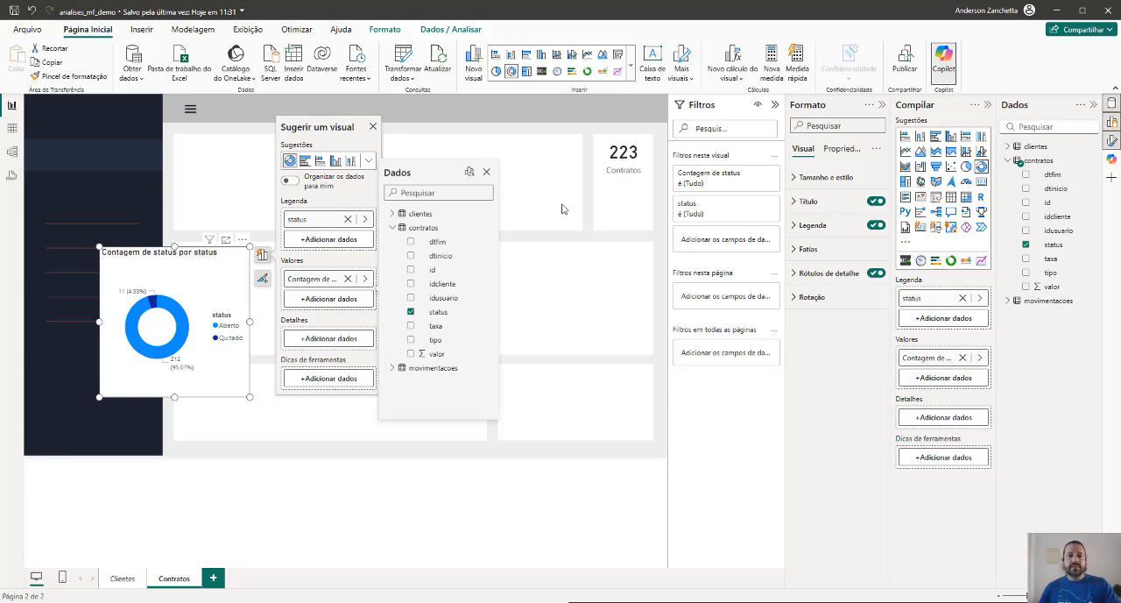
Enlarge the donut chart slightly and hide its title, switching its detail labels off and on again
click(251, 400)
drag(246, 396, 268, 401)
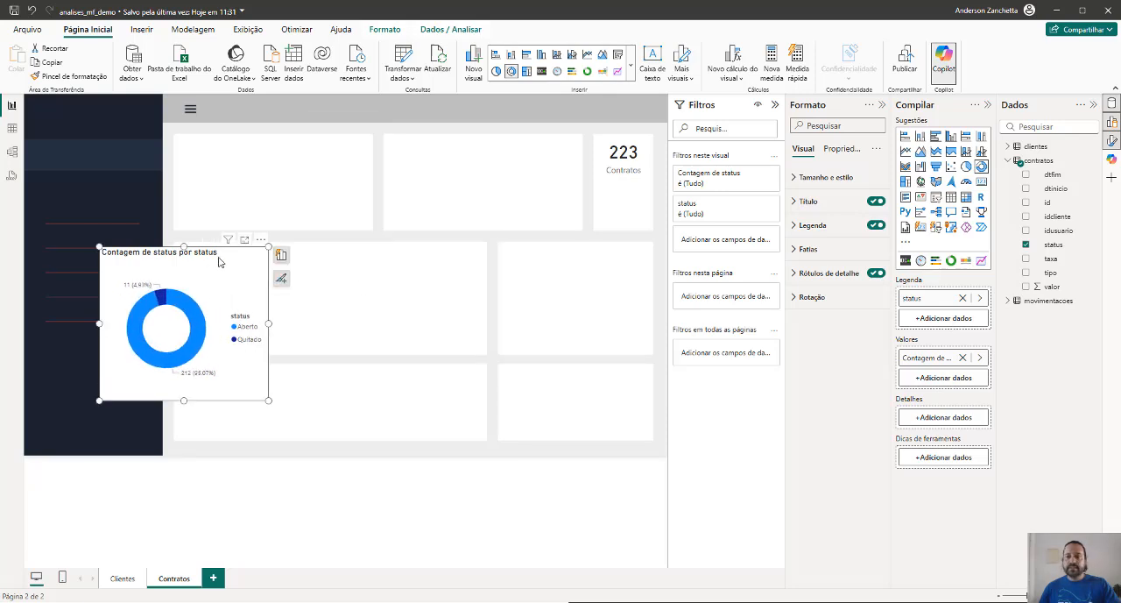
click(876, 275)
click(875, 202)
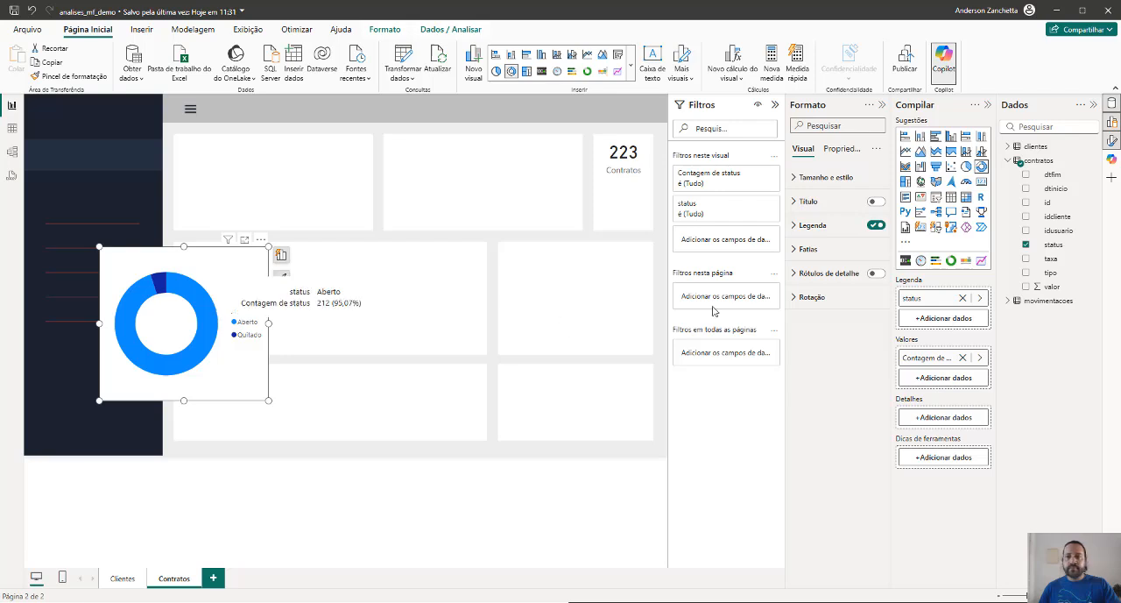
click(873, 274)
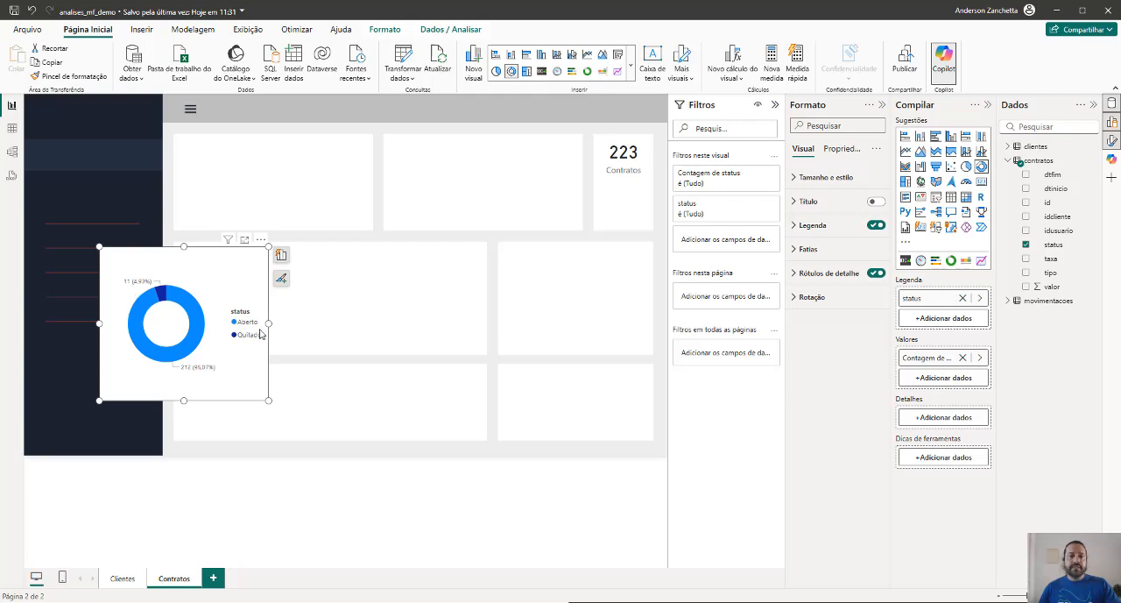
Try the donut chart in the top-row card beside the contract count, then fit it into the narrow middle-row card
drag(269, 400, 198, 332)
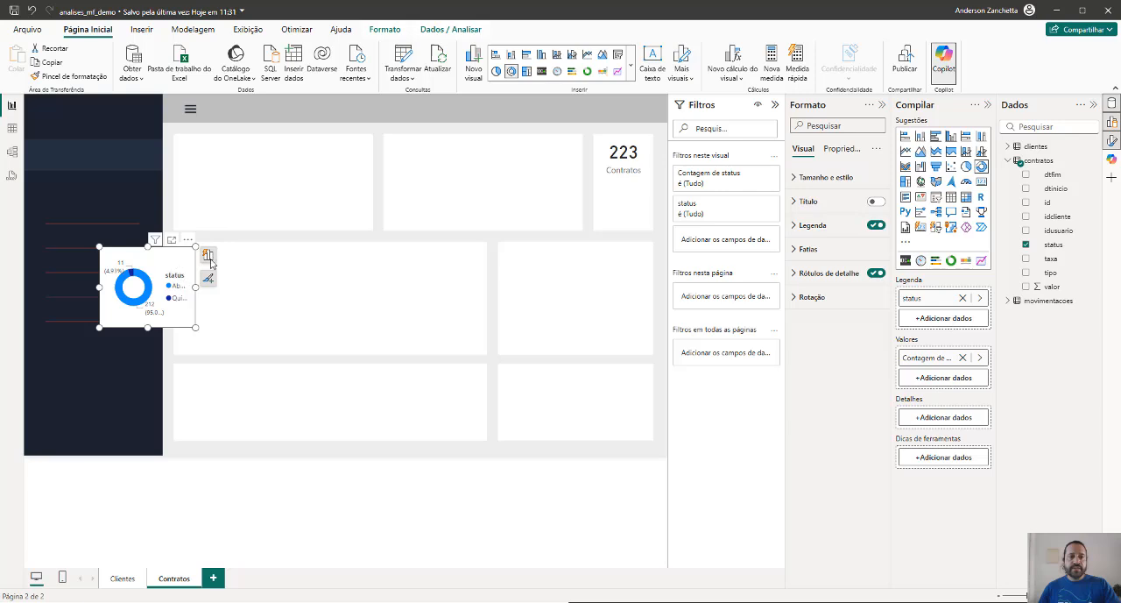
drag(186, 286, 553, 161)
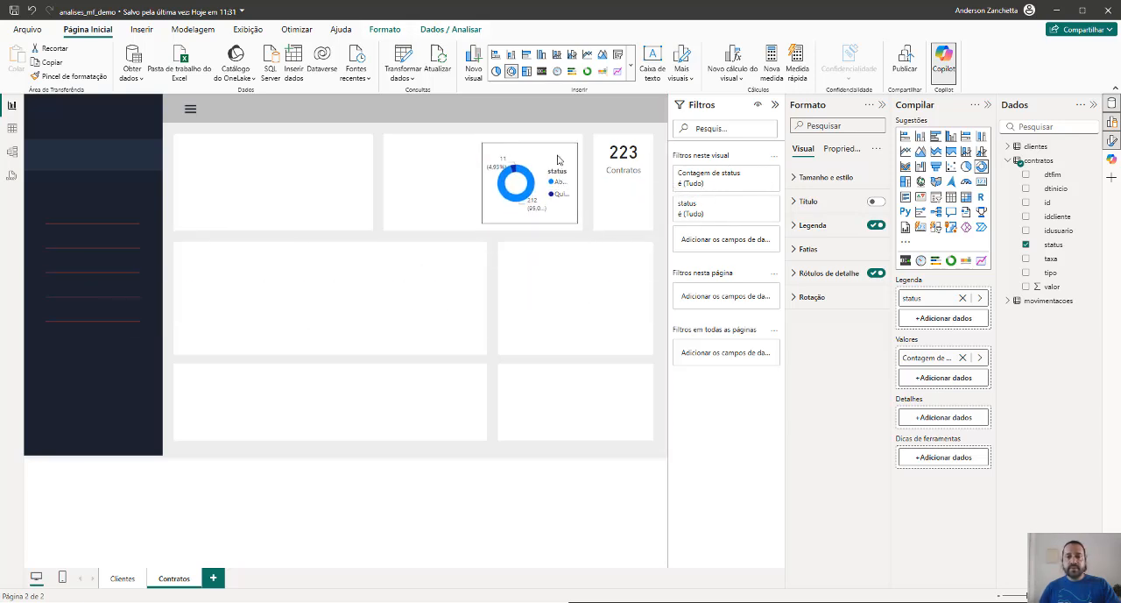
drag(481, 189, 390, 181)
mouse_move(496, 188)
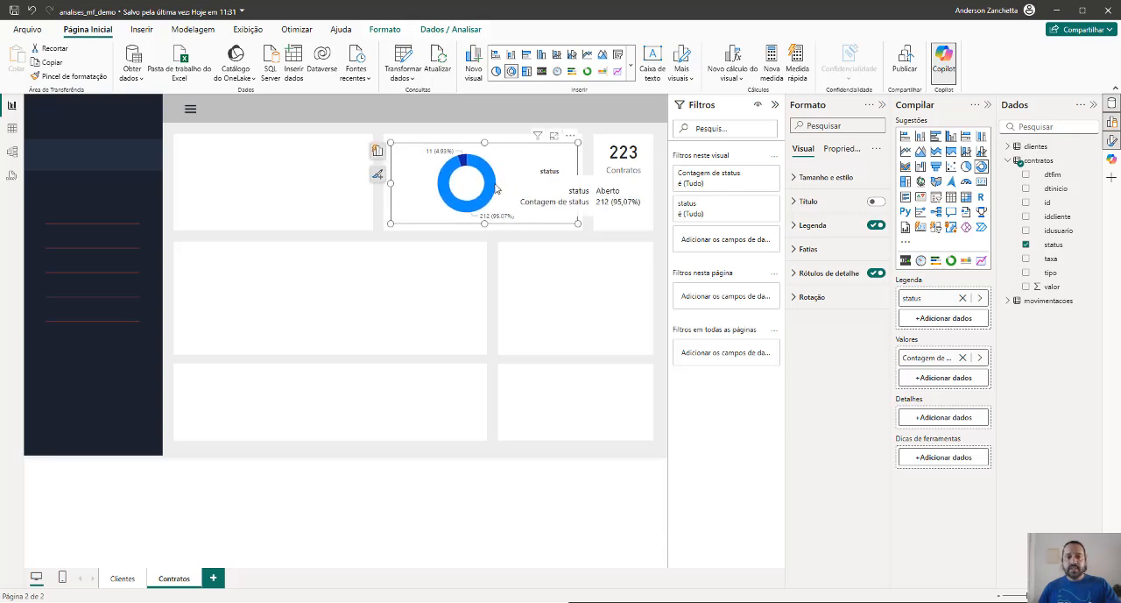
drag(415, 193, 502, 352)
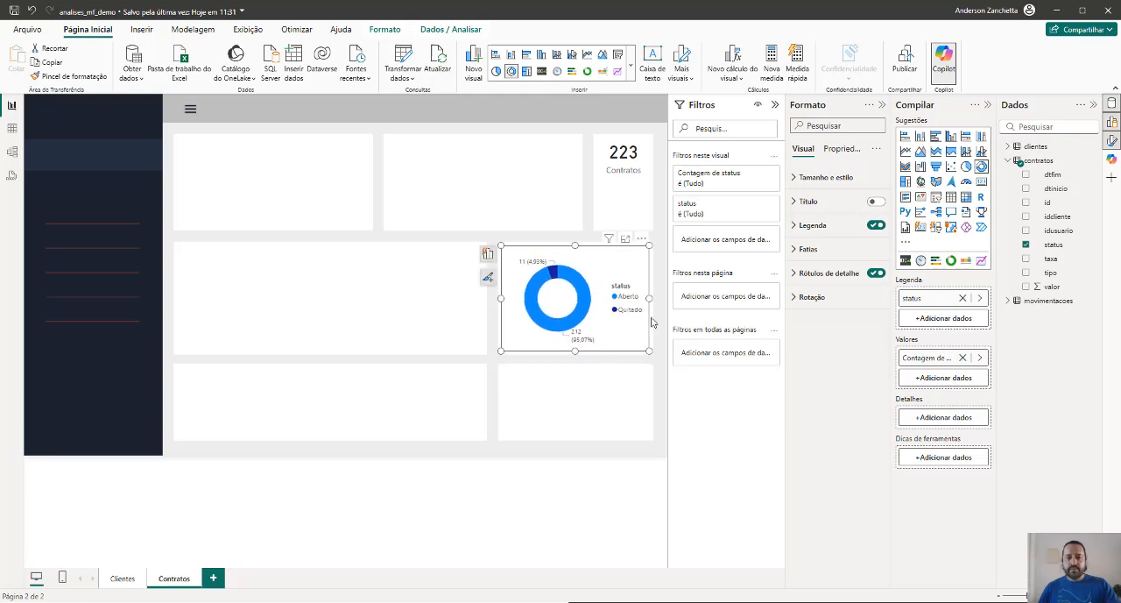
click(663, 230)
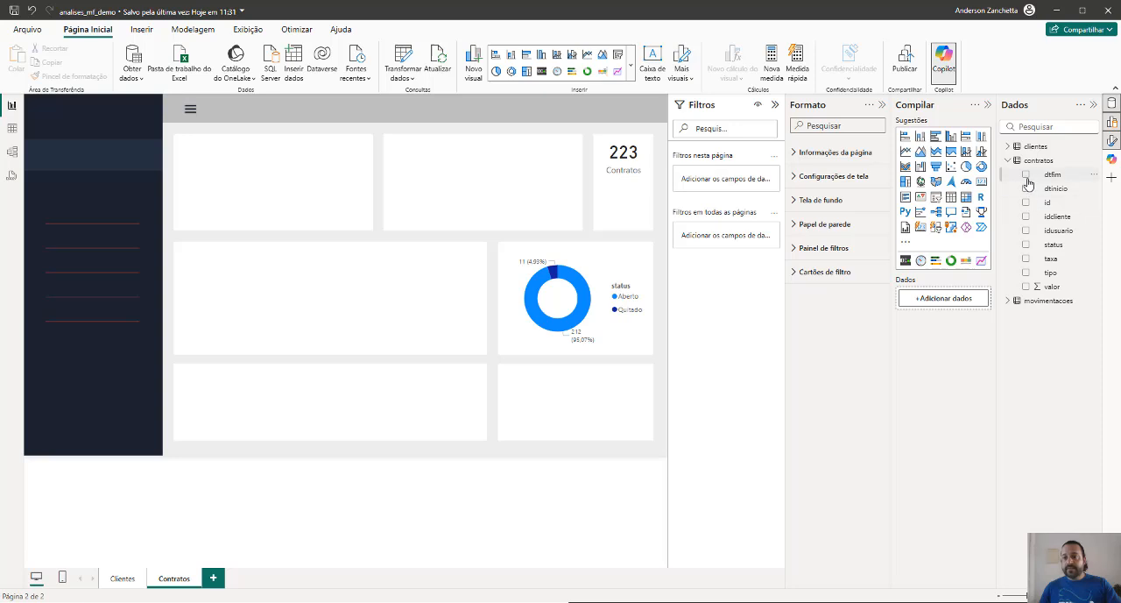
Insert a line chart with contratos dtfim on the X axis and the count of id on the Y axis
click(906, 152)
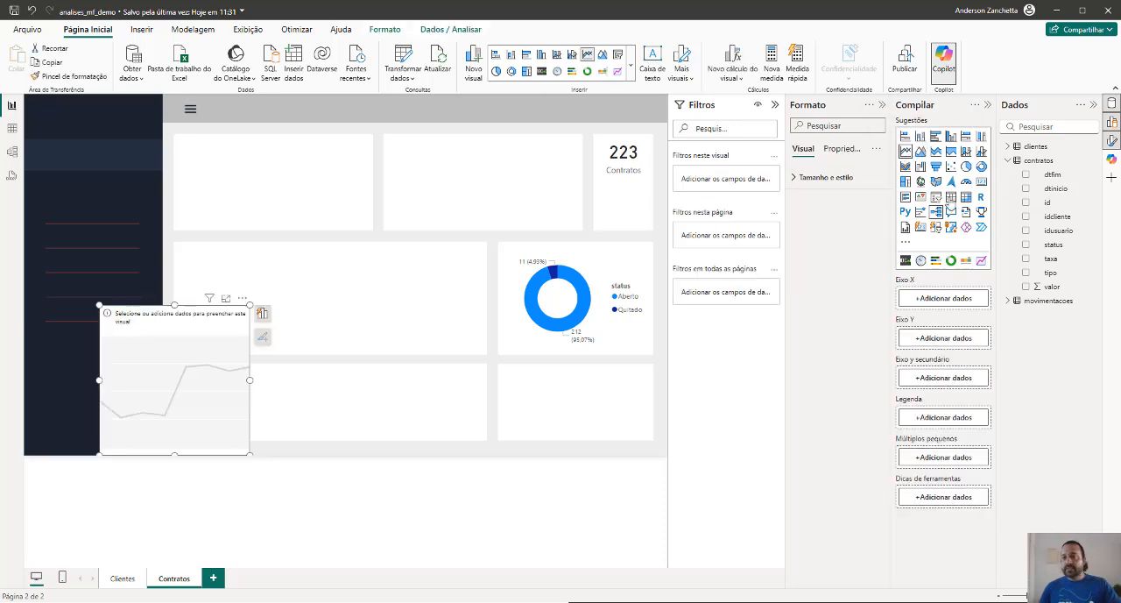
drag(1048, 176, 191, 375)
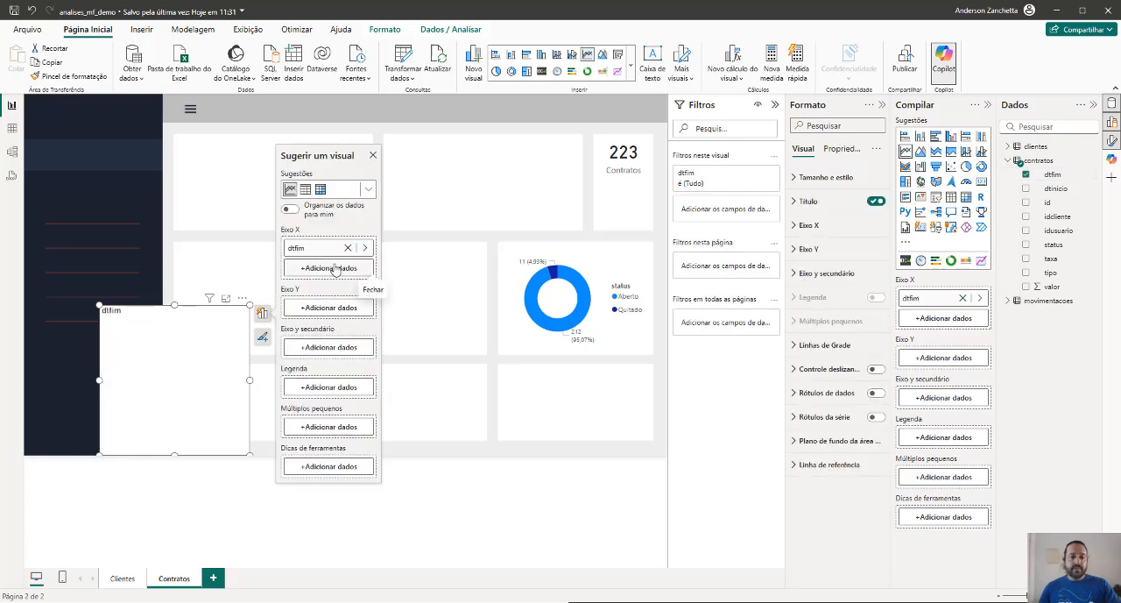
click(332, 308)
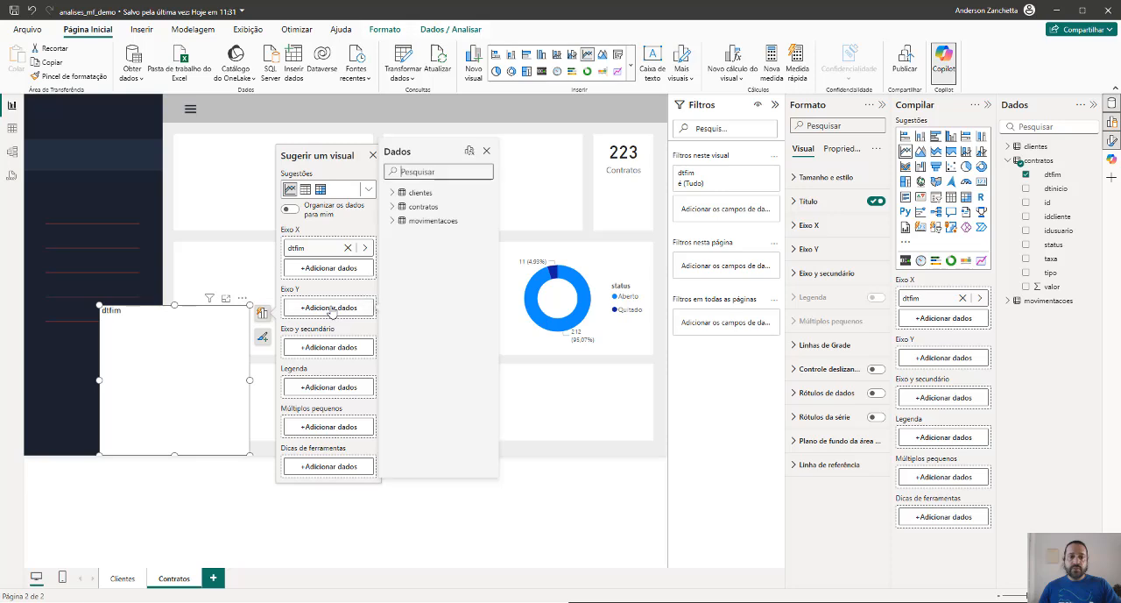
click(393, 206)
click(410, 249)
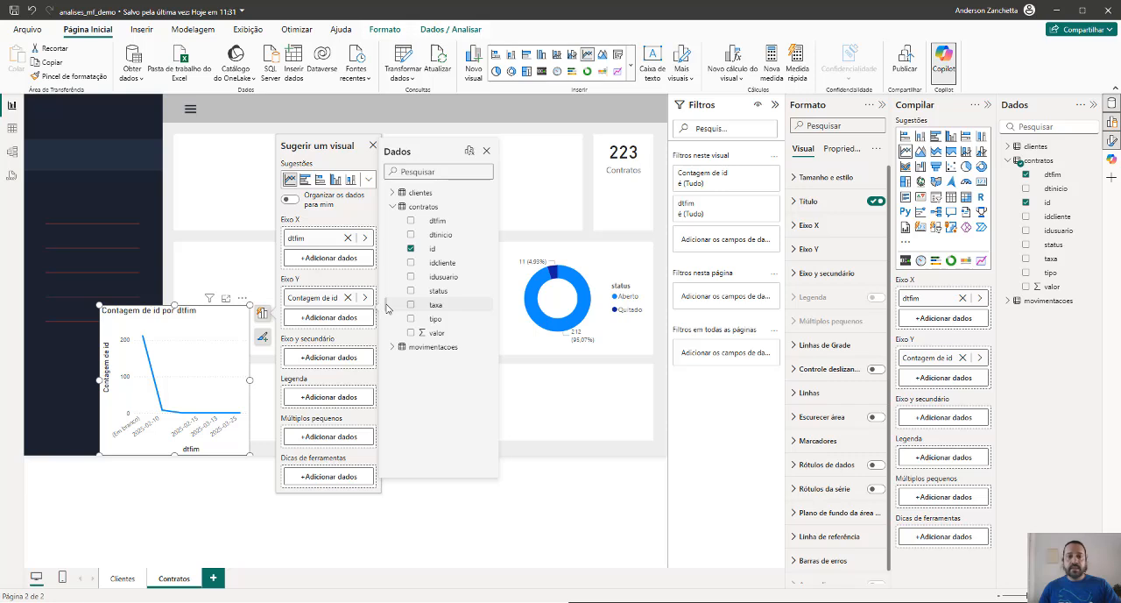
Widen the line chart across the page and inspect its data points by dtfim
click(251, 383)
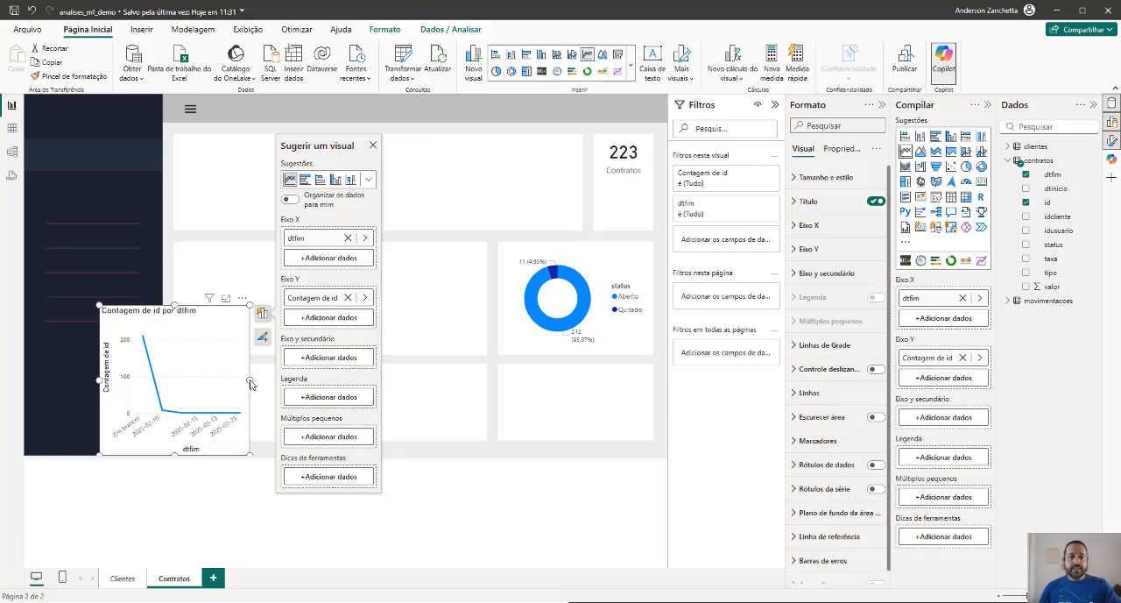
drag(276, 385, 358, 382)
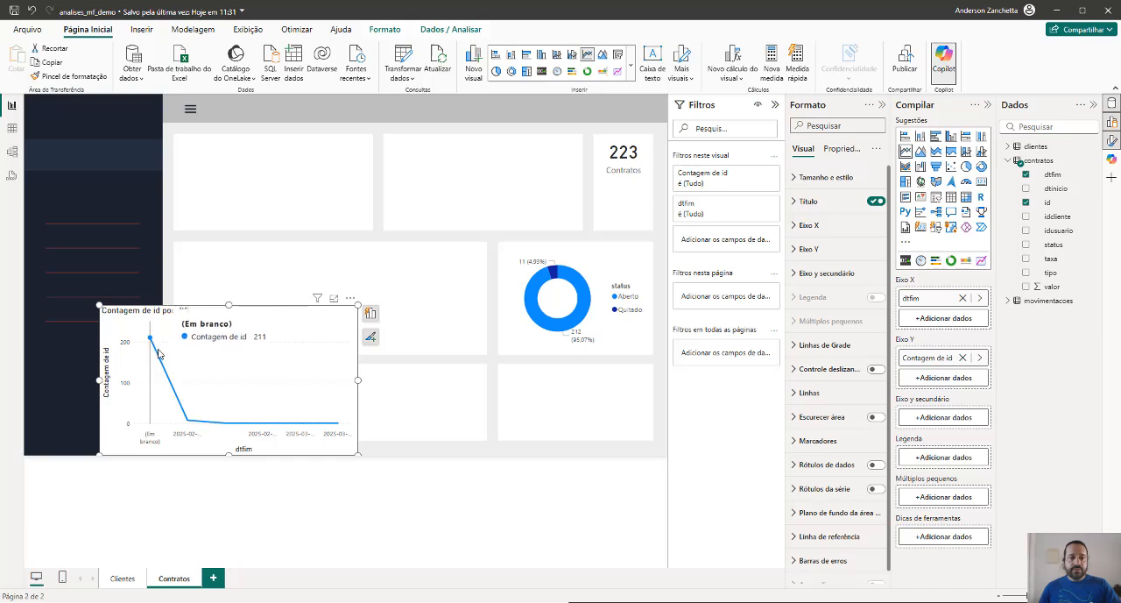
mouse_move(189, 414)
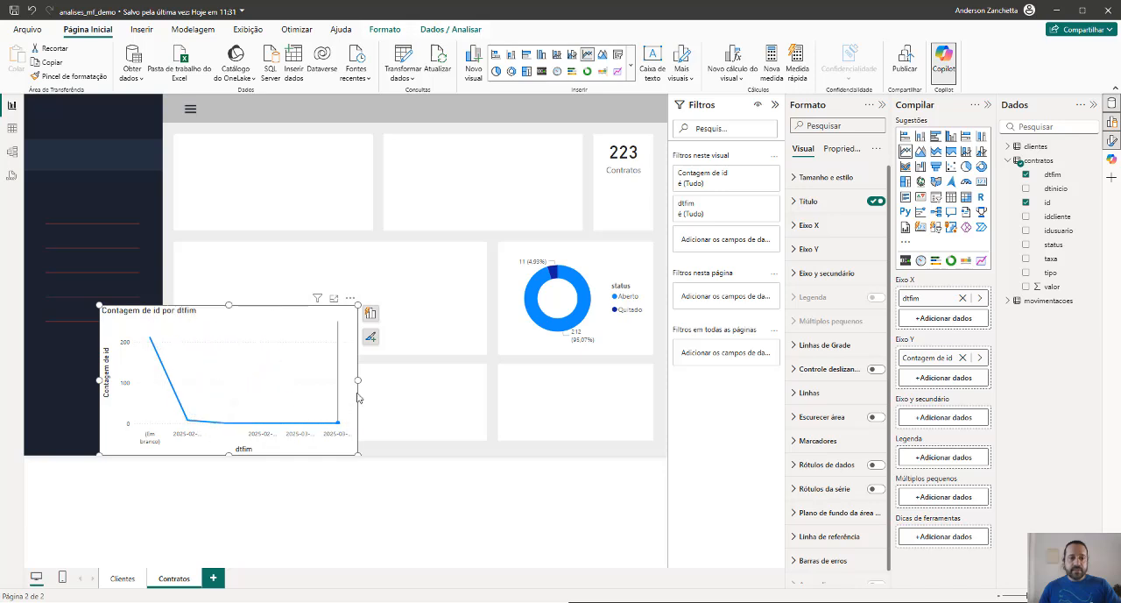
drag(361, 380, 549, 382)
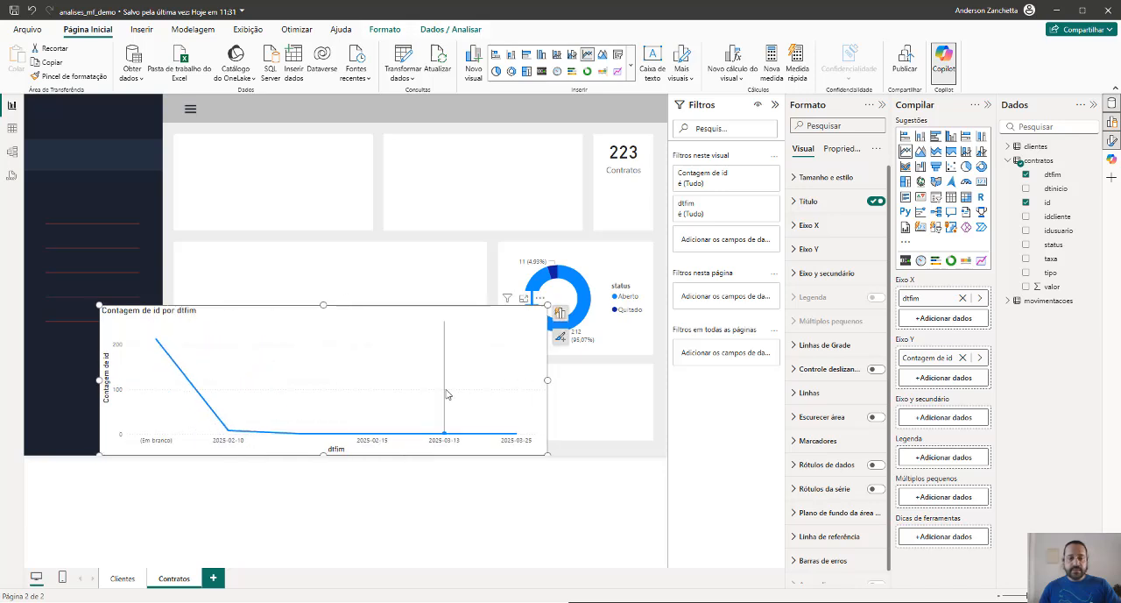
mouse_move(468, 375)
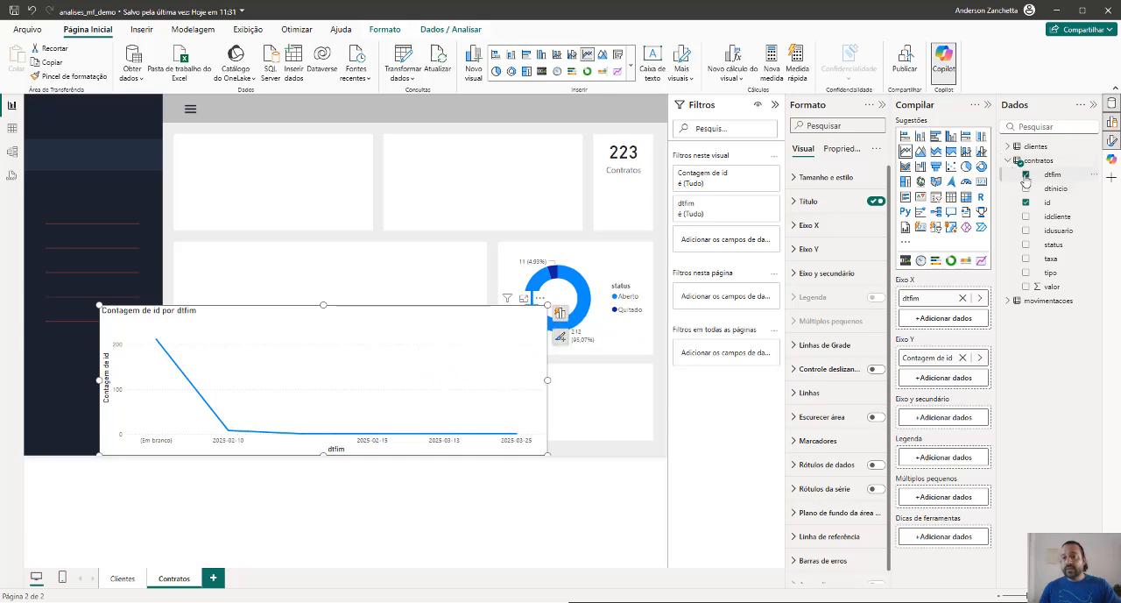
Try dtinicio as the line chart's legend, remove dtinicio and dtfim, and delete the chart
click(1026, 189)
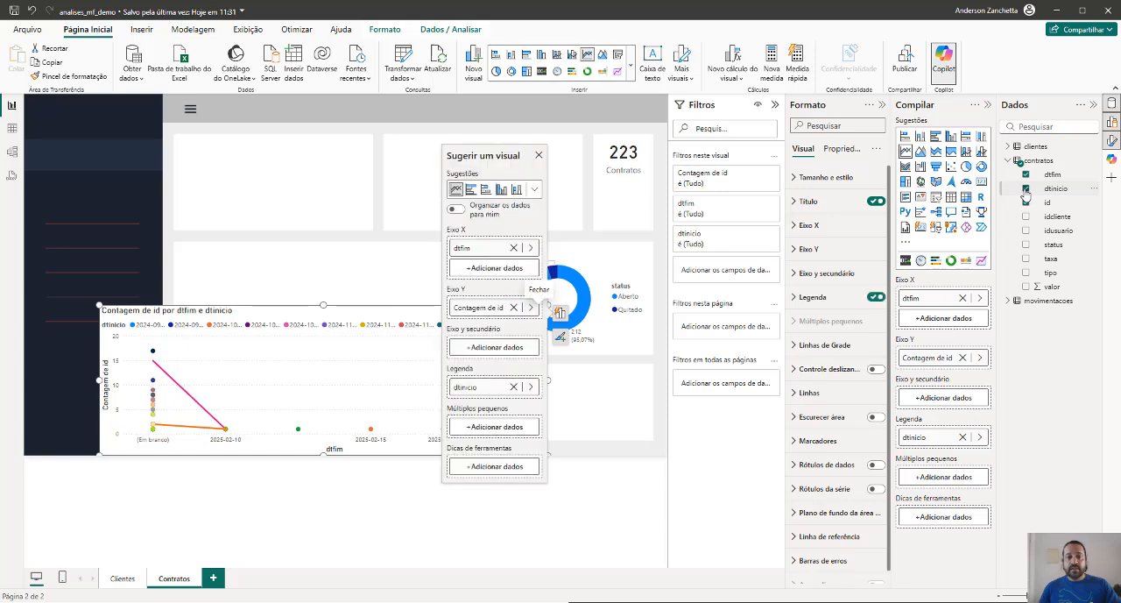
click(1026, 188)
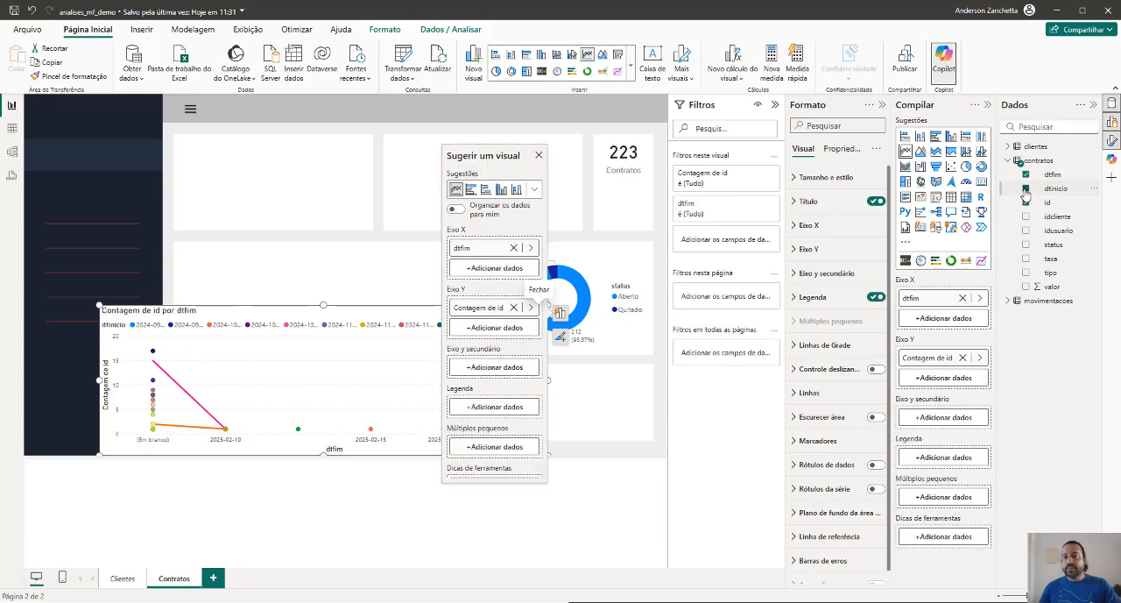
click(1026, 174)
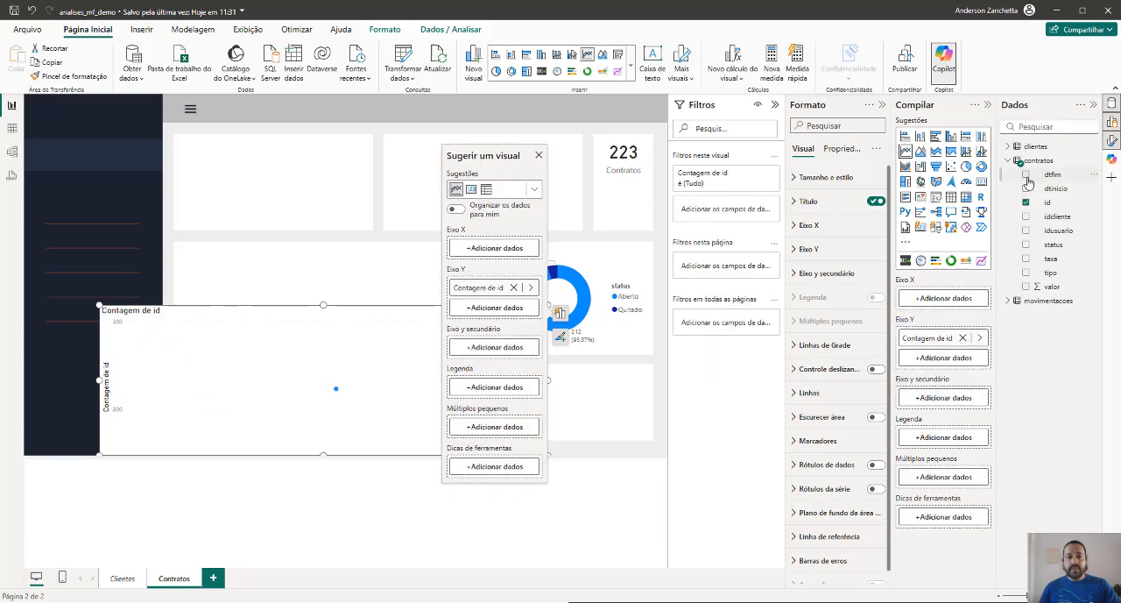
click(539, 155)
key(Delete)
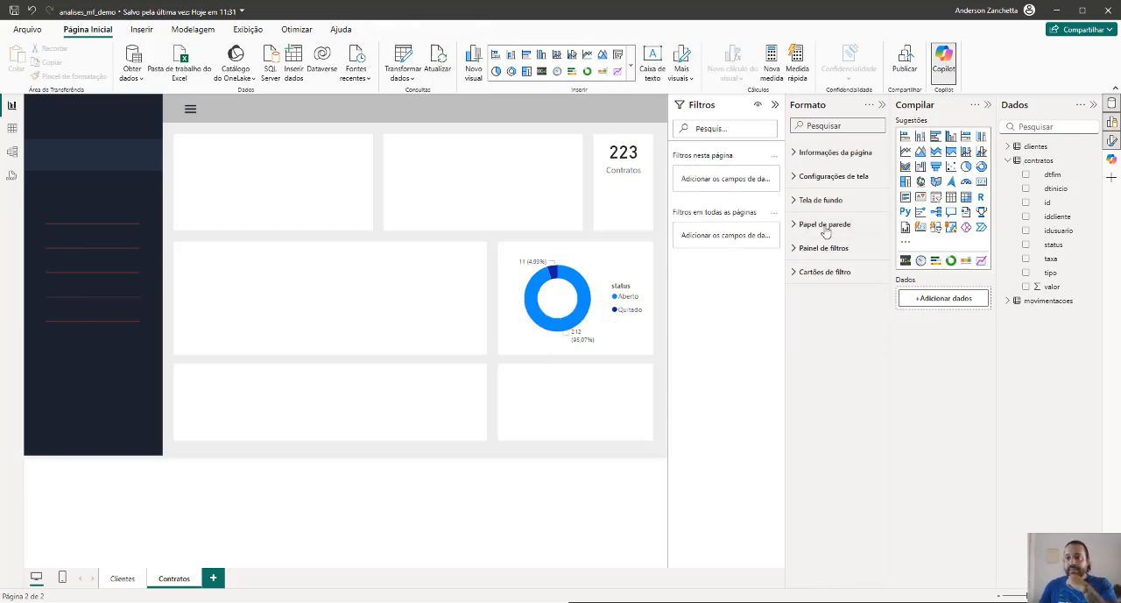
Insert a ribbon chart and resize it to fit the wide card in the page's bottom row
click(907, 166)
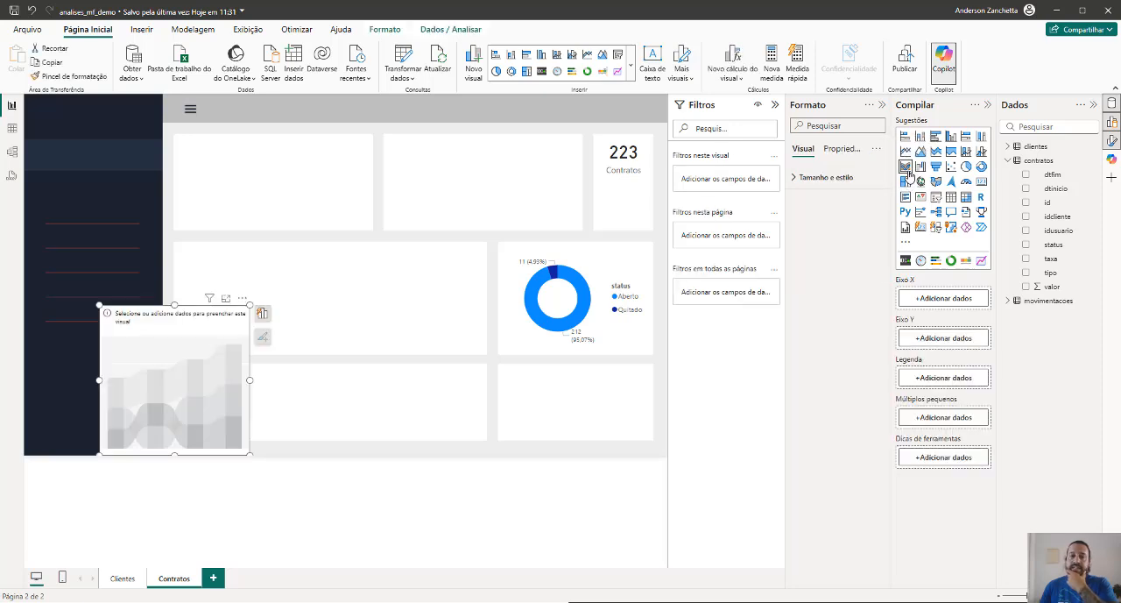
drag(250, 378, 486, 380)
drag(294, 305, 288, 366)
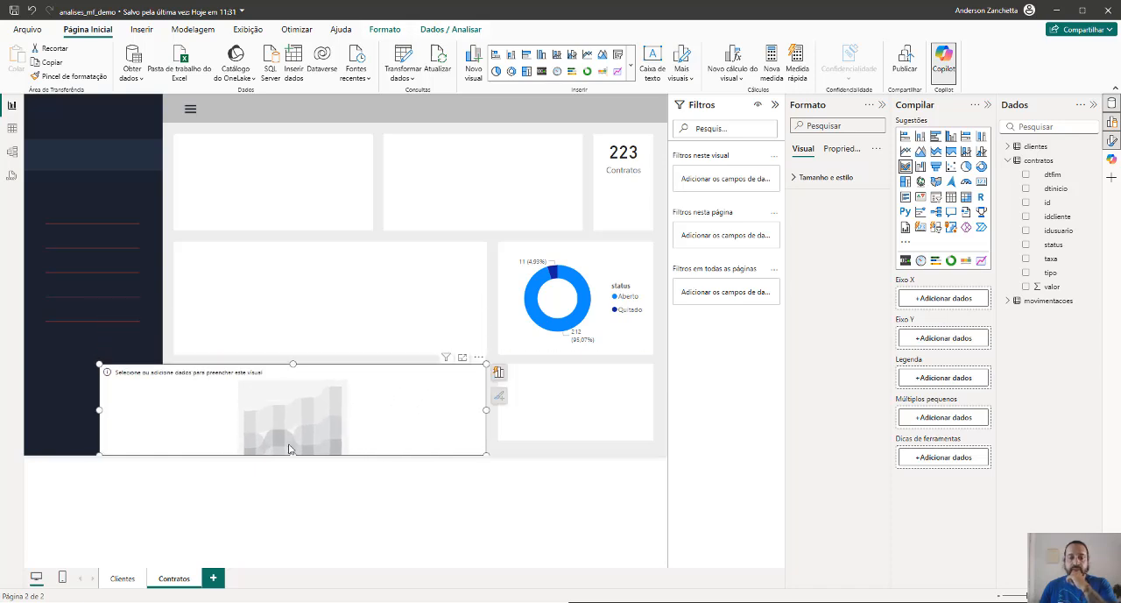
drag(294, 454, 296, 442)
drag(96, 400, 173, 400)
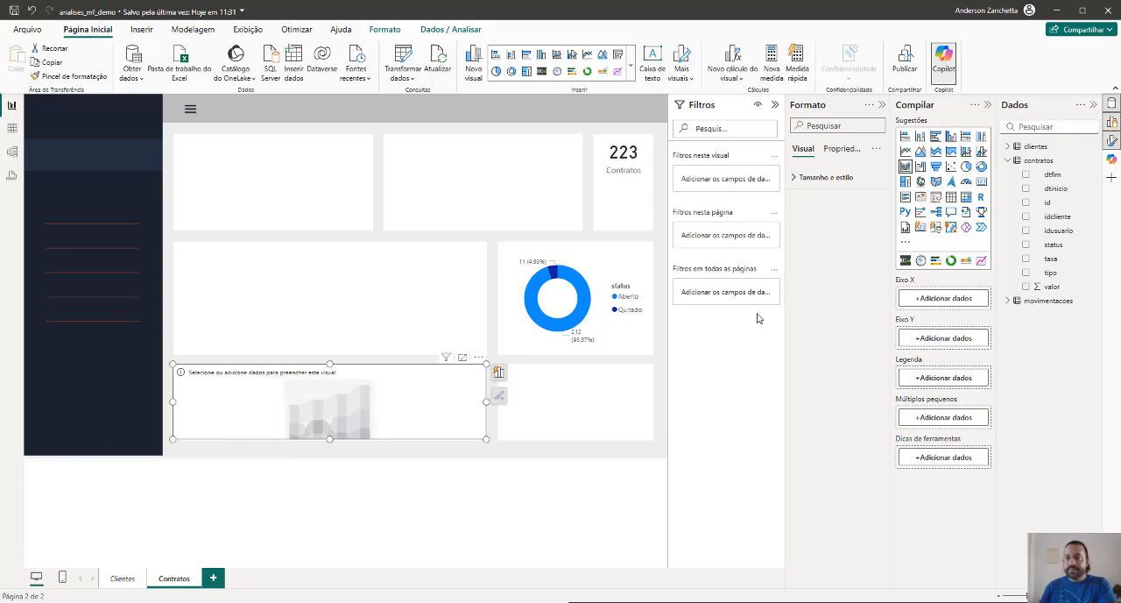
Assign contratos dtinicio to the ribbon chart's X axis and the count of id to its Y axis
click(1026, 188)
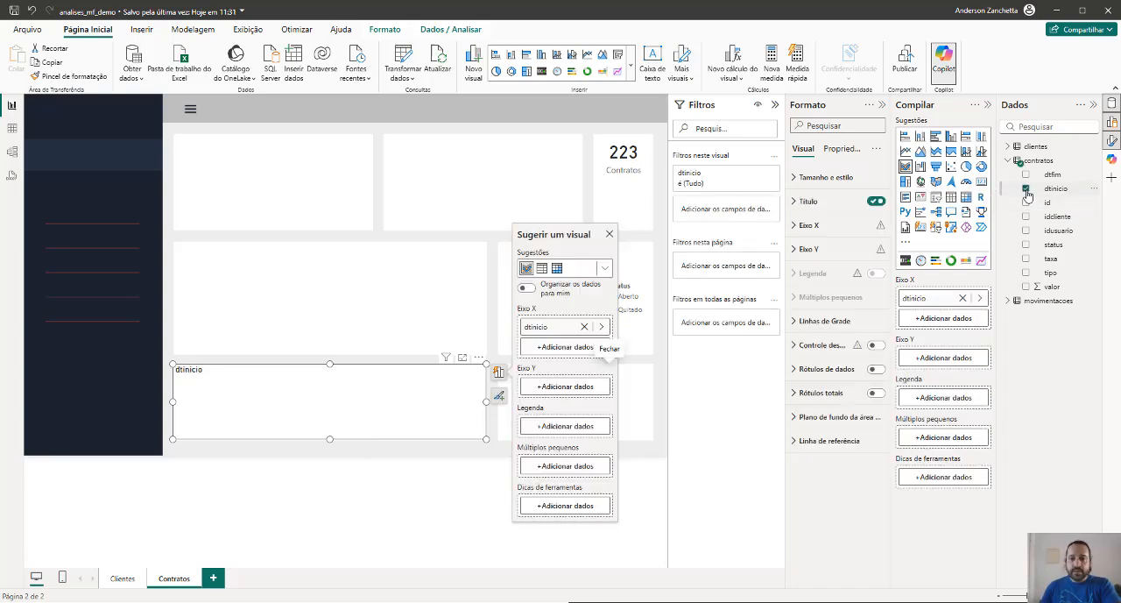
click(557, 387)
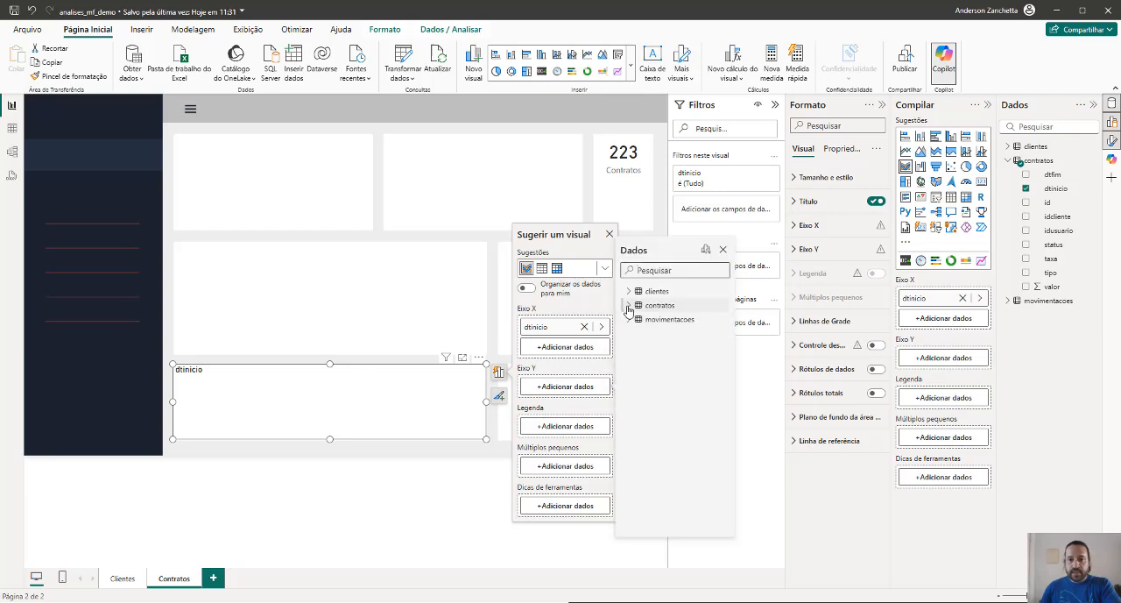
click(628, 306)
click(648, 349)
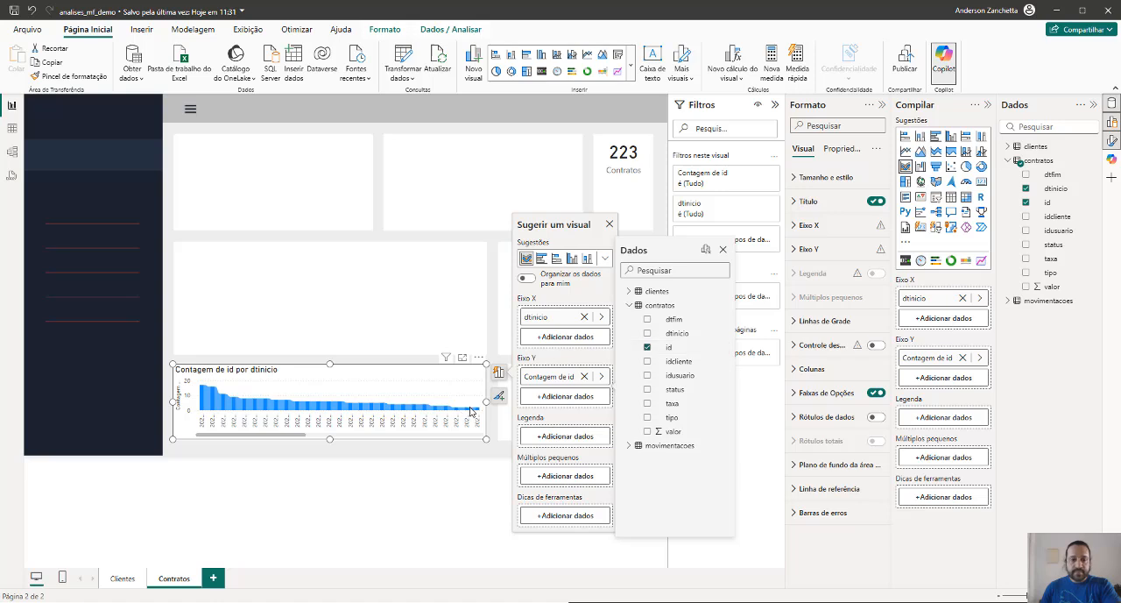
Check the ribbon chart's axis field options for dtinicio and the count of id, keeping dtinicio on the X axis
click(602, 317)
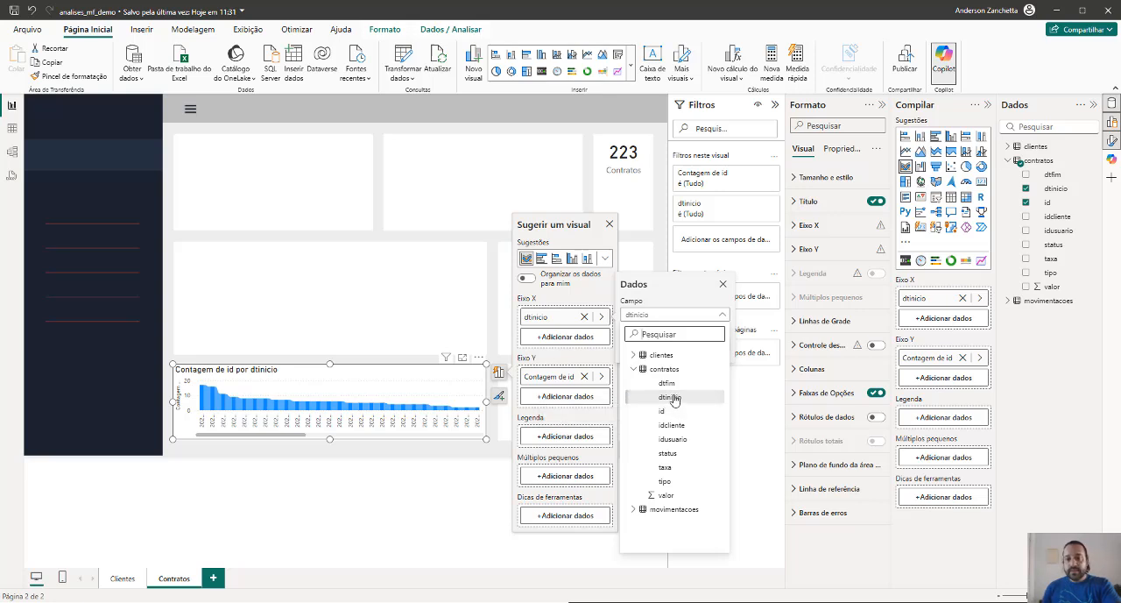
click(601, 377)
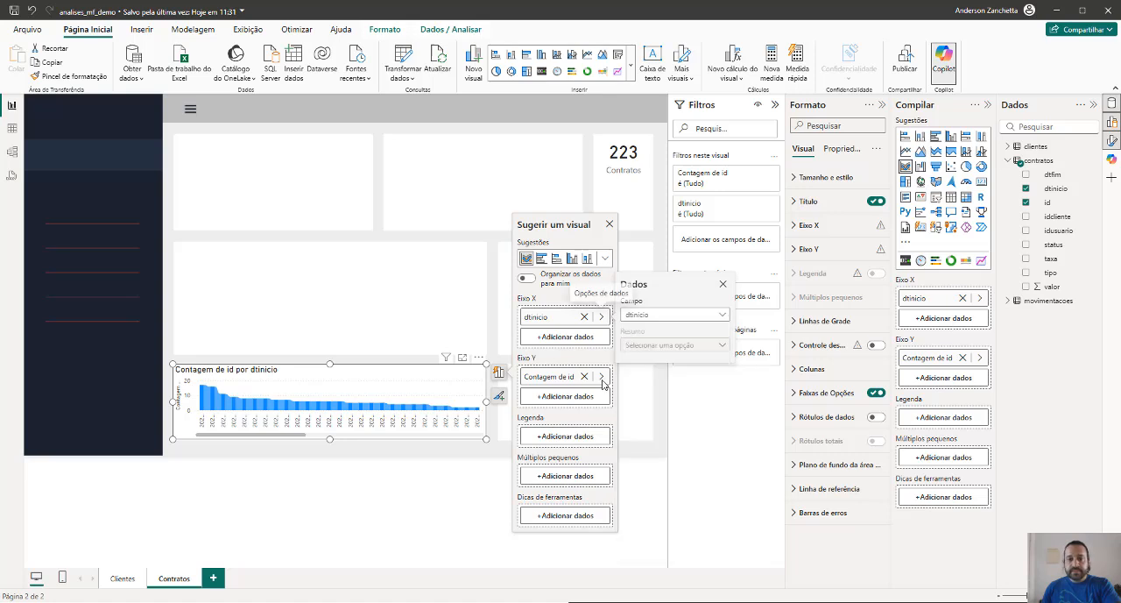
click(602, 378)
click(602, 318)
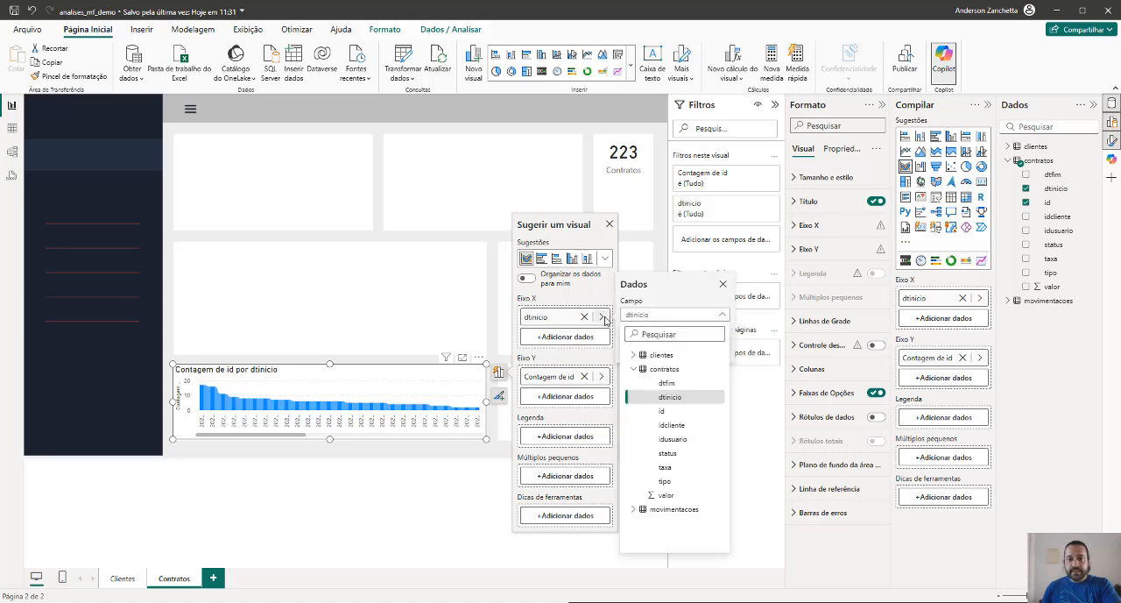
click(669, 396)
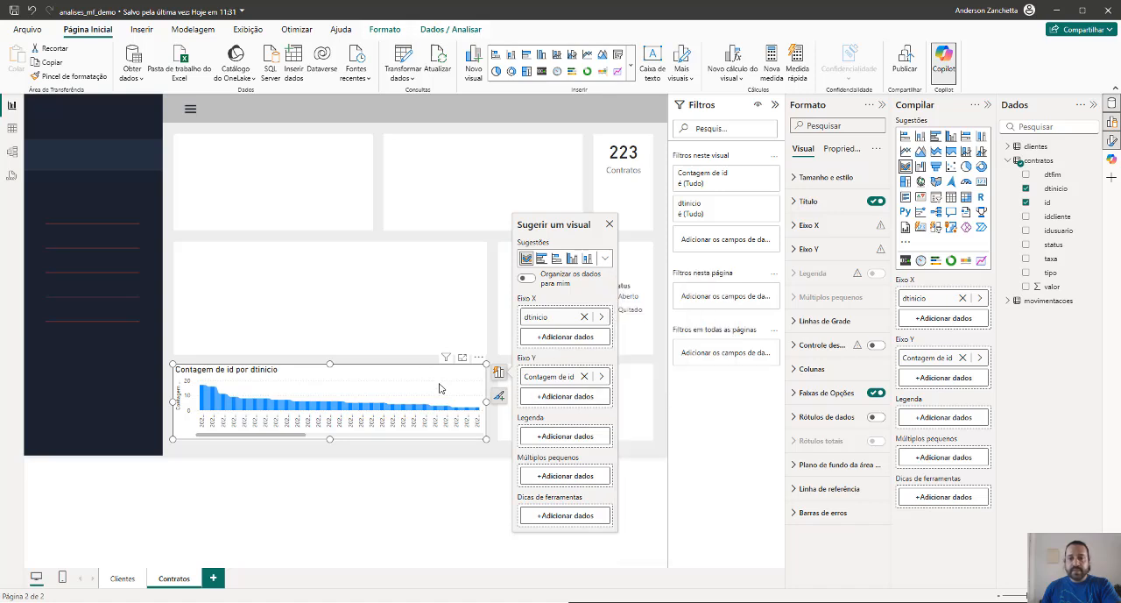
Delete the ribbon chart and open the contratos query in the Power Query Editor
key(Delete)
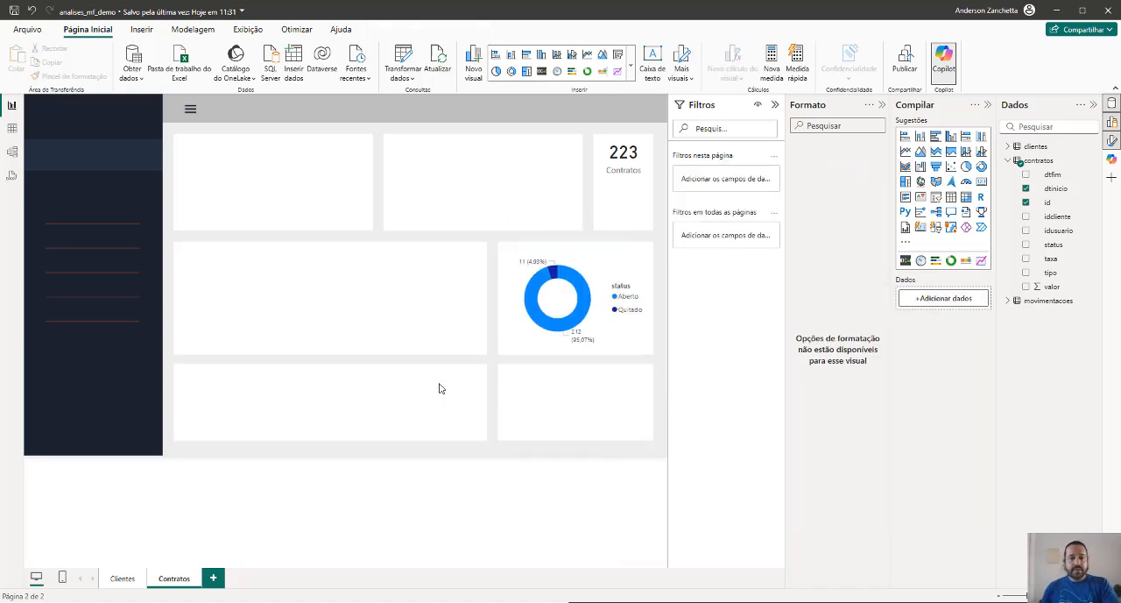
click(13, 127)
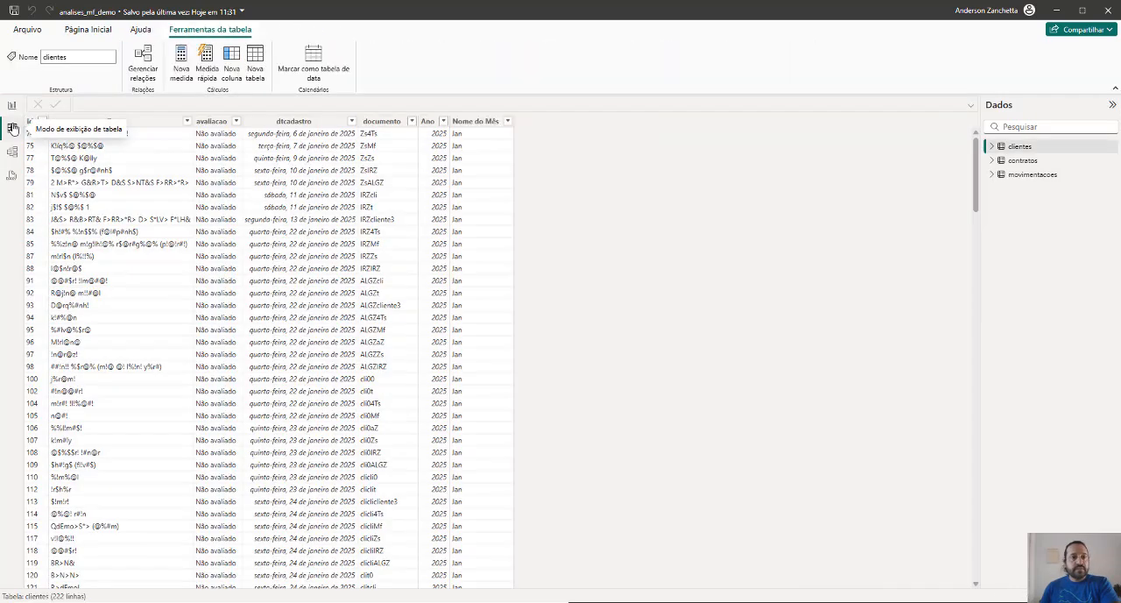
click(87, 29)
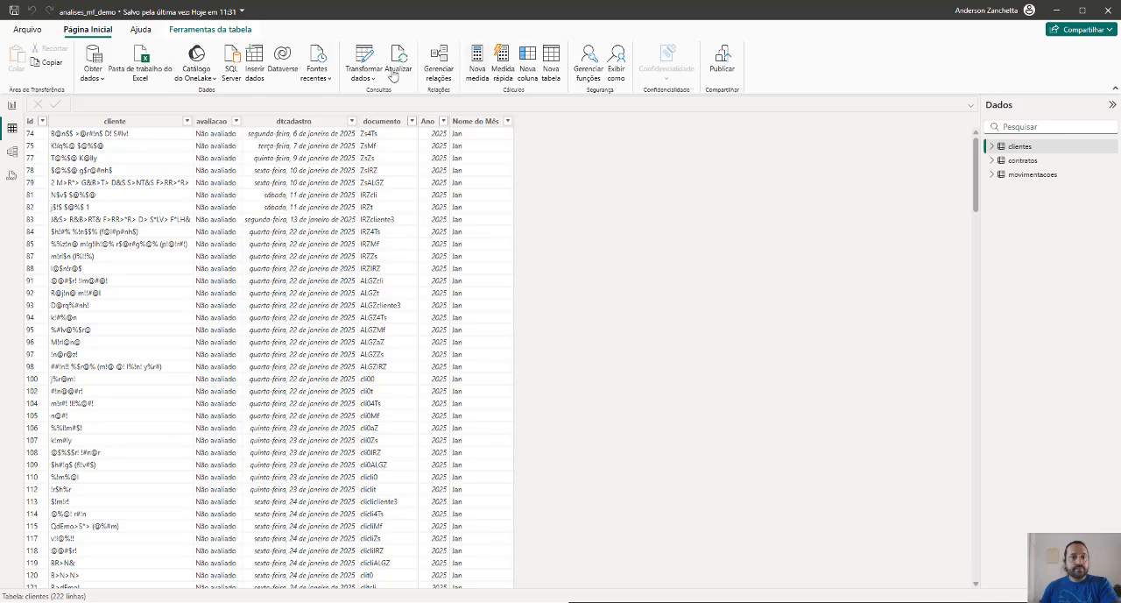
click(12, 105)
click(405, 88)
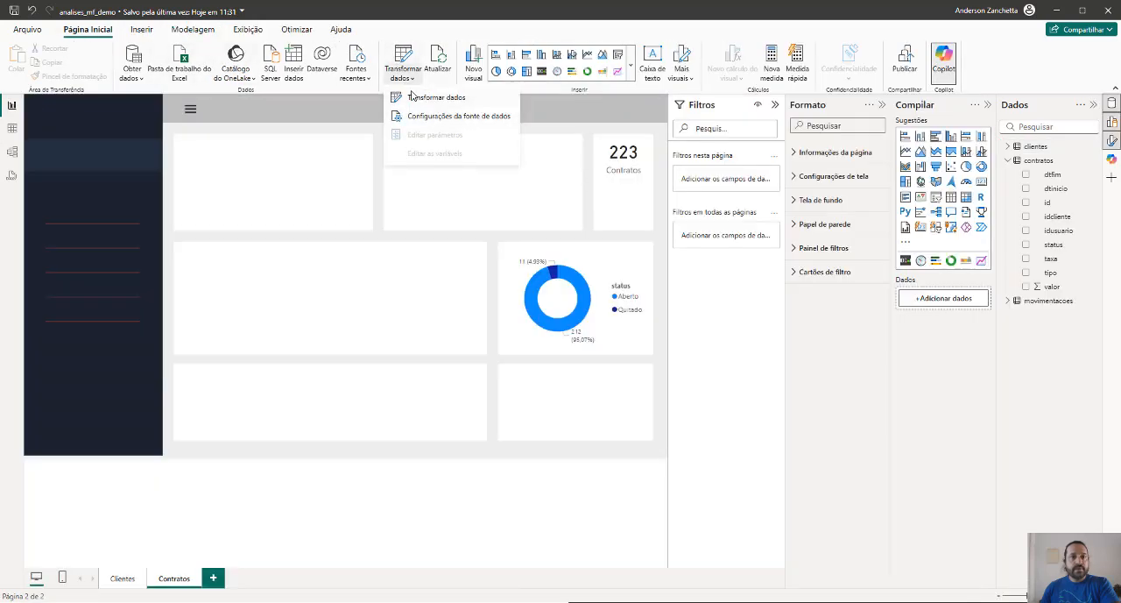
click(415, 96)
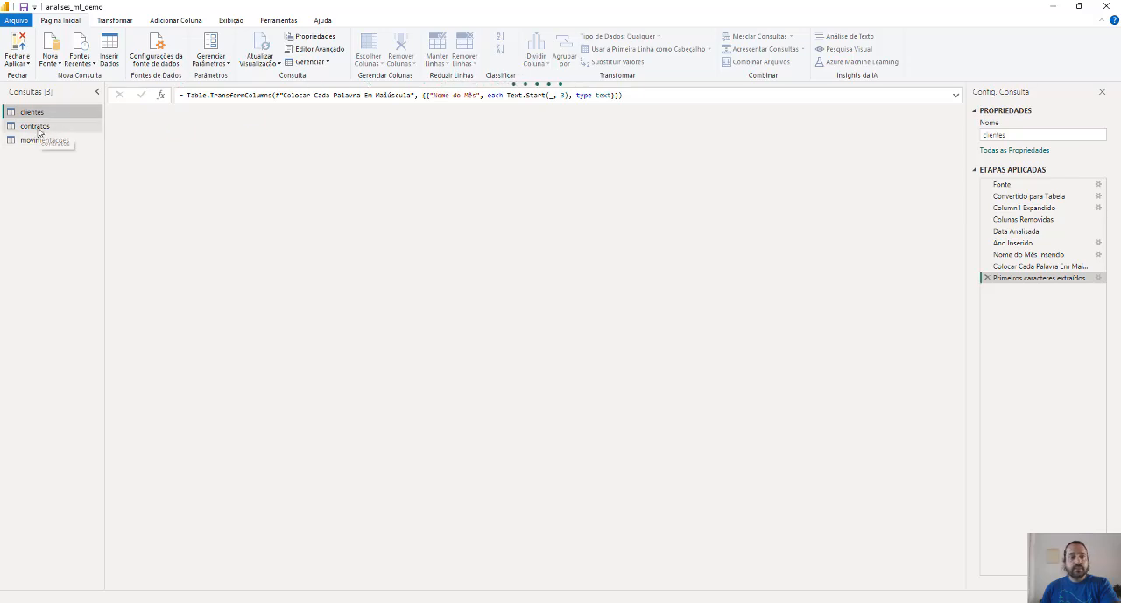
click(35, 126)
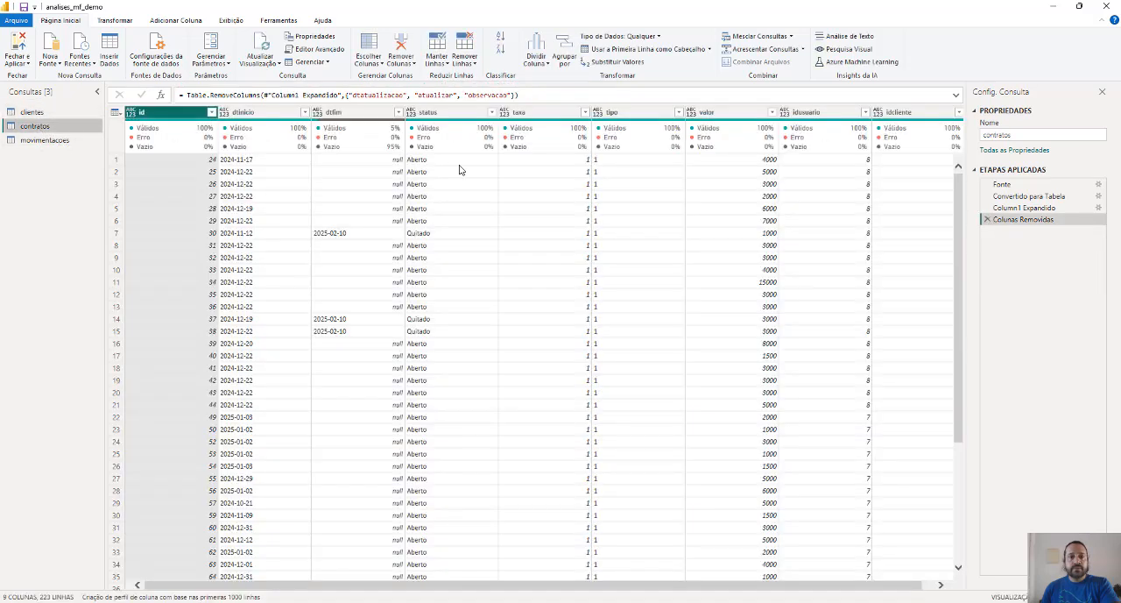
click(252, 117)
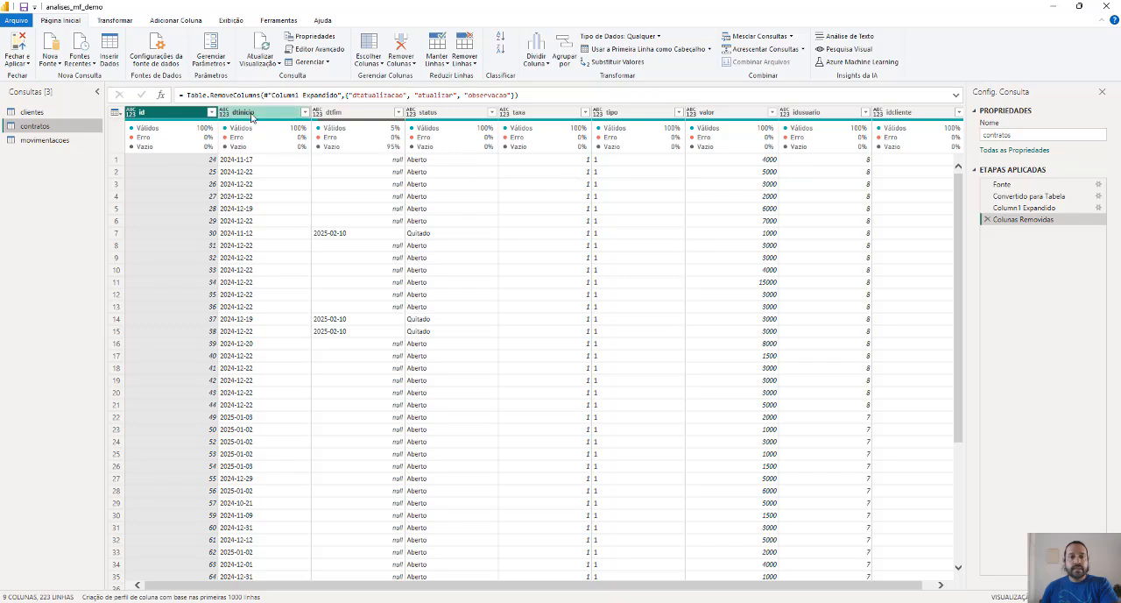
click(180, 21)
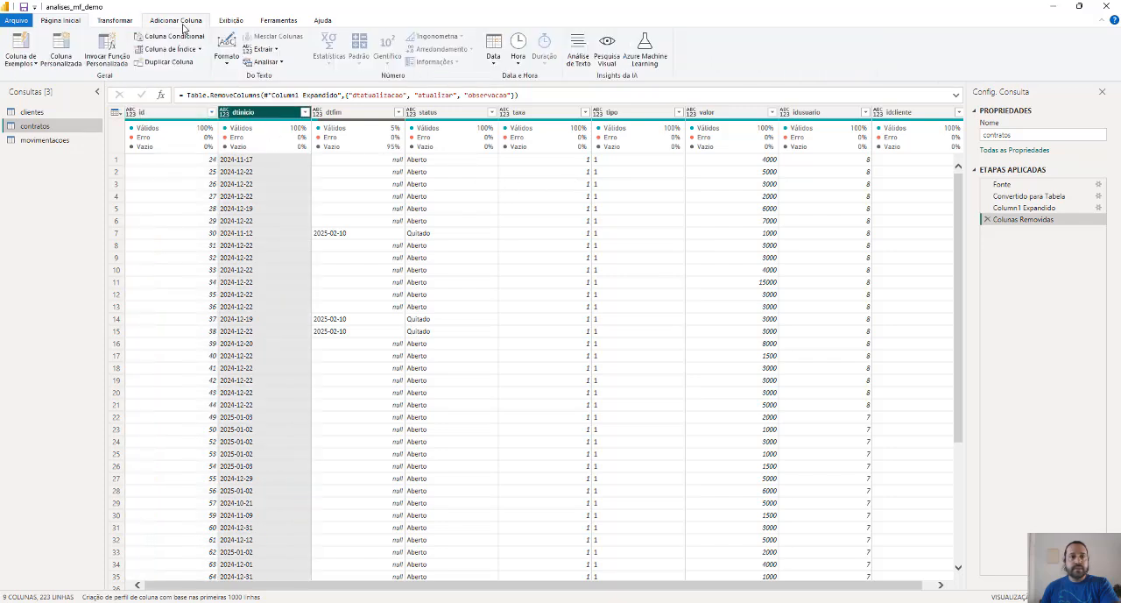
click(494, 58)
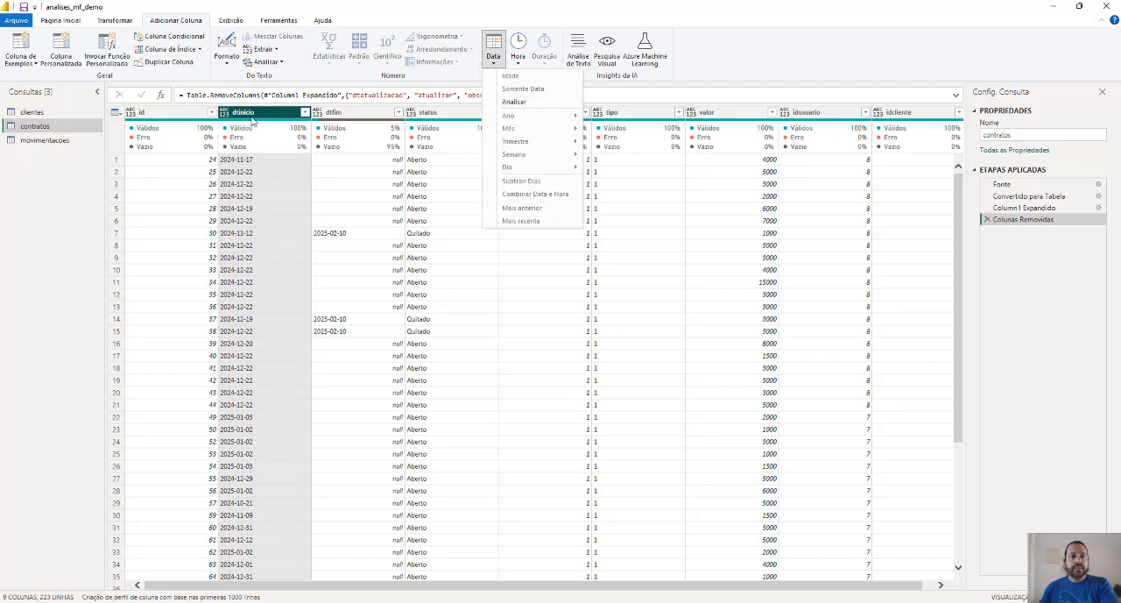
click(252, 119)
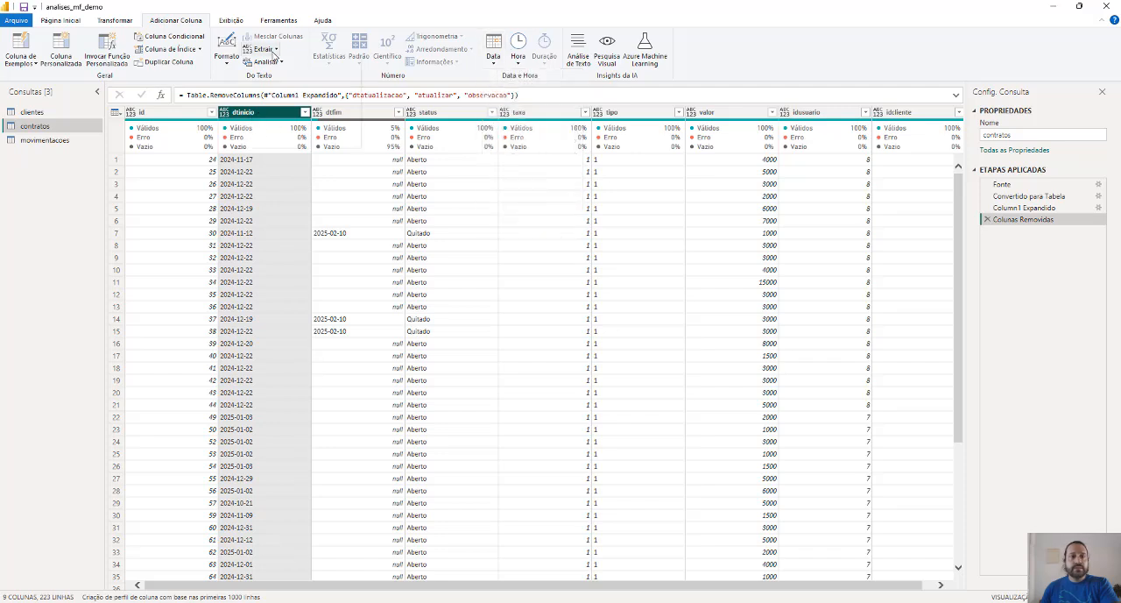
click(269, 50)
click(733, 72)
Change the data type of the dtfim and dtinicio columns to Data
click(356, 119)
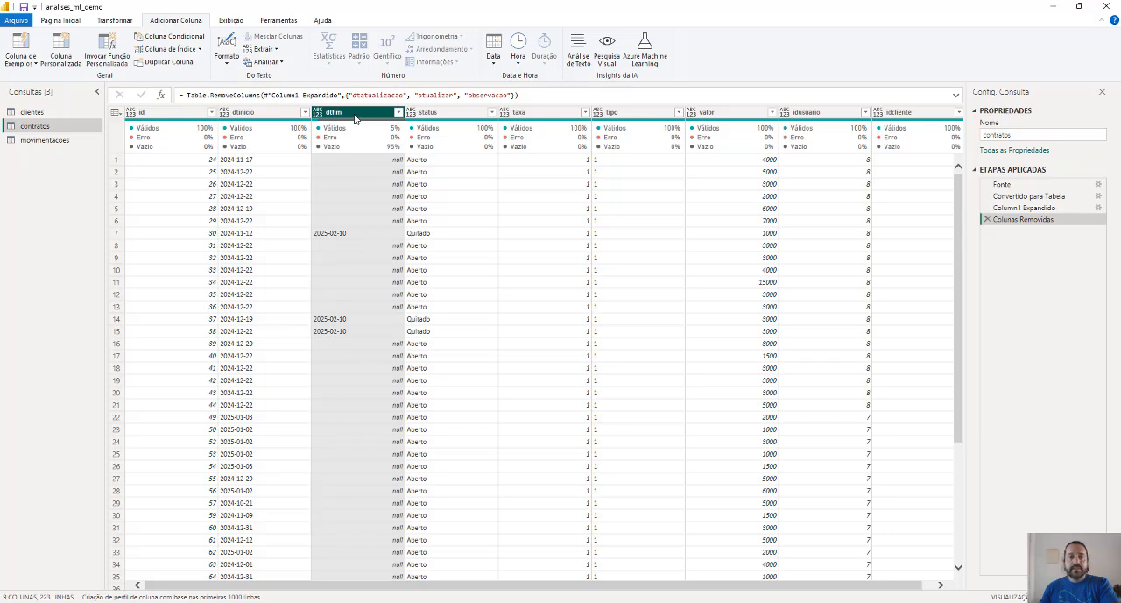
click(318, 116)
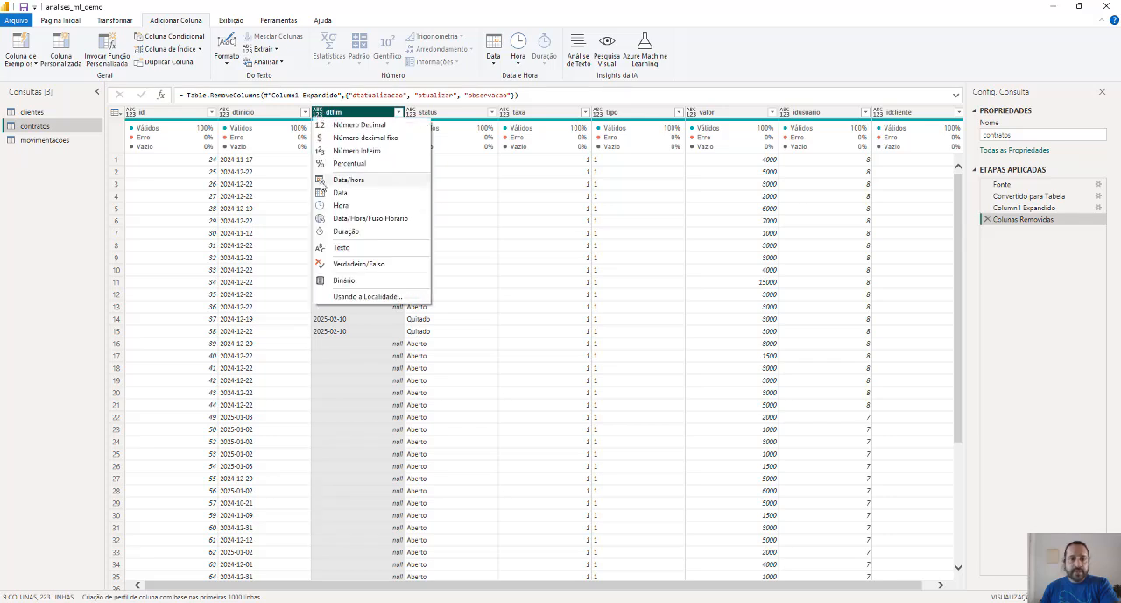
click(334, 200)
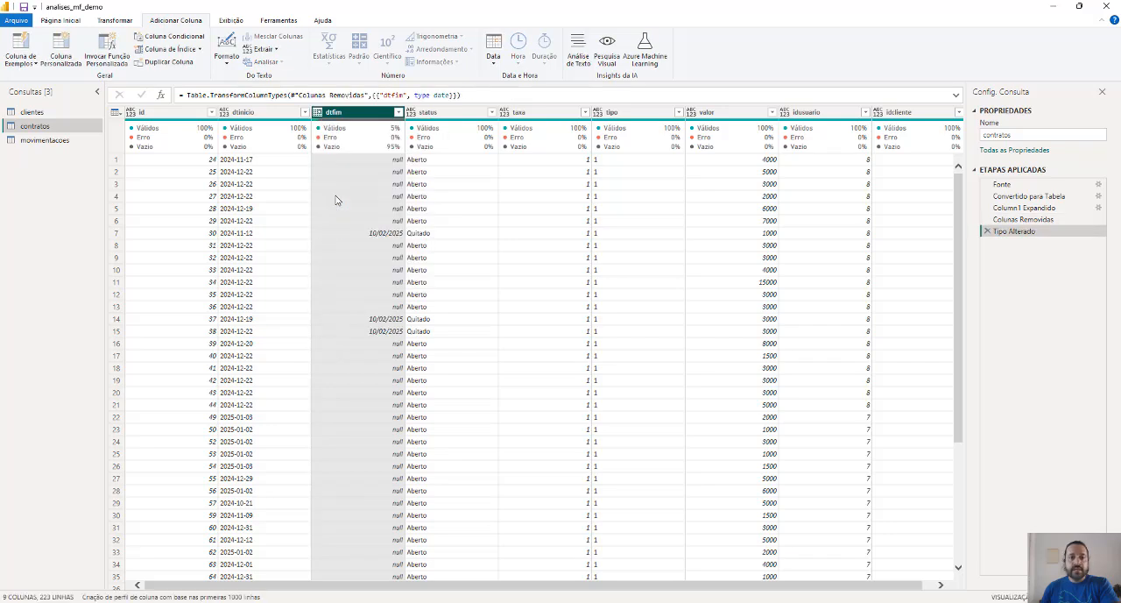
click(226, 120)
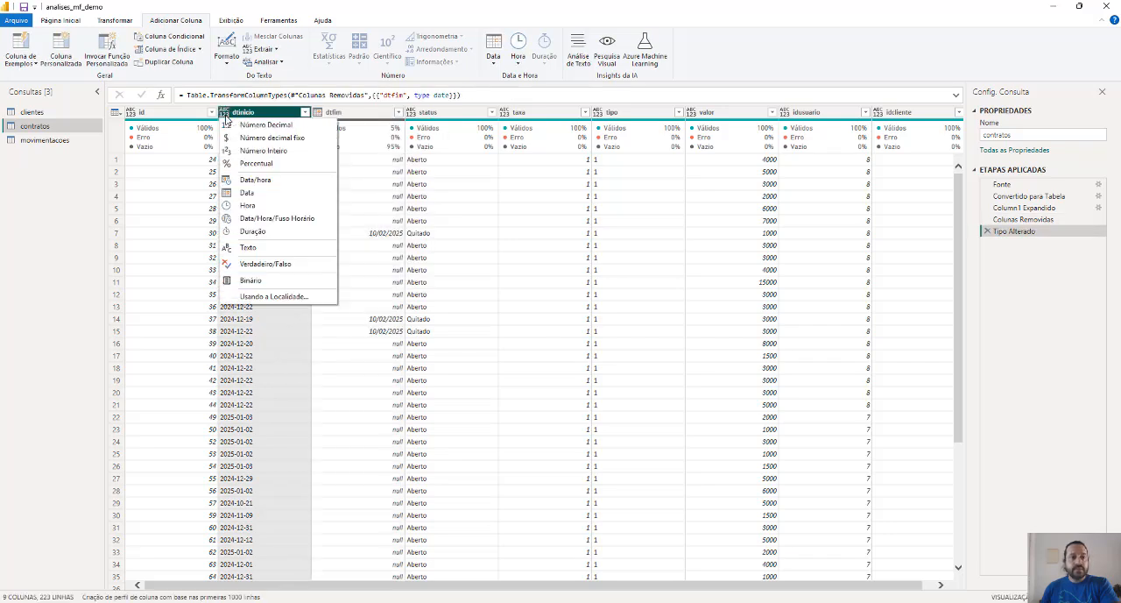
click(254, 197)
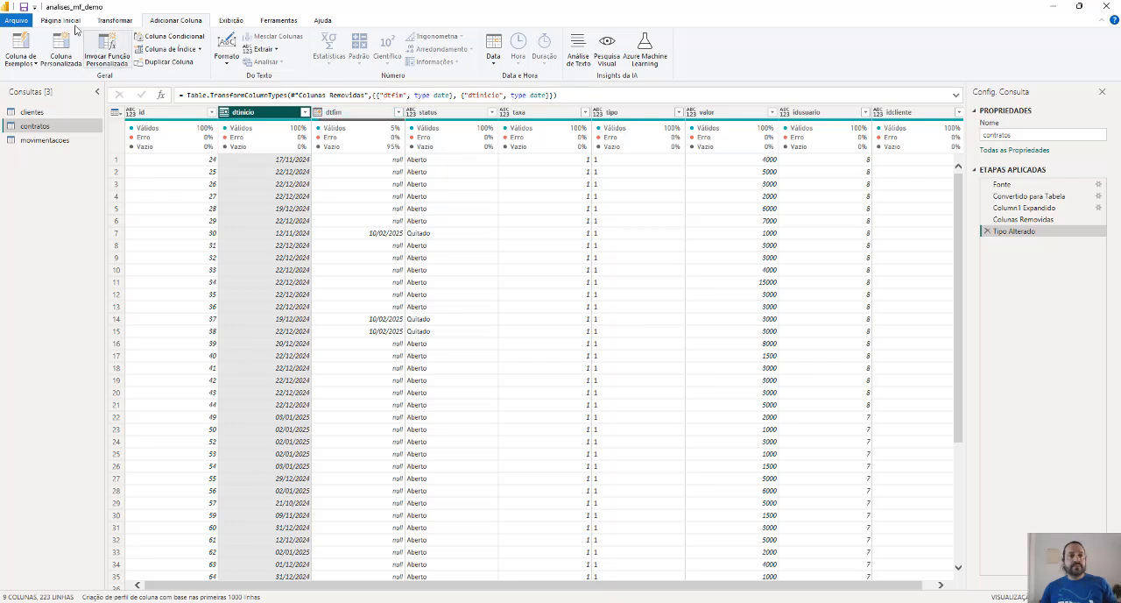
Apply the contratos query changes and close the Power Query Editor
click(62, 21)
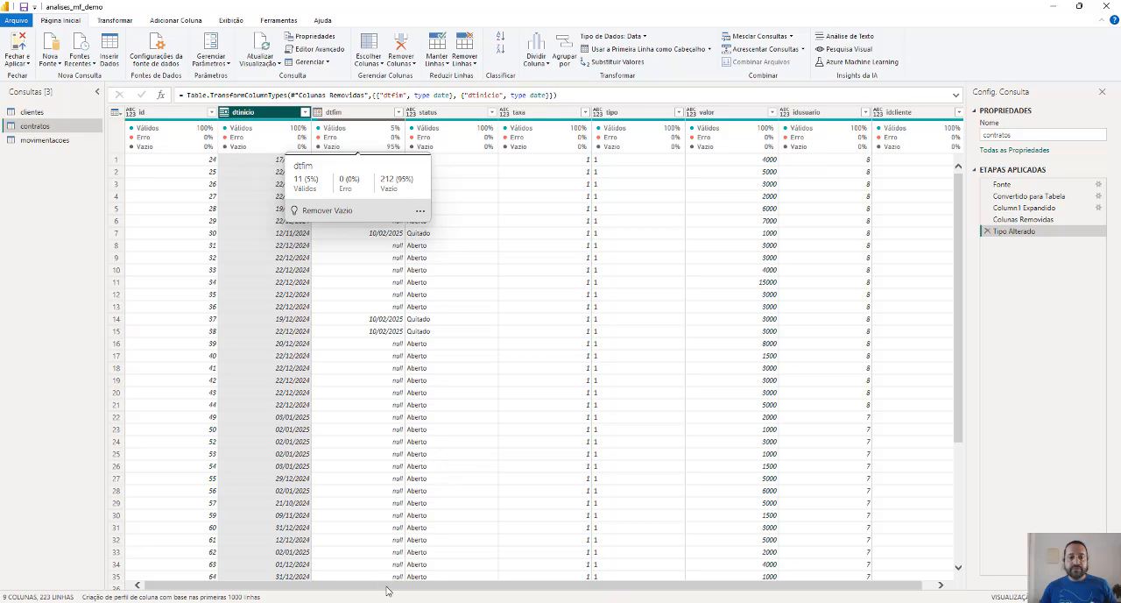
drag(477, 586, 488, 587)
drag(589, 587, 556, 587)
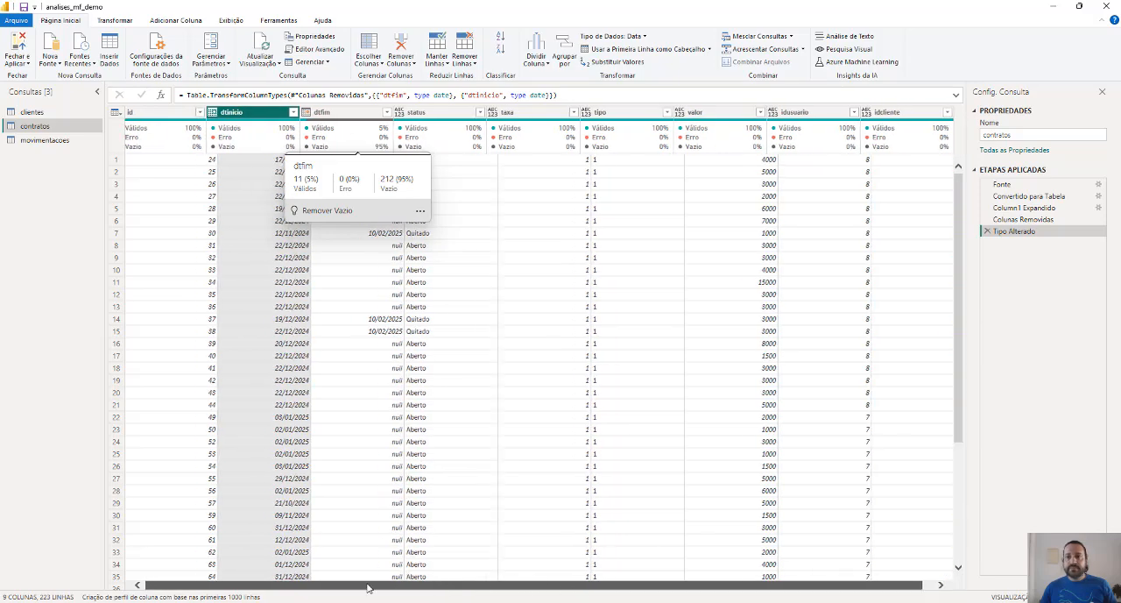
click(19, 46)
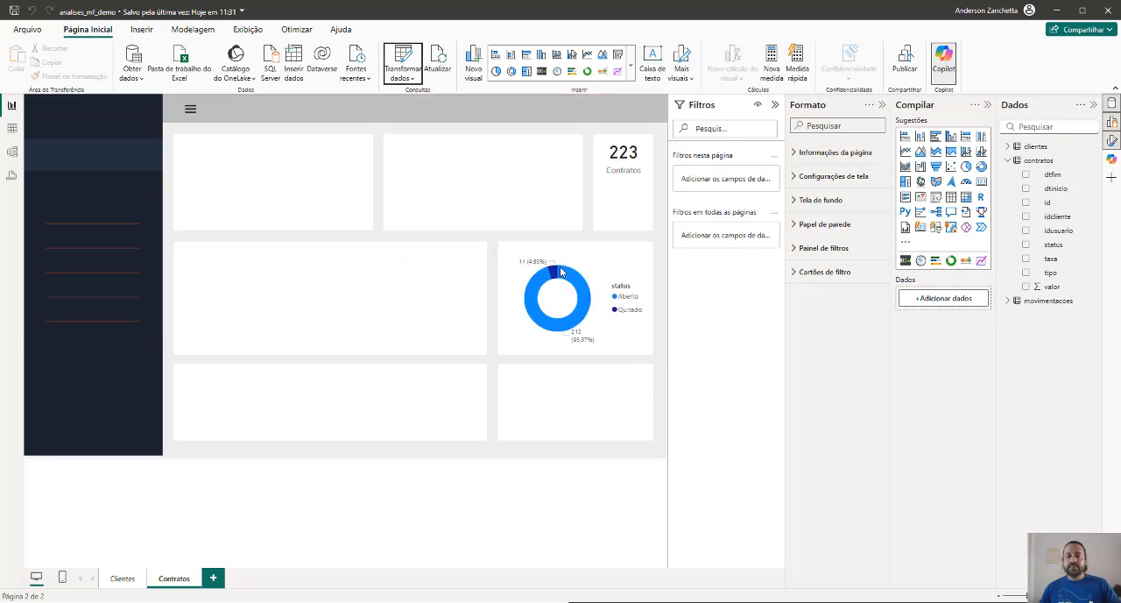
Insert a ribbon chart on the Contratos page with the contratos dtinicio date hierarchy on its X axis
click(907, 169)
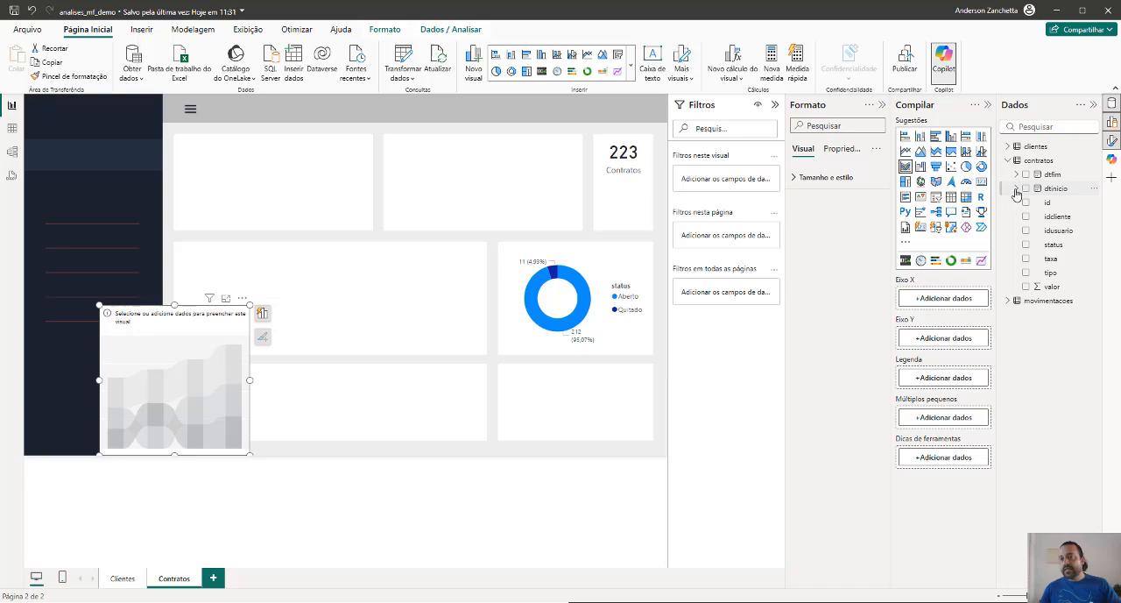
click(1017, 190)
drag(1048, 192, 210, 384)
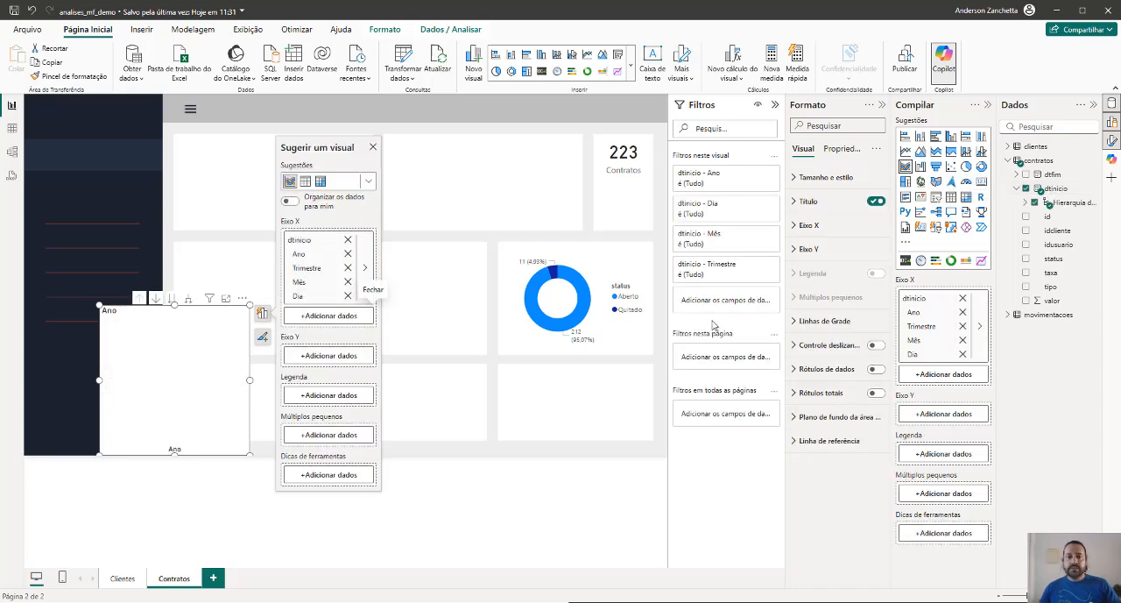
Add contratos id to the ribbon chart's Y axis and remove Trimestre and Dia from the dtinicio hierarchy
click(320, 356)
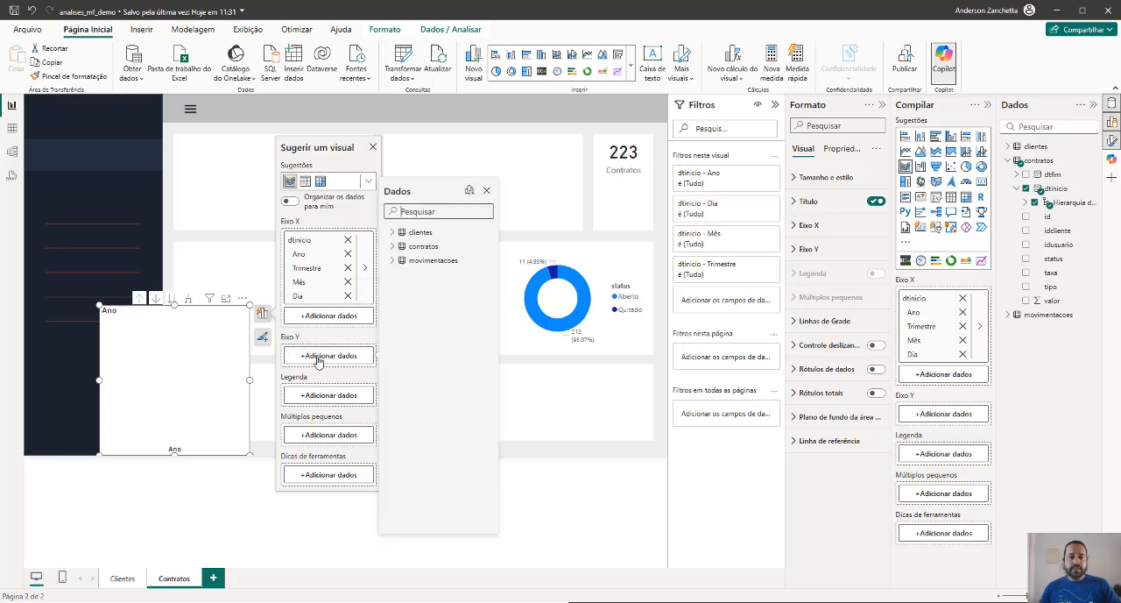
click(393, 246)
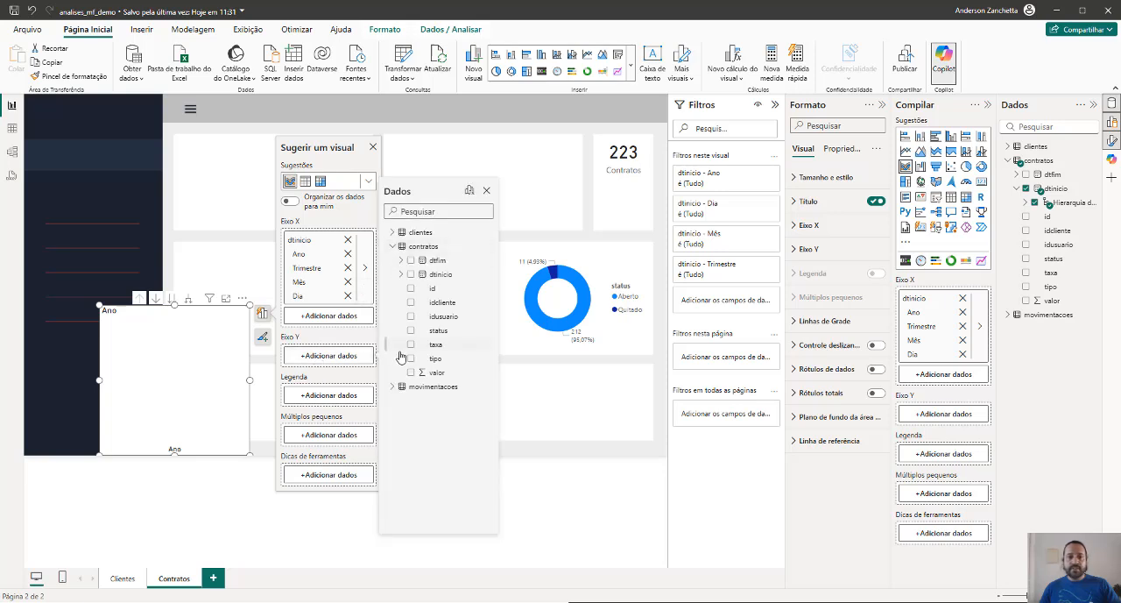
click(411, 289)
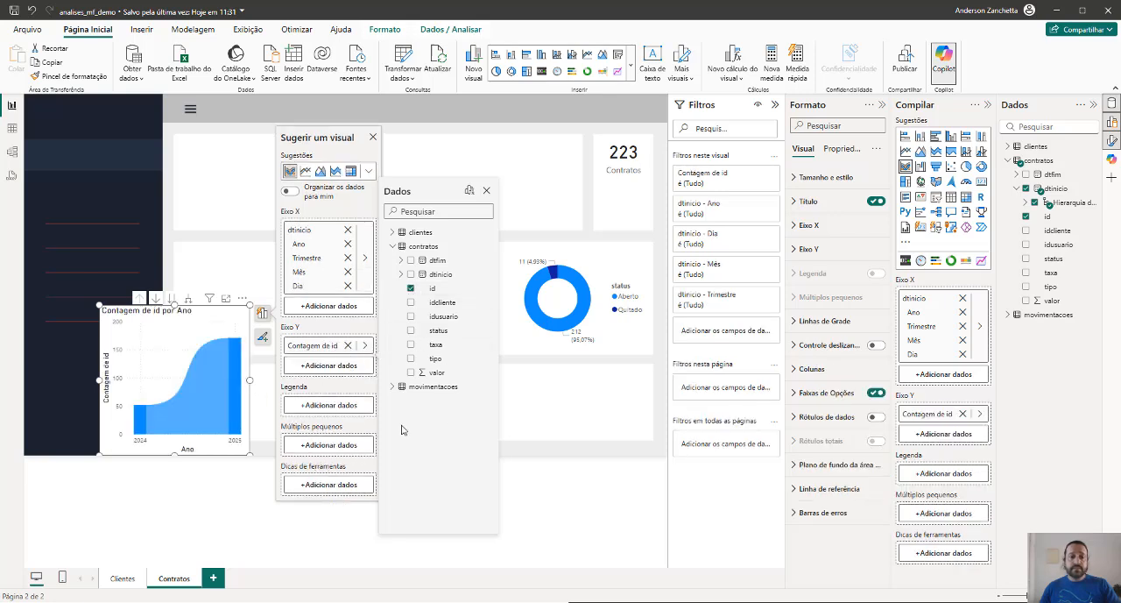
click(348, 257)
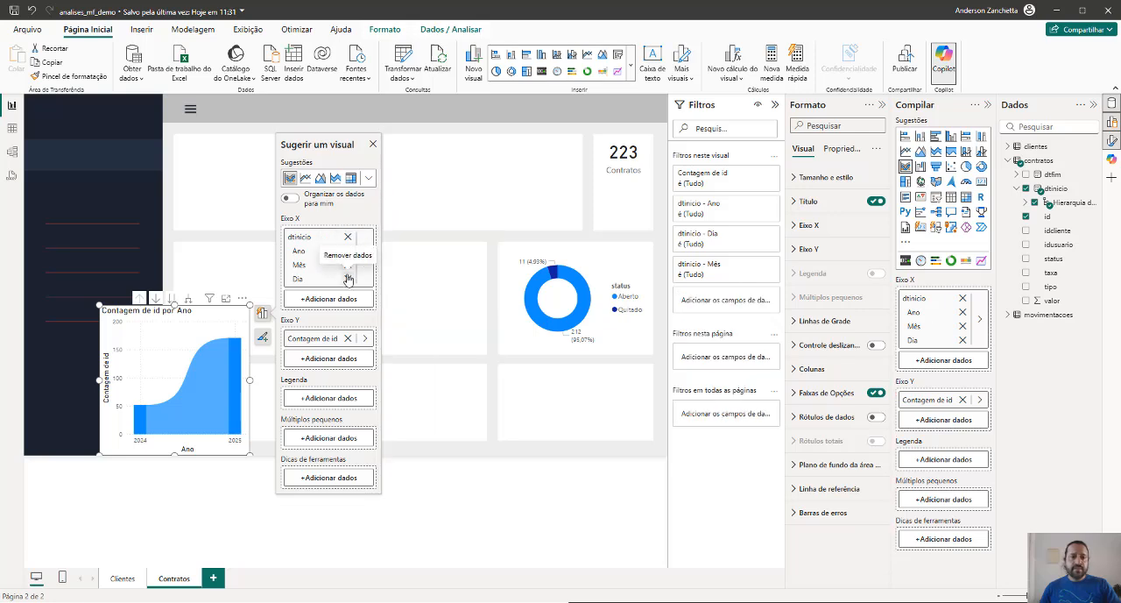
click(348, 277)
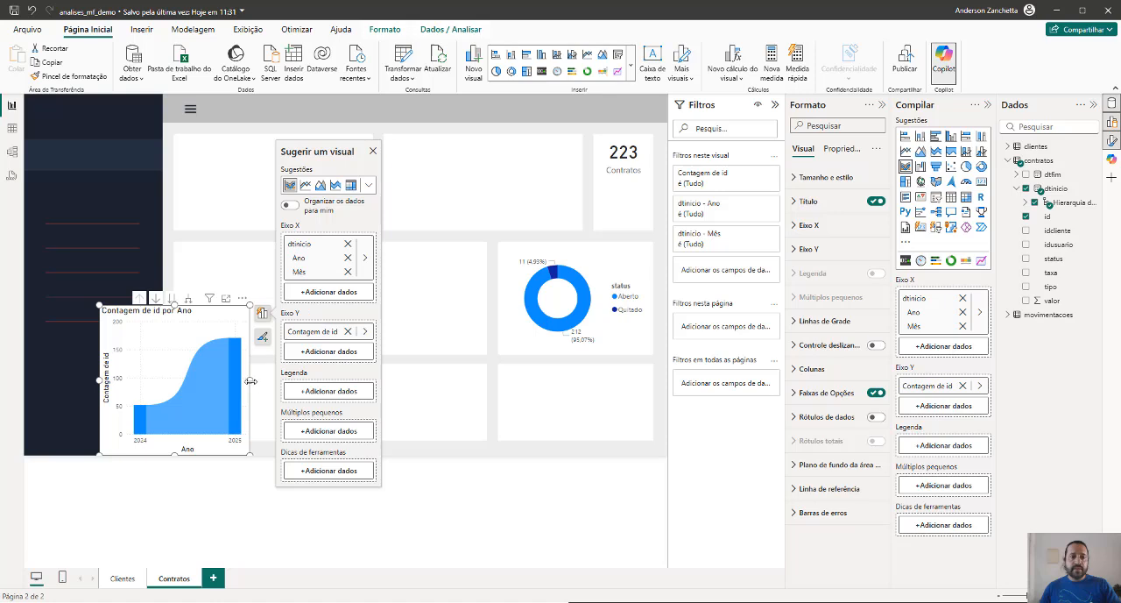
Resize and move the ribbon chart to fit the wide card in the bottom row, and expand it to month level
click(378, 385)
click(447, 436)
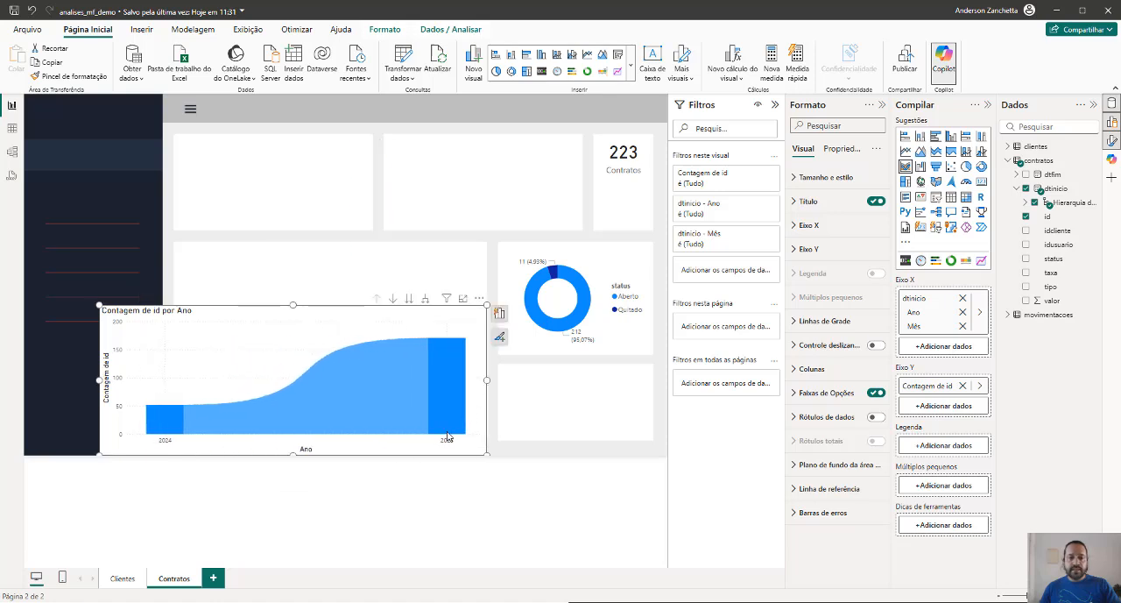
drag(291, 453, 293, 438)
click(129, 330)
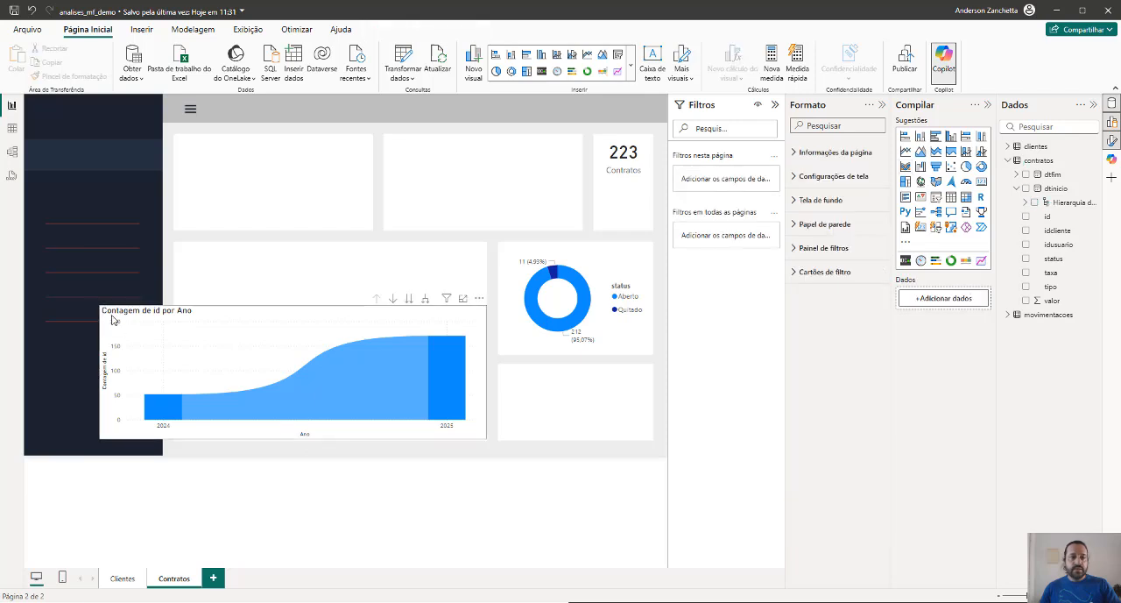
drag(102, 316, 179, 368)
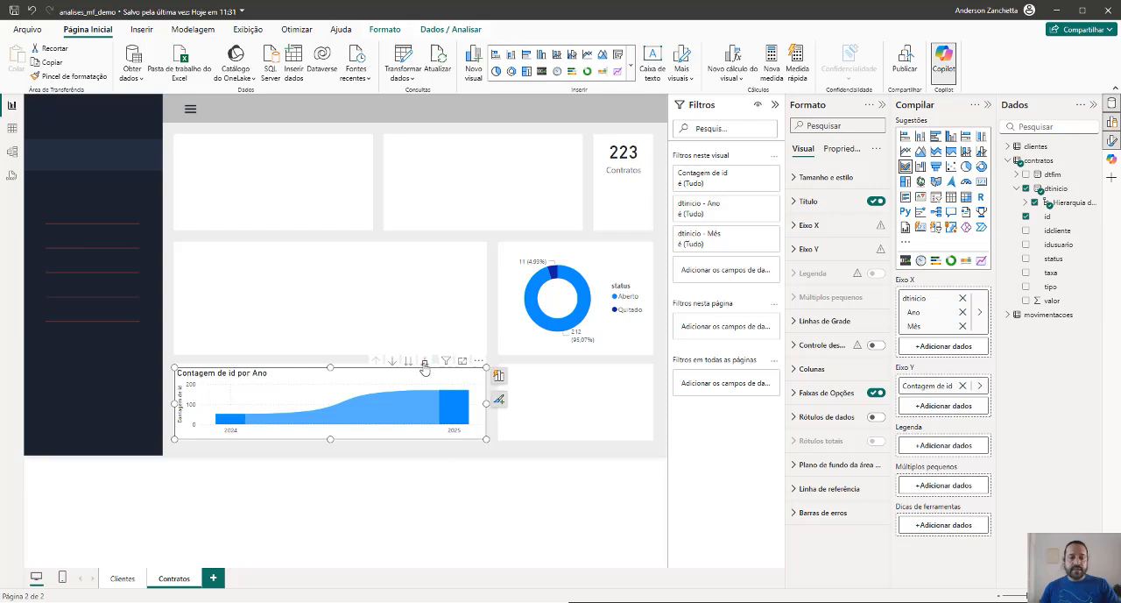
click(424, 362)
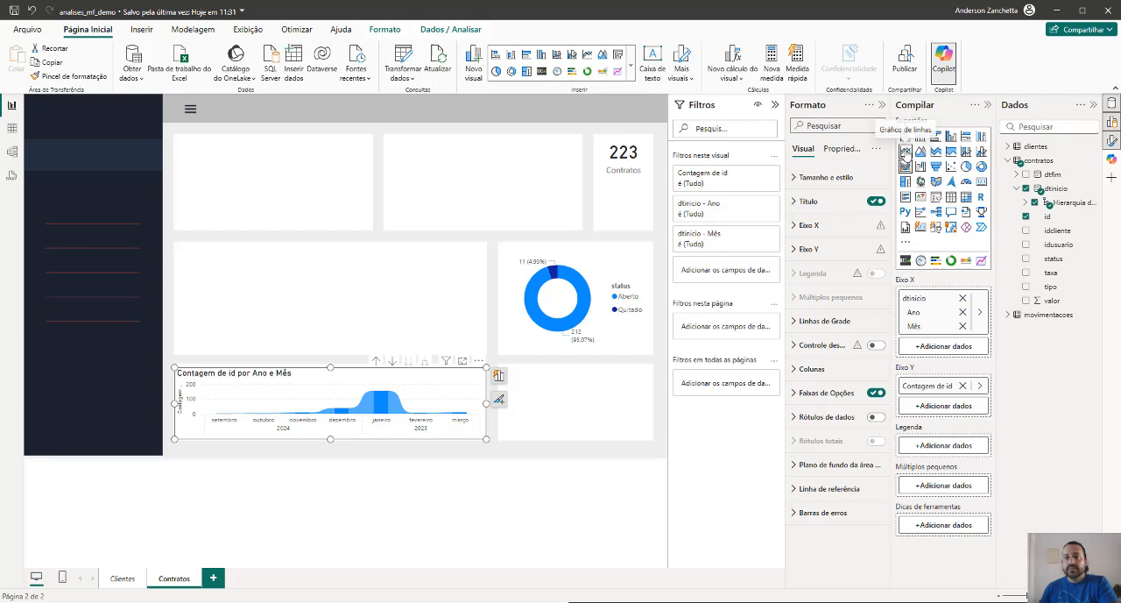
Try the contracts-by-month visual as a line chart and switch it back to a ribbon chart
click(905, 151)
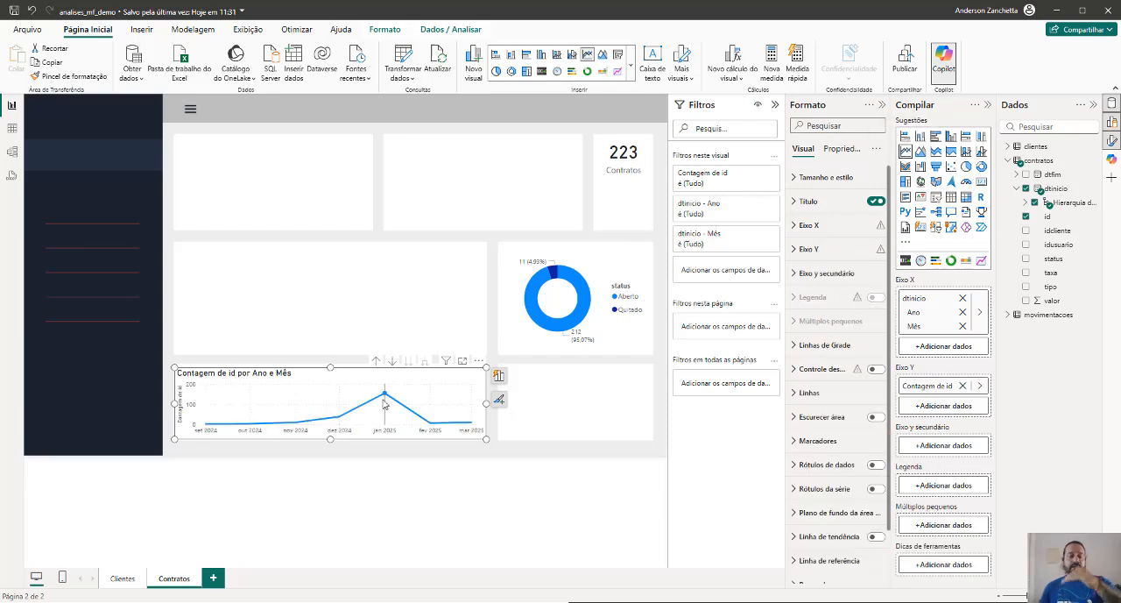
mouse_move(453, 424)
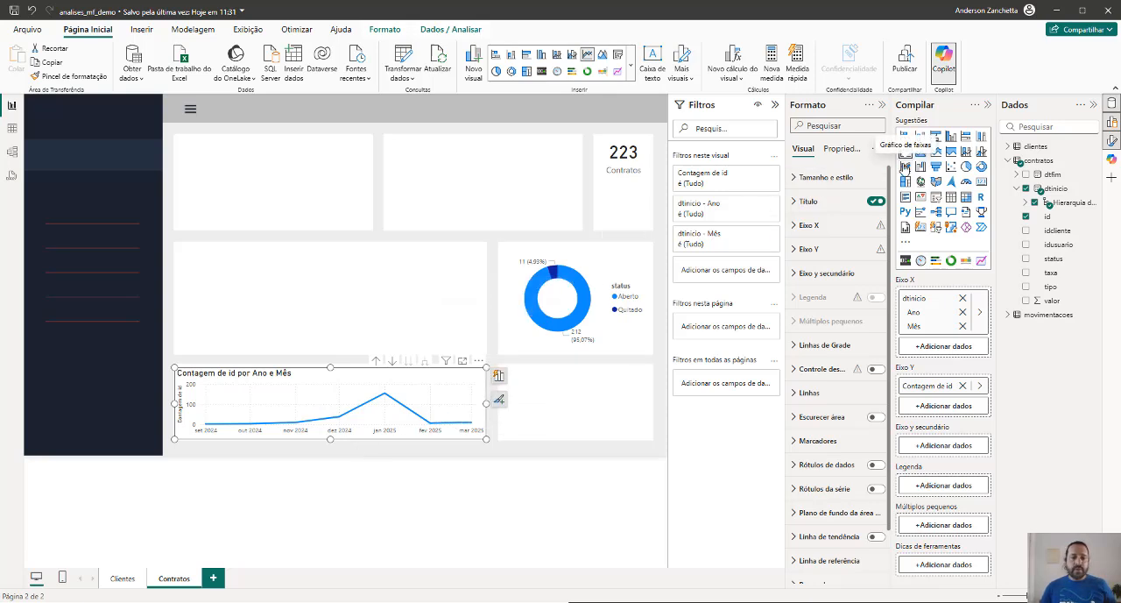
click(905, 165)
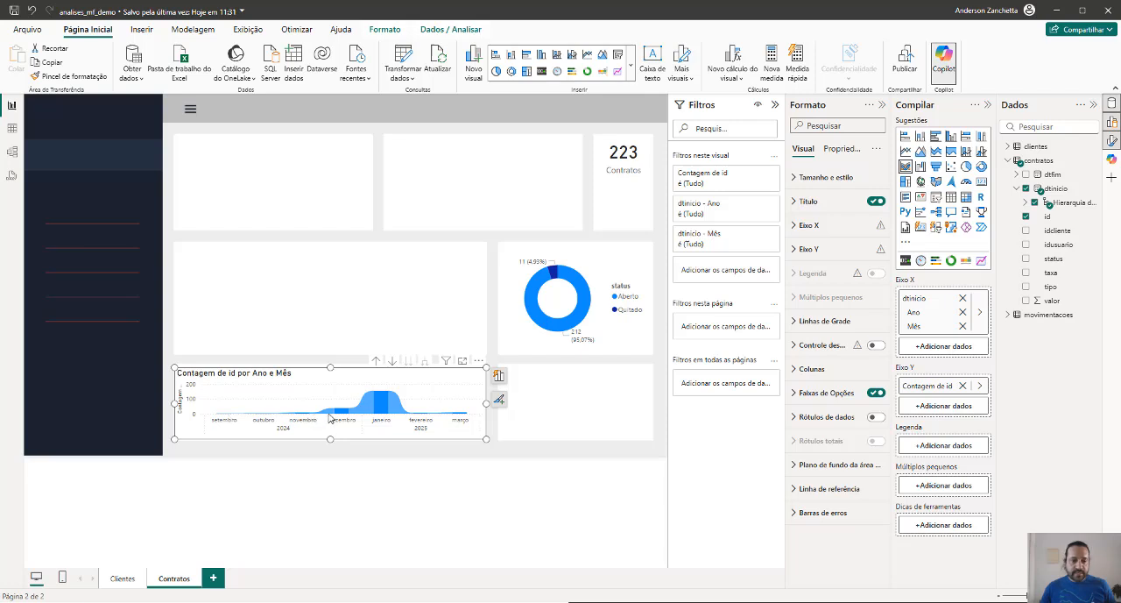
mouse_move(344, 414)
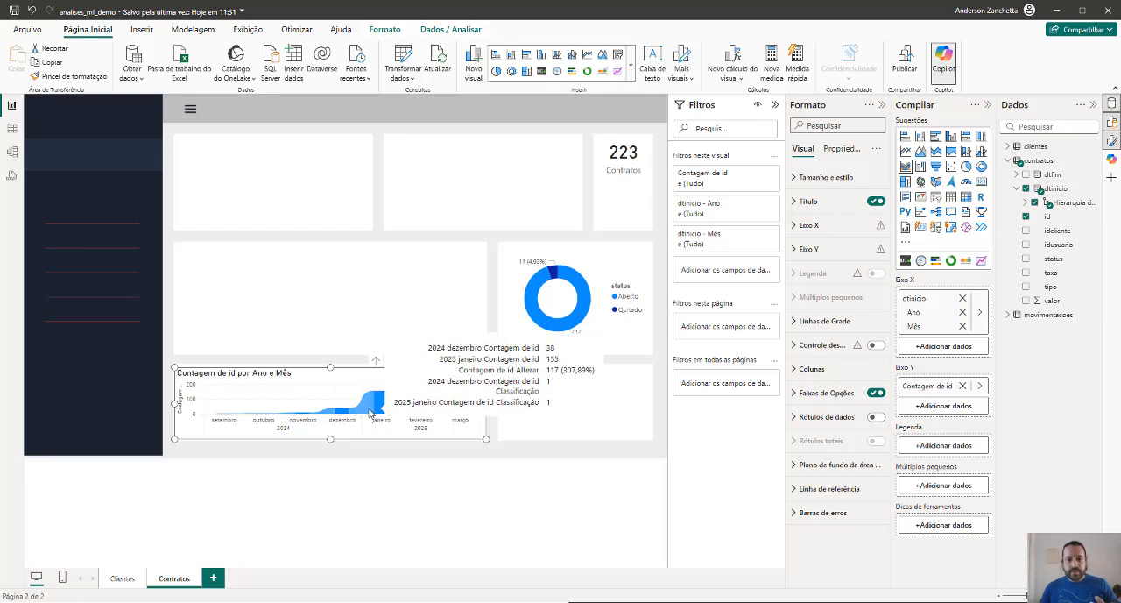
mouse_move(383, 410)
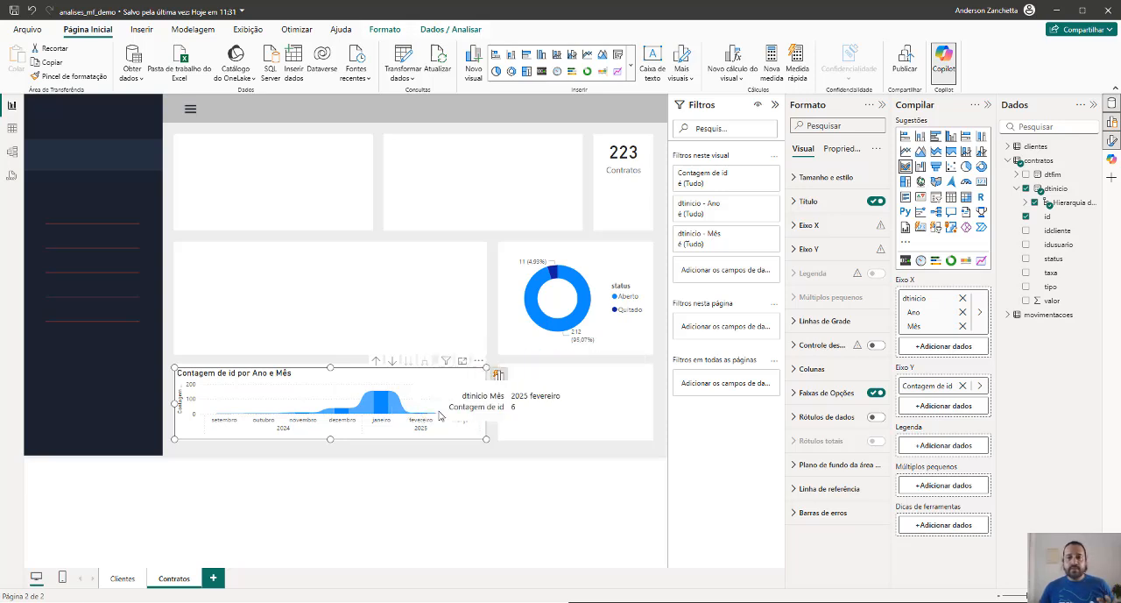
click(324, 327)
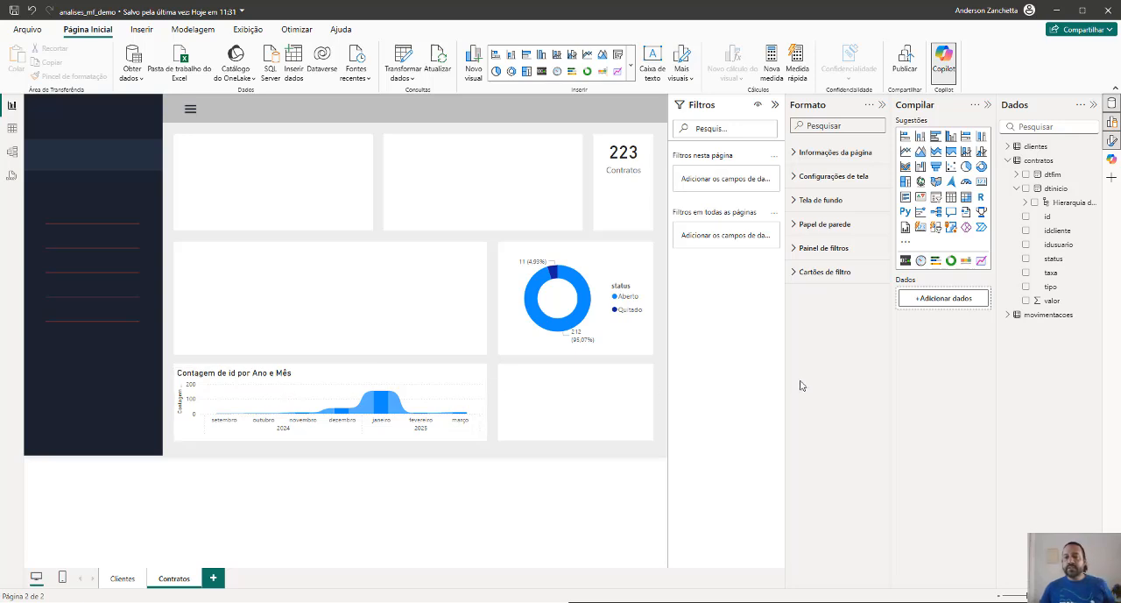
Try adding the contratos dtfim date hierarchy to the wide ribbon chart's X axis, keeping only Ano and Mês
click(474, 393)
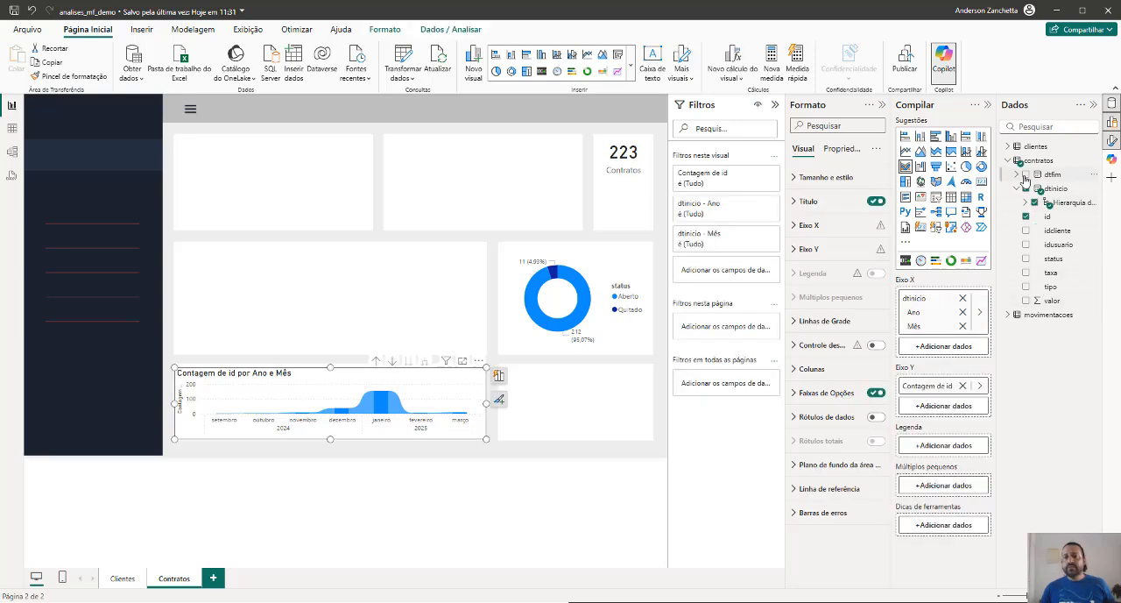
click(1026, 175)
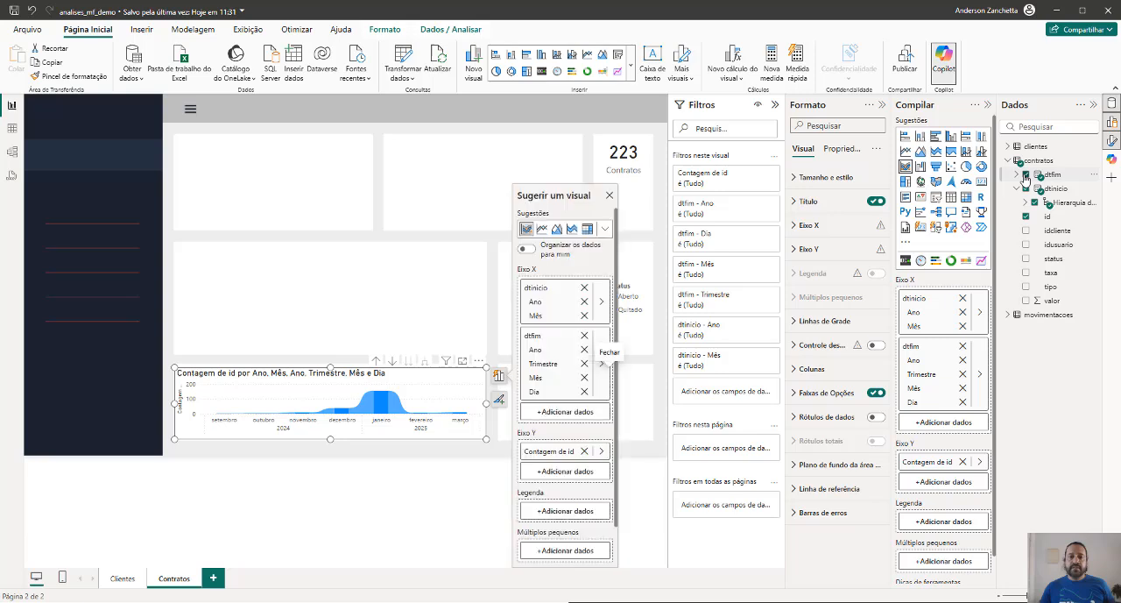
click(584, 392)
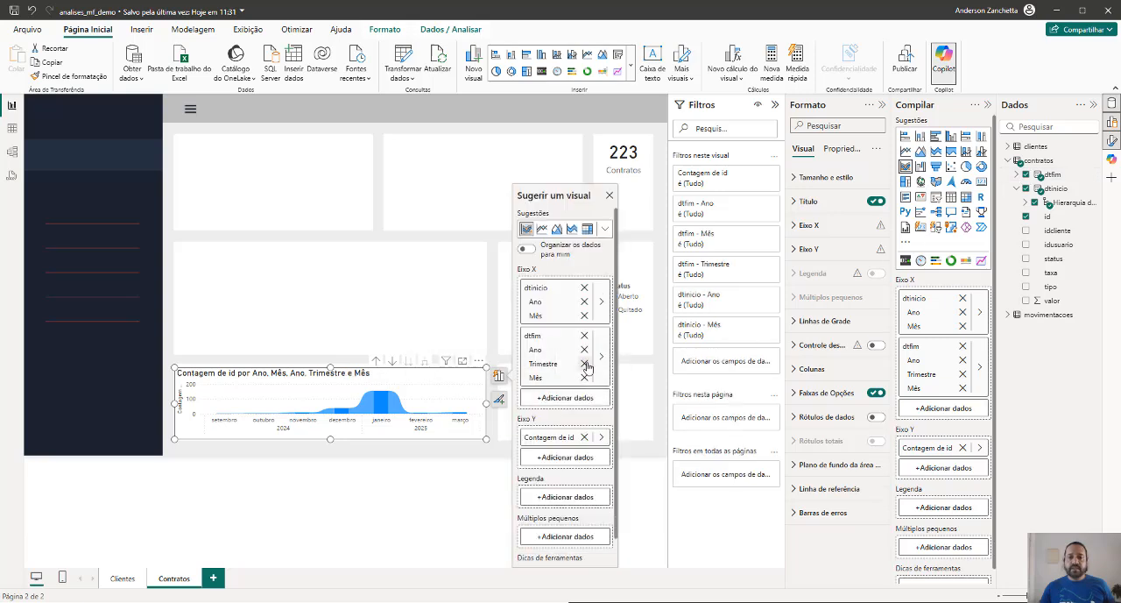
click(584, 363)
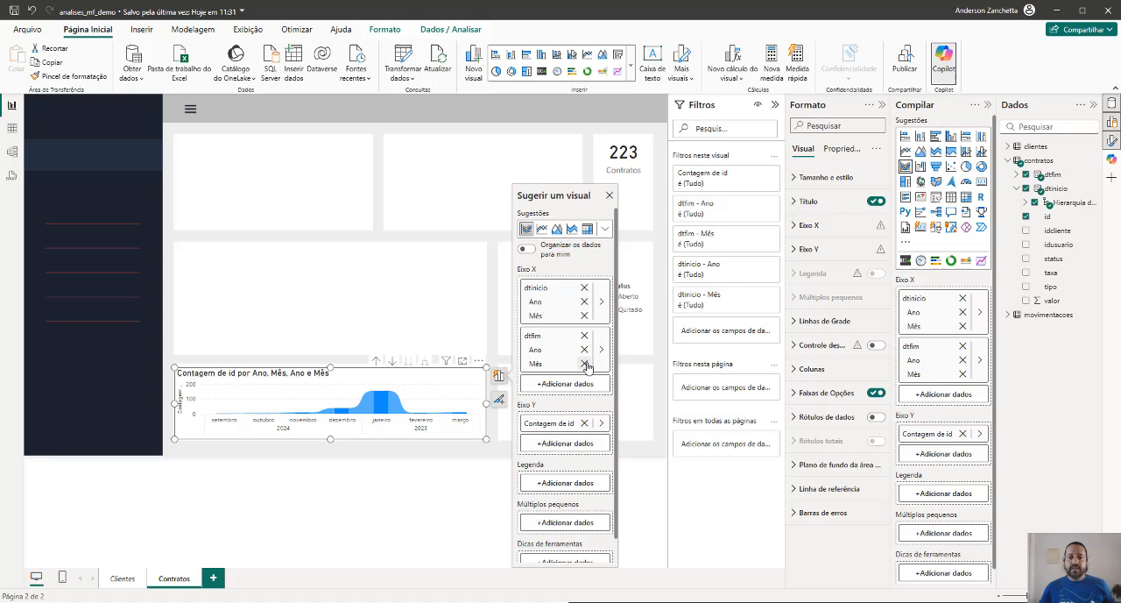
Try adding contratos id a second time to the wide ribbon chart's Y axis
click(565, 443)
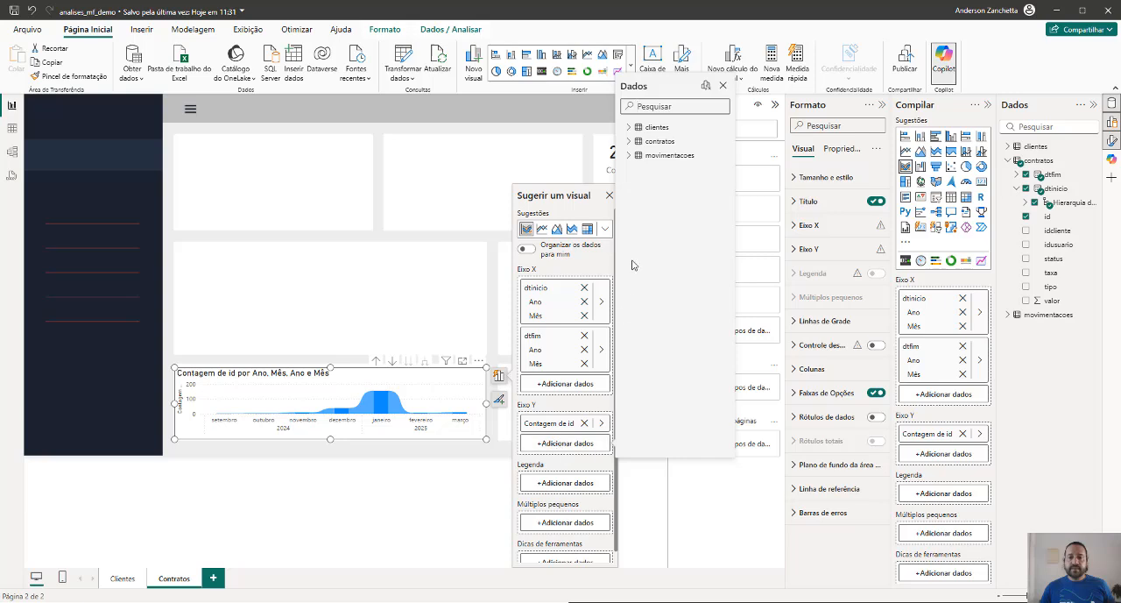
click(628, 141)
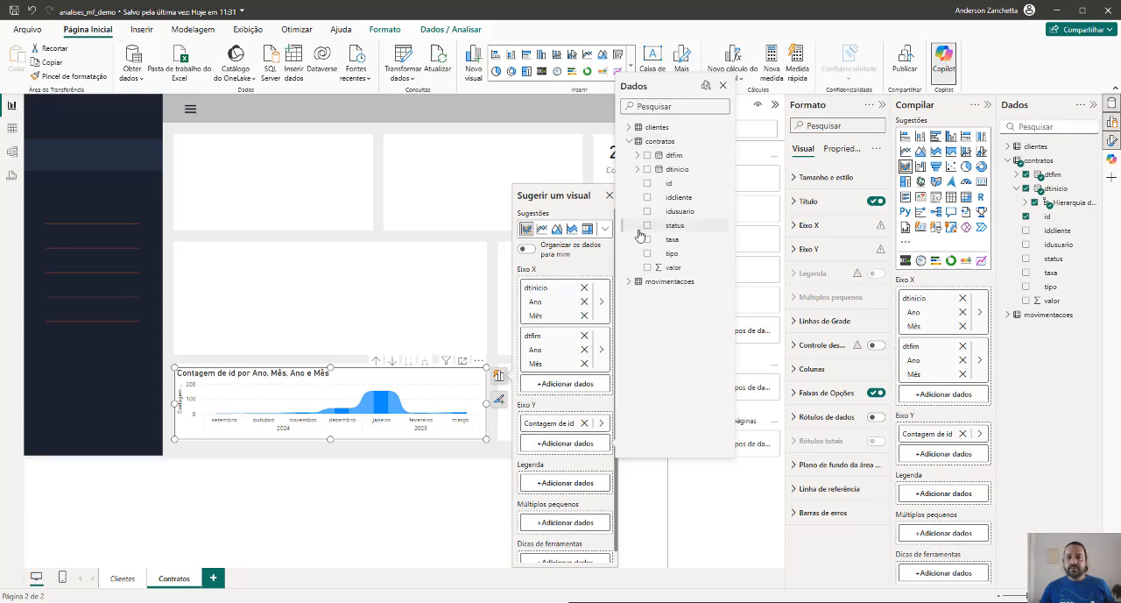
click(648, 183)
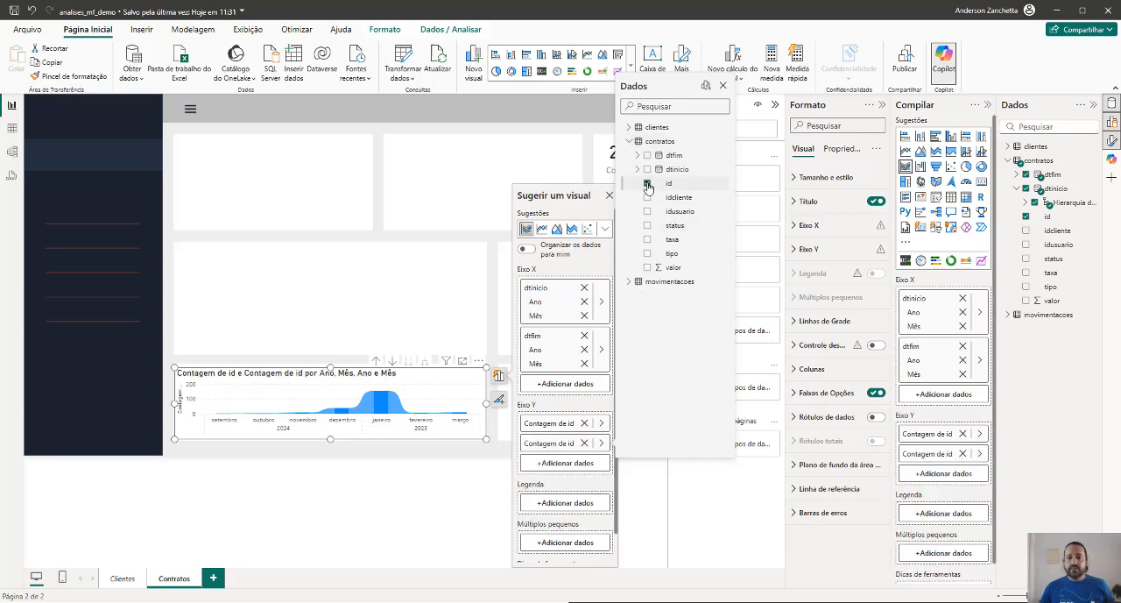
click(700, 519)
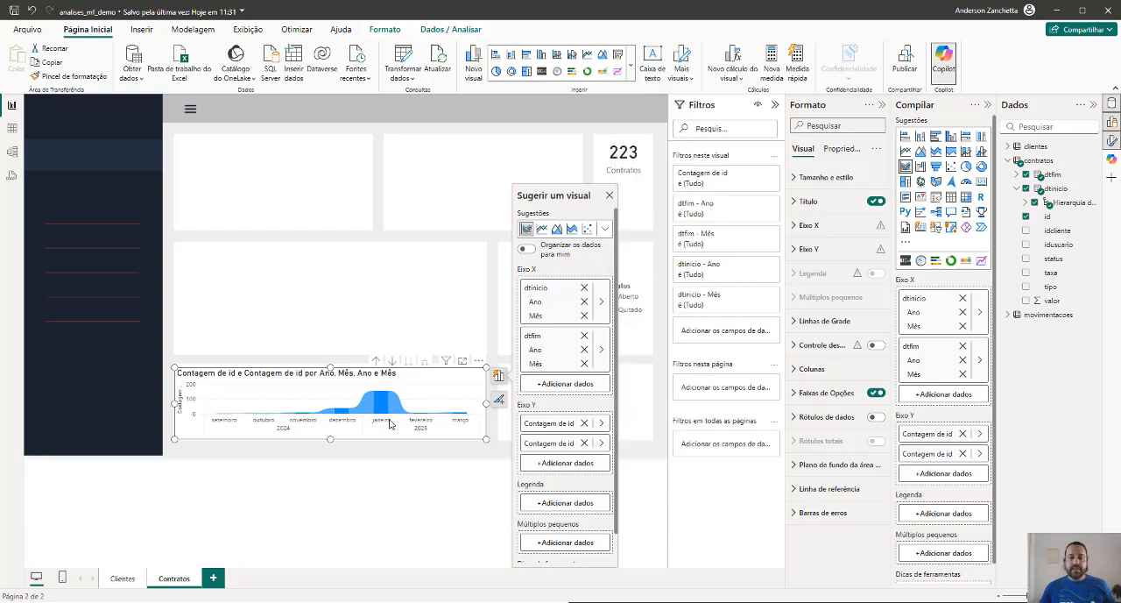
click(422, 494)
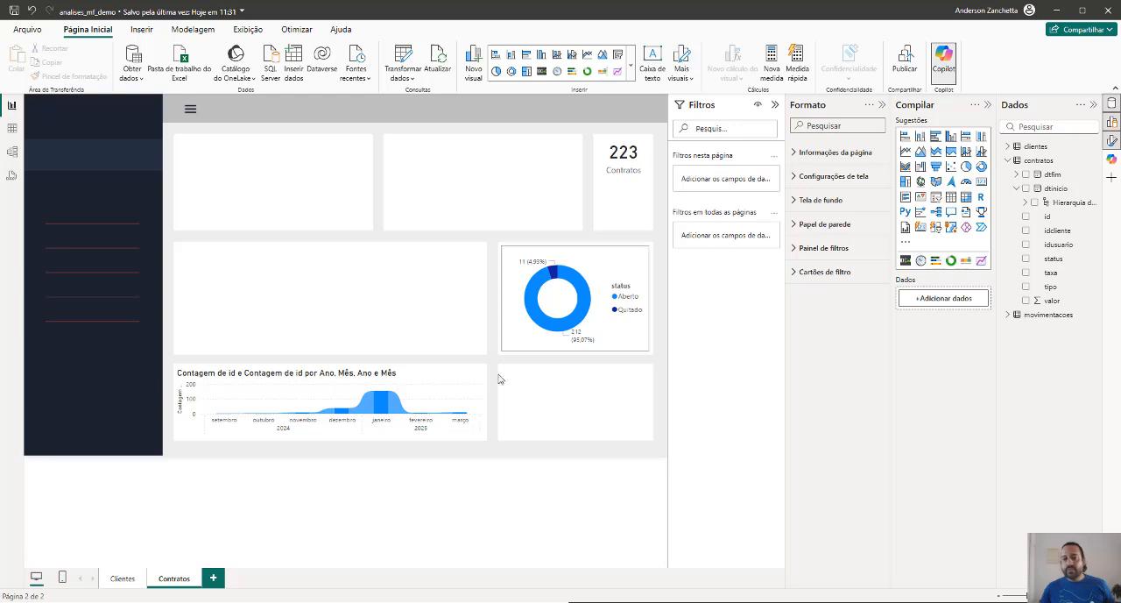
Remove dtfim from the wide chart's X axis while trying it as a line chart, and switch it back to a ribbon chart
click(473, 385)
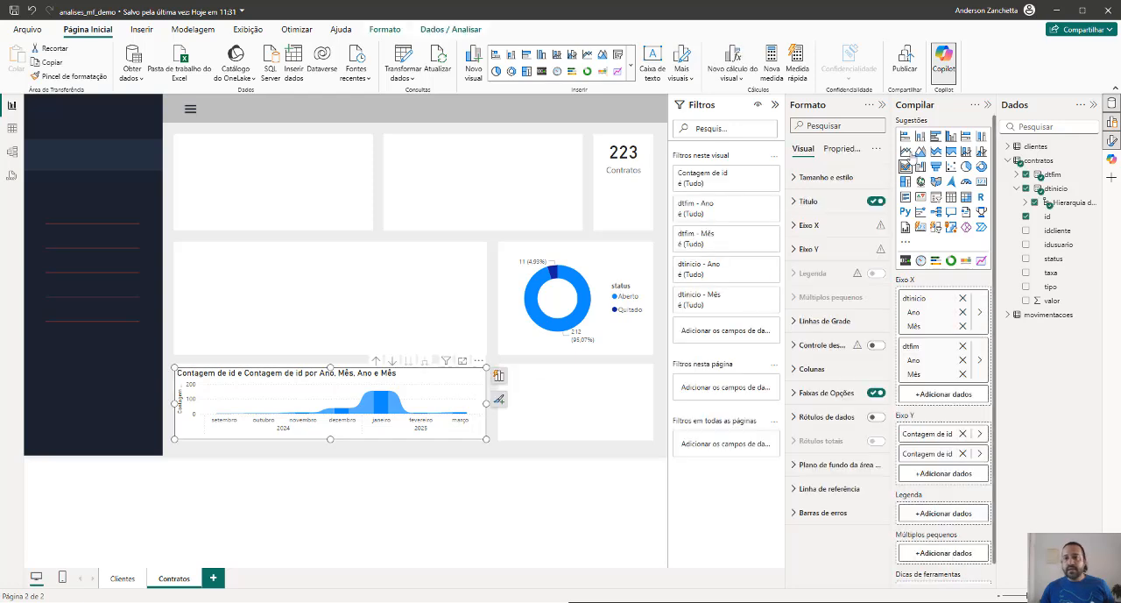
click(906, 153)
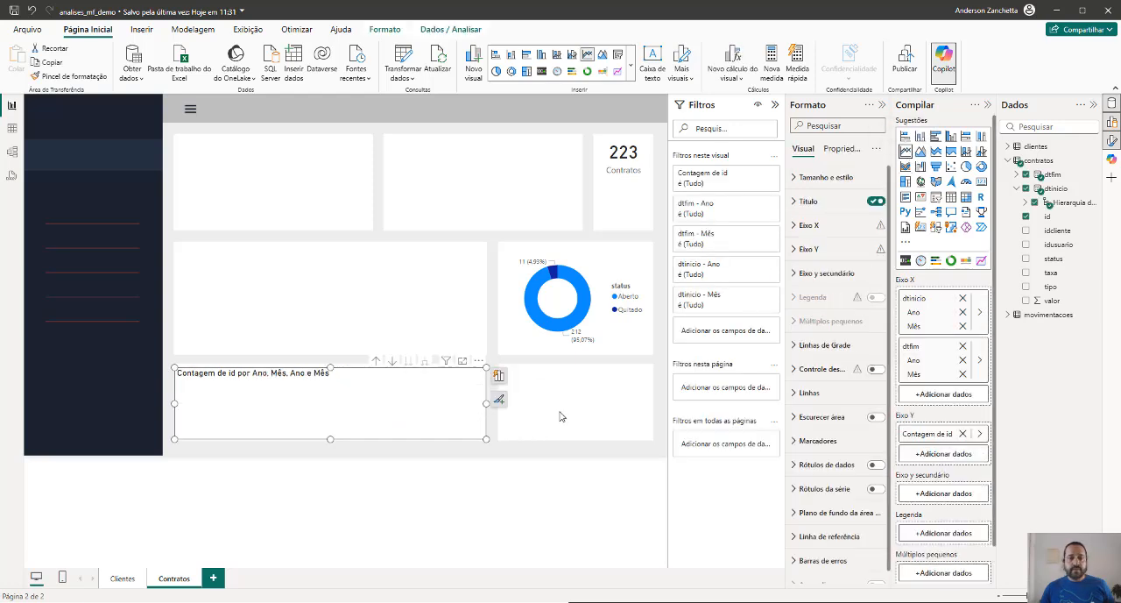
click(962, 348)
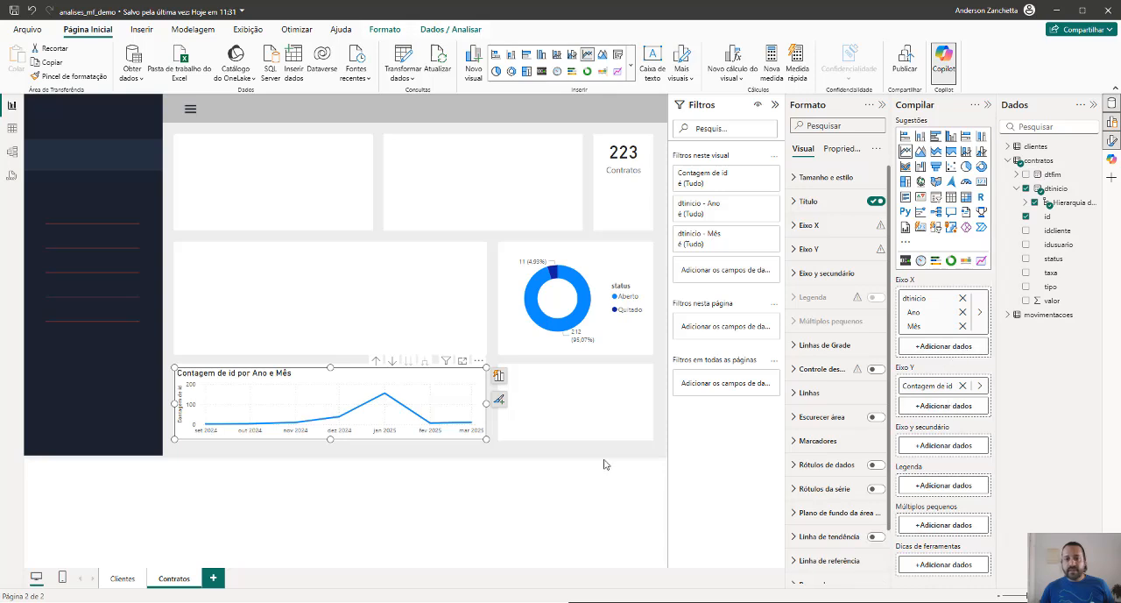
click(545, 498)
click(477, 414)
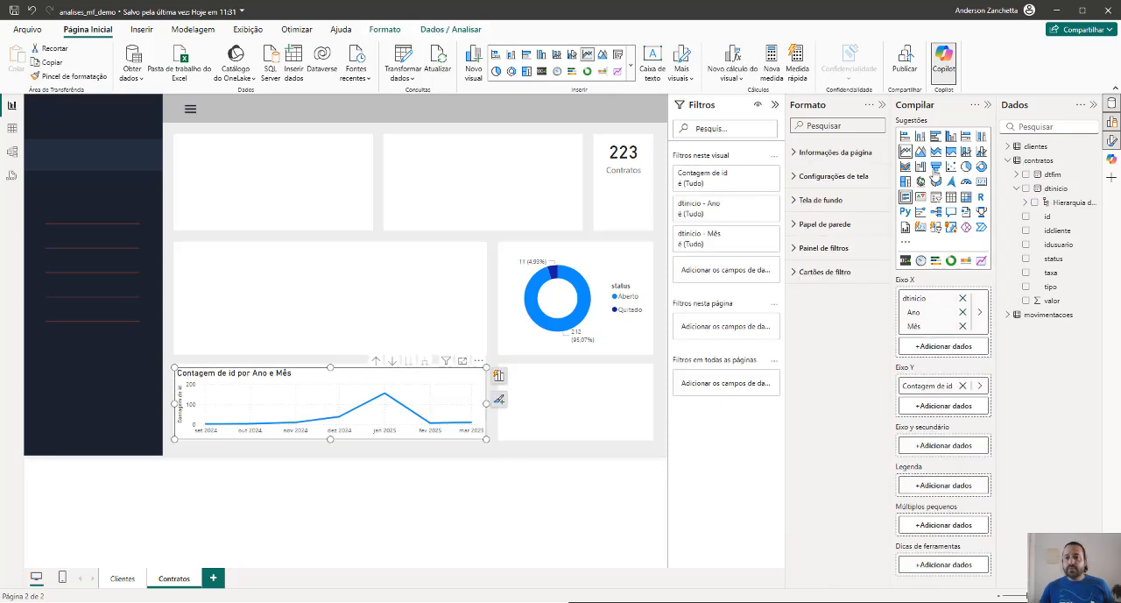
click(906, 166)
click(452, 458)
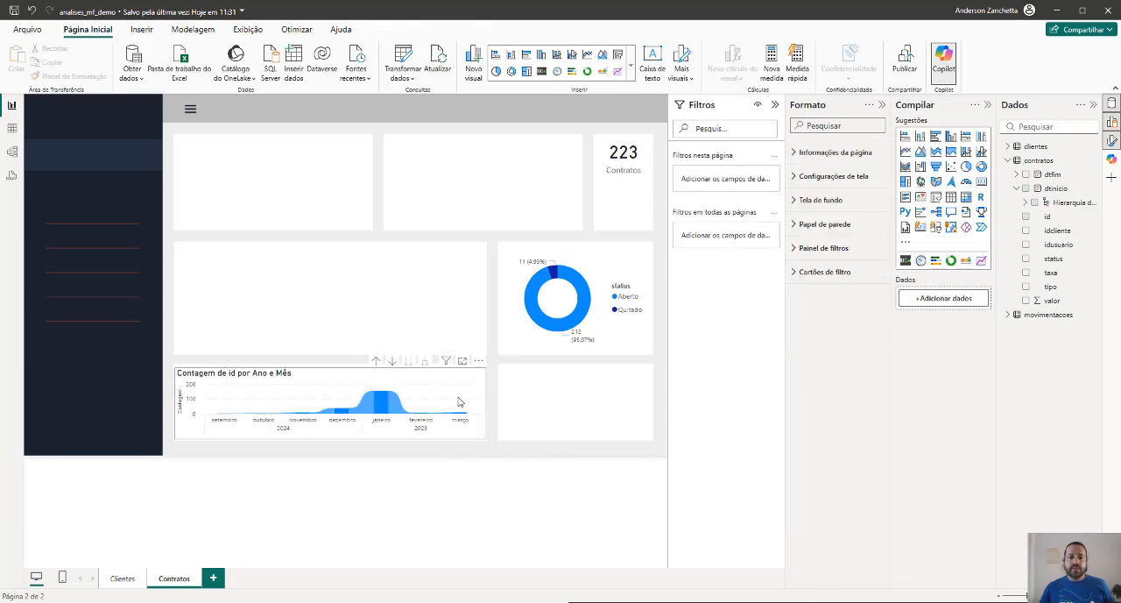
Duplicate the wide ribbon chart and fit the copy into the empty small card in the bottom row
click(459, 401)
key(ctrl+c)
key(ctrl+v)
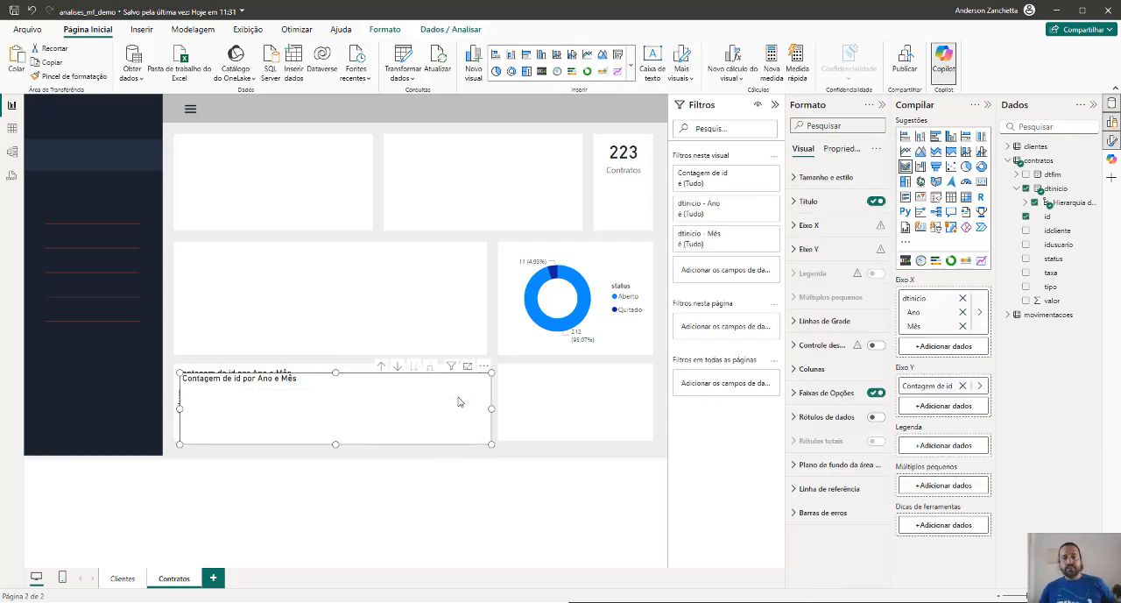
drag(458, 401, 628, 400)
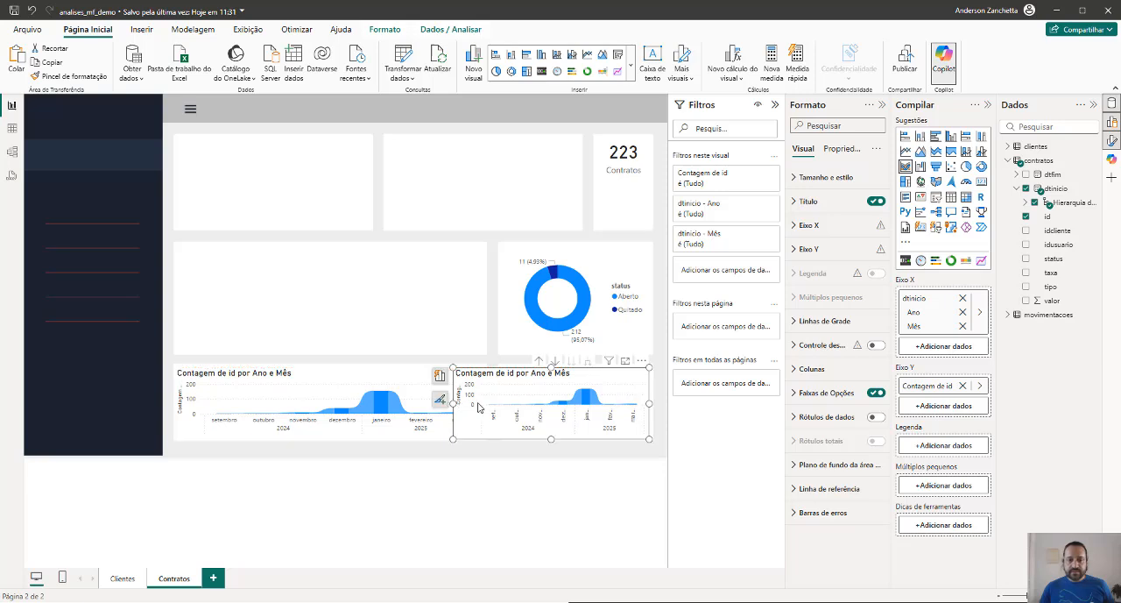
drag(453, 404, 501, 404)
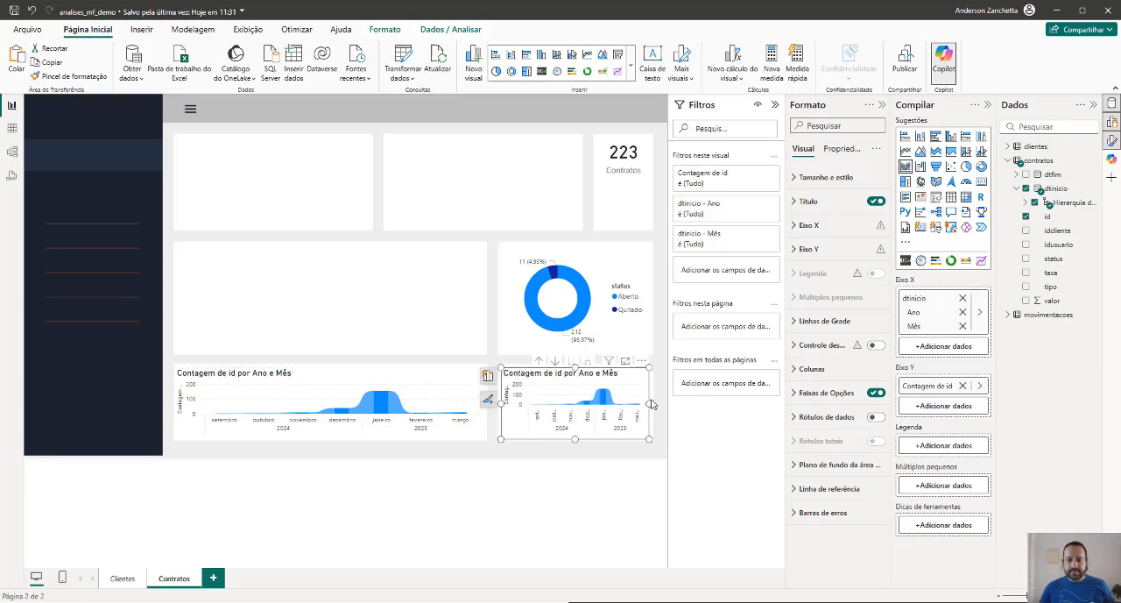
Replace dtinicio with dtfim on the copied ribbon chart's X axis, keeping only the Ano and Mês levels
click(1026, 188)
click(1026, 175)
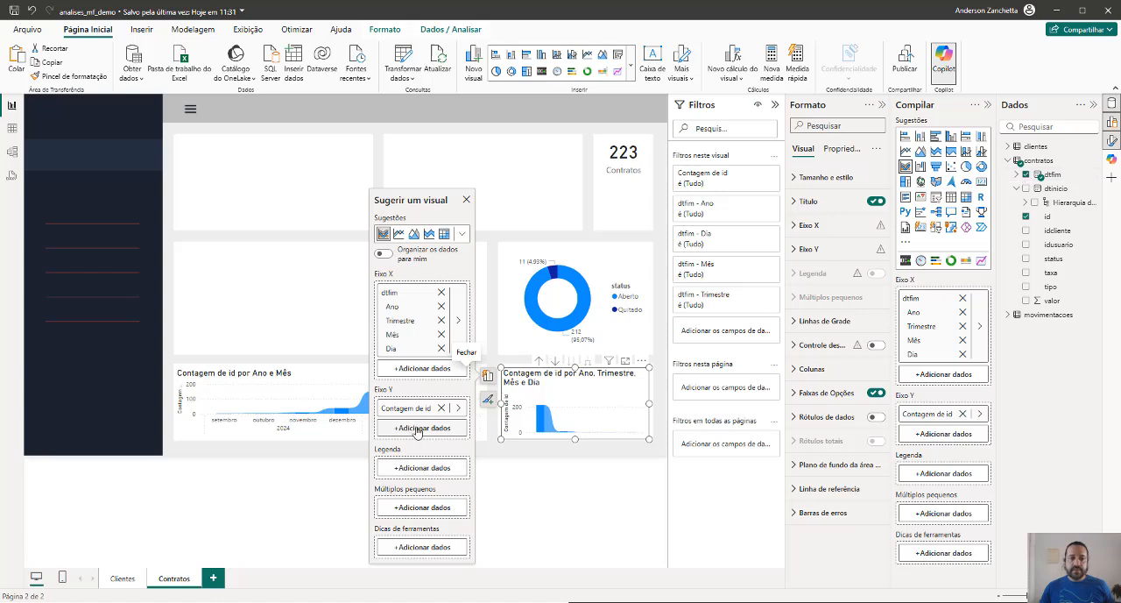
click(441, 347)
click(441, 329)
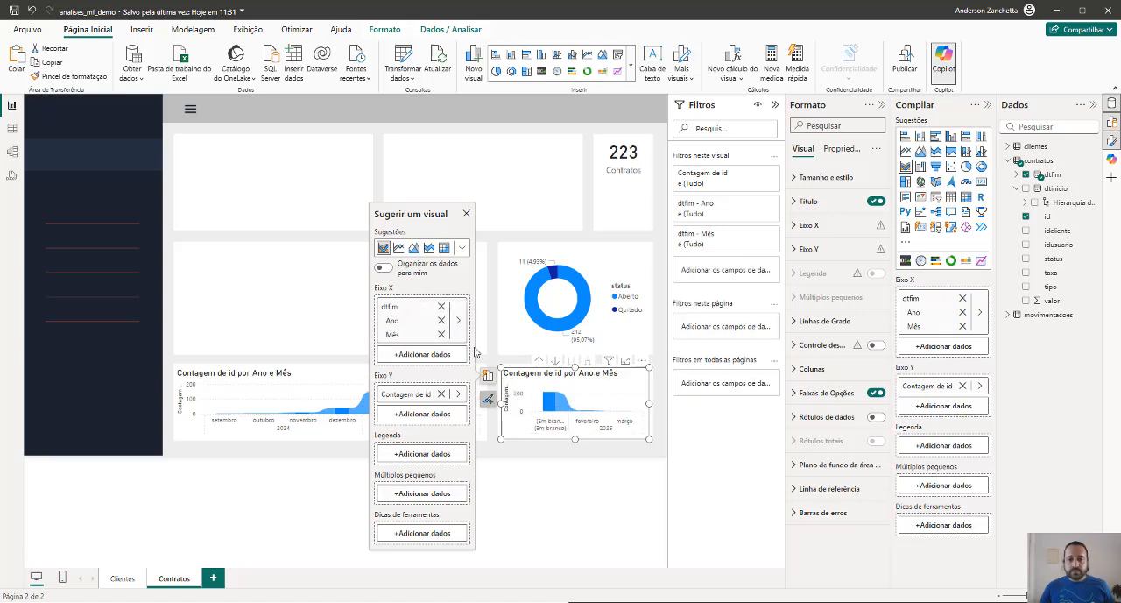
click(582, 508)
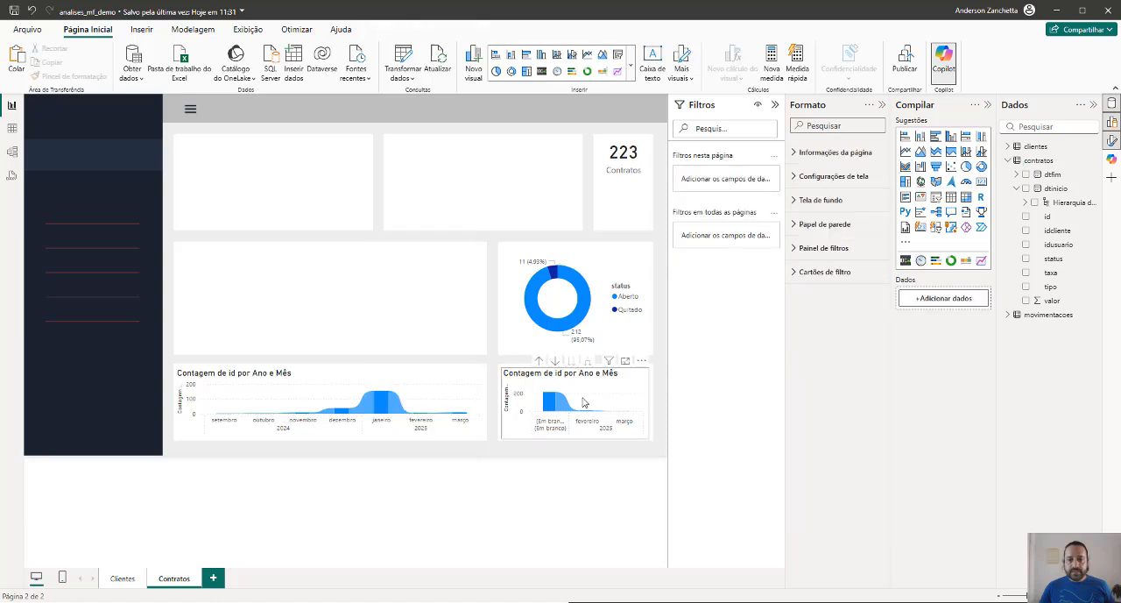
Try widening the dtfim ribbon chart over its neighbour and shrink it back to fit the small card
click(511, 406)
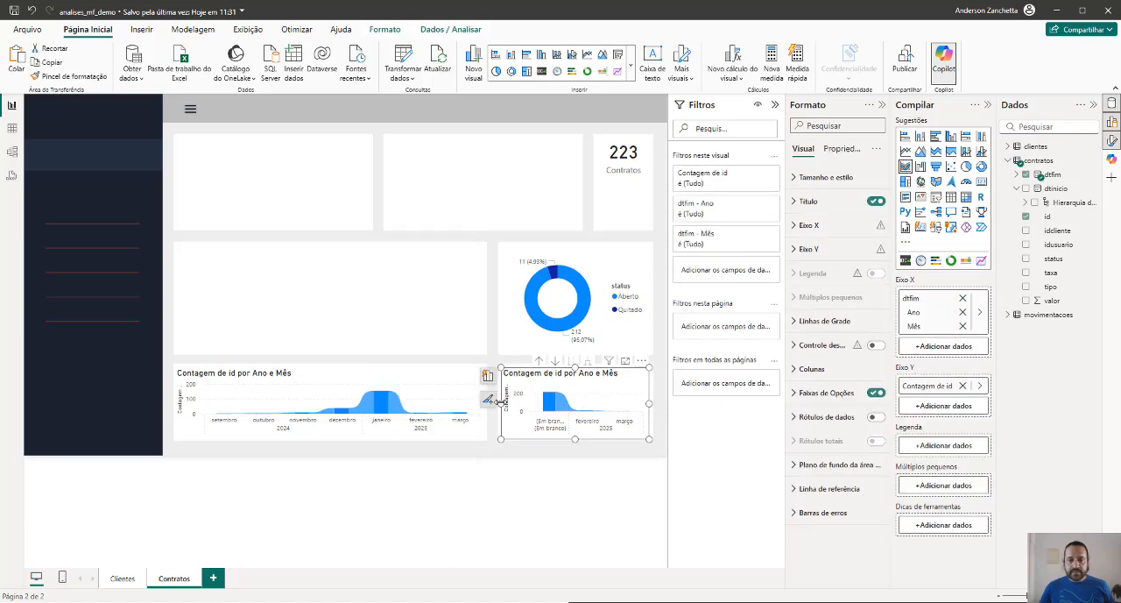
drag(502, 403, 383, 404)
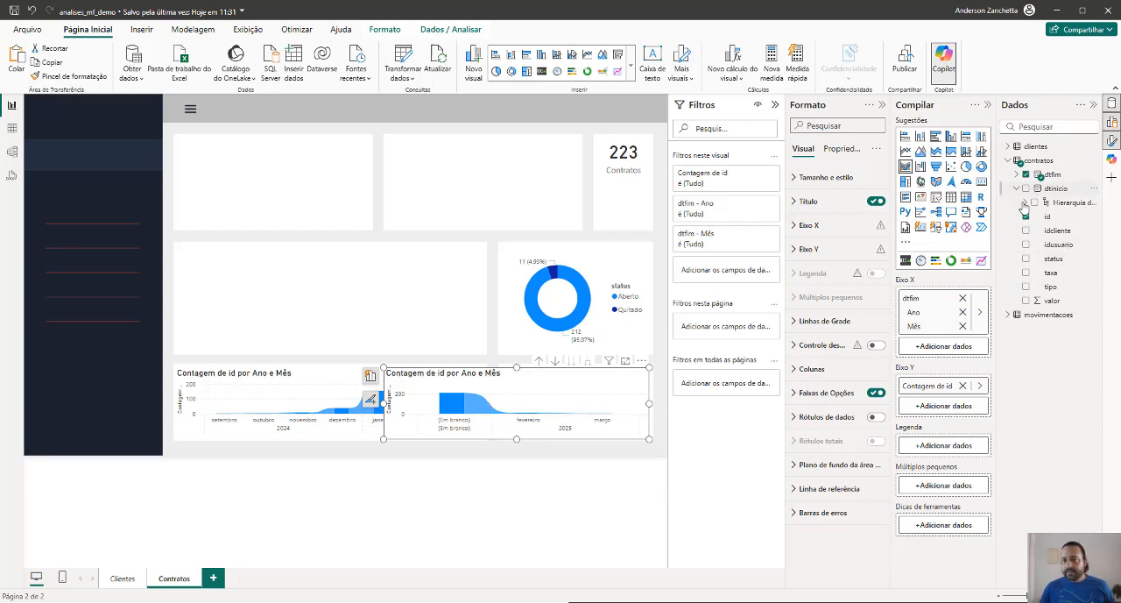
drag(390, 405, 503, 399)
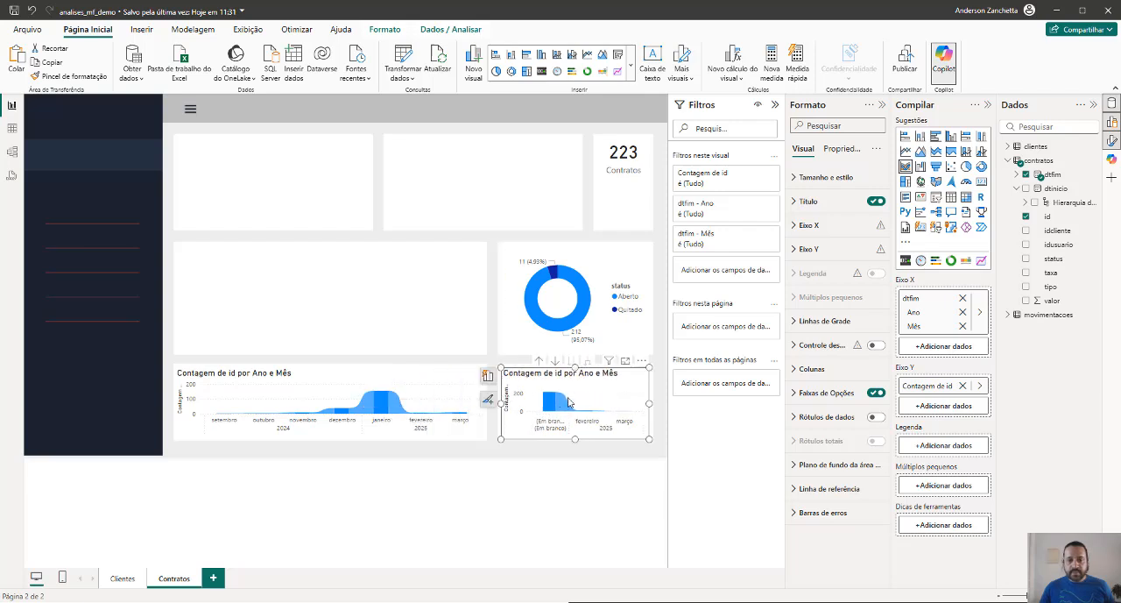
mouse_move(563, 408)
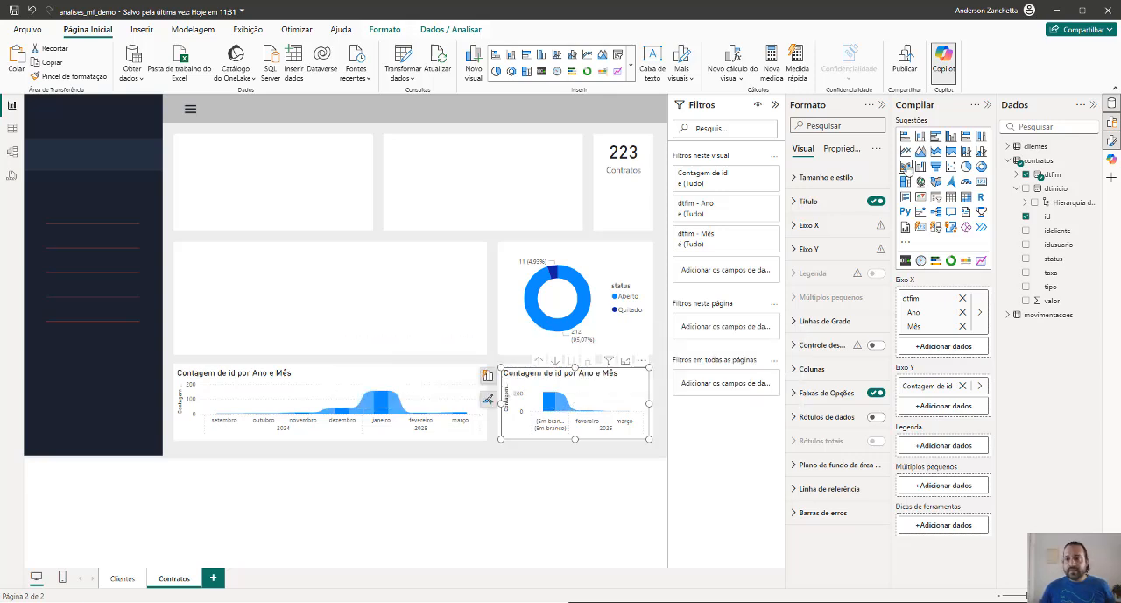
Try the dtfim chart as line, area and stacked area charts, and switch it back to a ribbon chart
click(906, 150)
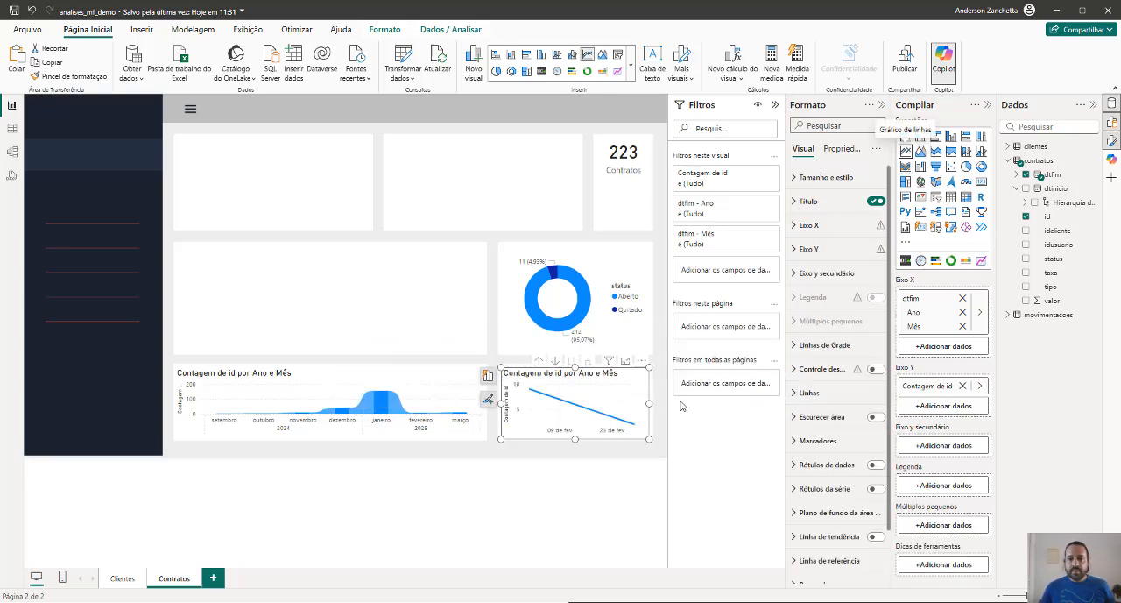
click(921, 152)
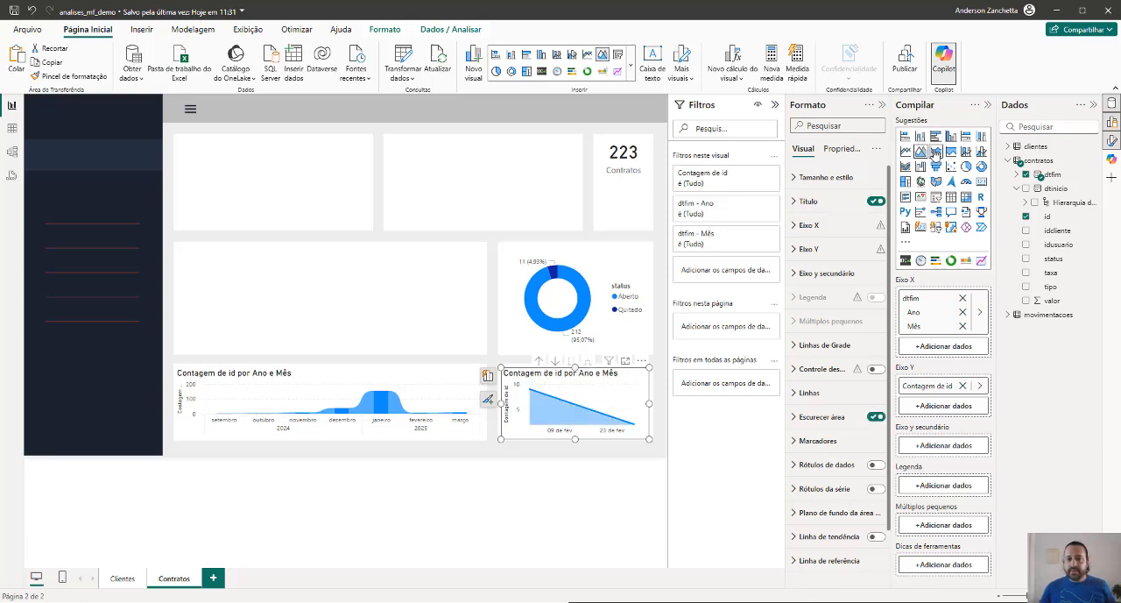
click(935, 152)
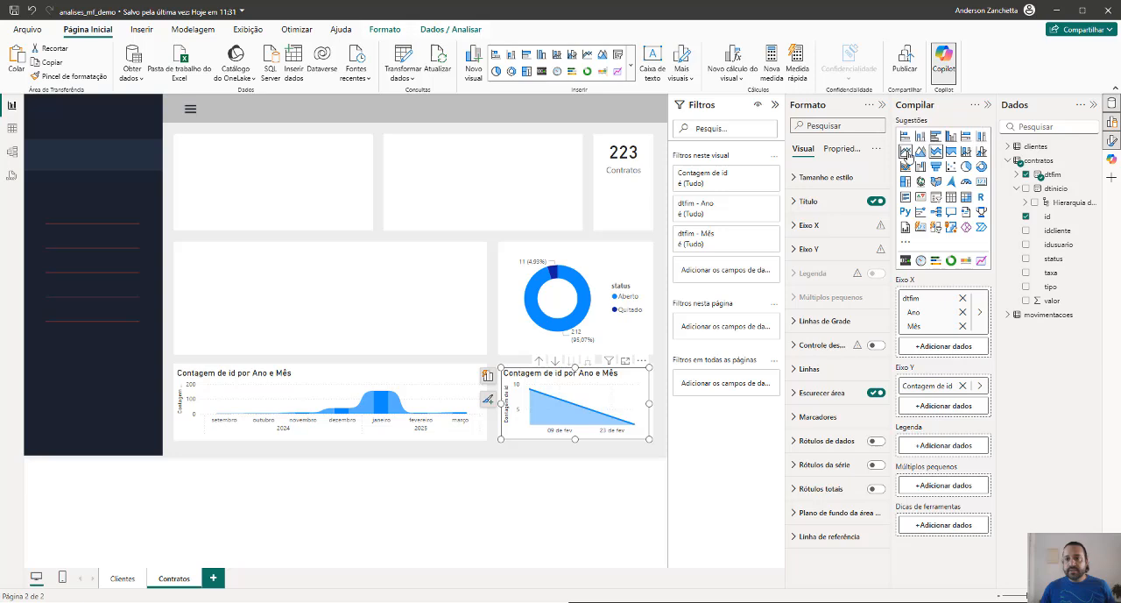
click(906, 167)
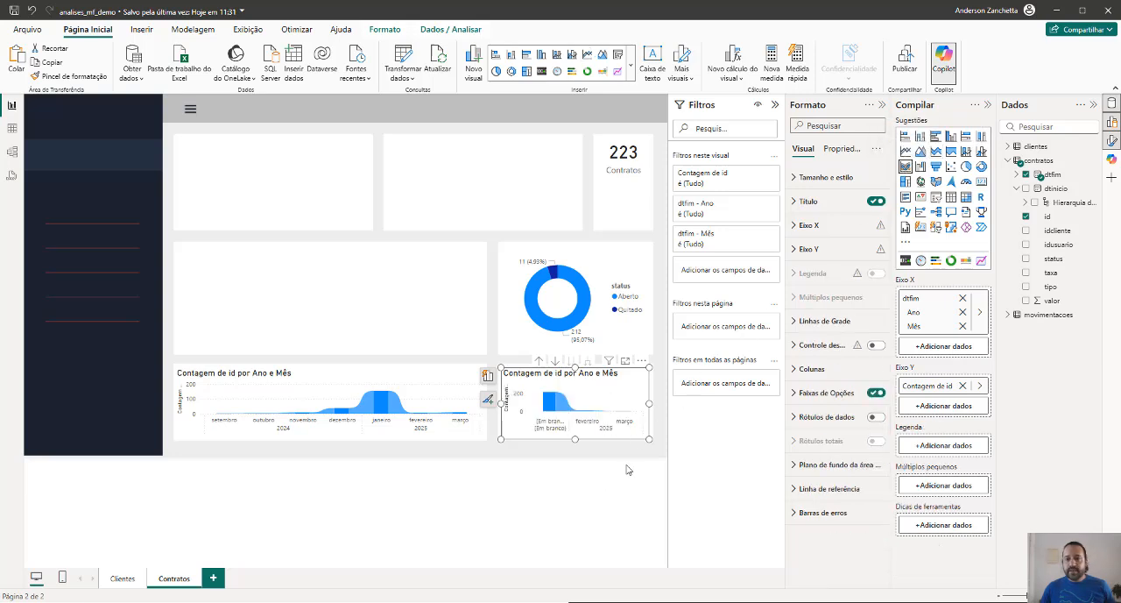
click(622, 501)
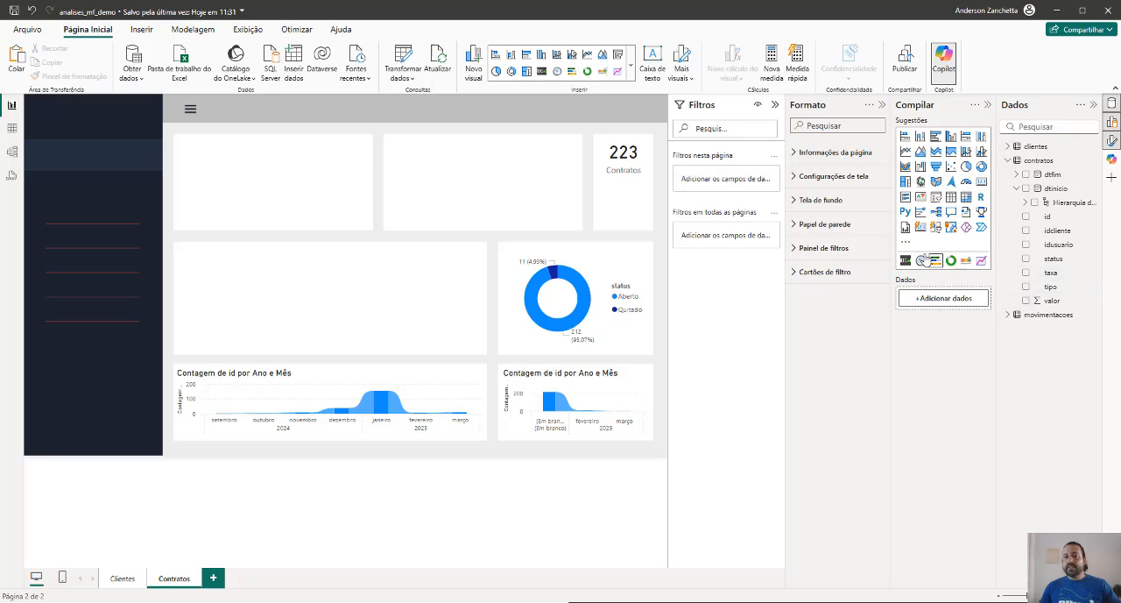
Insert a card visual, trying the multi-row type in between, move it into the first top-row card and reduce its height
click(982, 183)
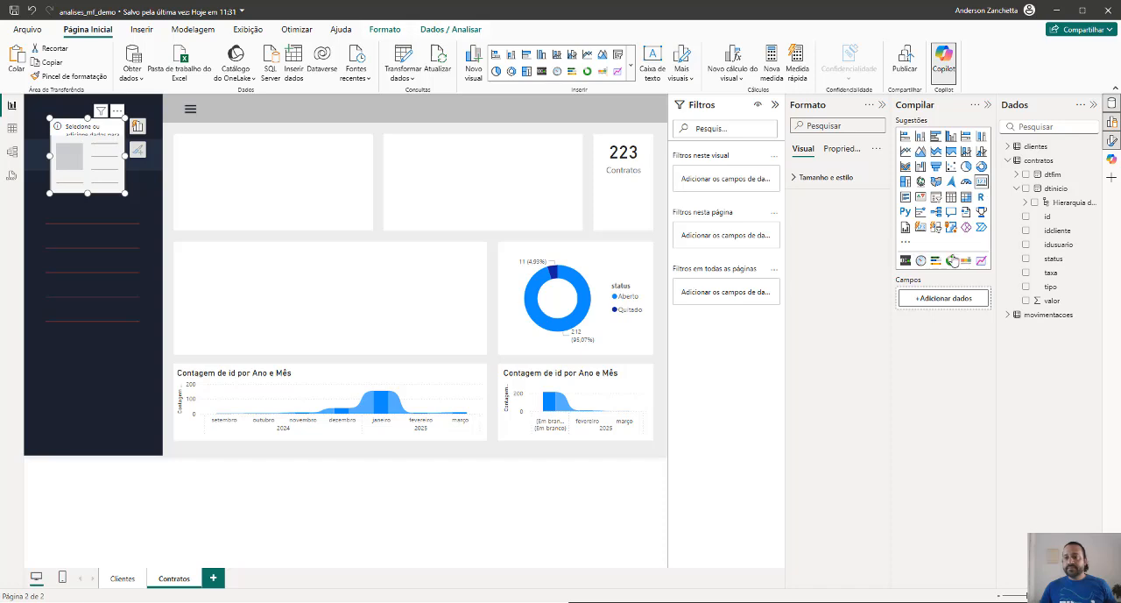
click(906, 198)
drag(118, 155, 334, 202)
click(981, 181)
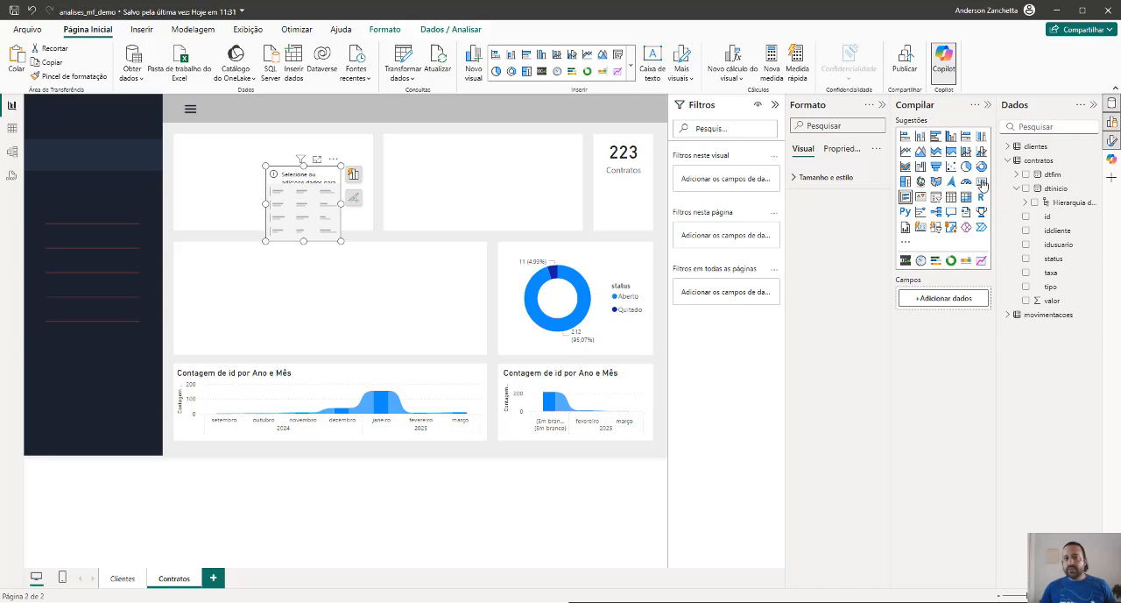
drag(303, 239, 304, 215)
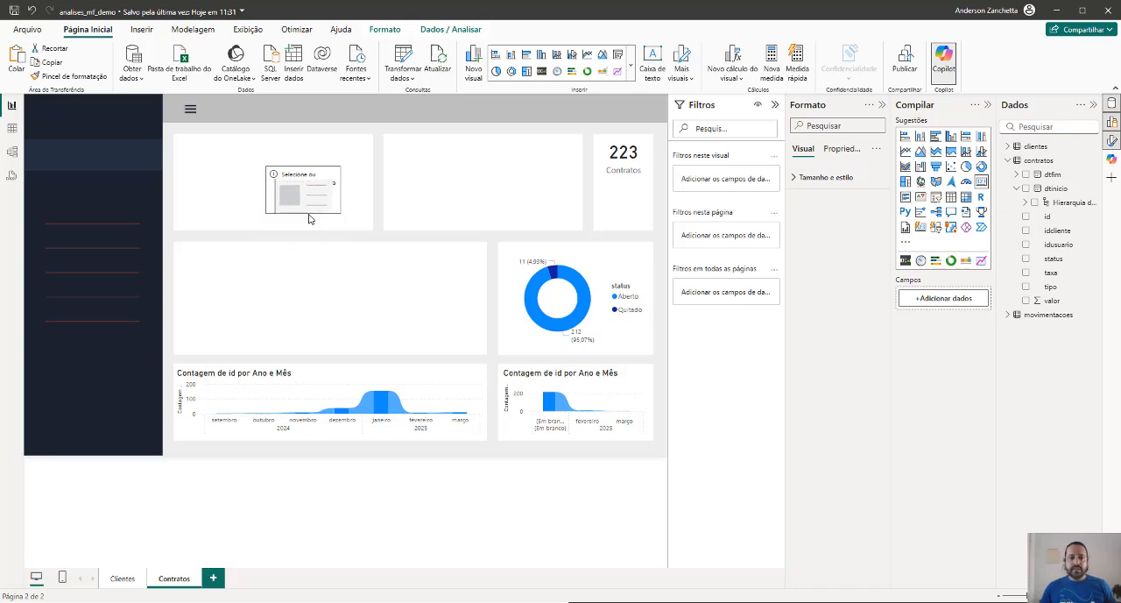
Add the valor field from contratos to the new card, widen the card, and summarize the field as Máximo
click(1026, 300)
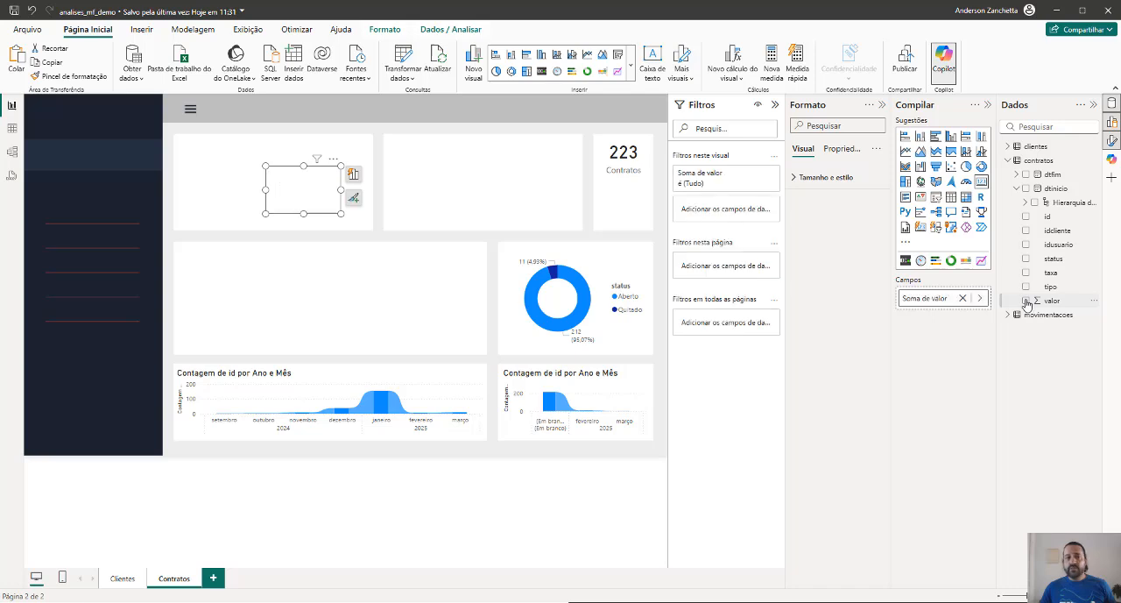
drag(341, 189, 422, 194)
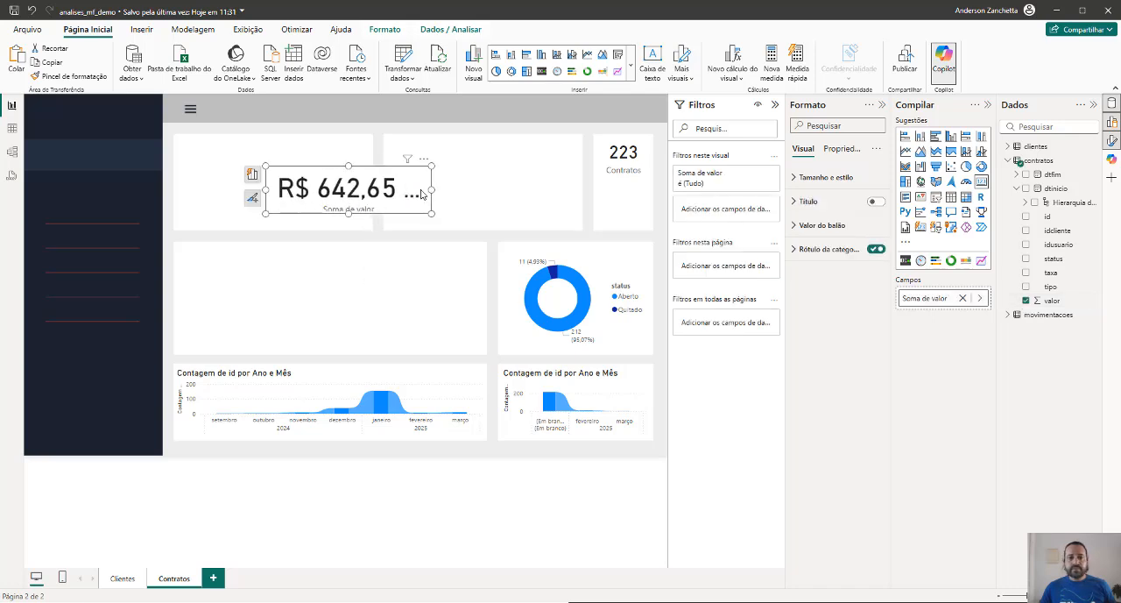
click(980, 298)
click(1018, 326)
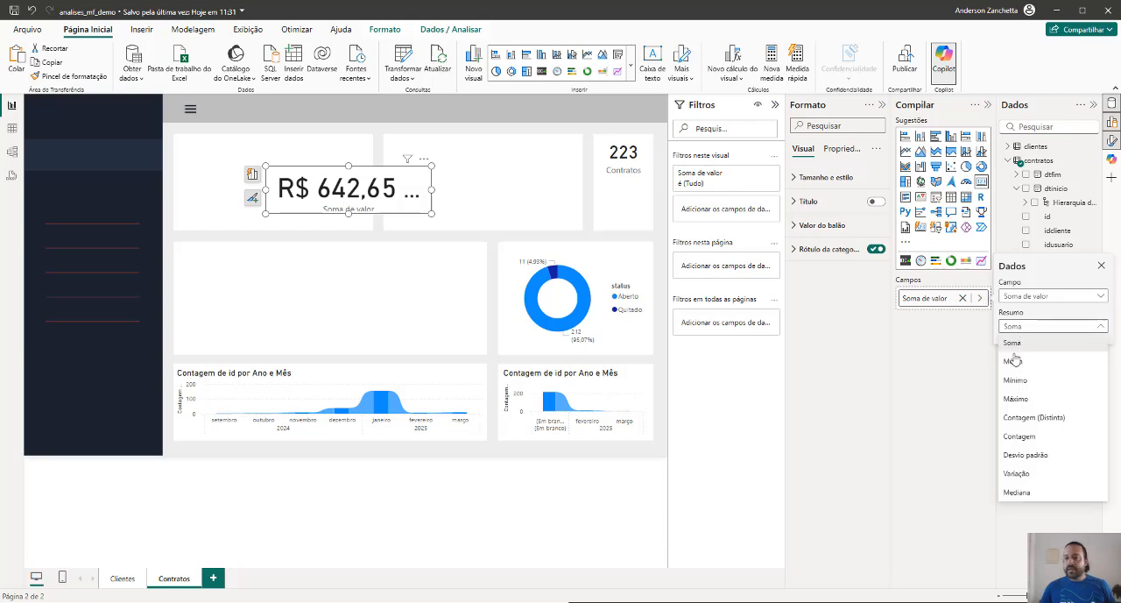
click(1032, 398)
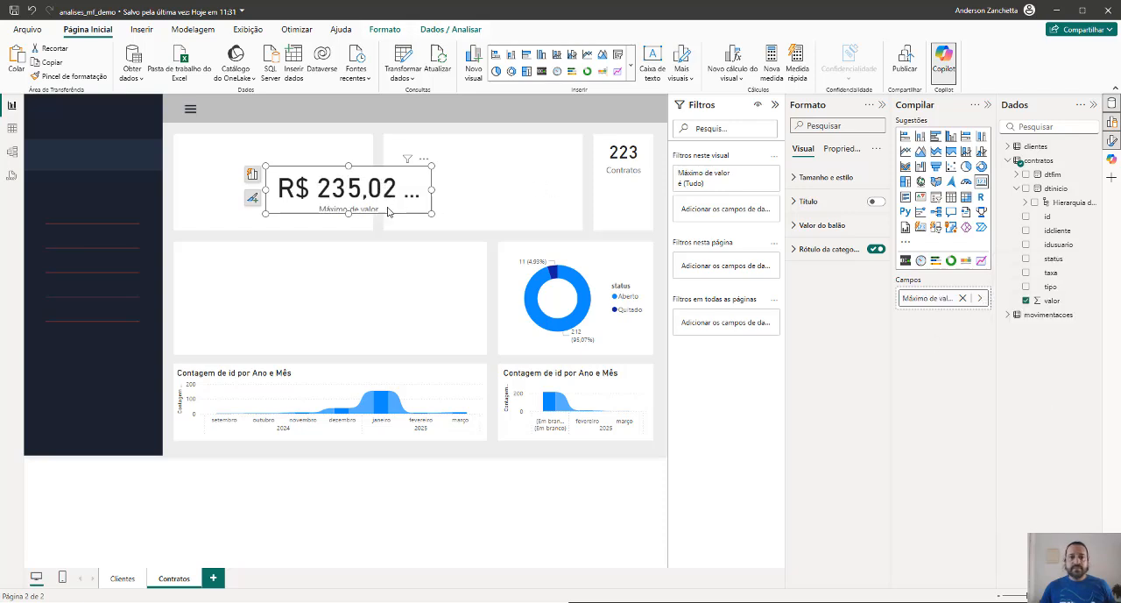
Fit the maximum value card into the middle top-row panel and set its callout value font size to 30
drag(348, 213, 348, 219)
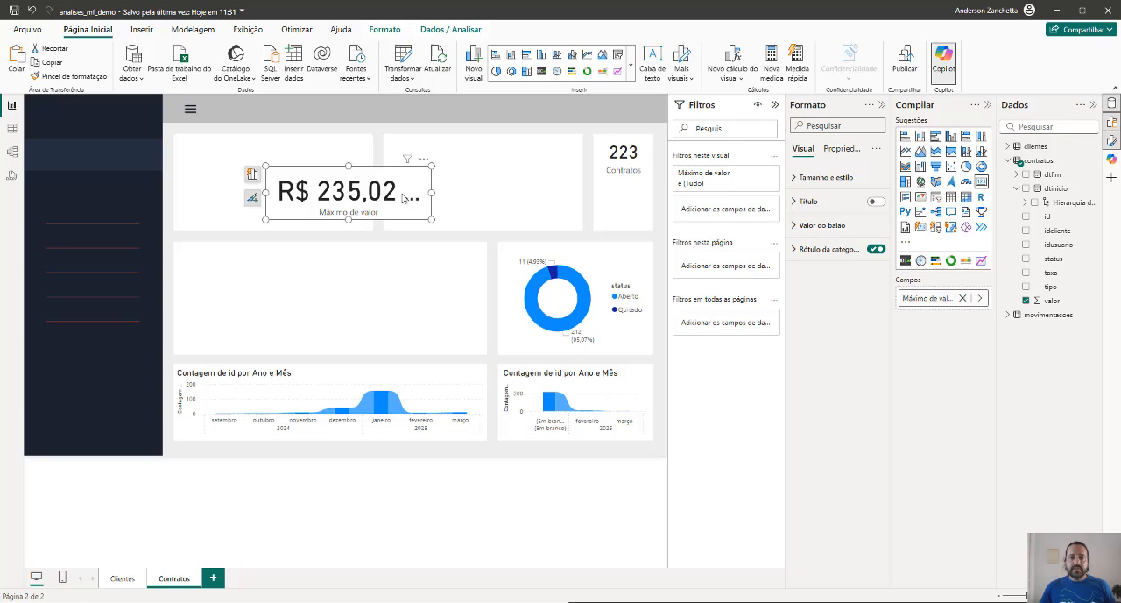
drag(430, 189, 528, 168)
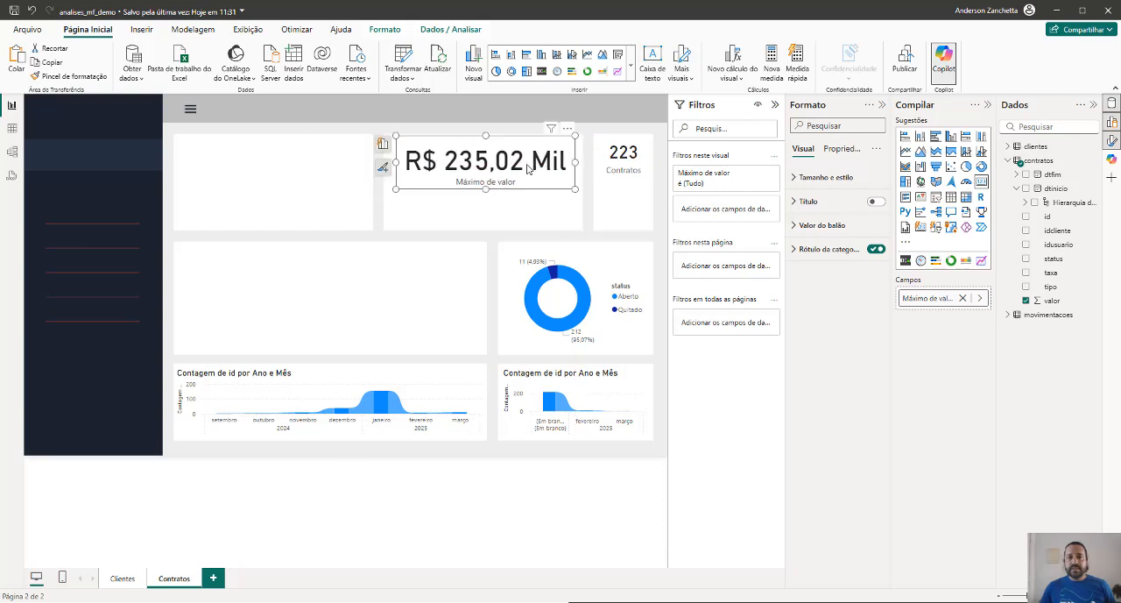
click(870, 226)
drag(806, 260, 806, 261)
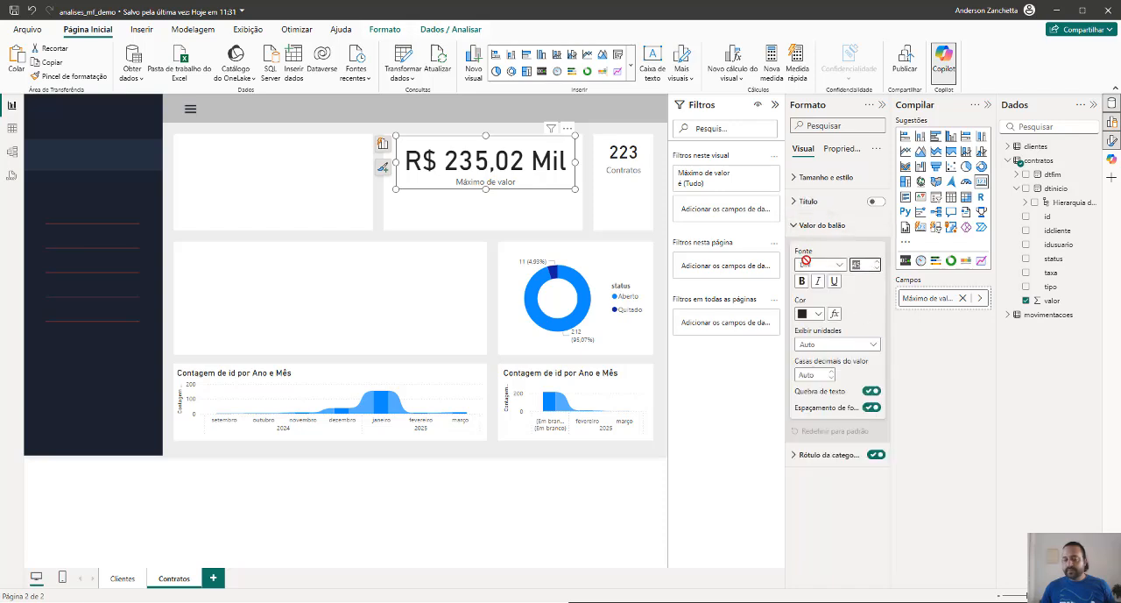
text(30)
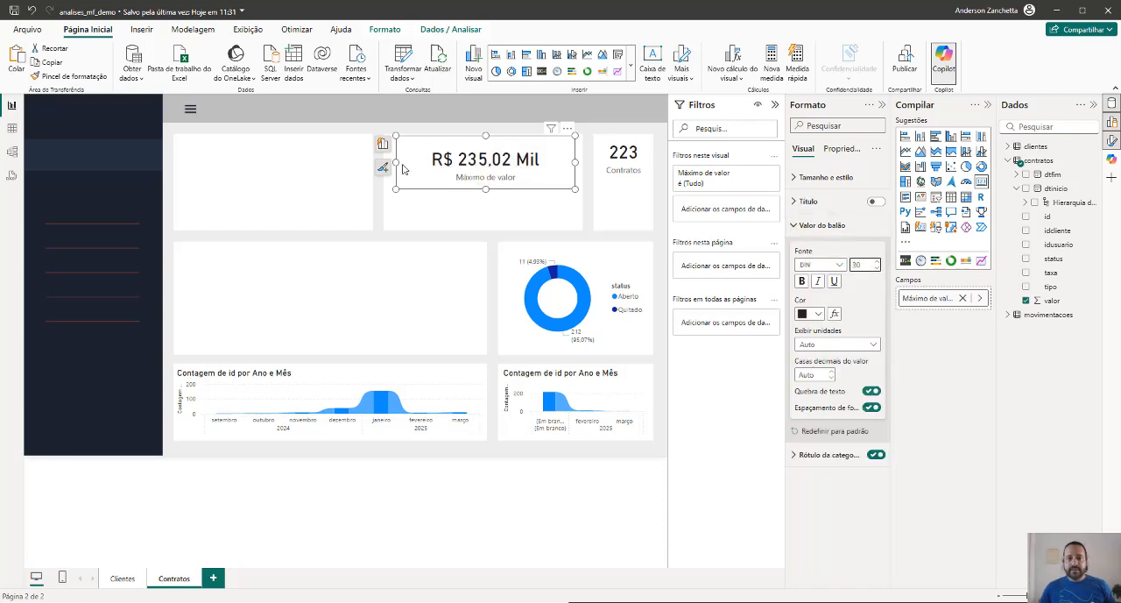
Narrow the maximum value card, duplicate it, and set the copy's valor summary to Mínimo
click(391, 161)
click(424, 163)
drag(396, 163, 566, 163)
click(981, 298)
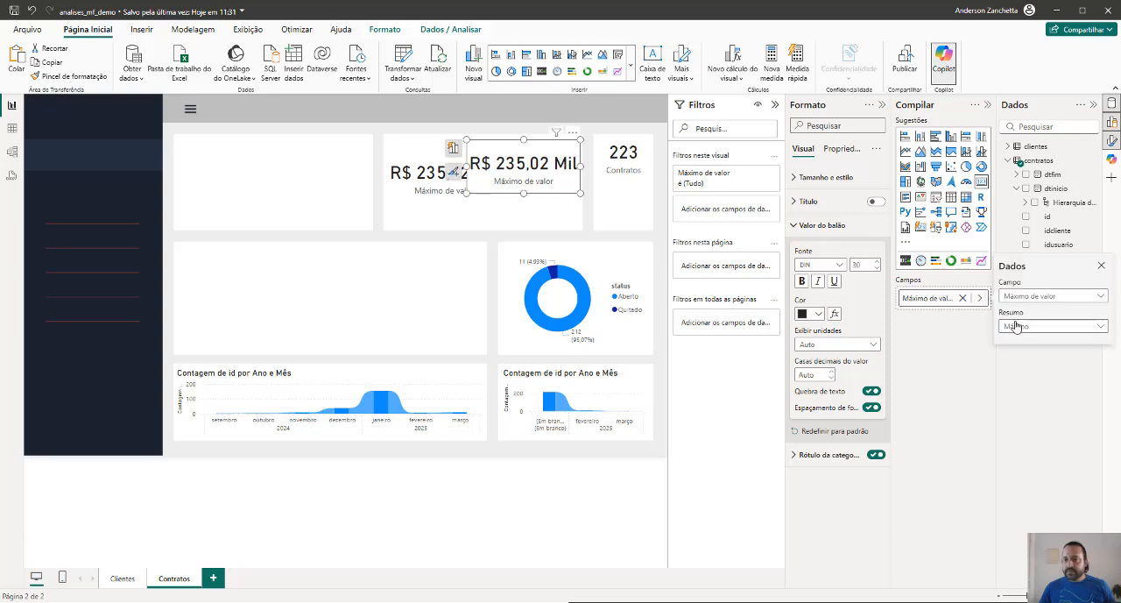
click(1016, 326)
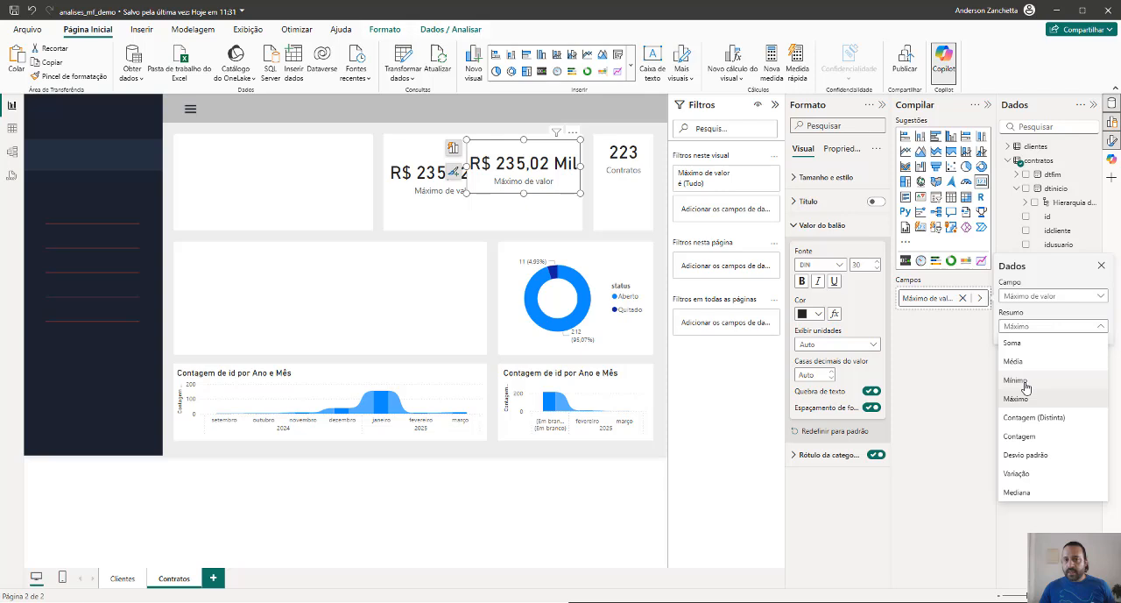
click(1016, 380)
Stack the minimum value card directly beneath the maximum value card, moving the maximum card up in the panel
drag(530, 169, 450, 154)
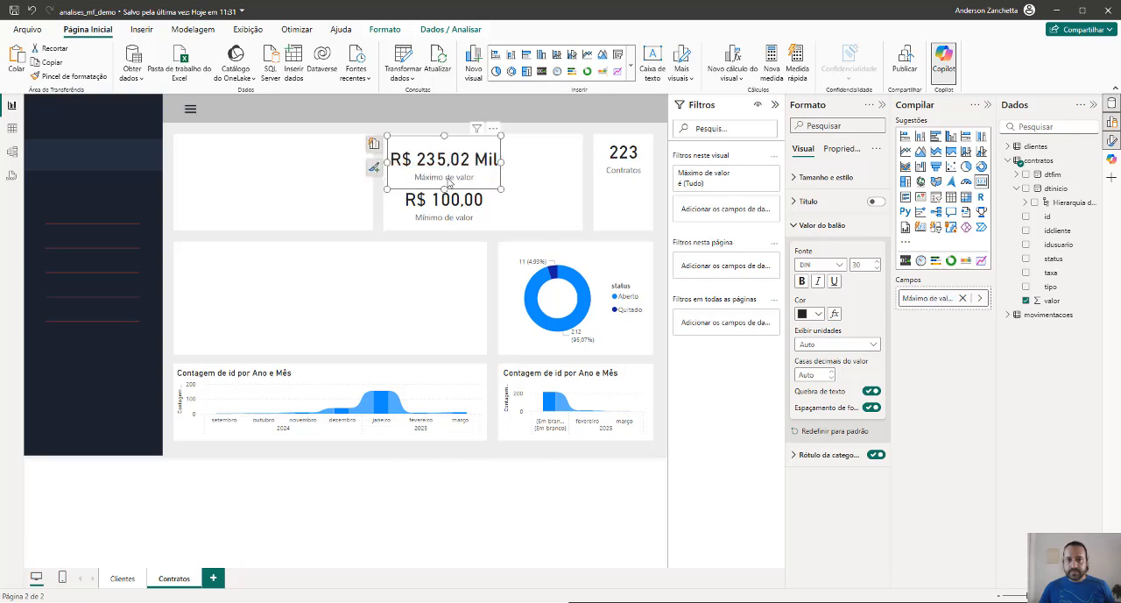
click(448, 192)
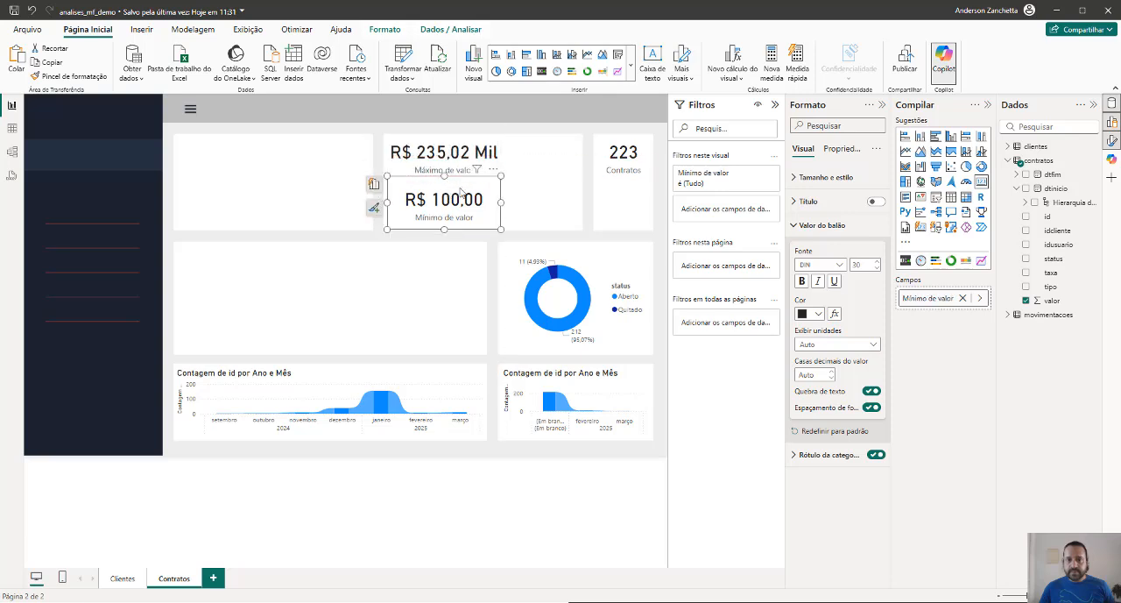
click(536, 187)
Duplicate the minimum value card, place the copy beside the stacked pair, set its summary to Média and narrow it
click(490, 198)
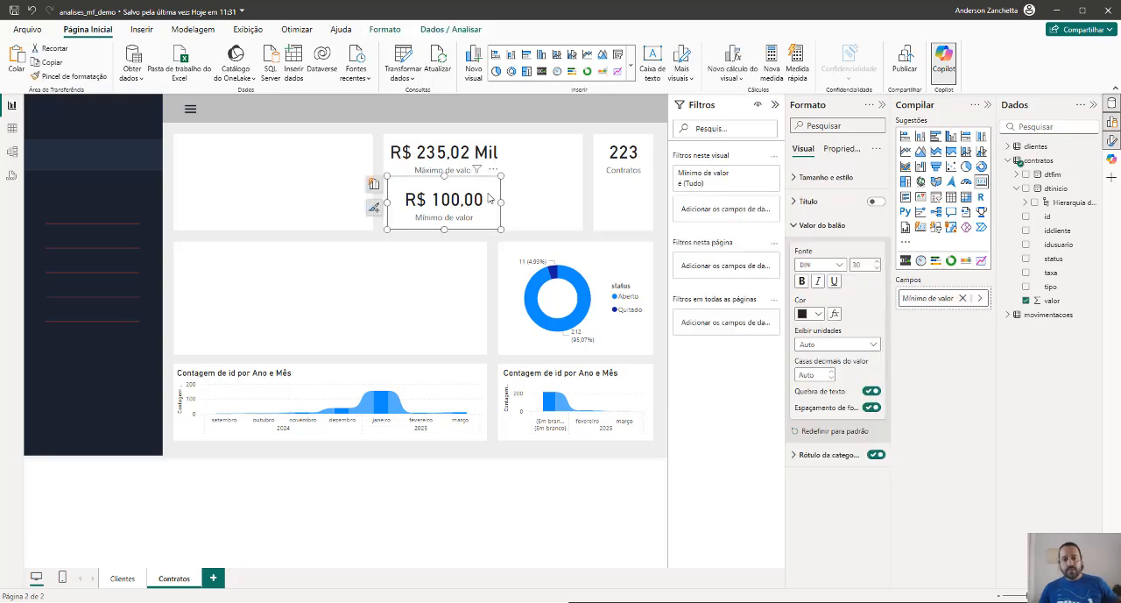
drag(489, 198, 562, 169)
click(980, 298)
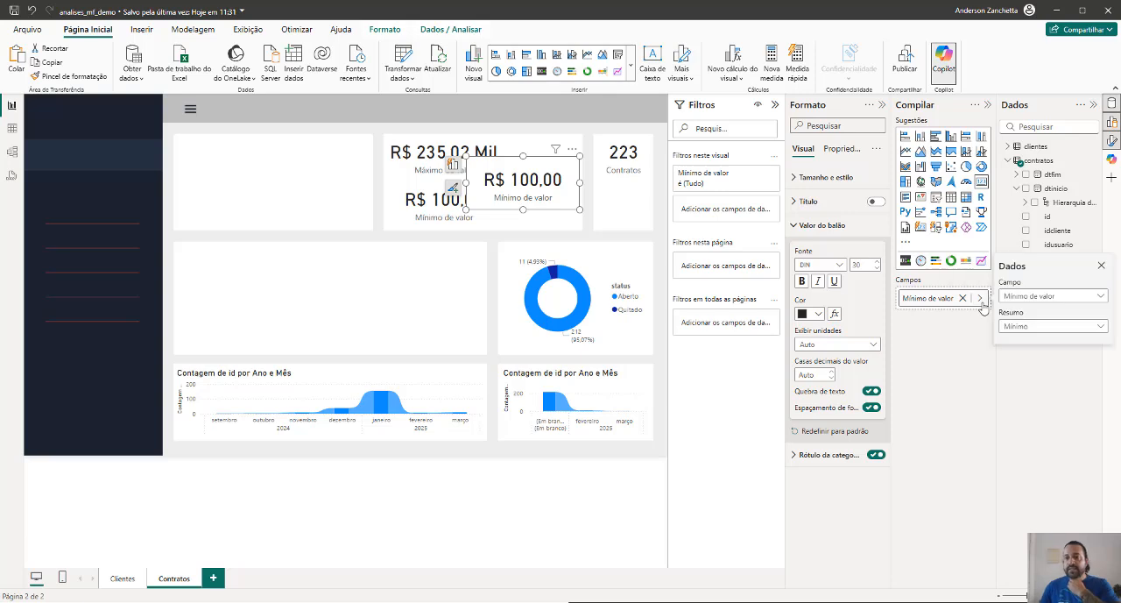
click(1009, 329)
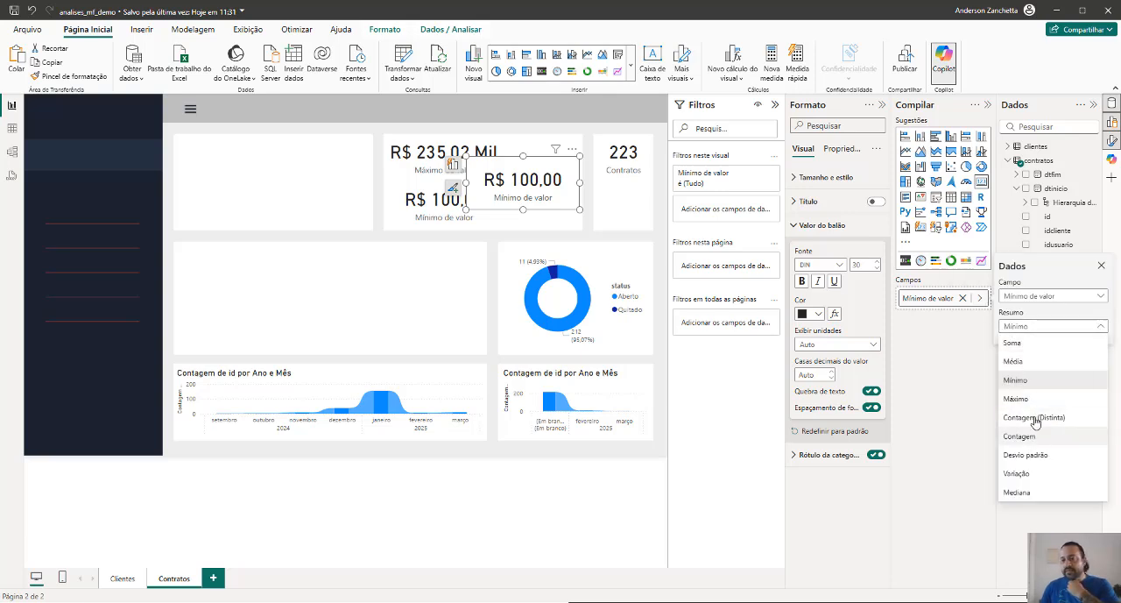
click(1034, 362)
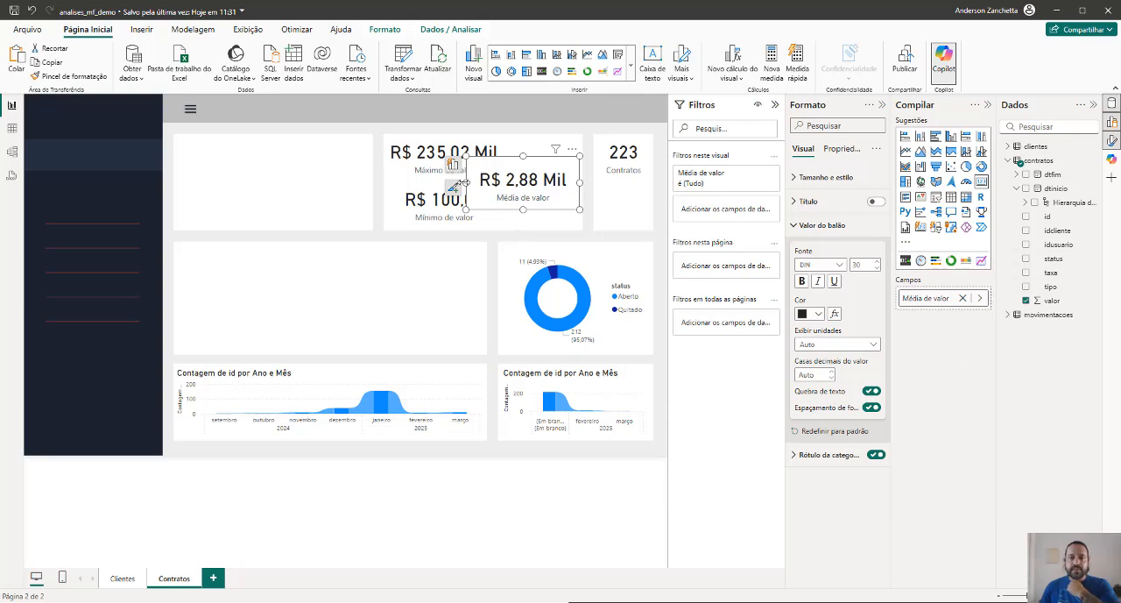
drag(463, 182, 501, 185)
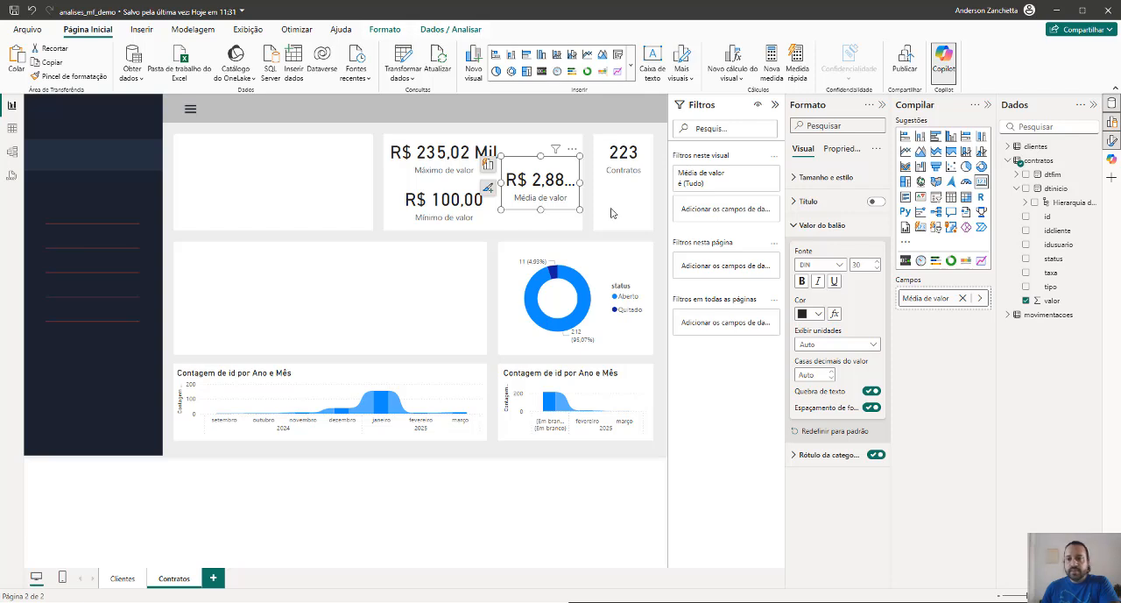
Try callout font size 25 on the average value card, and set all three value cards to size 20
drag(863, 264, 815, 265)
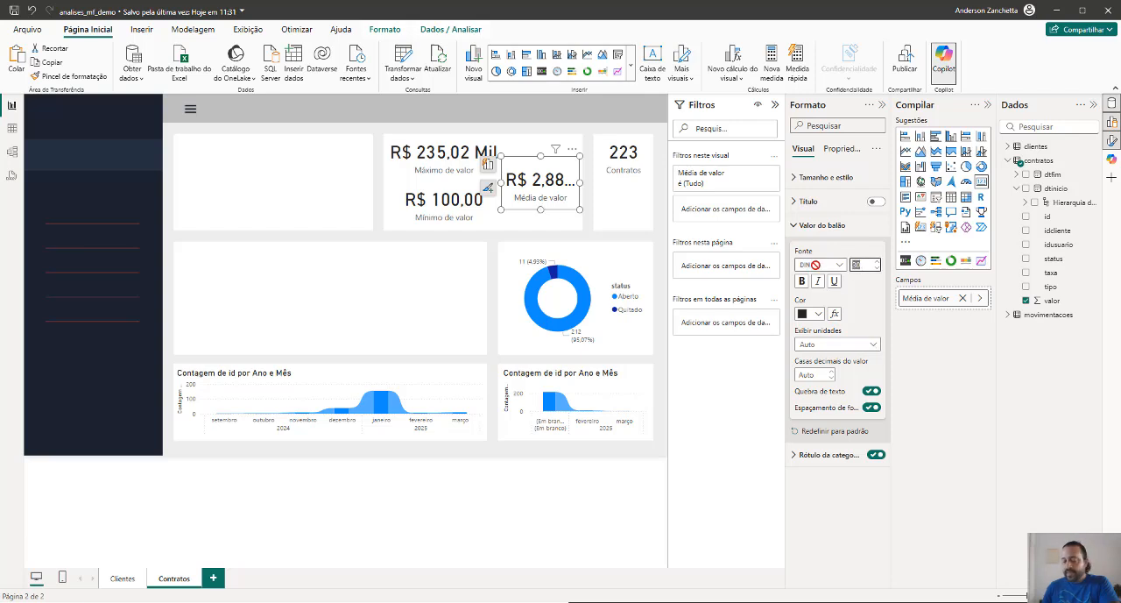
text(25)
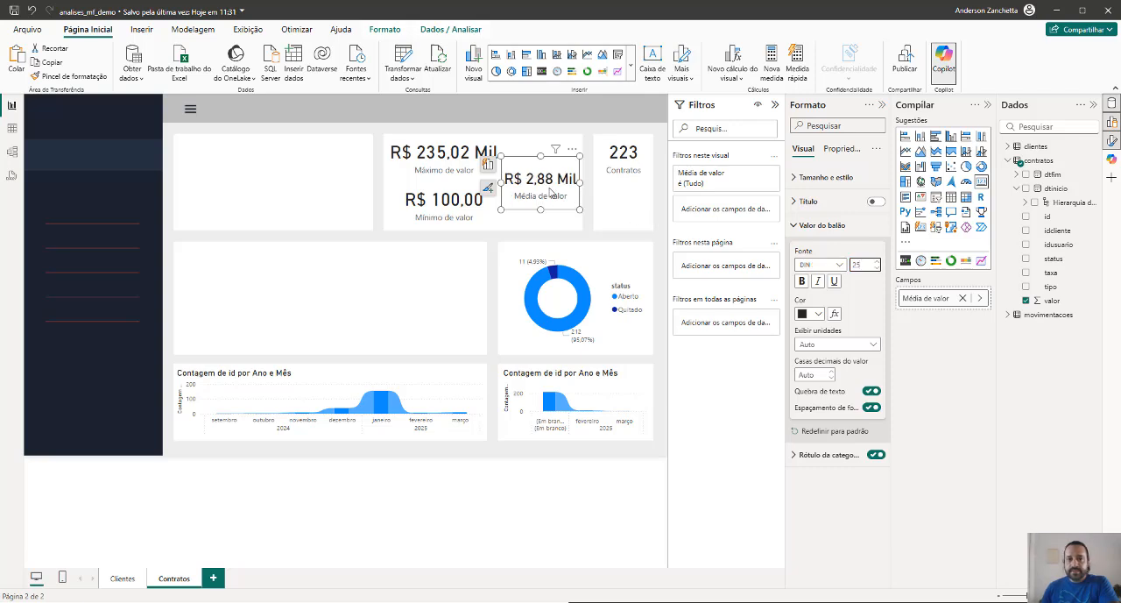
ctrl+click(478, 199)
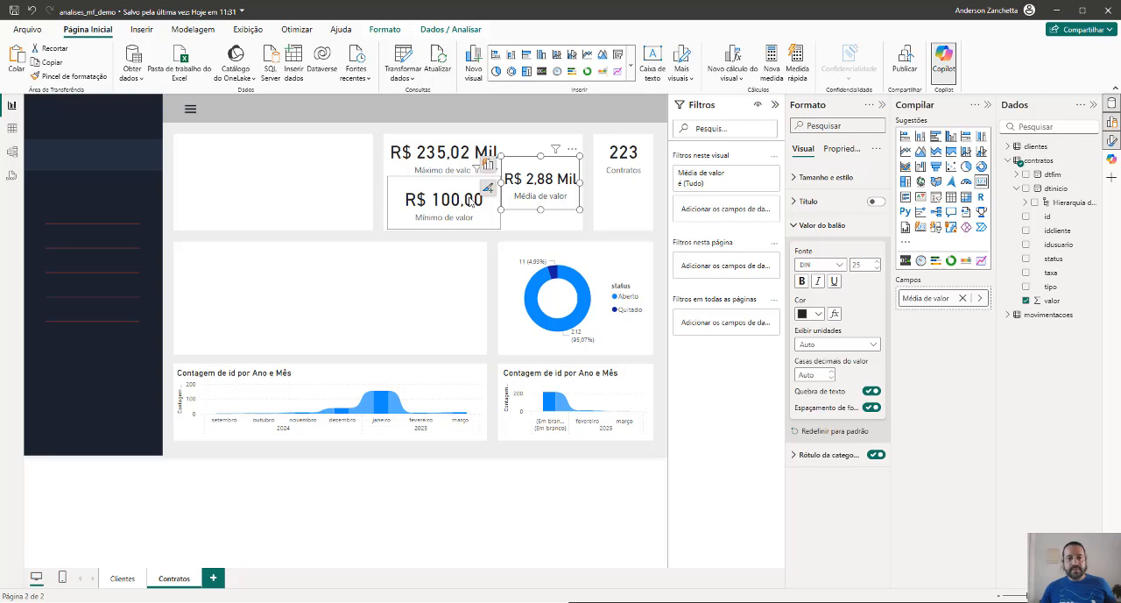
ctrl+click(470, 164)
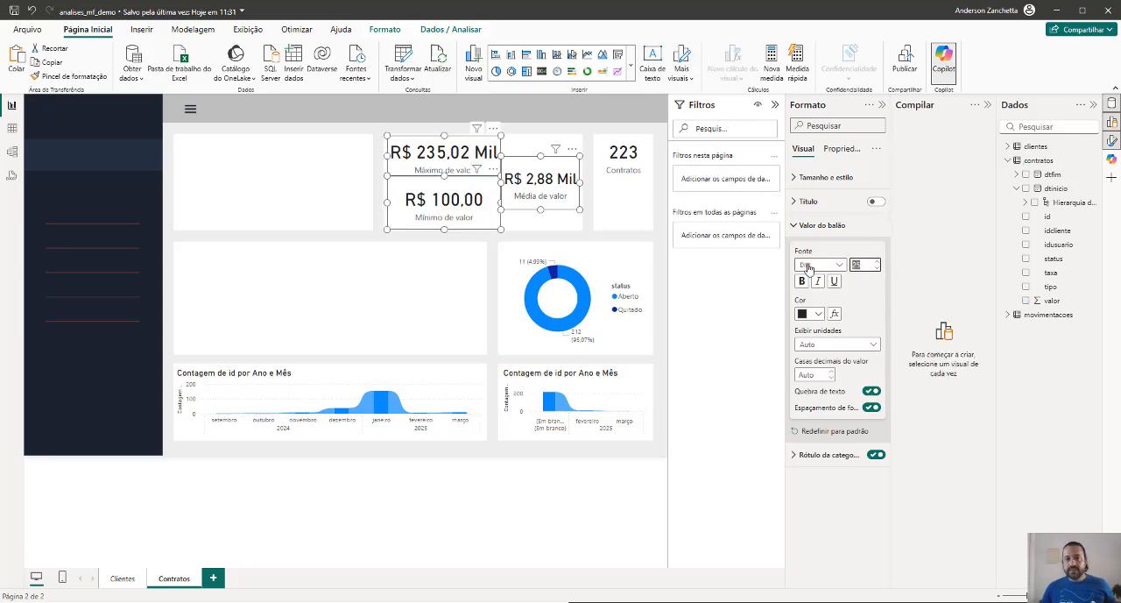
text(20)
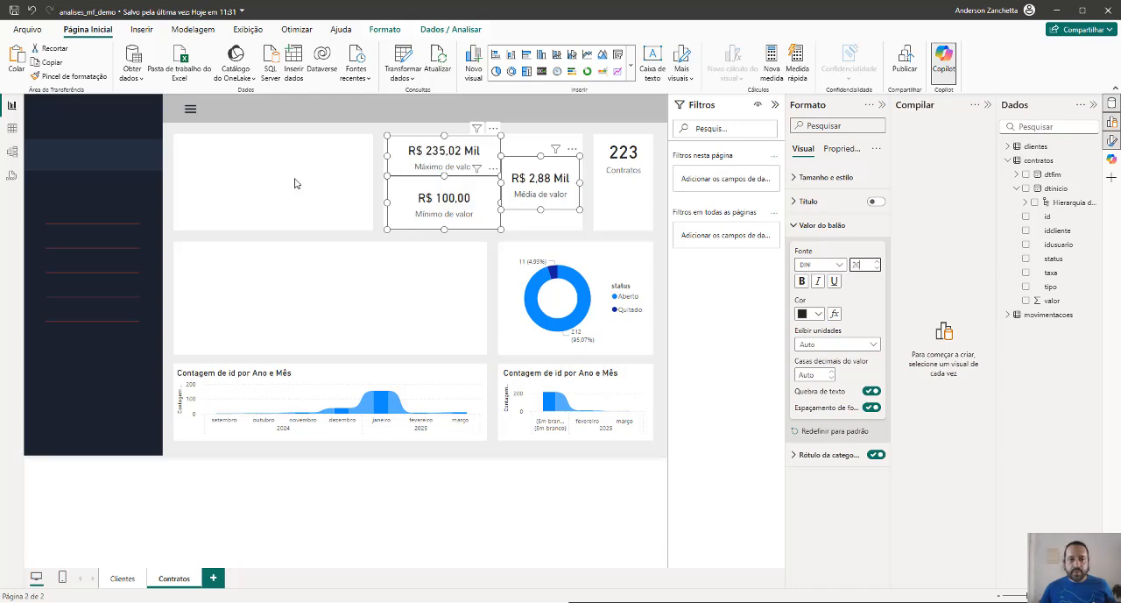
click(294, 183)
Move the average card down out of the way and stretch the maximum value card across the full panel width
click(460, 166)
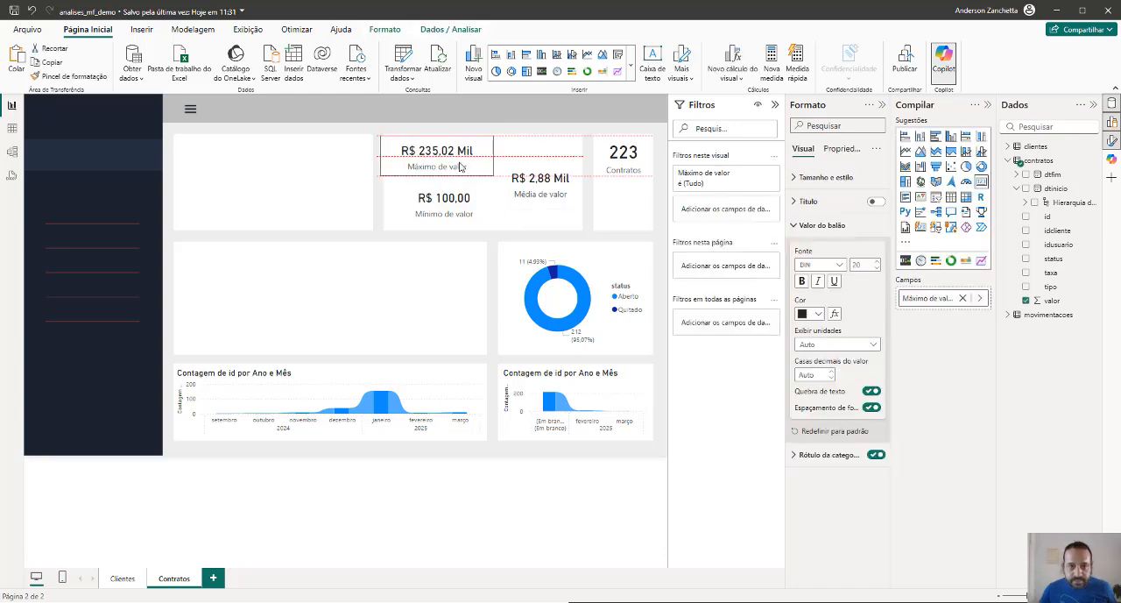
mouse_move(460, 167)
mouse_down()
mouse_move(484, 154)
mouse_move(468, 154)
mouse_up()
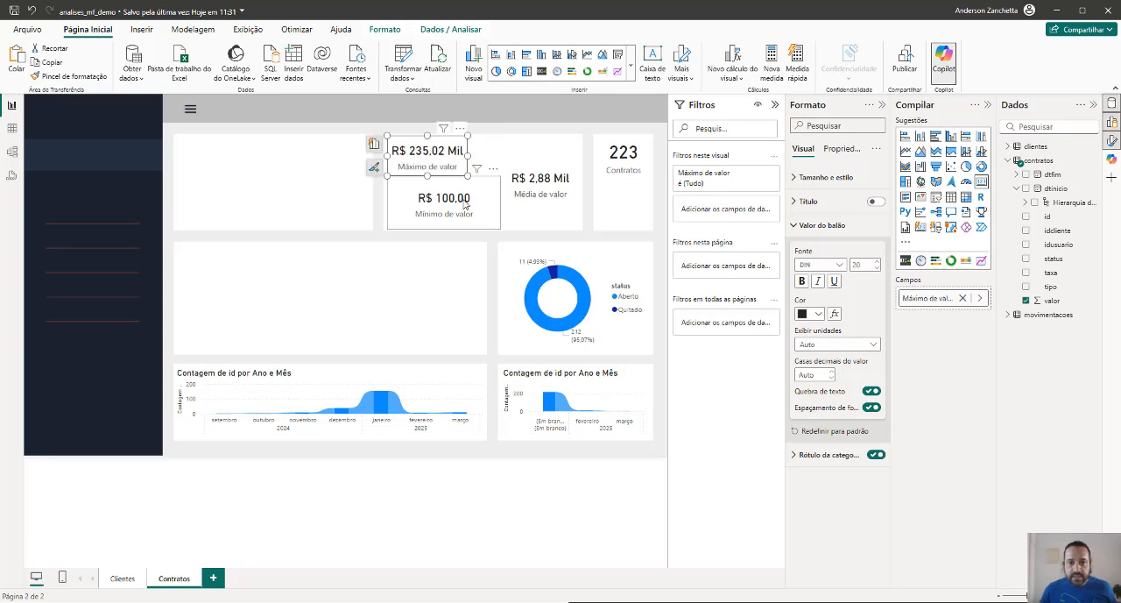
click(540, 194)
drag(540, 193, 426, 225)
click(451, 164)
drag(467, 156, 580, 164)
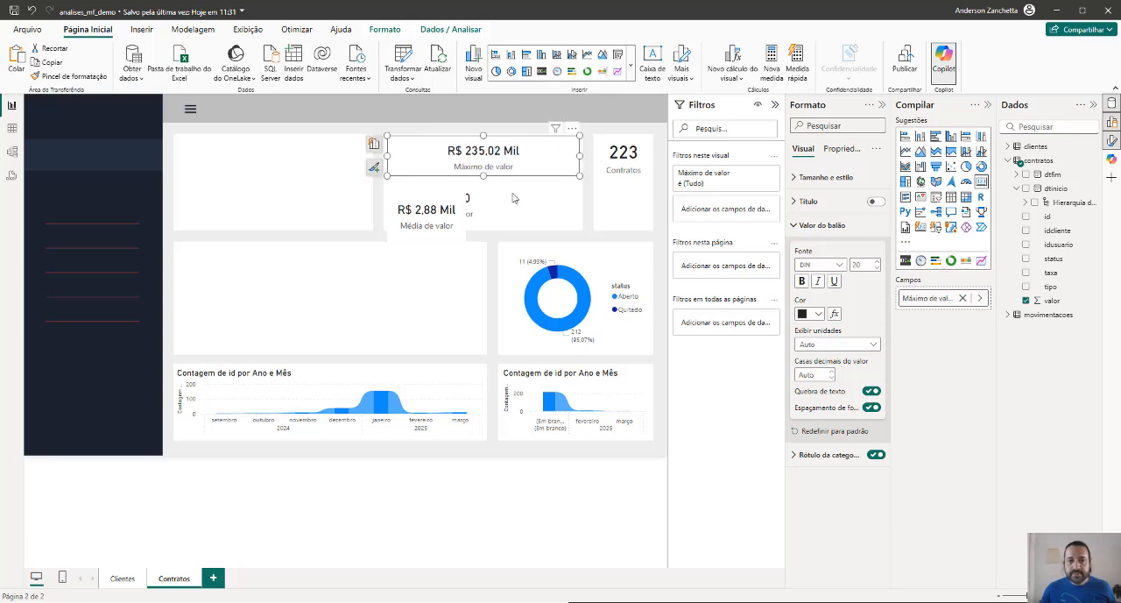
Place the minimum and average value cards side by side beneath the maximum card, and save the report
drag(427, 219, 497, 200)
drag(536, 199, 486, 205)
click(474, 208)
click(502, 200)
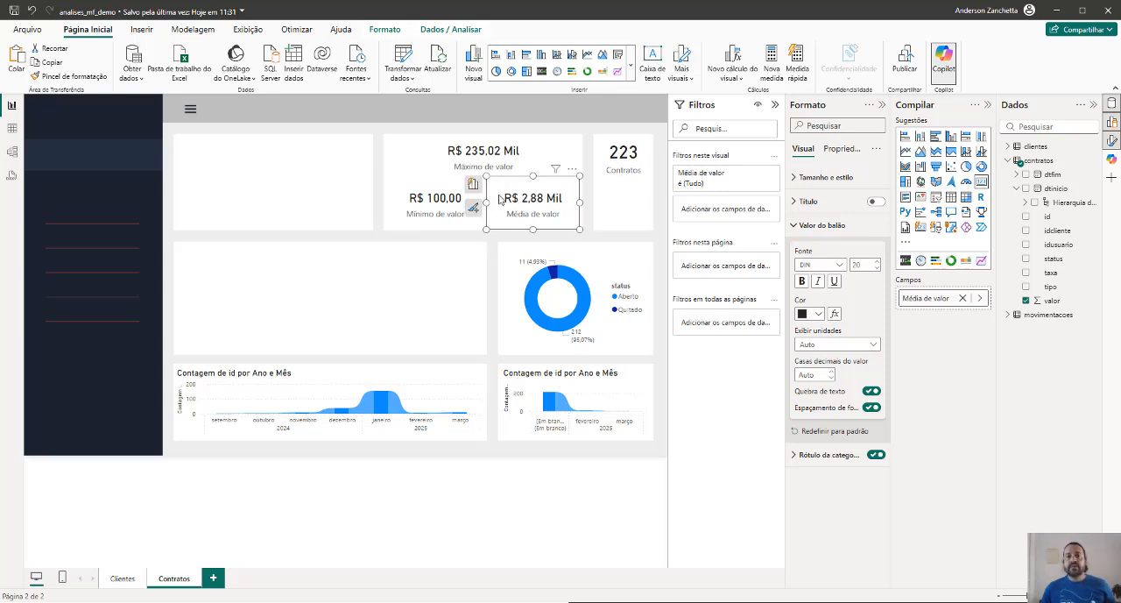
click(501, 199)
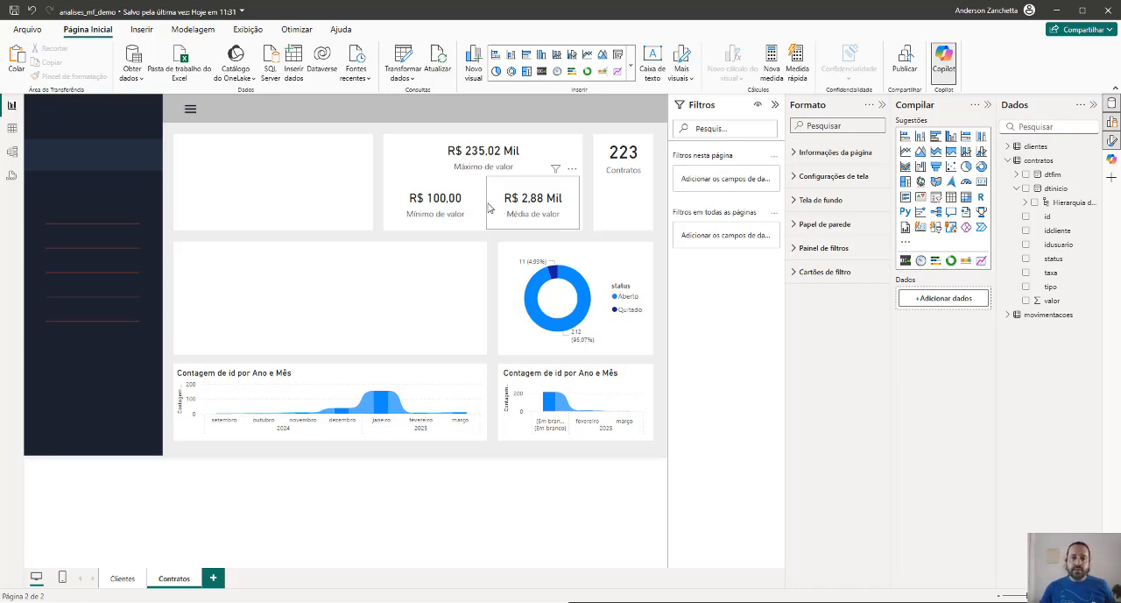
mouse_move(486, 200)
mouse_down()
mouse_move(443, 200)
mouse_move(488, 206)
mouse_up()
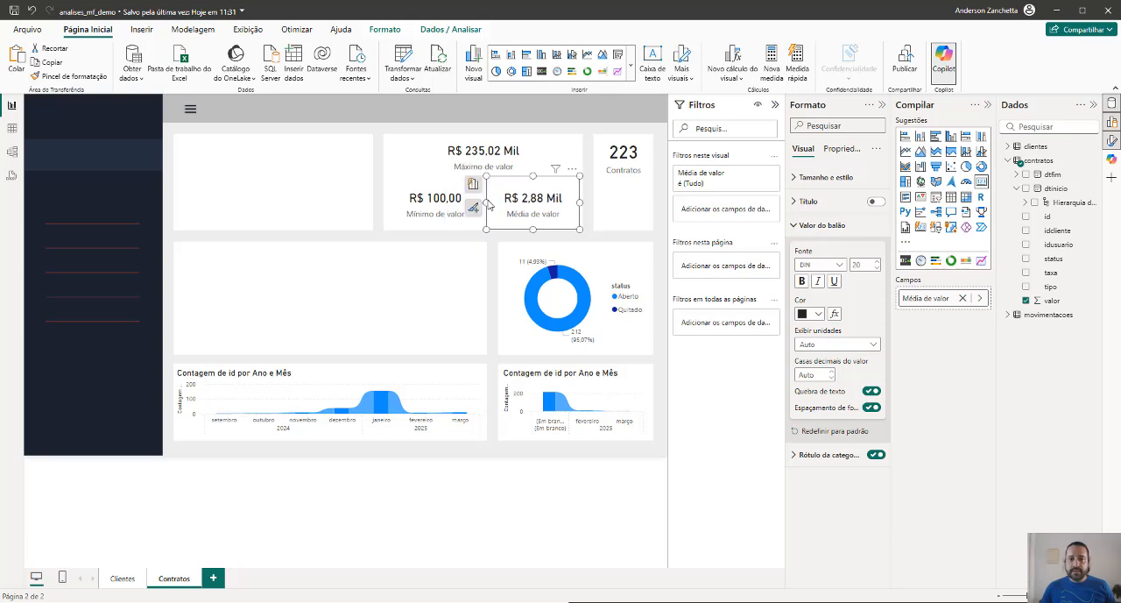
click(493, 256)
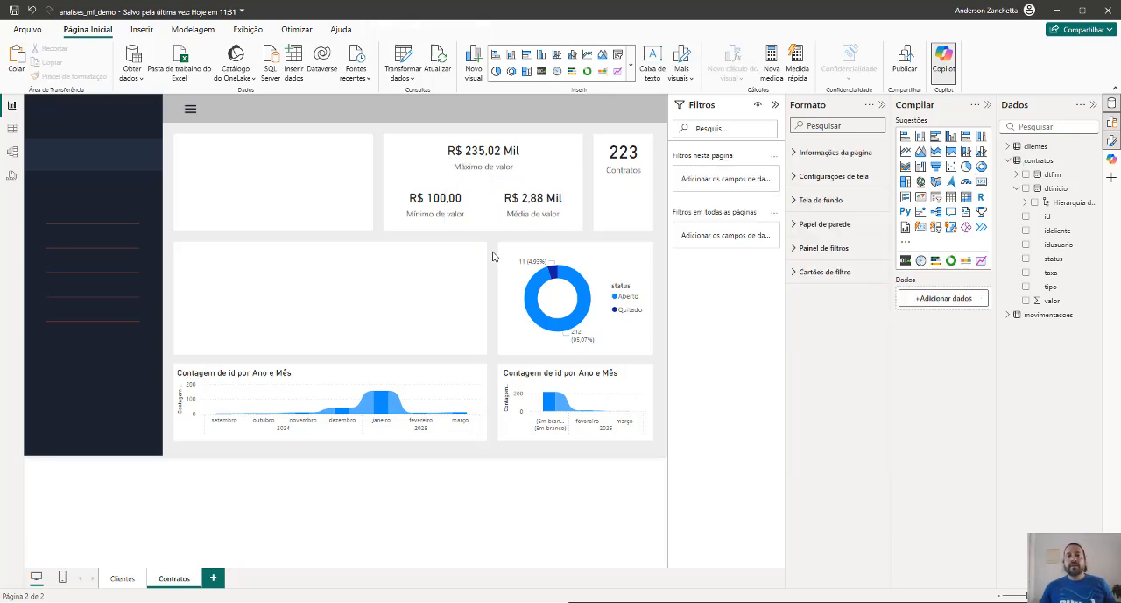
click(14, 10)
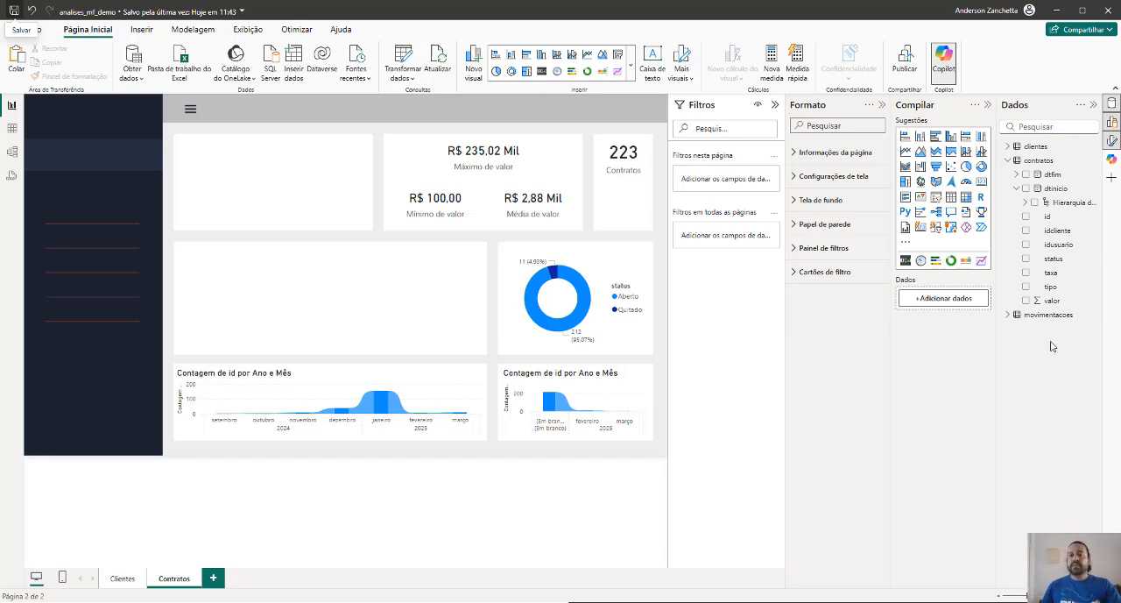
Create a table with the taxa field, move it into the empty middle-row panel, and check its summary options
click(1026, 272)
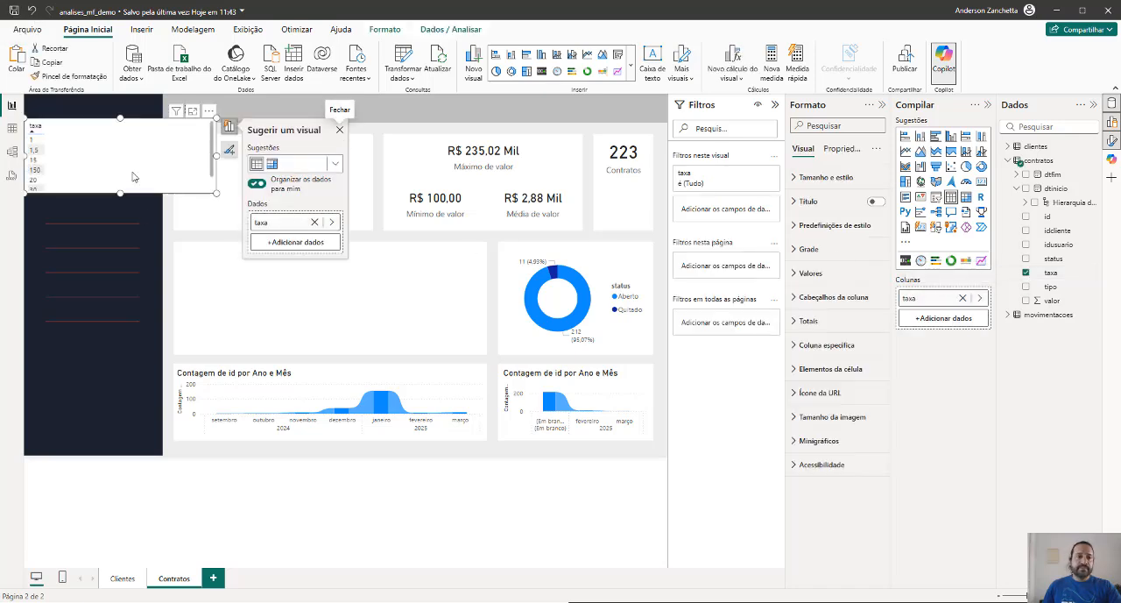
drag(132, 177, 336, 330)
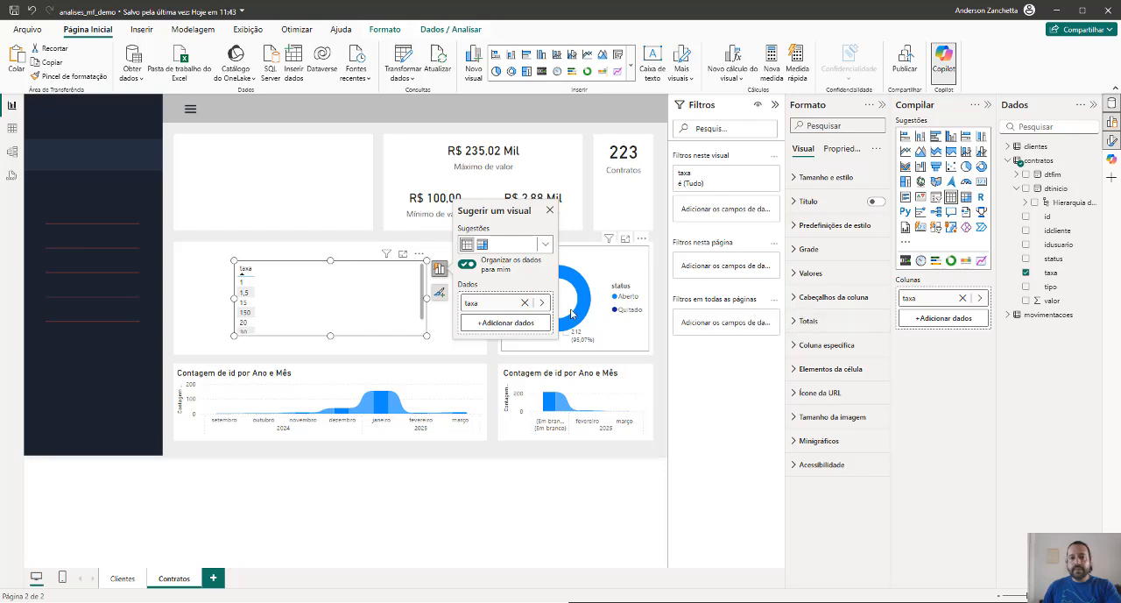
click(543, 302)
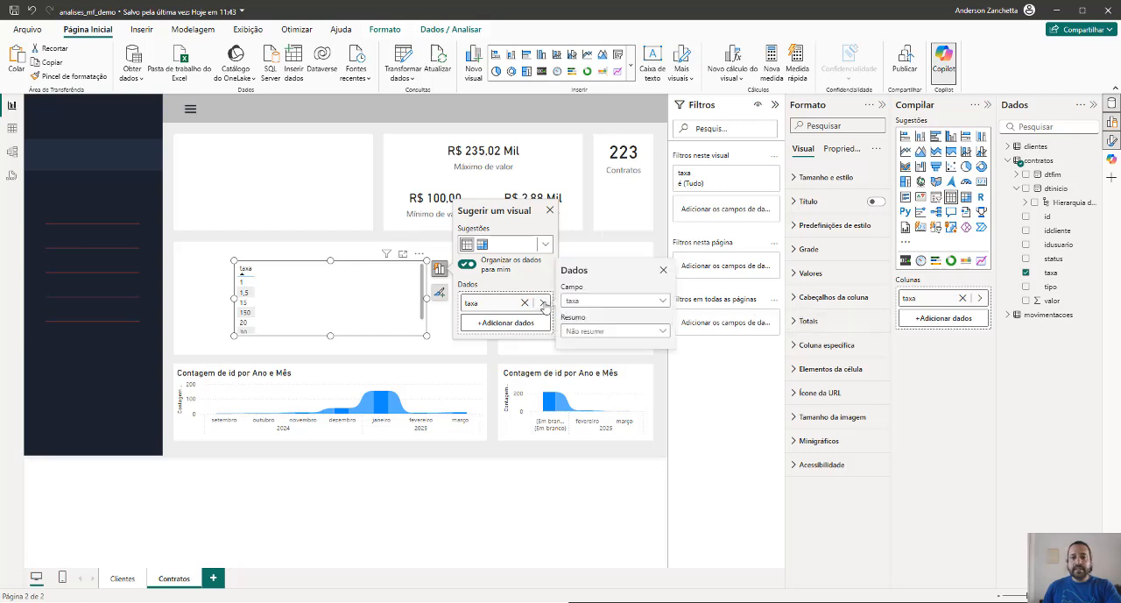
click(617, 333)
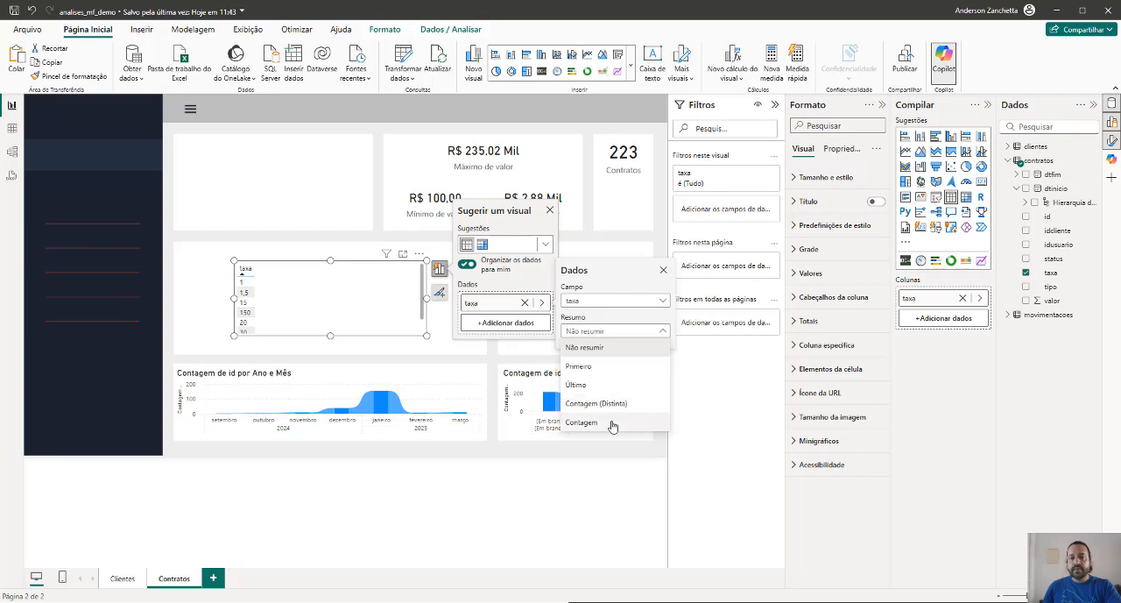
click(709, 368)
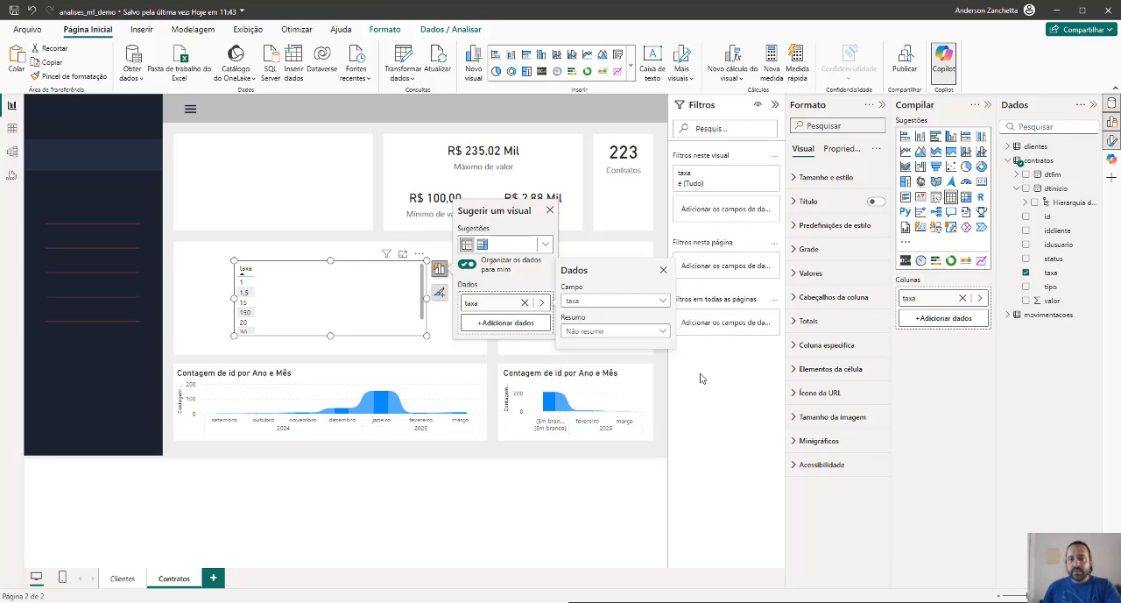
Close the visual suggestion for the taxa table and open the contratos query in the Power Query Editor
click(700, 379)
click(550, 210)
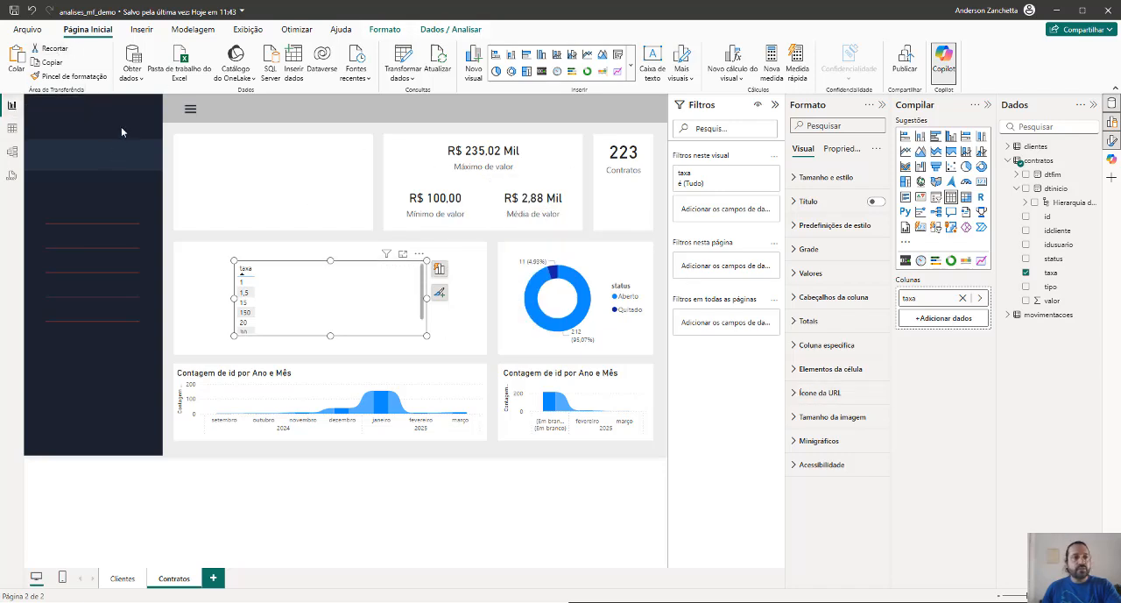
click(12, 128)
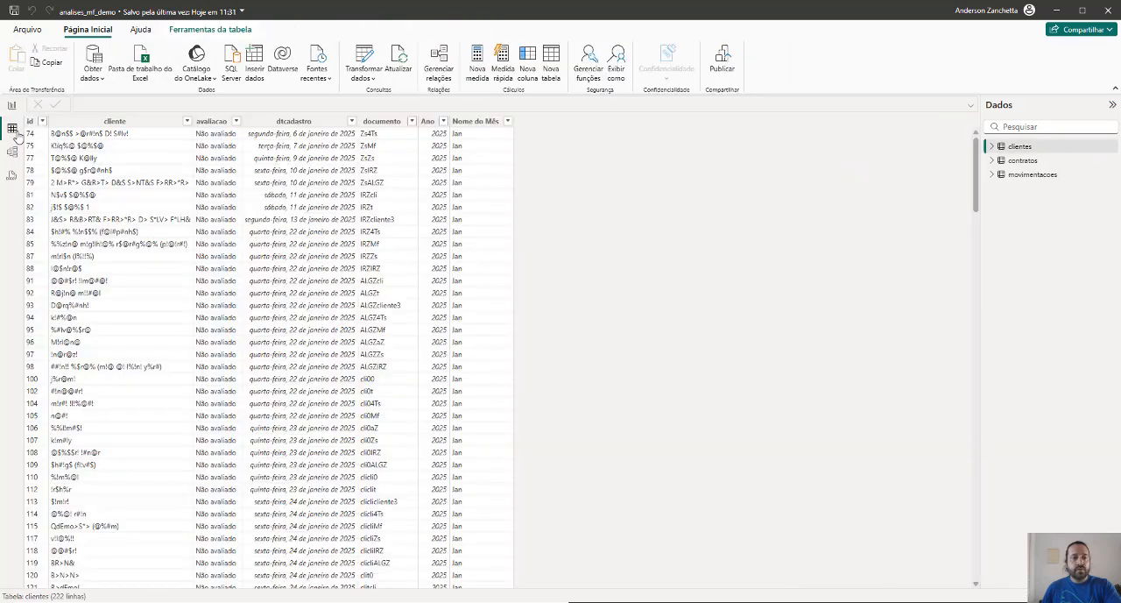
click(376, 80)
click(380, 103)
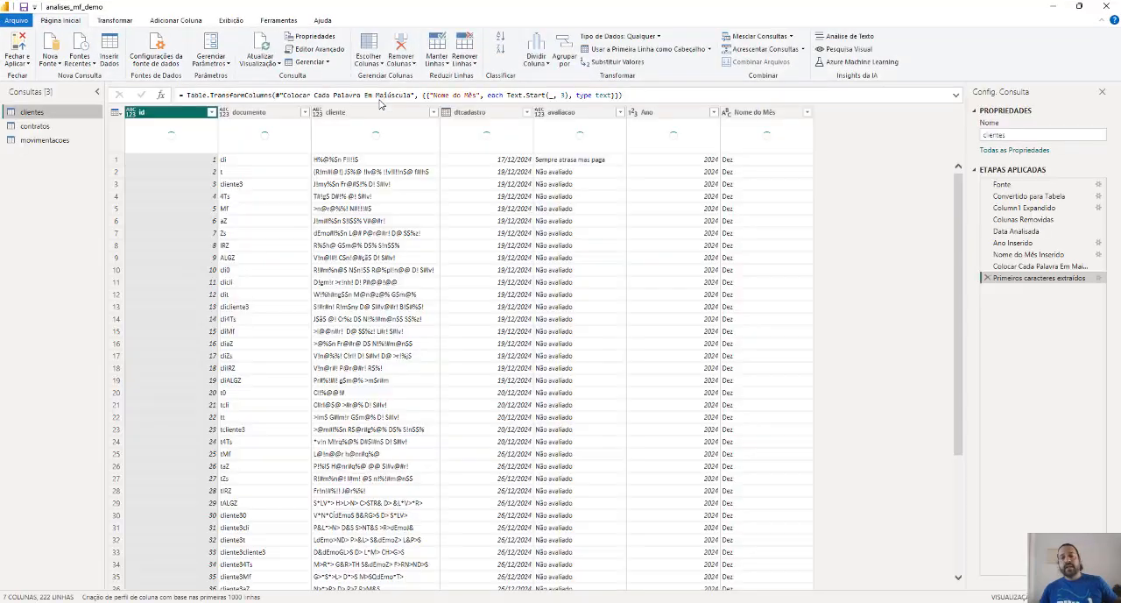
click(36, 126)
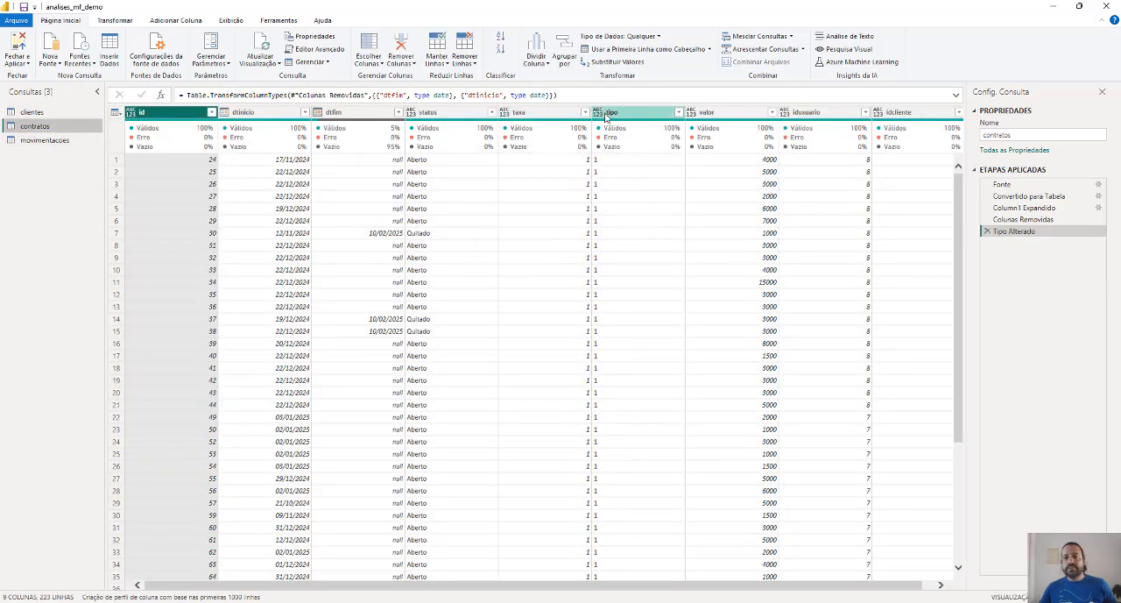
Try the whole number data type on the taxa and tipo columns, and save with the pending query changes applied
click(506, 115)
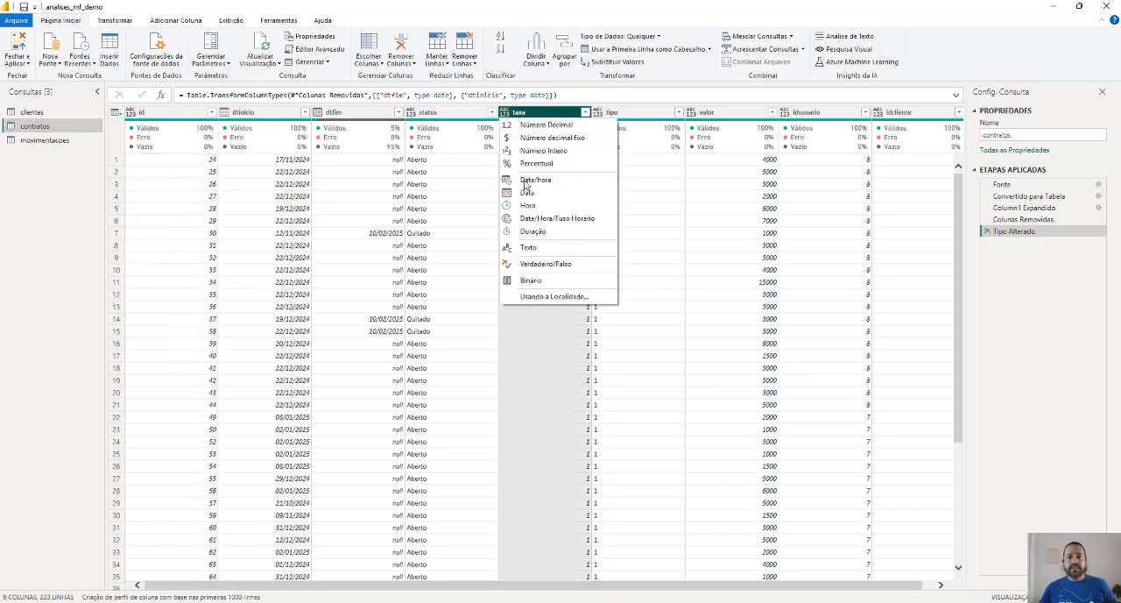
click(548, 151)
click(599, 113)
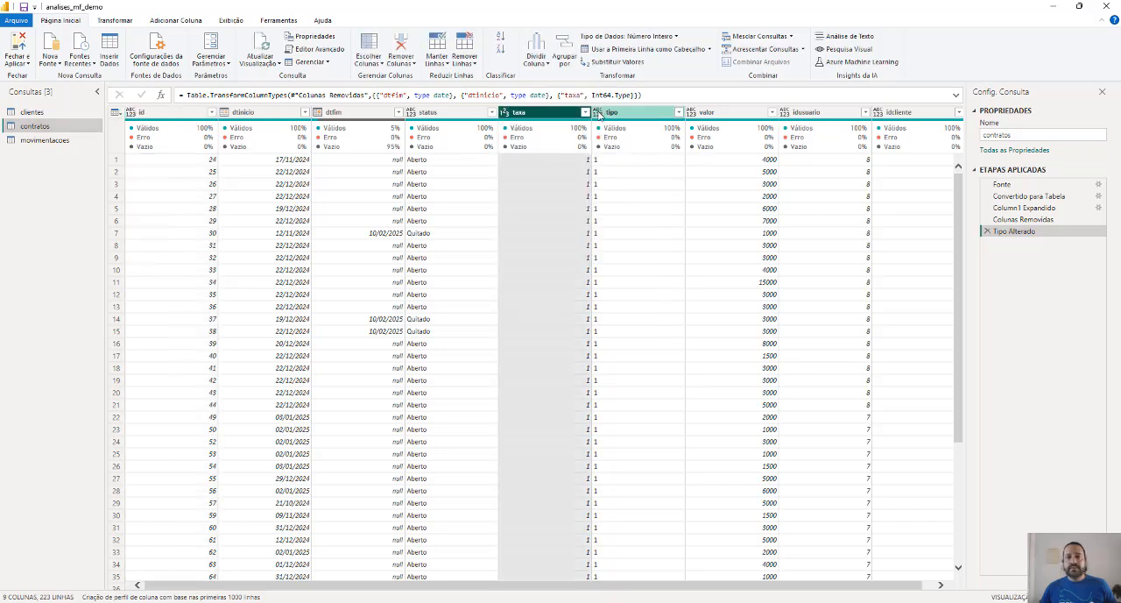
click(637, 151)
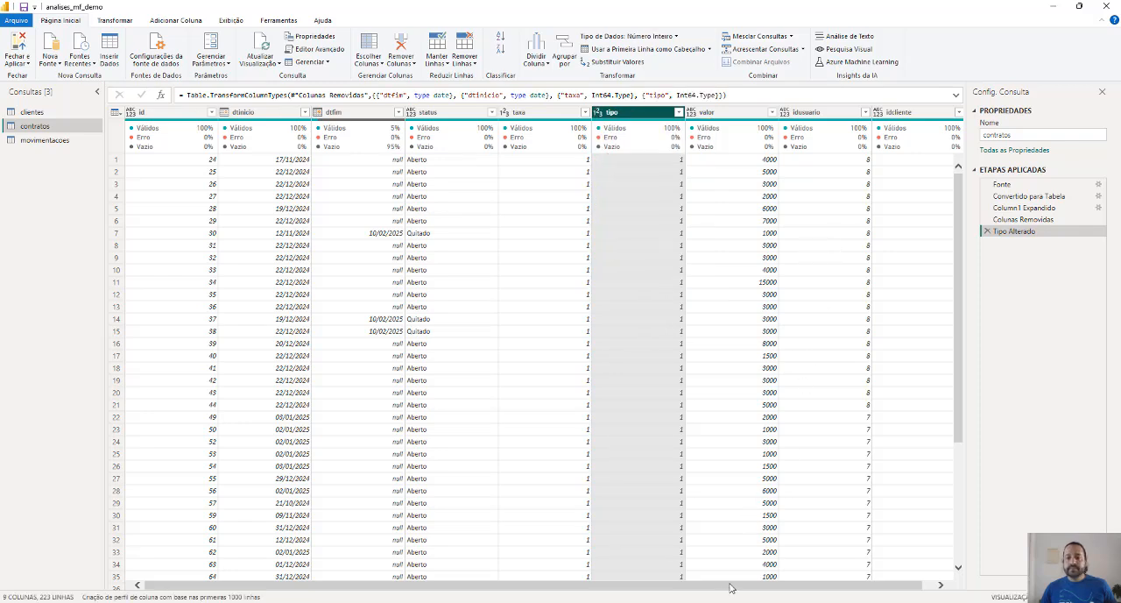
scroll(732, 584, right, 1)
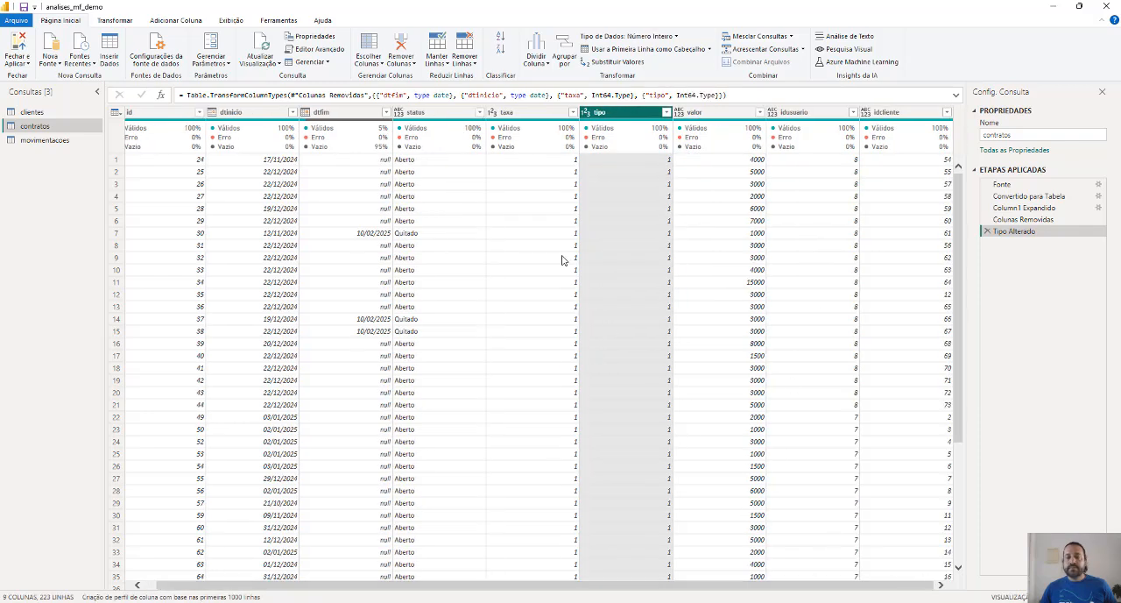
click(24, 7)
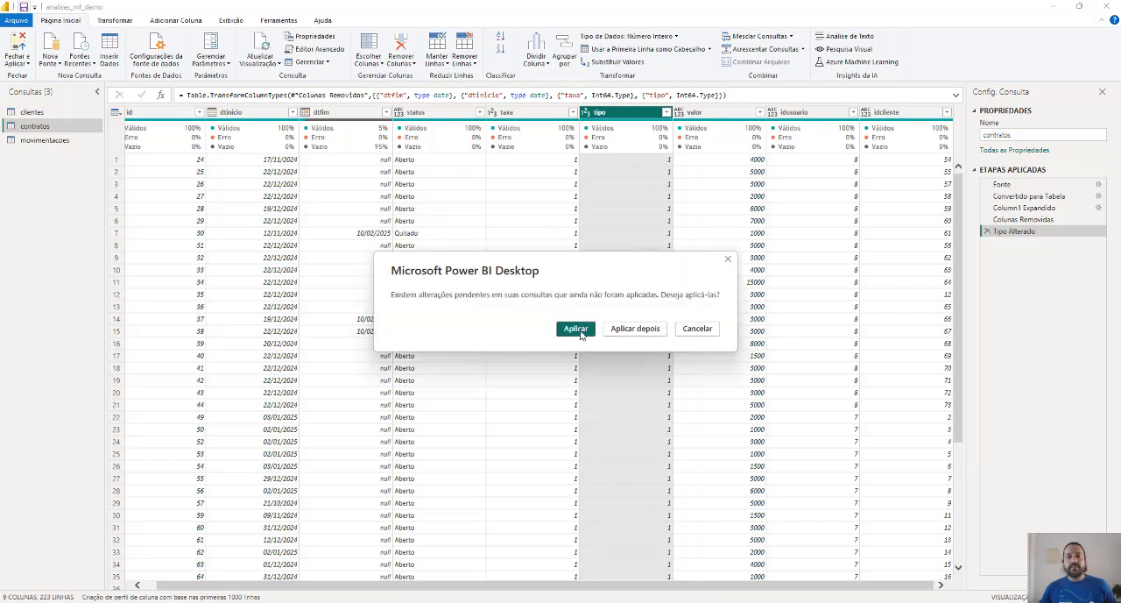
click(579, 331)
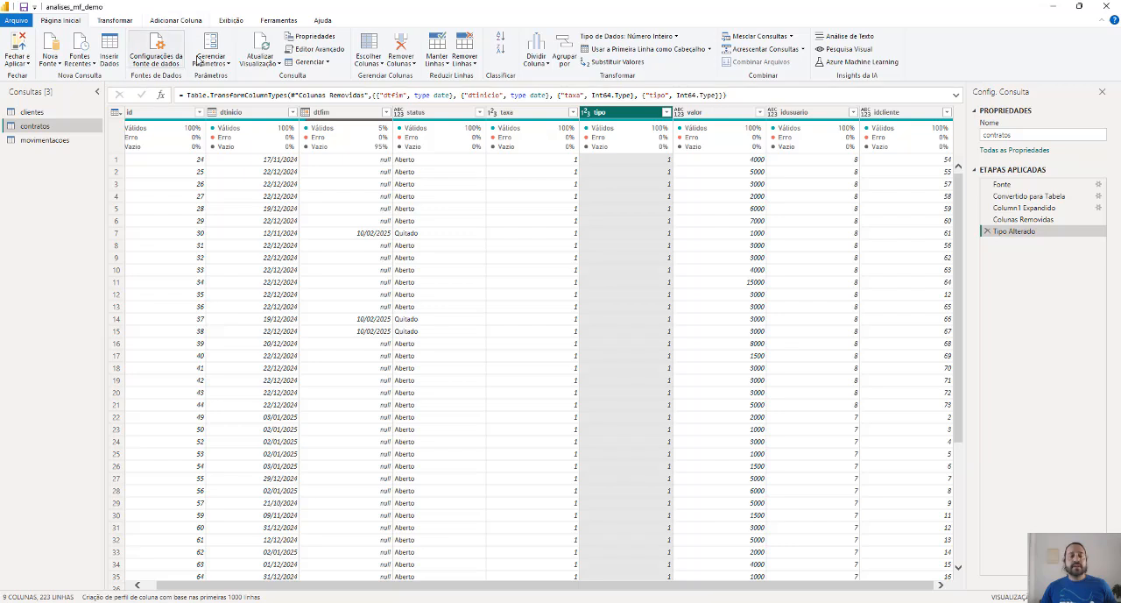
Delete the Tipo Alterado step from the contratos query and set the taxa column to the decimal number type
click(173, 20)
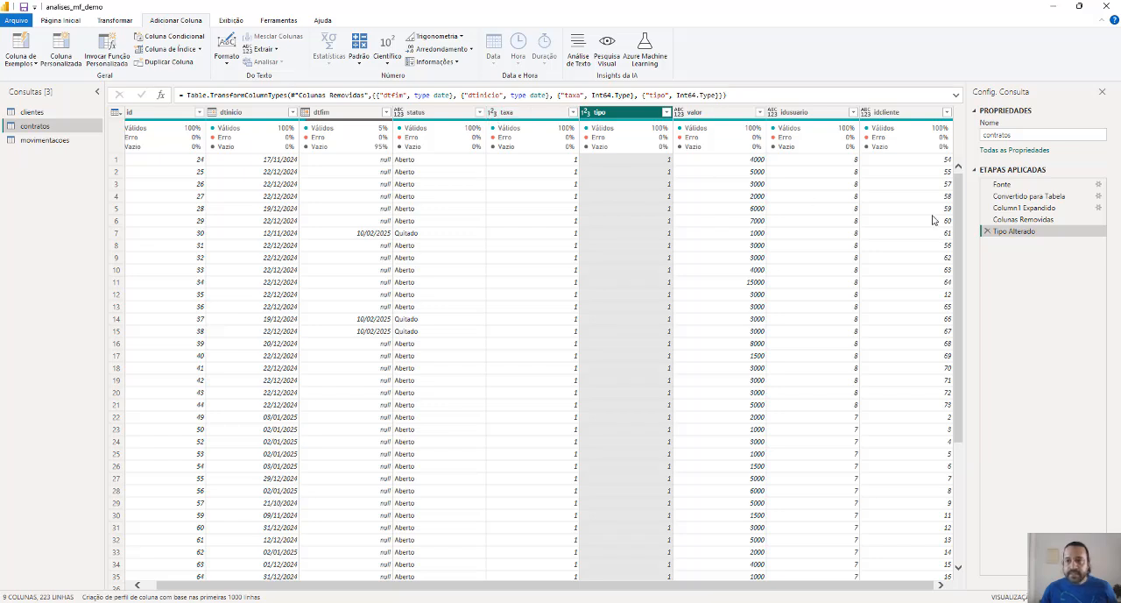
click(988, 232)
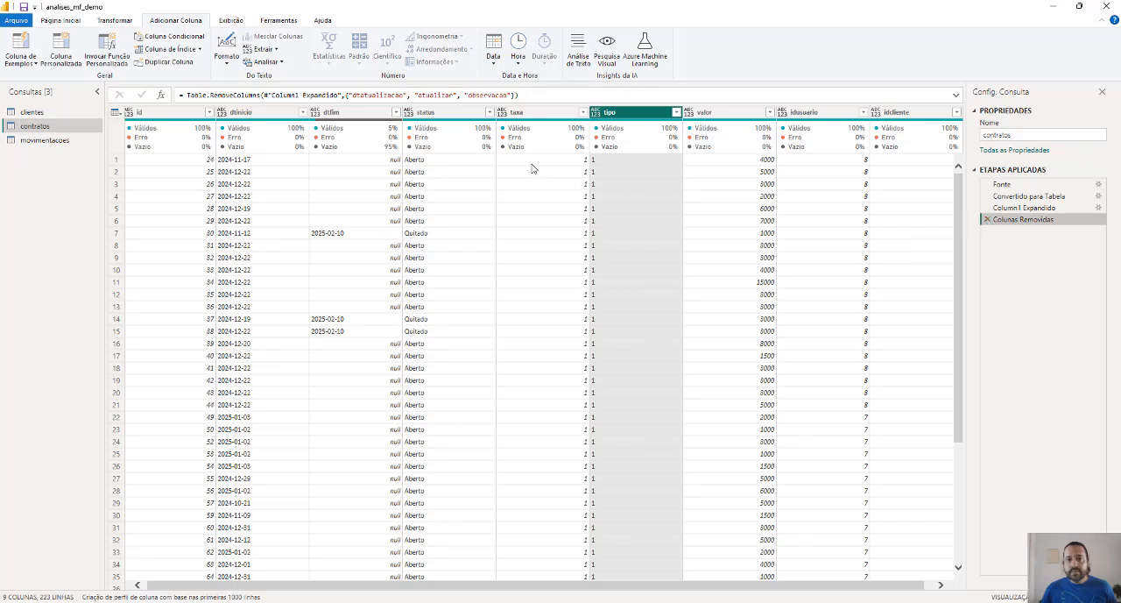
click(528, 117)
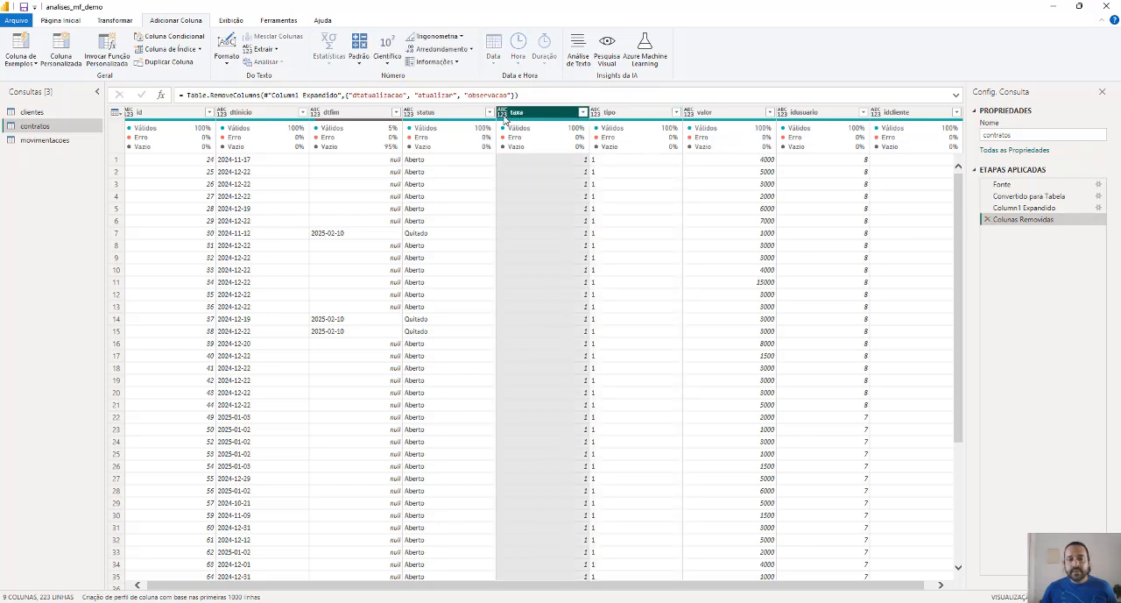
click(502, 114)
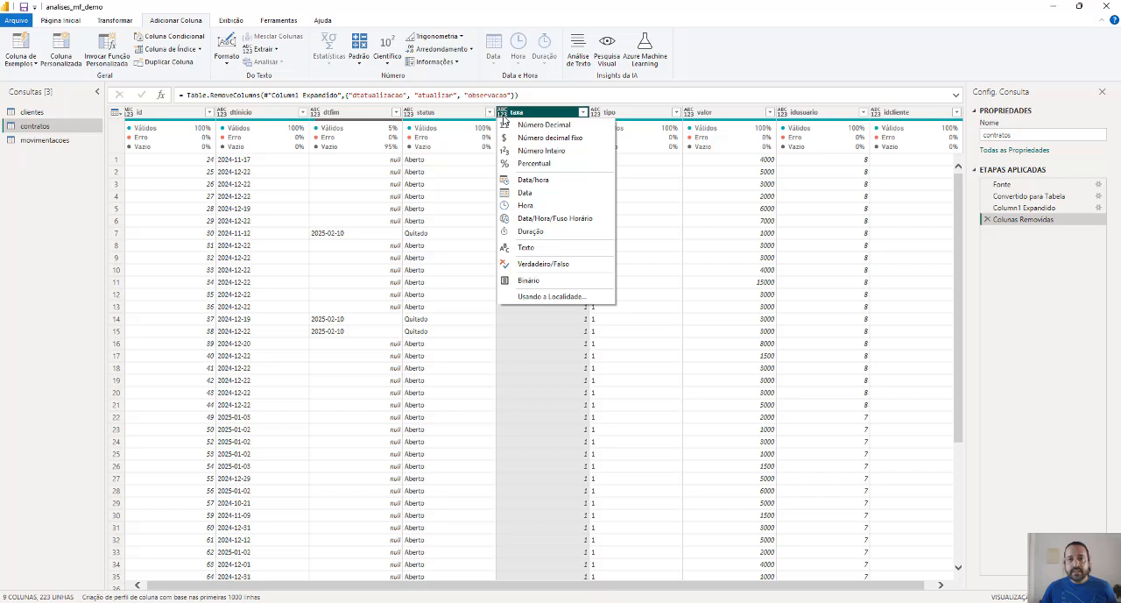
click(578, 126)
Set the tipo column's data type to whole number
click(621, 115)
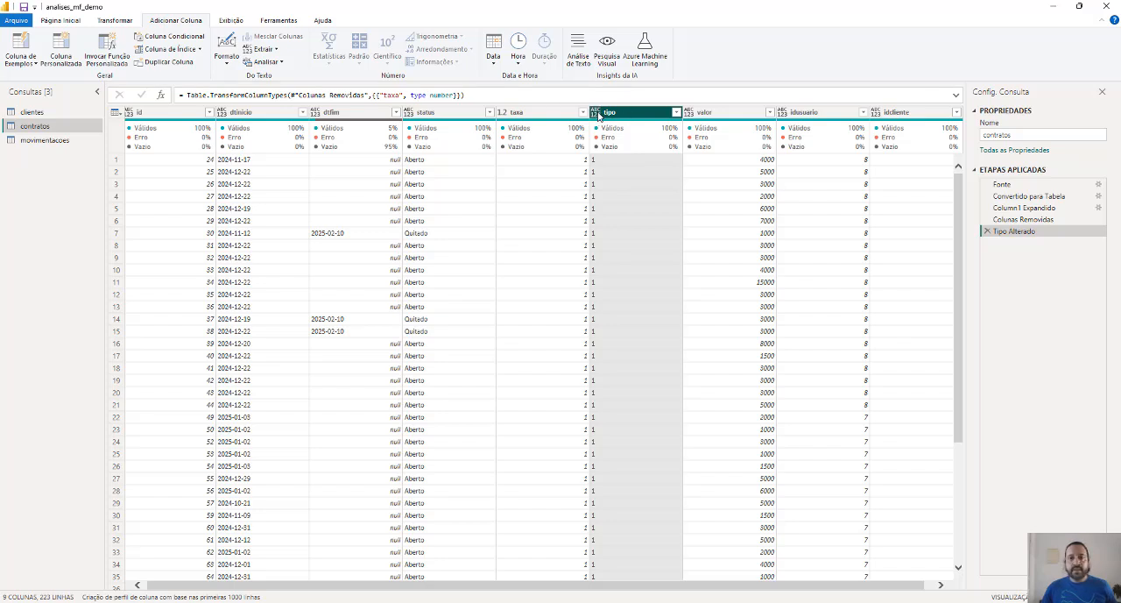
click(595, 112)
click(614, 153)
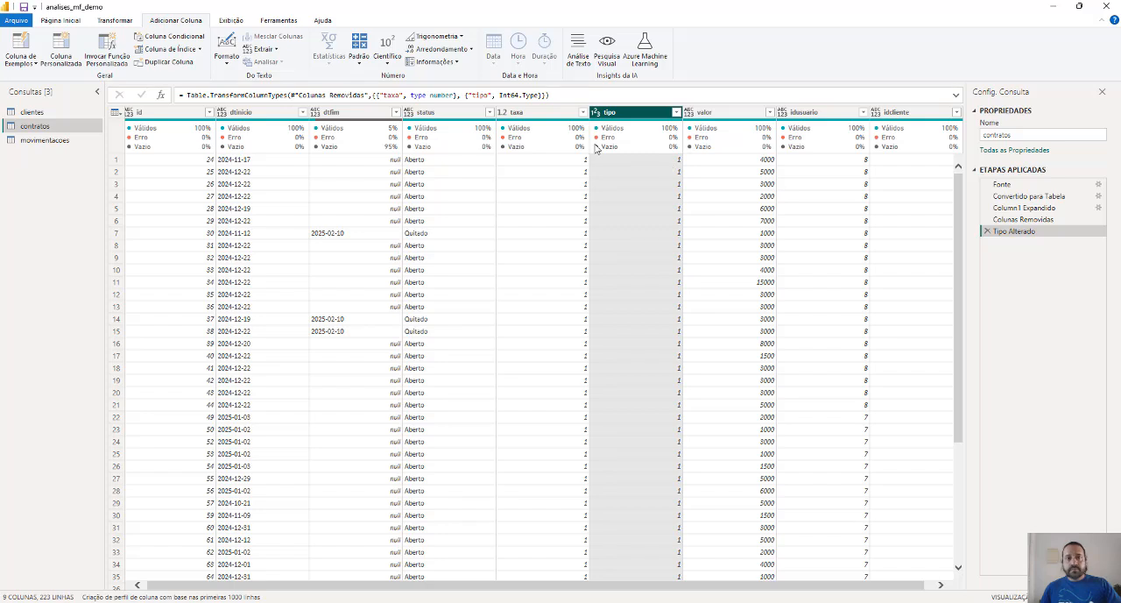
Start a new conditional column in the contratos query and name it Nome Tipo
click(175, 37)
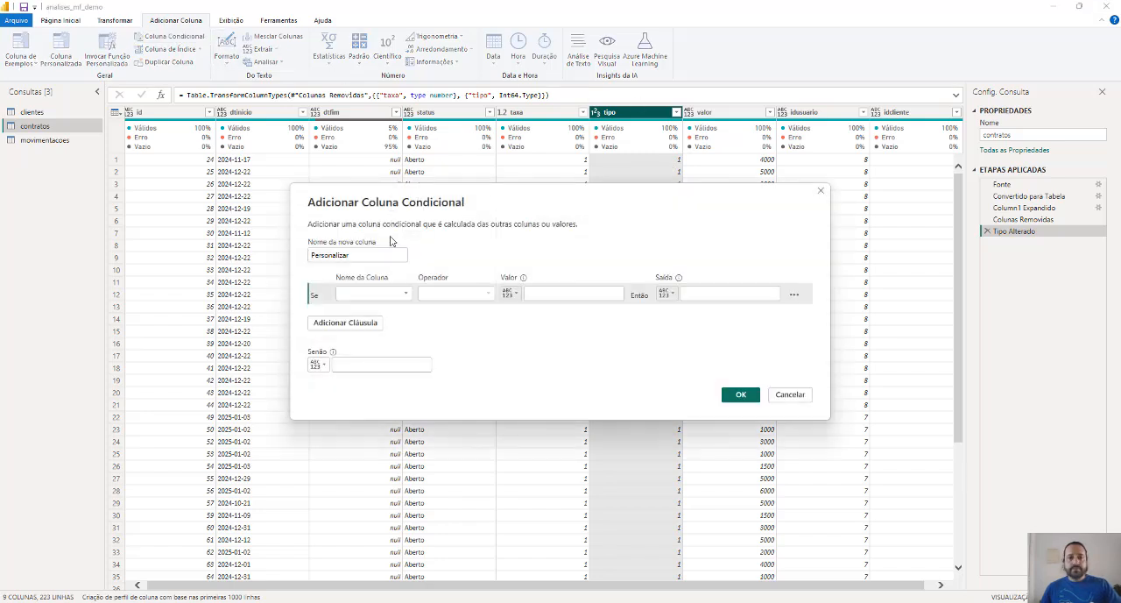
double_click(368, 257)
text(Nome)
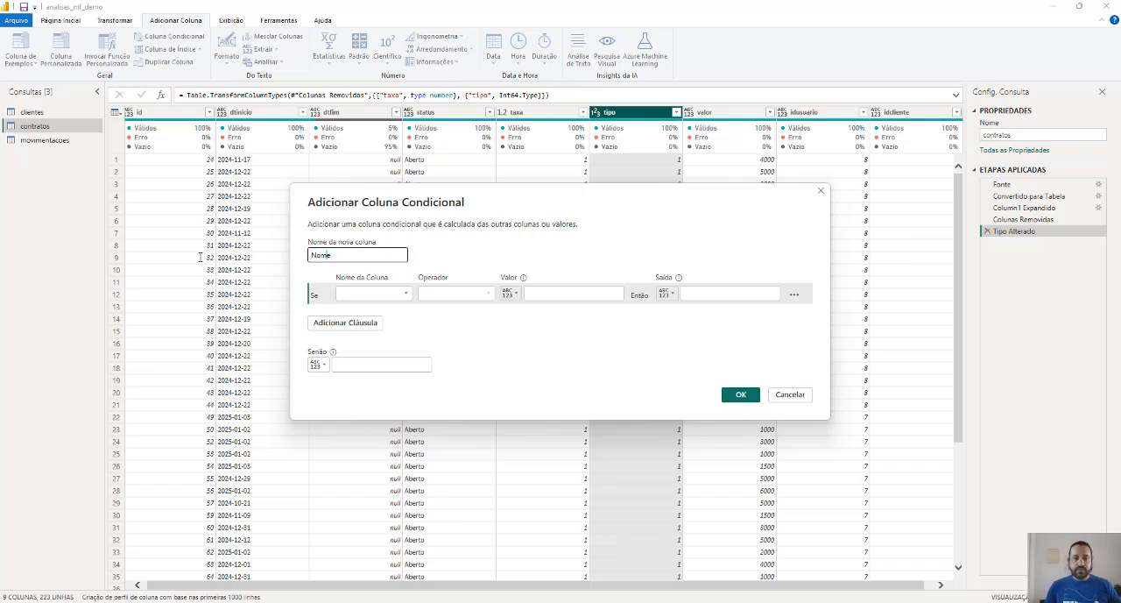
text( Tipo)
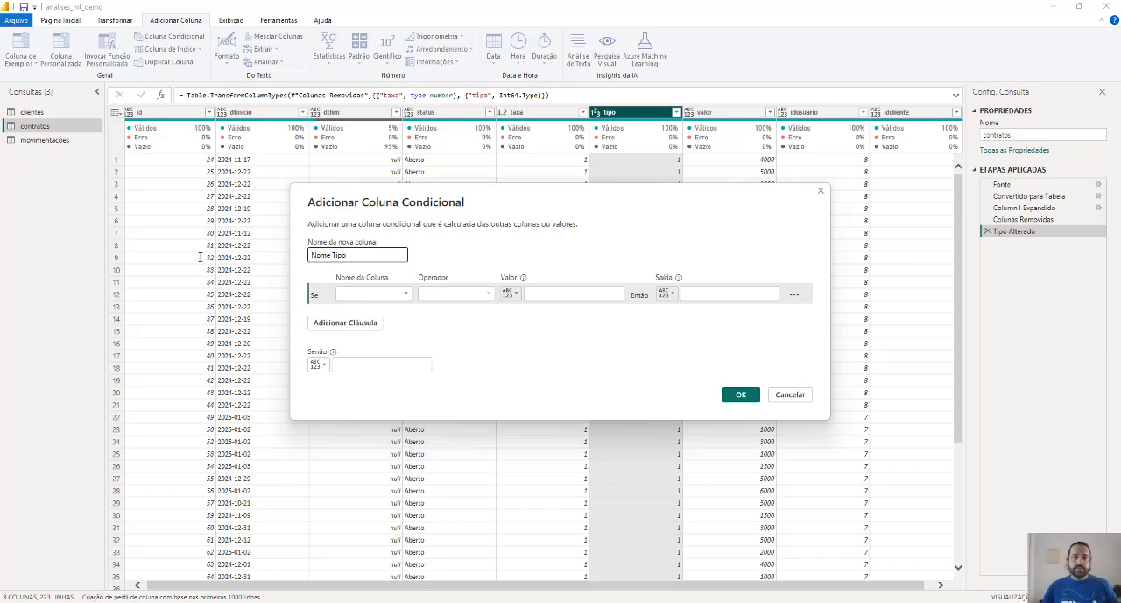
Define the first condition so that tipo equal to 1 outputs Diário
click(381, 295)
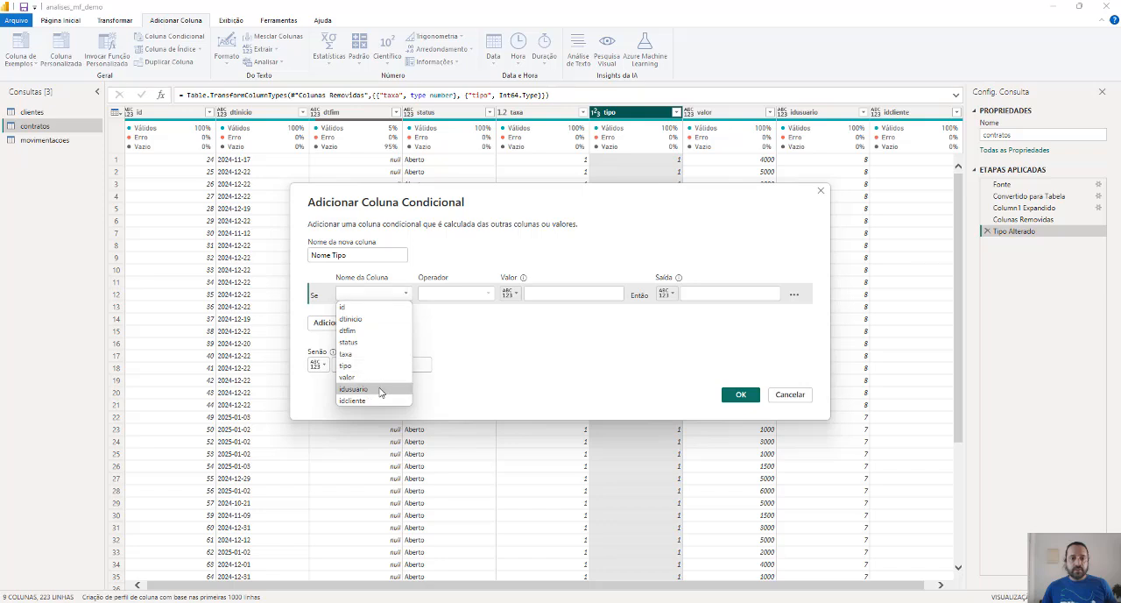
click(380, 366)
click(570, 293)
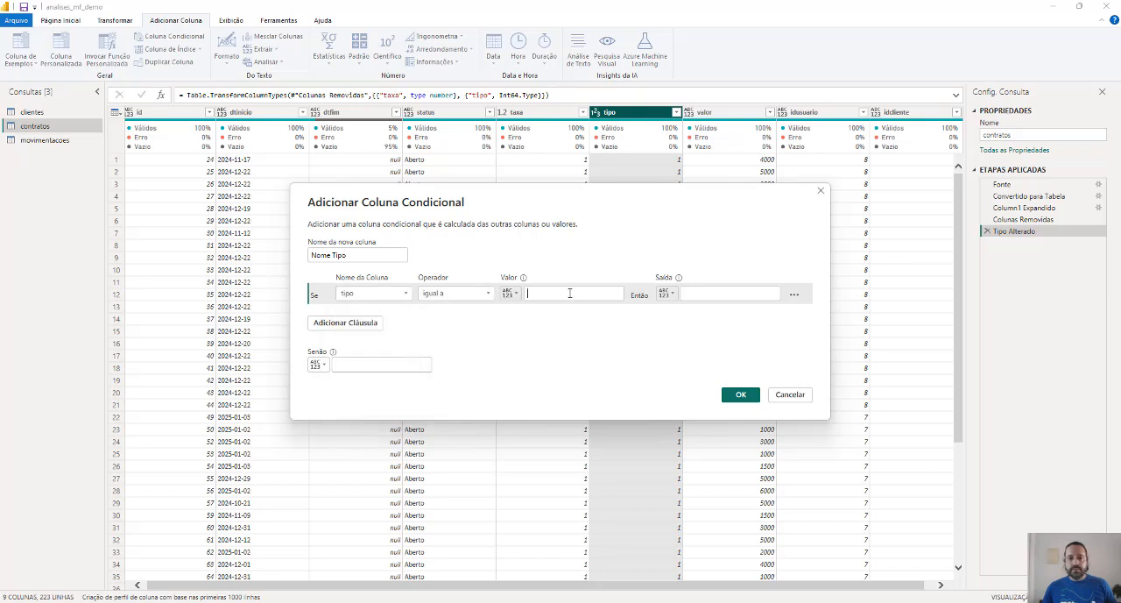
text(1)
click(706, 295)
text(Diar)
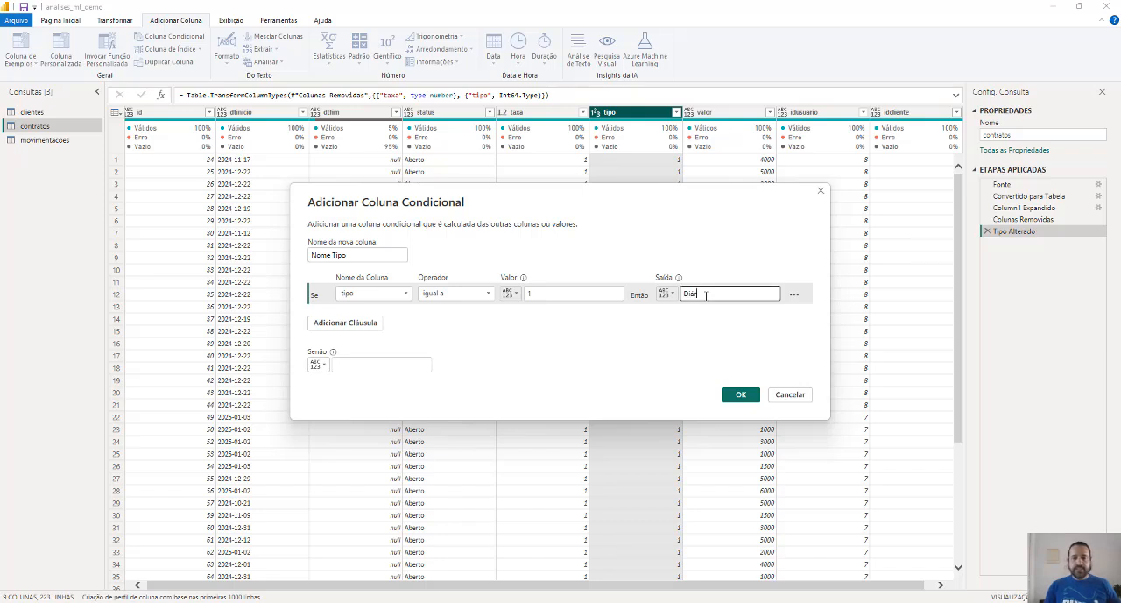
text(io)
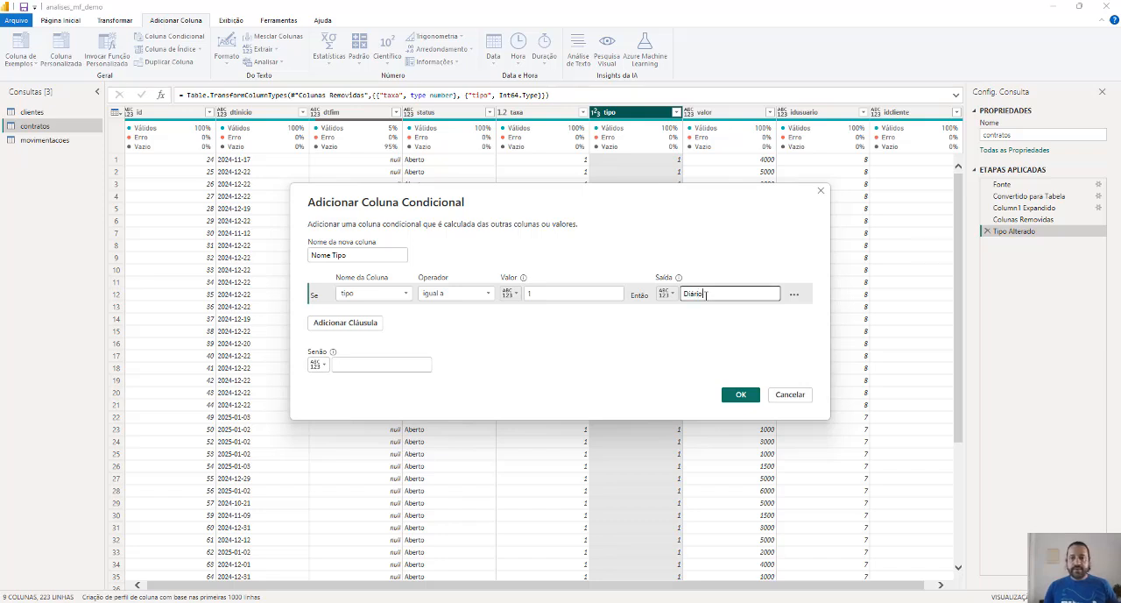
Add a second clause so that tipo equal to 7 outputs Semanal
click(354, 324)
click(372, 314)
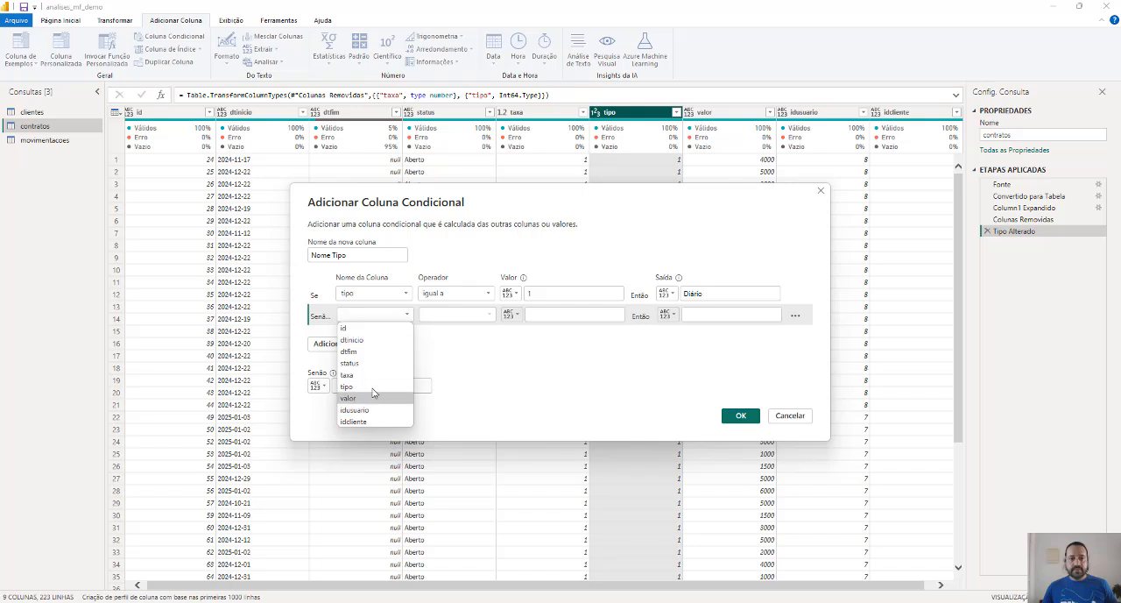
click(373, 386)
click(554, 316)
text(7)
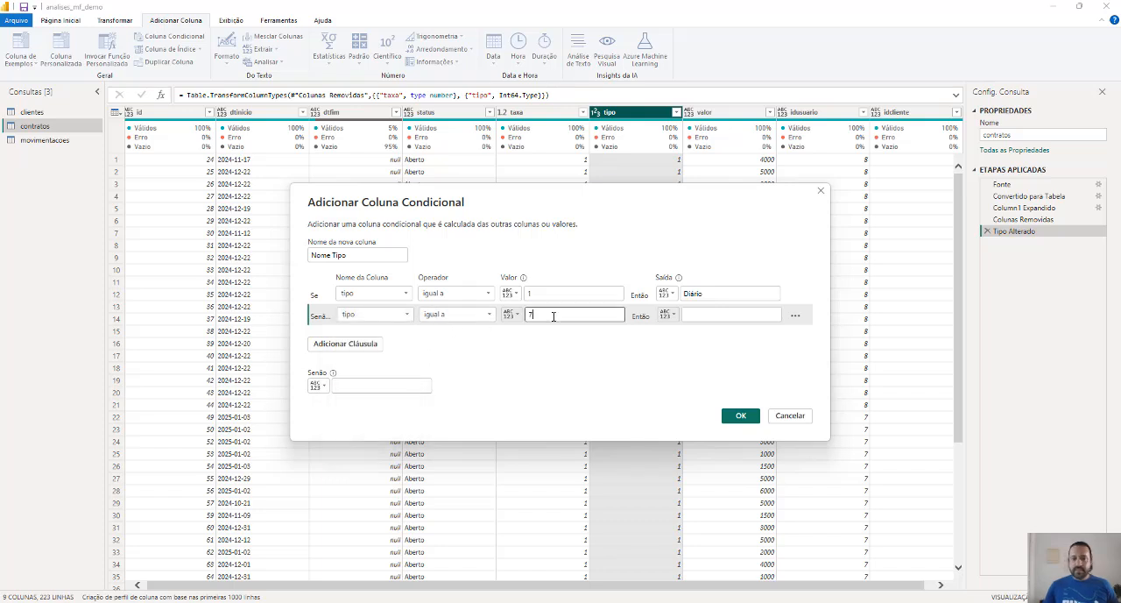
key(Tab)
key(Tab)
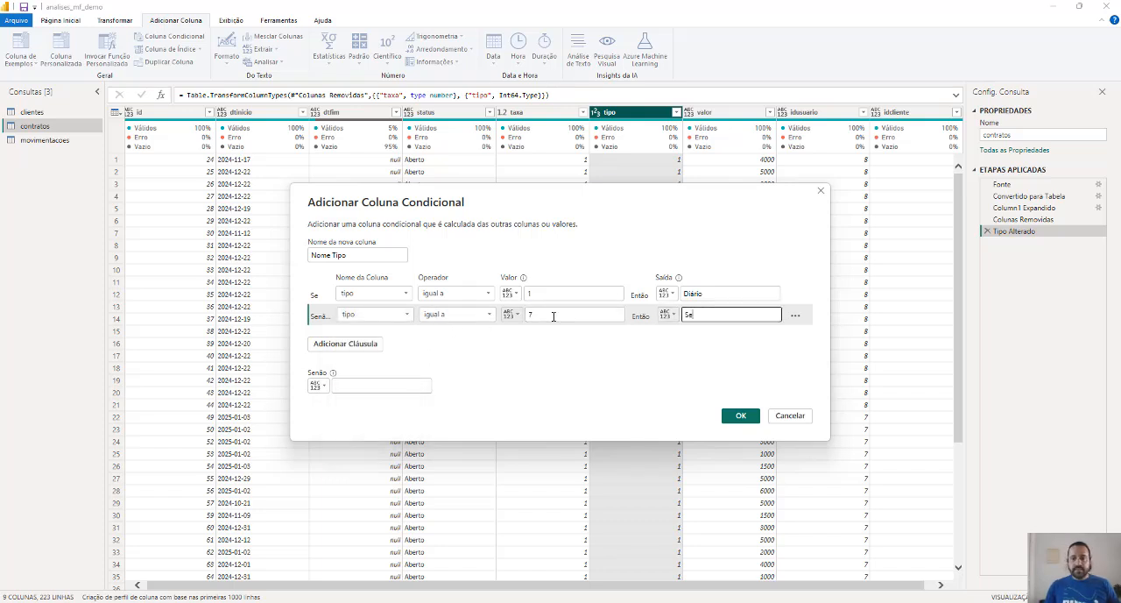
text(Semanal)
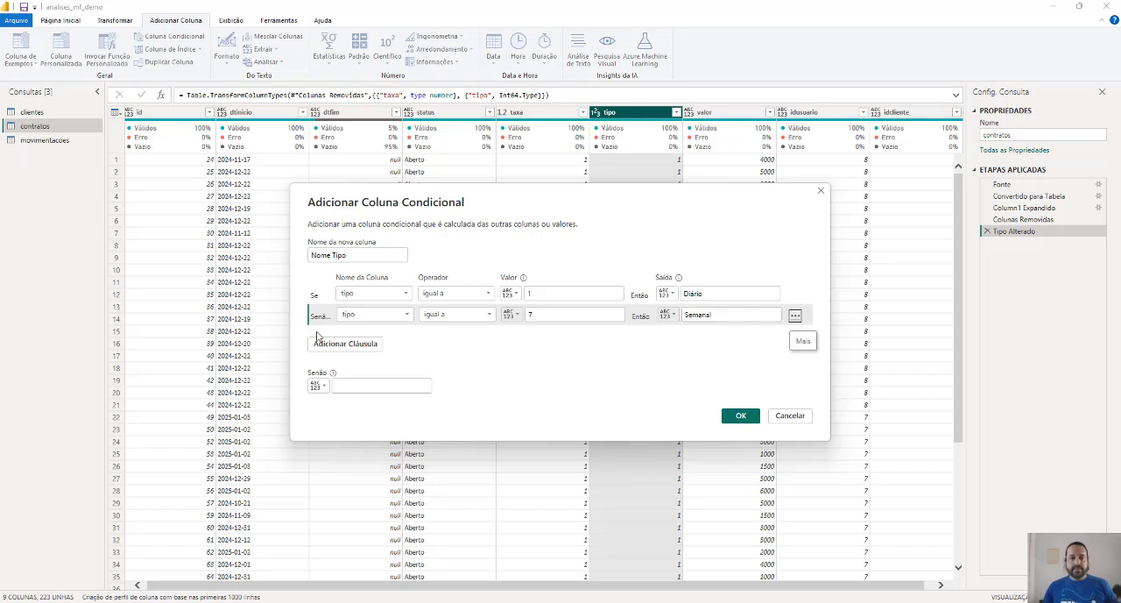
Add a third clause so that tipo equal to 15 outputs Quinzenal
click(347, 344)
click(357, 334)
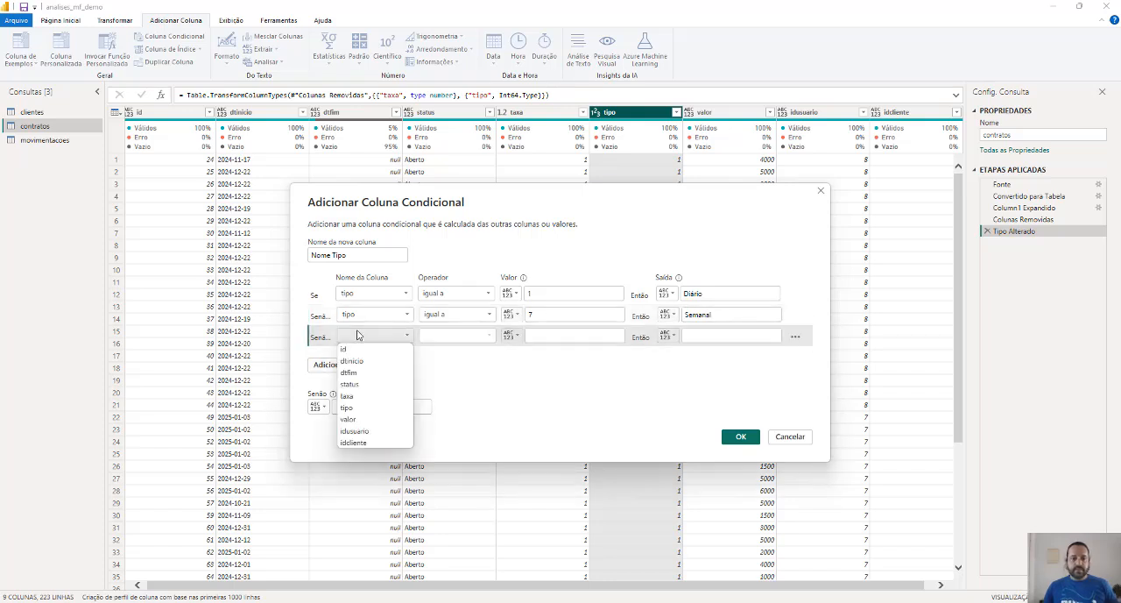
click(366, 407)
click(539, 336)
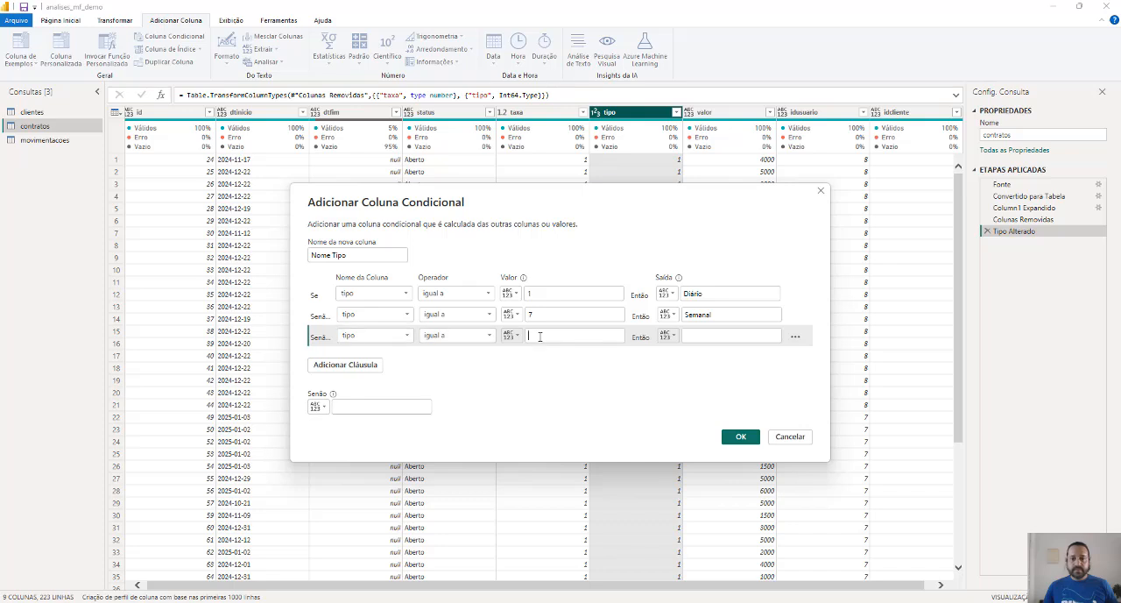
text(15)
key(Tab)
text(Qui)
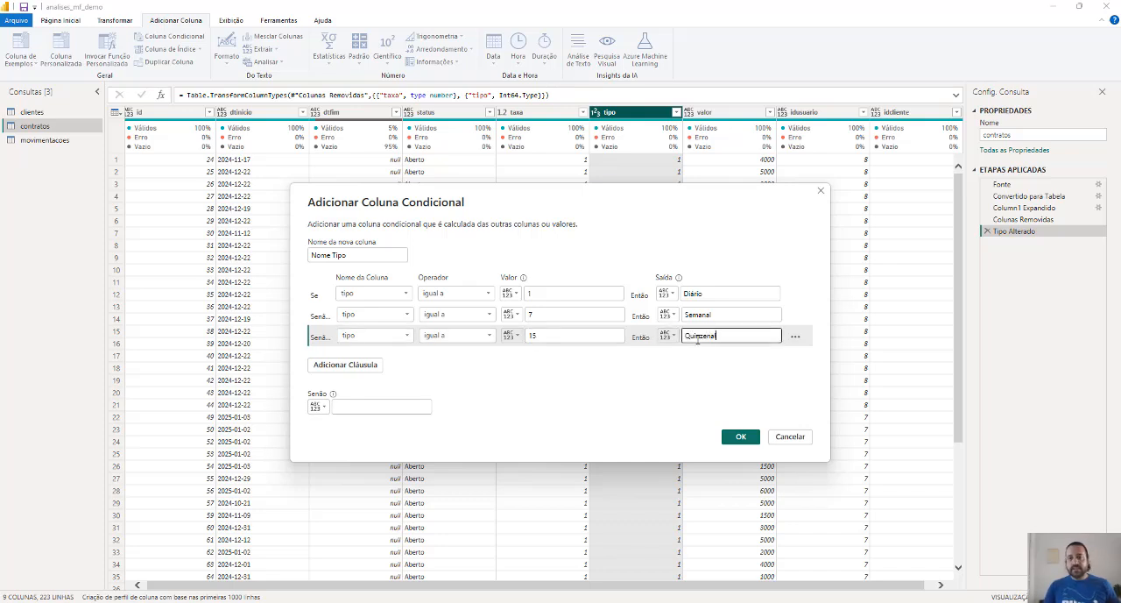
Add a fourth clause so that tipo equal to 30 outputs Mensal, with a capital M
click(357, 369)
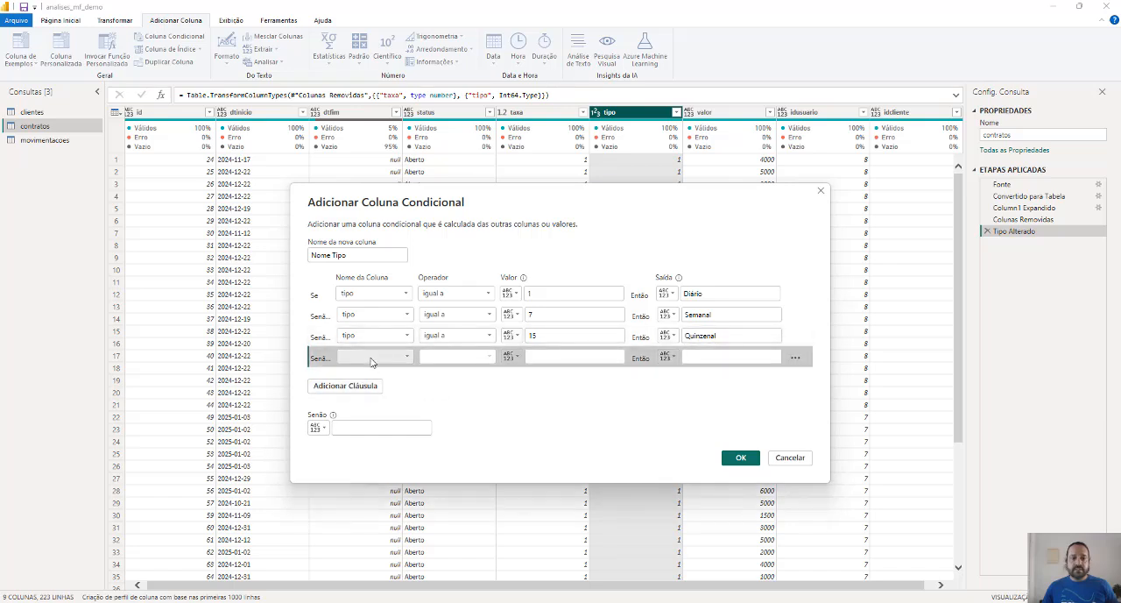
click(372, 356)
click(347, 428)
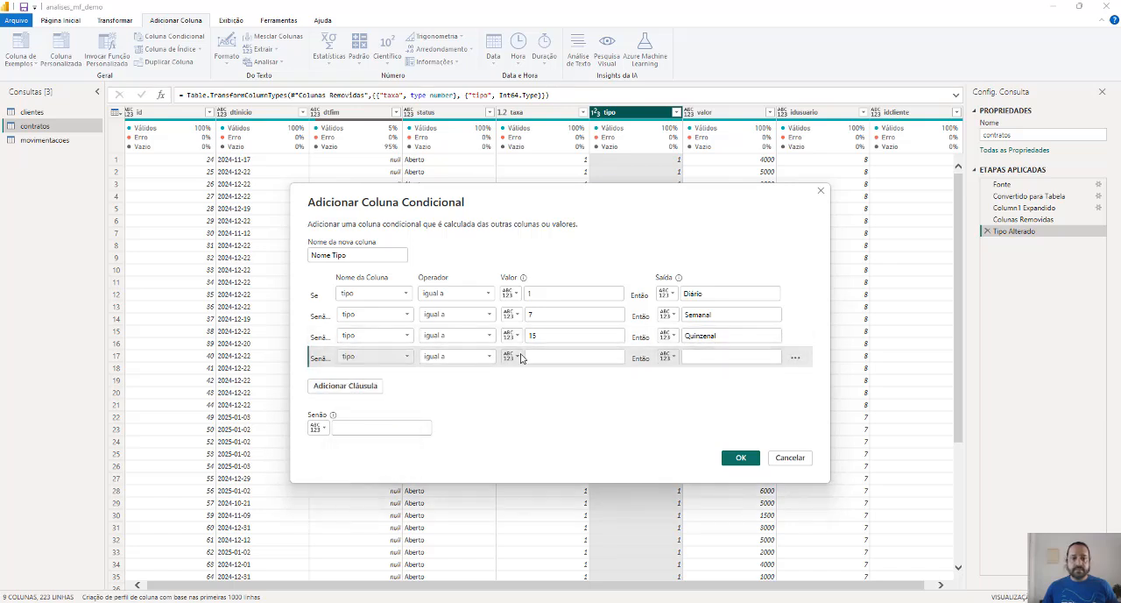
click(568, 355)
text(30)
key(Tab)
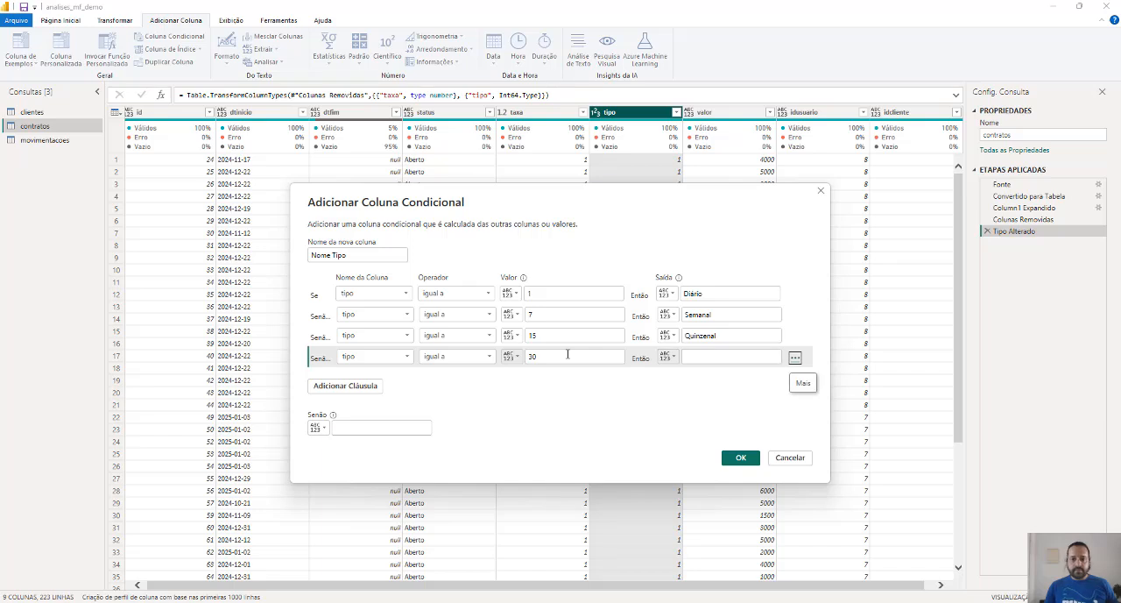
click(715, 356)
text(mensal)
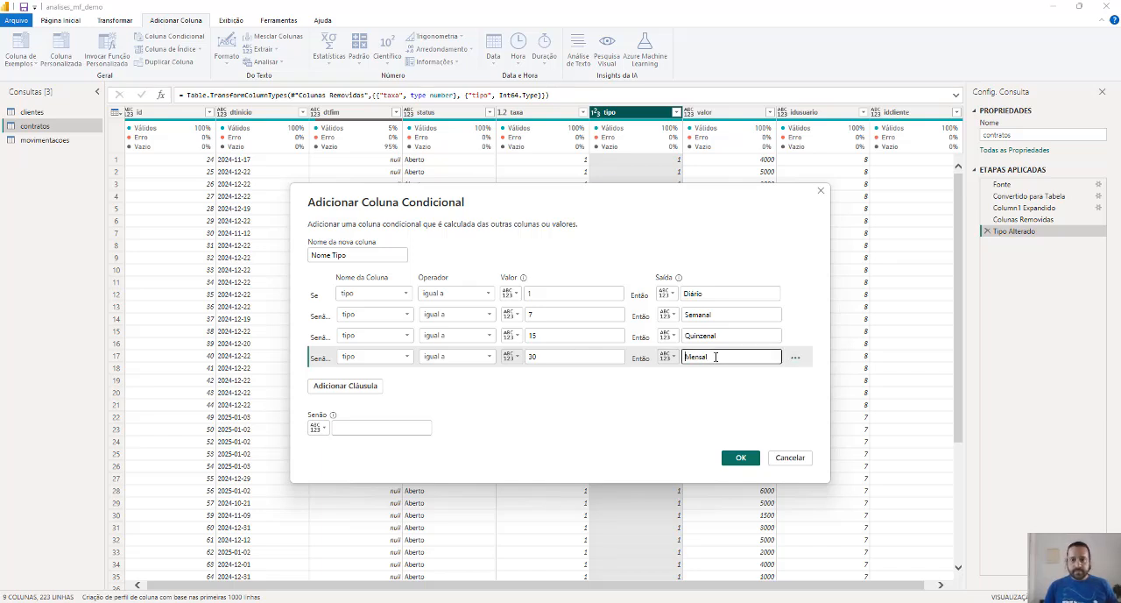
key(Delete)
text(M)
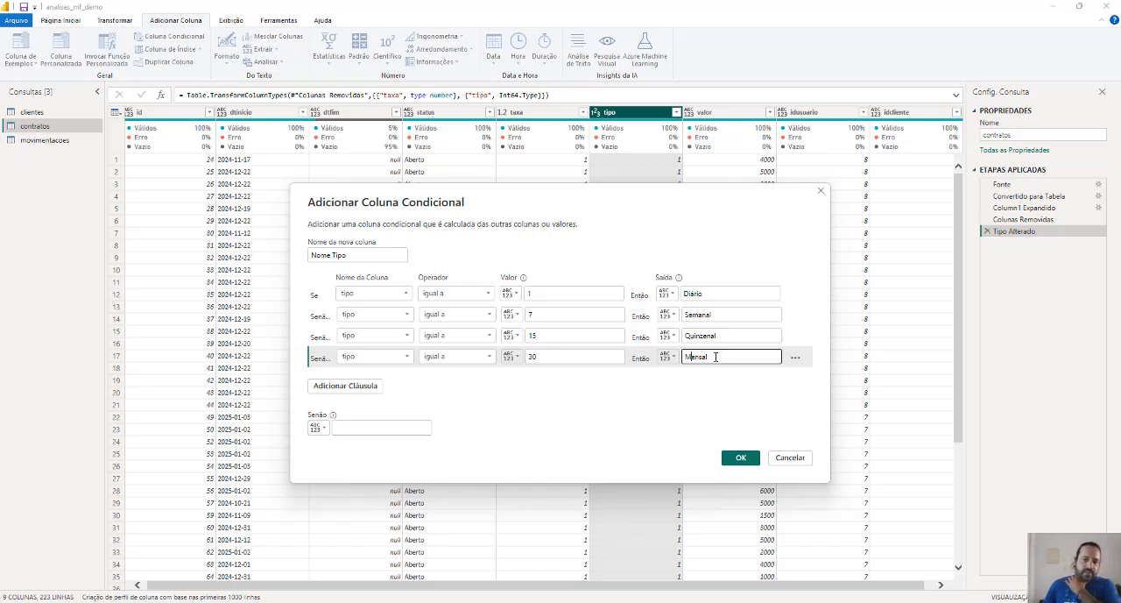
Create the Nome Tipo conditional column and set the valor column's data type to Número decimal fixo
click(740, 458)
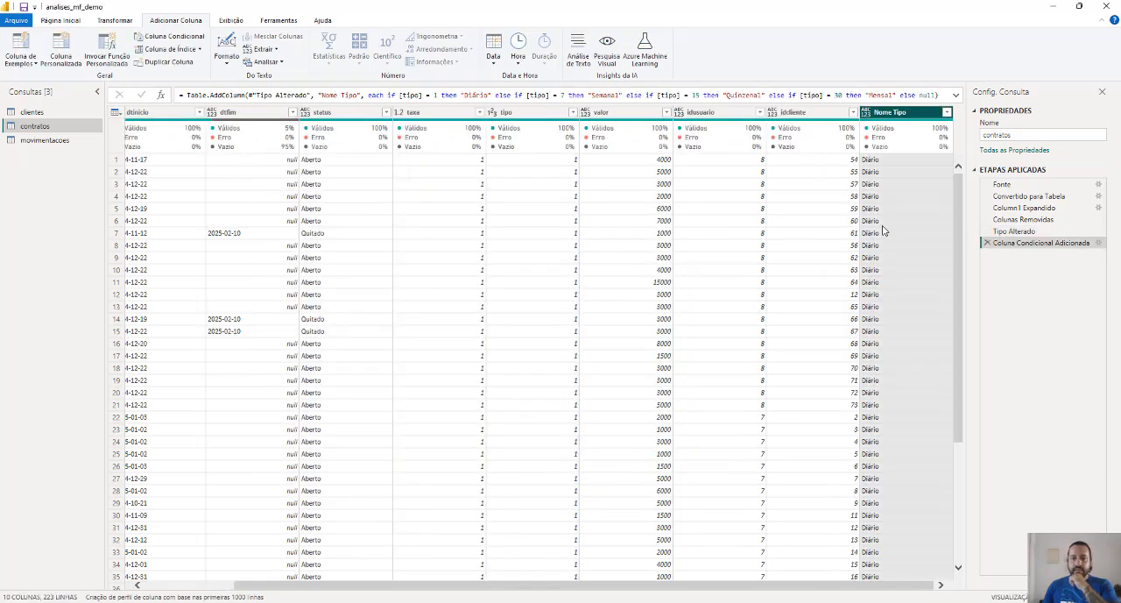
drag(327, 586, 222, 585)
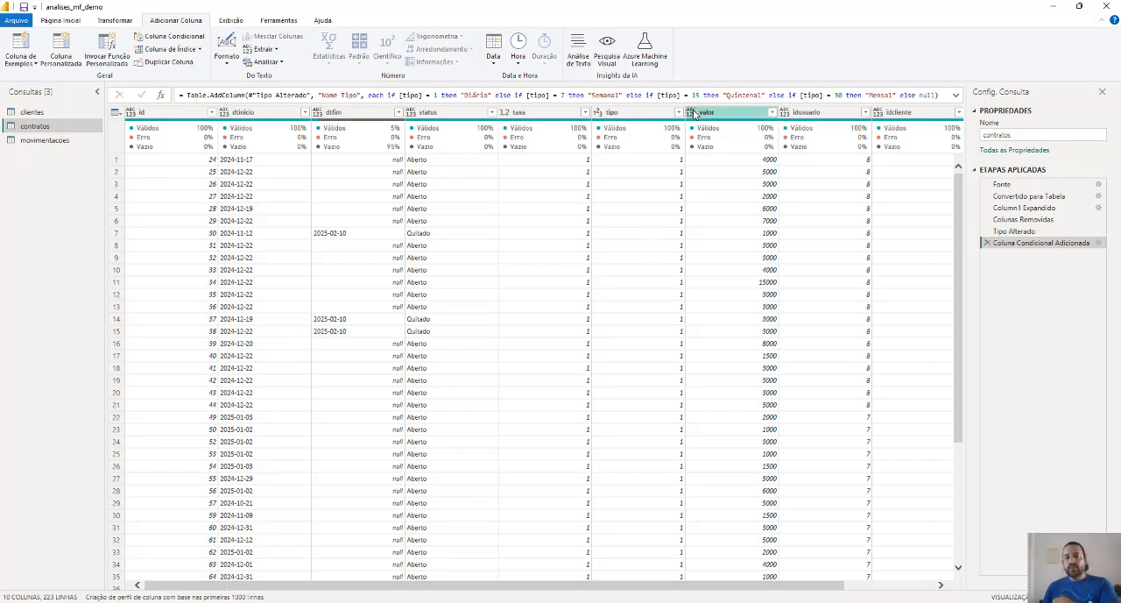
click(692, 113)
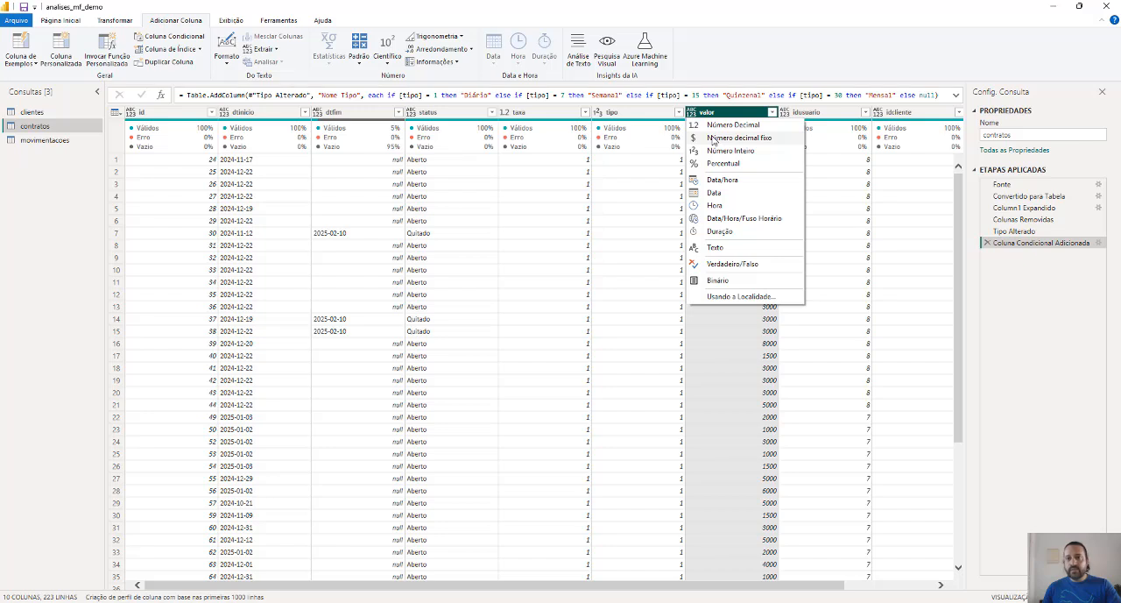
click(713, 141)
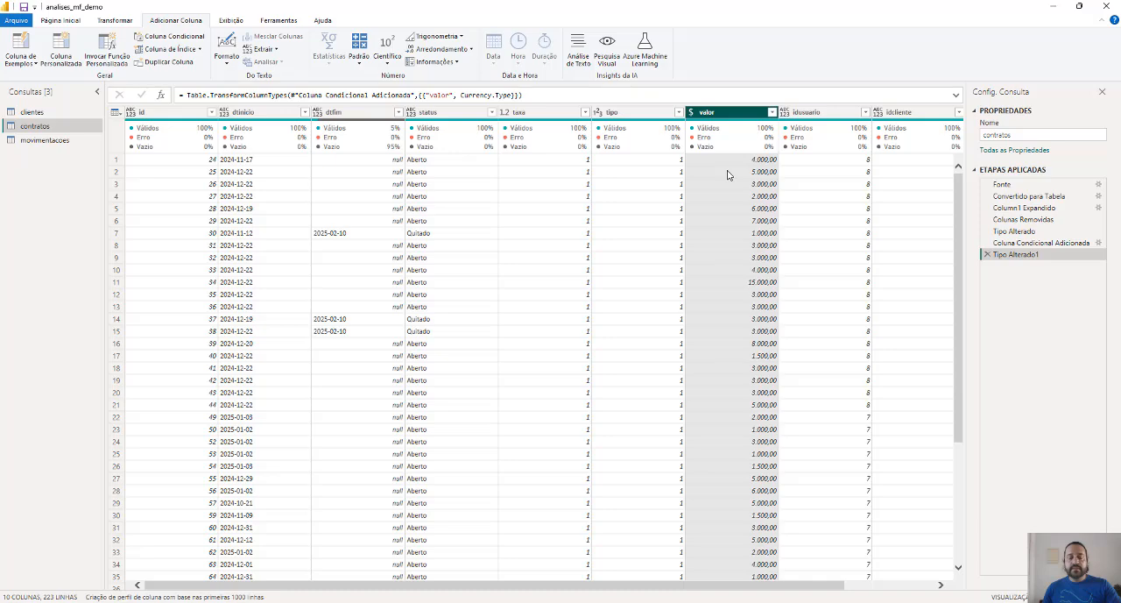
Close the query editor with the changes applied and return to the report view
click(61, 20)
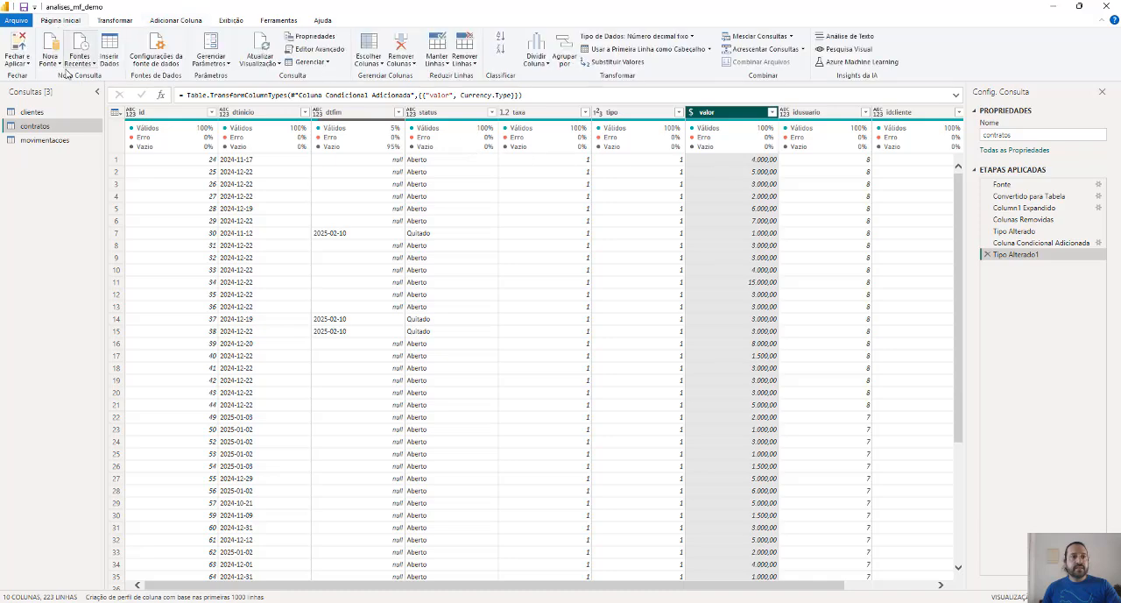
click(19, 48)
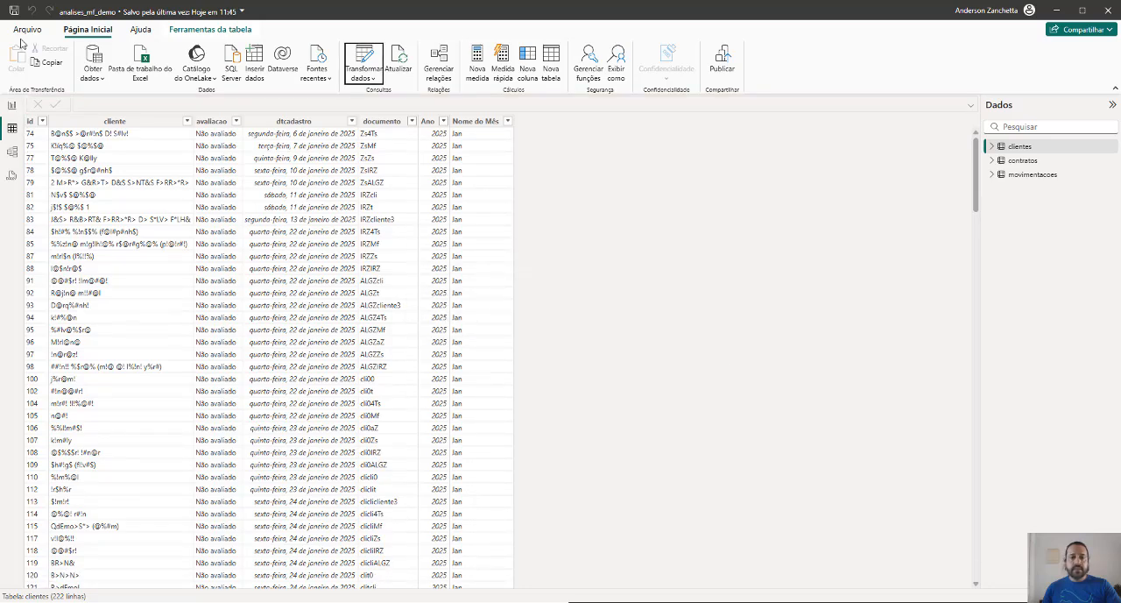
click(12, 105)
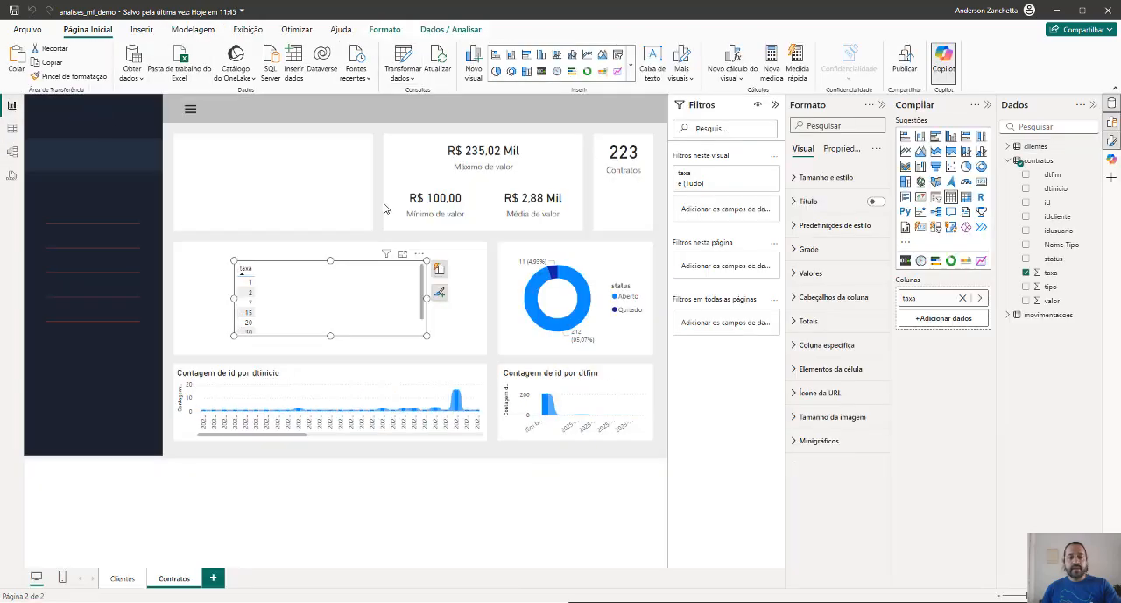
Replace the taxa table with a stacked column chart showing Nome Tipo on the X axis and the count of Nome Tipo on the Y axis
key(Delete)
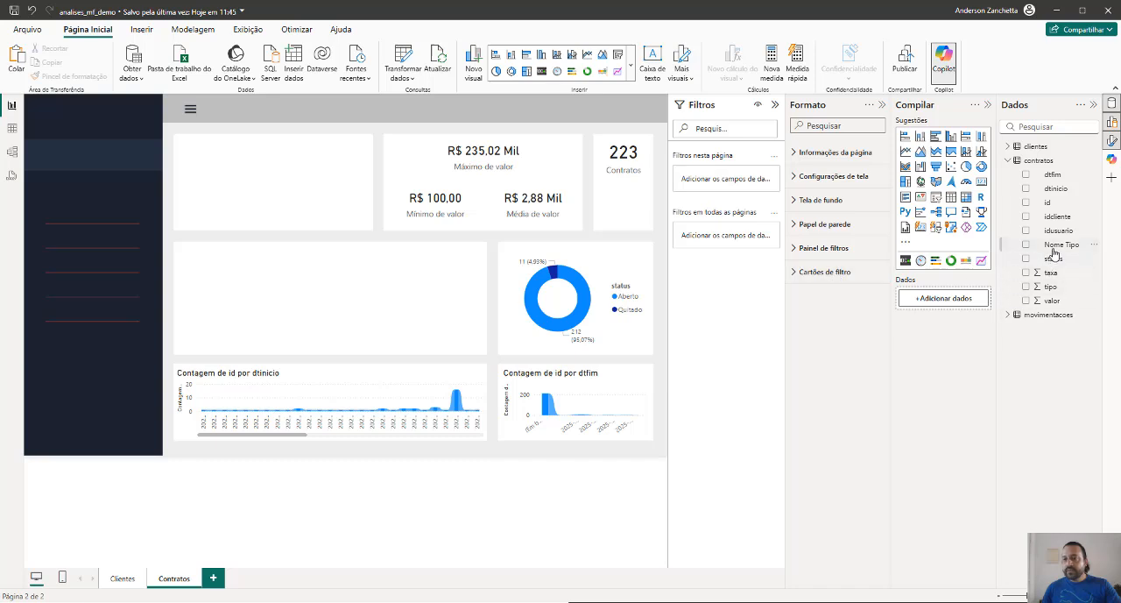
drag(1058, 246, 394, 283)
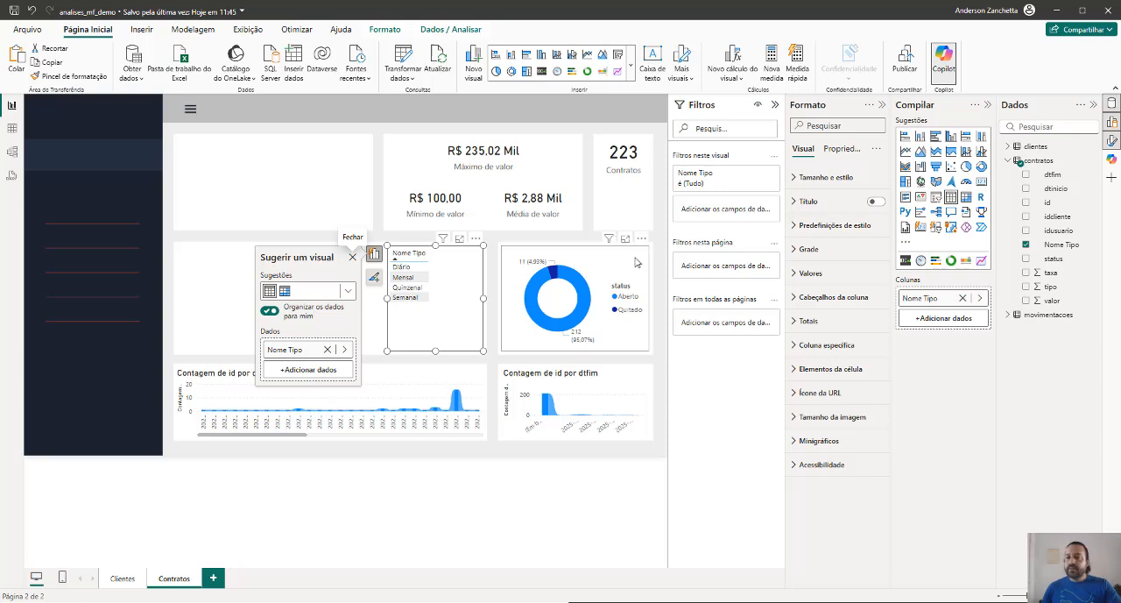
click(920, 137)
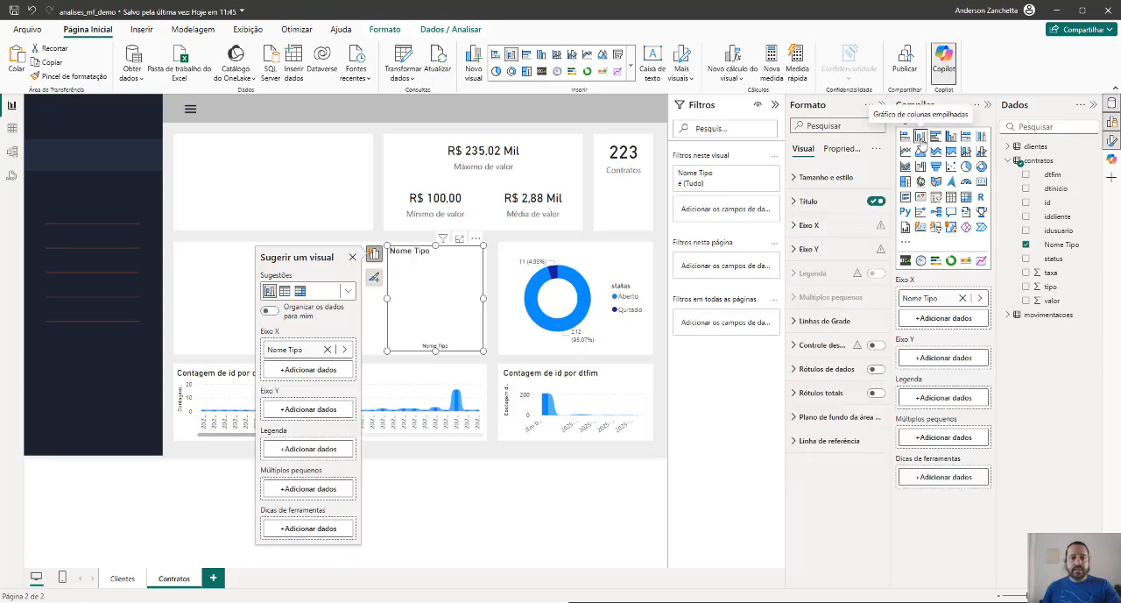
click(311, 410)
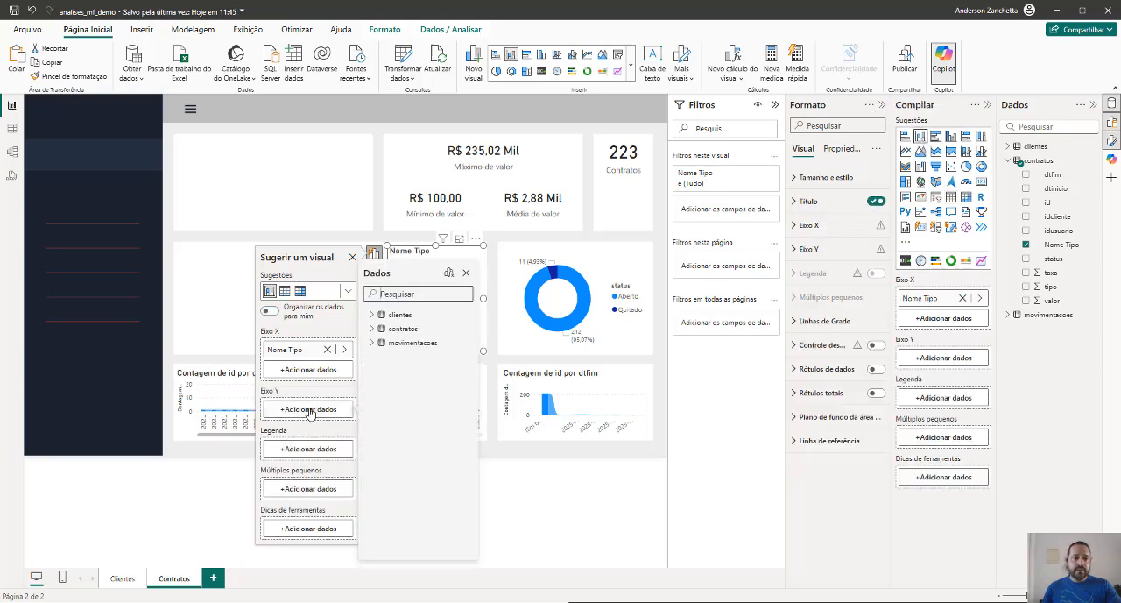
click(372, 329)
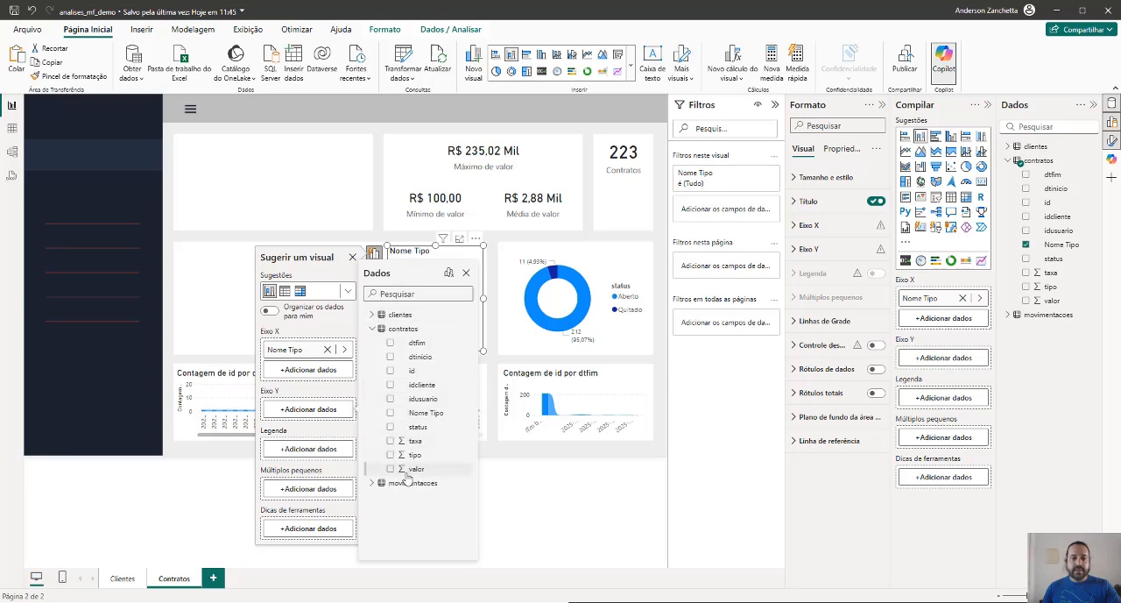
click(391, 415)
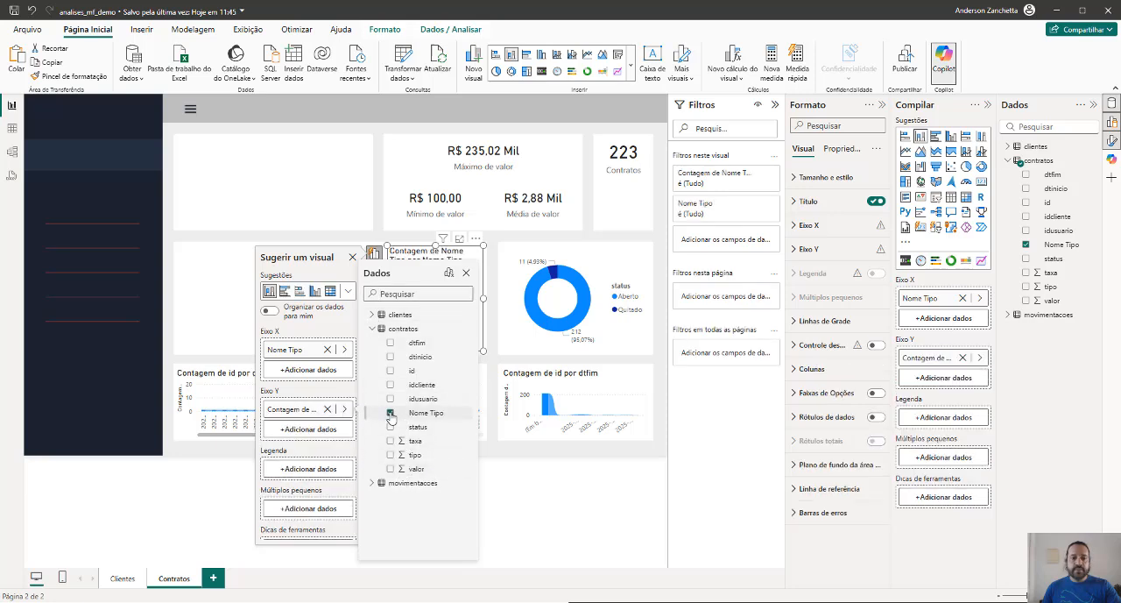
click(216, 523)
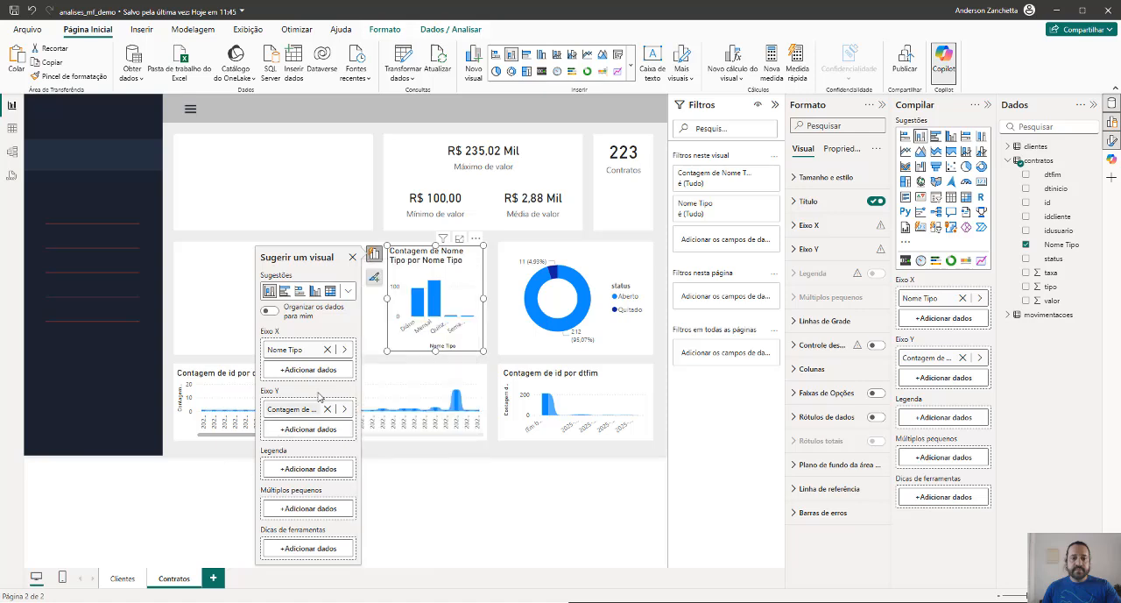
Close the visual suggestions and widen the Nome Tipo column chart to fill its white card
click(352, 260)
drag(387, 302, 178, 308)
mouse_move(260, 320)
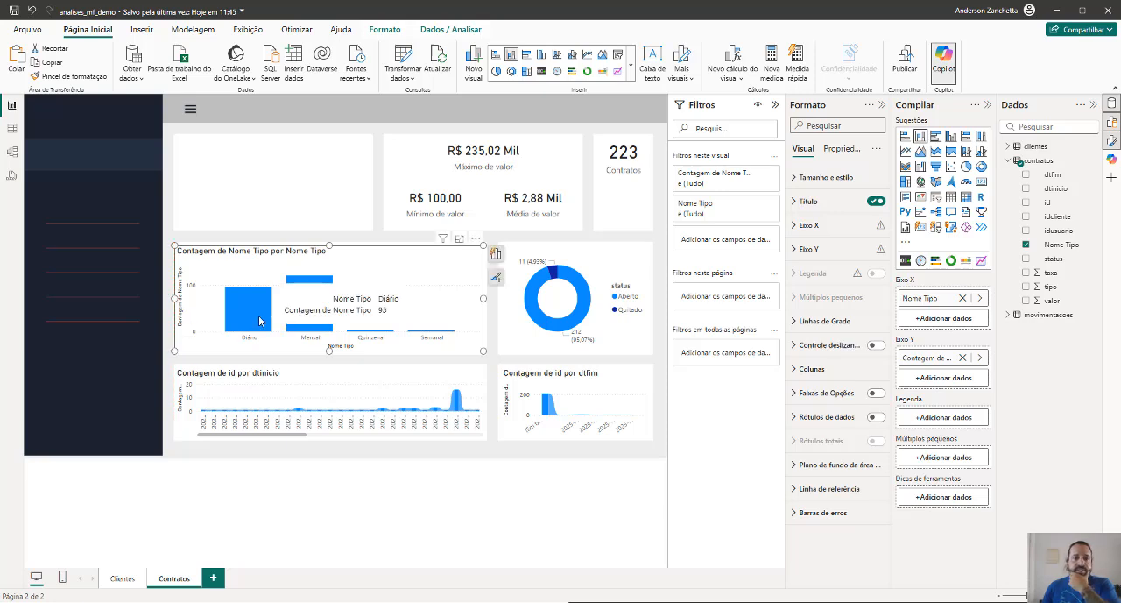
mouse_move(309, 309)
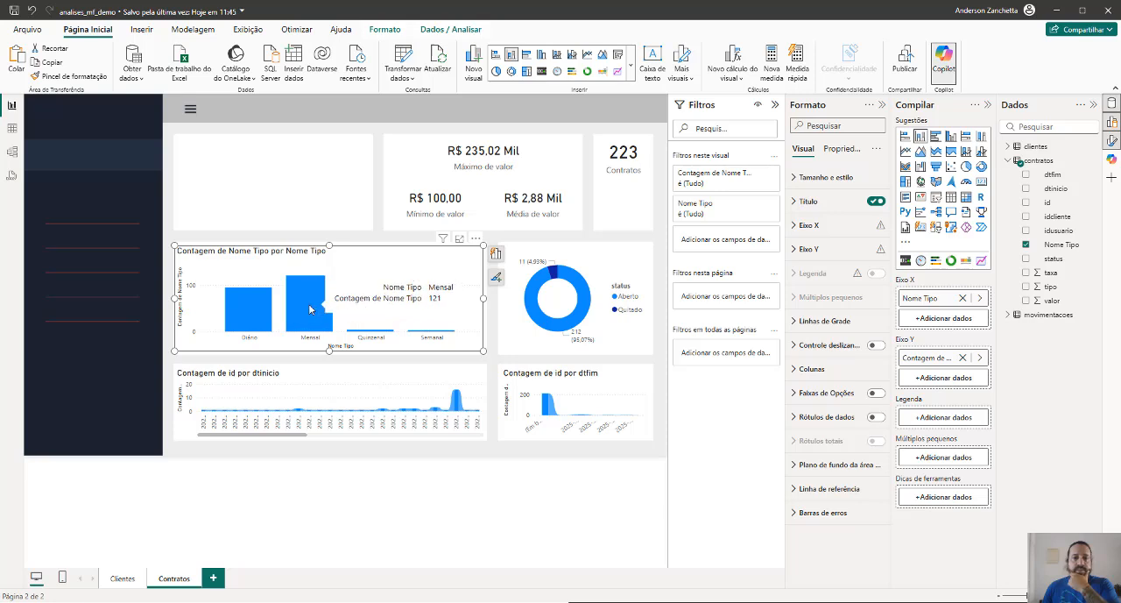
mouse_move(368, 334)
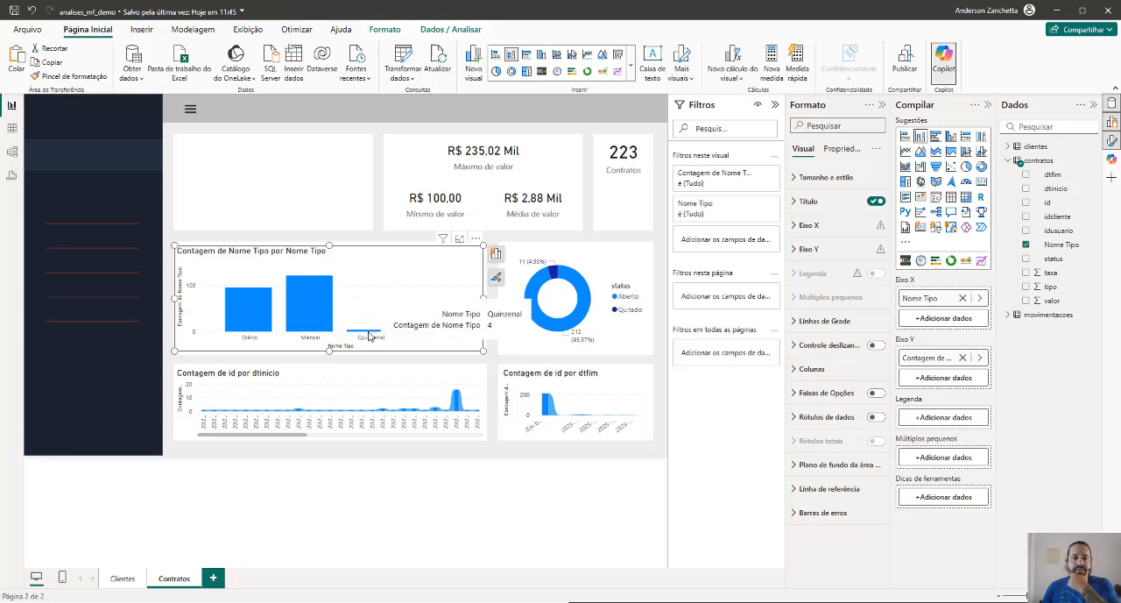
mouse_move(429, 336)
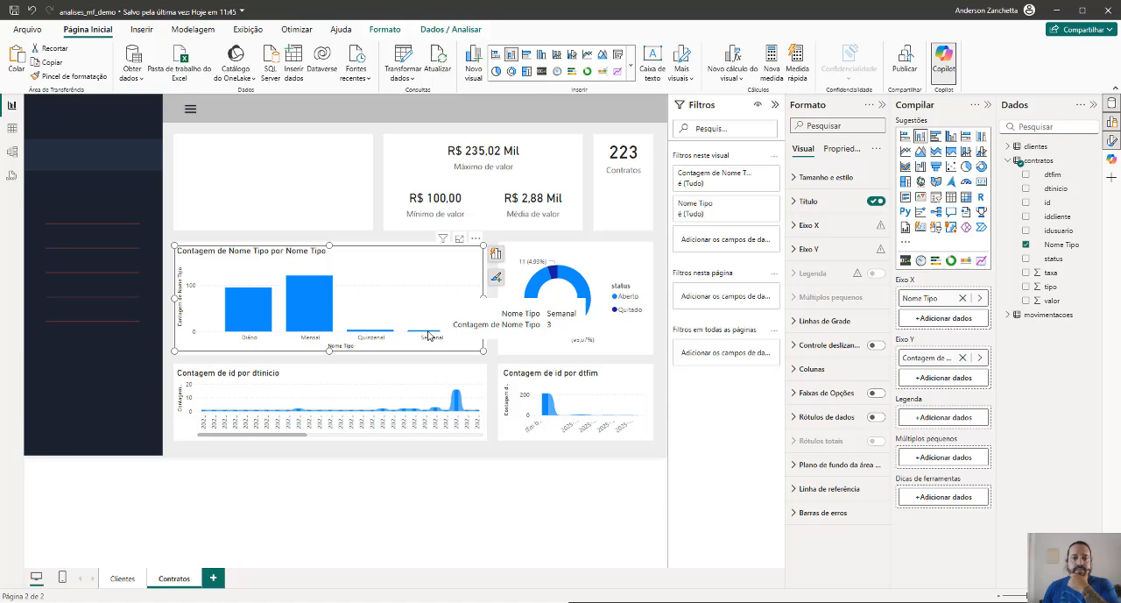
mouse_move(515, 324)
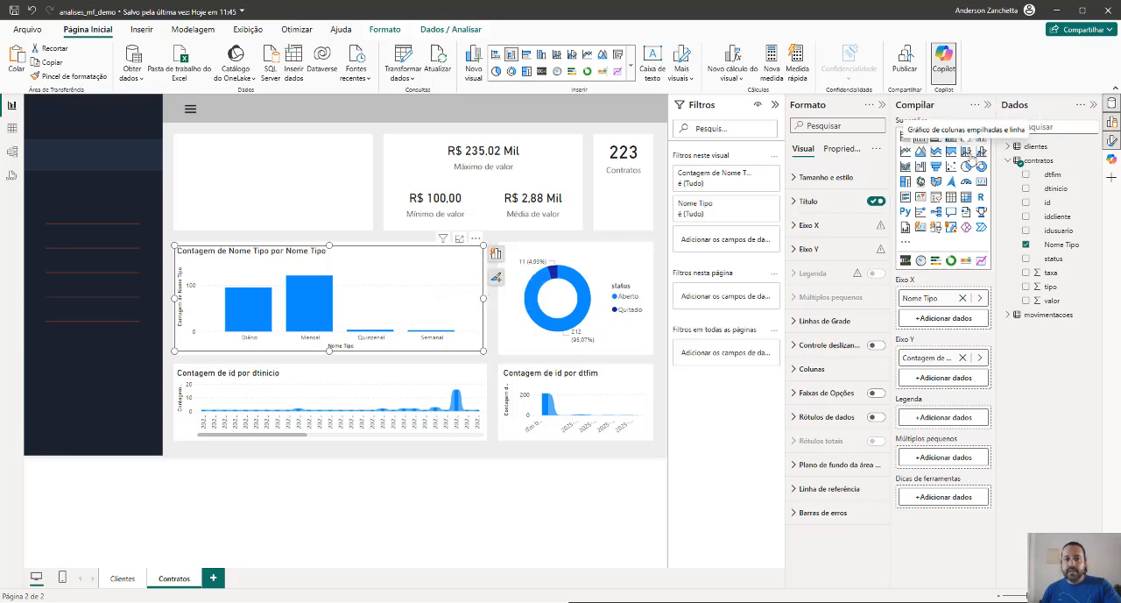
Try the Nome Tipo chart as a treemap, funnel and waterfall, and settle on a donut chart
click(906, 181)
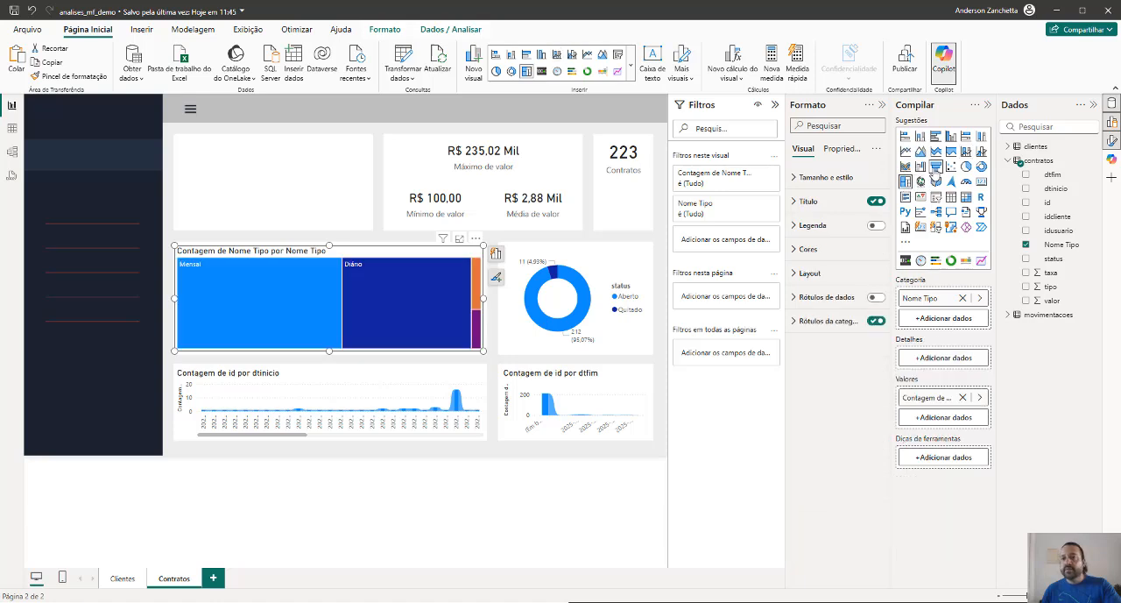
click(935, 167)
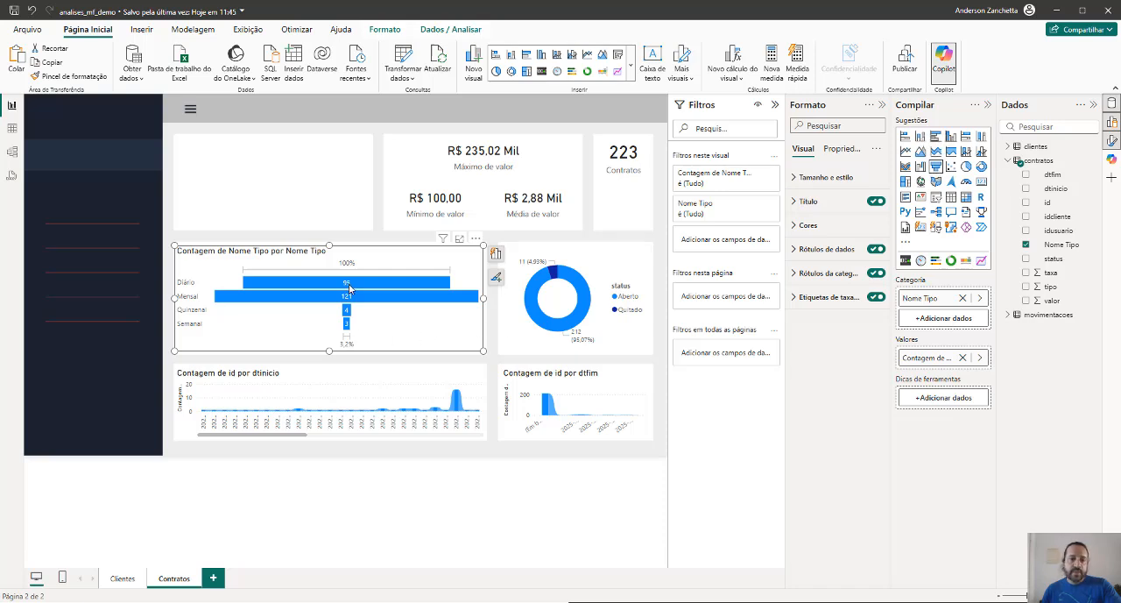
click(919, 168)
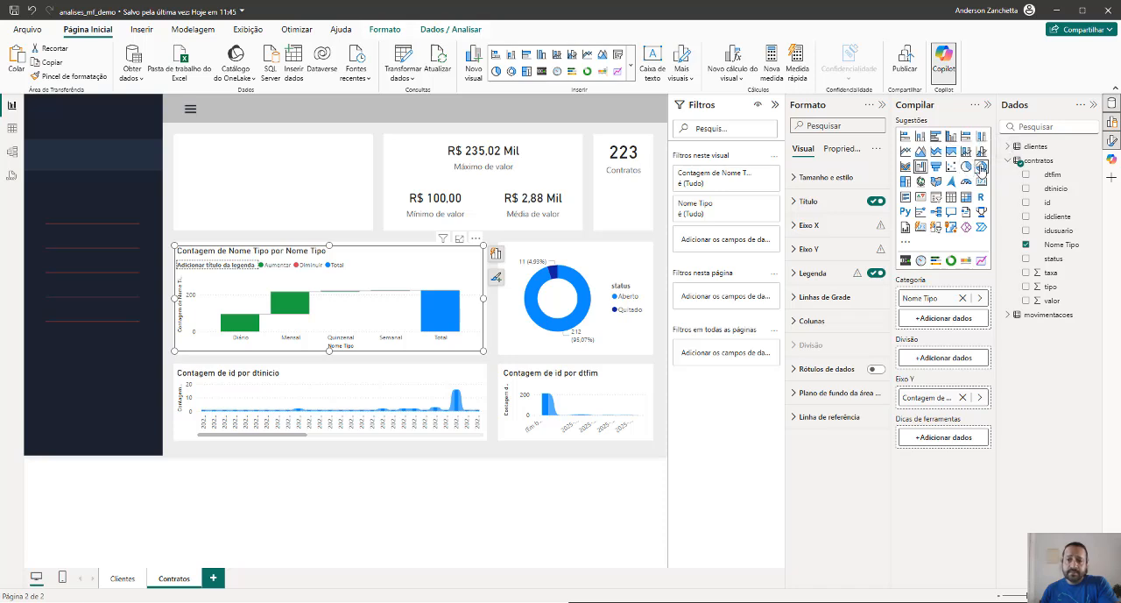
click(981, 166)
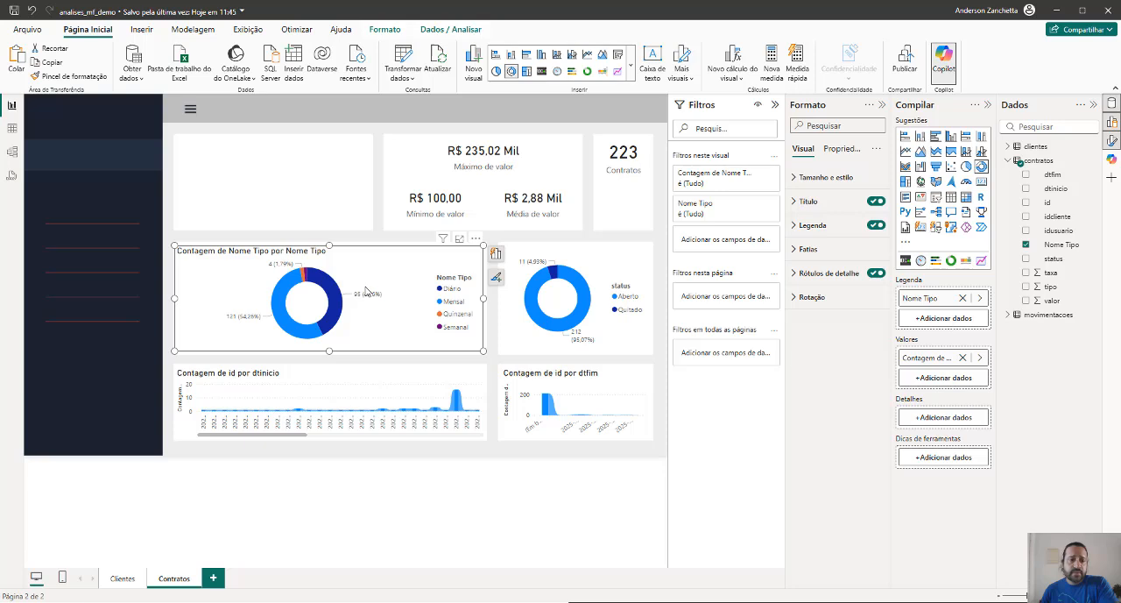
Narrow the Nome Tipo donut to half its card and place the status donut beside it in the other half
drag(175, 297, 179, 300)
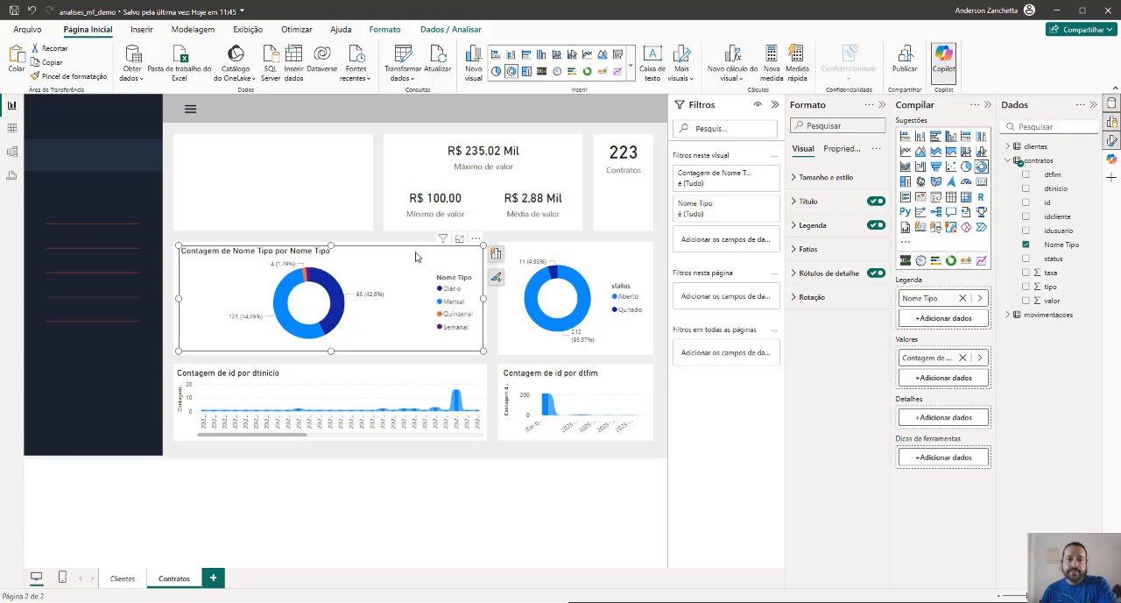
drag(483, 298, 345, 300)
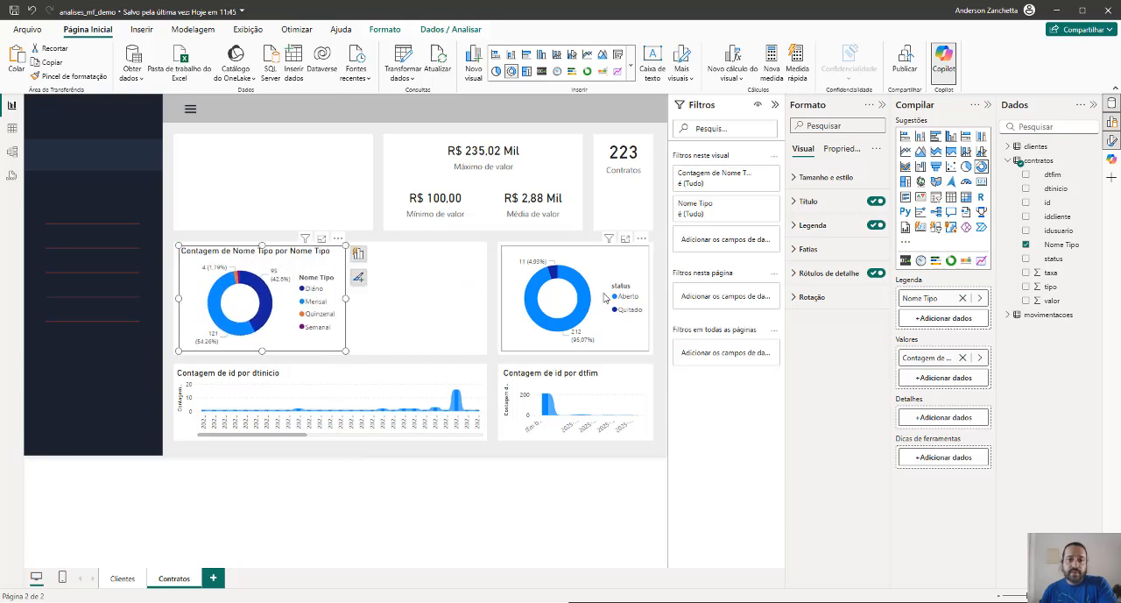
drag(607, 283, 445, 283)
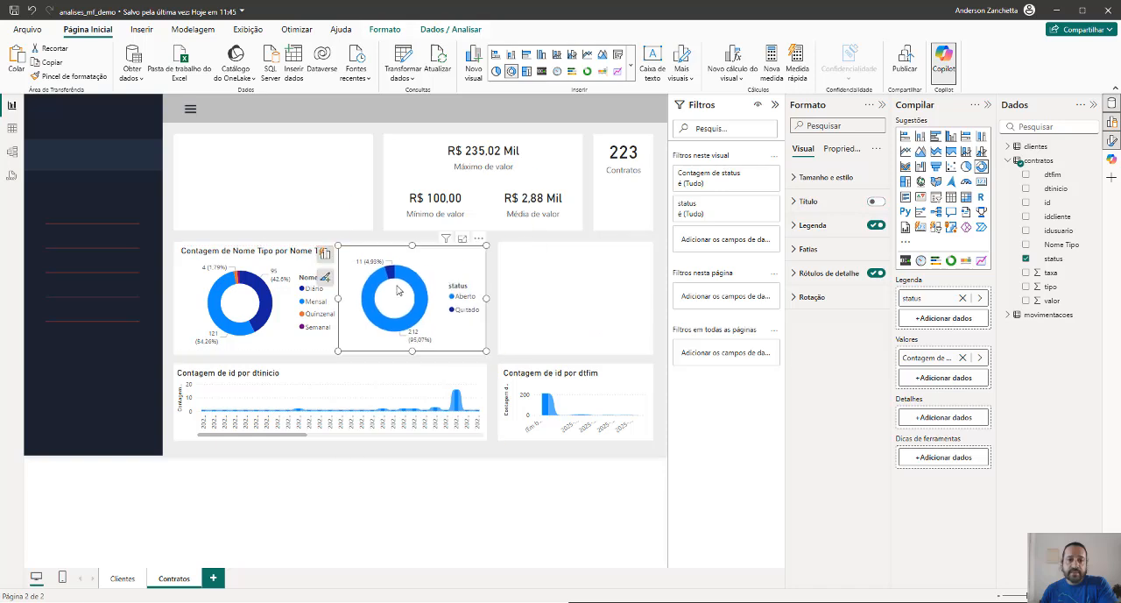
mouse_move(339, 297)
mouse_down()
mouse_move(347, 299)
mouse_move(333, 302)
mouse_up()
click(325, 317)
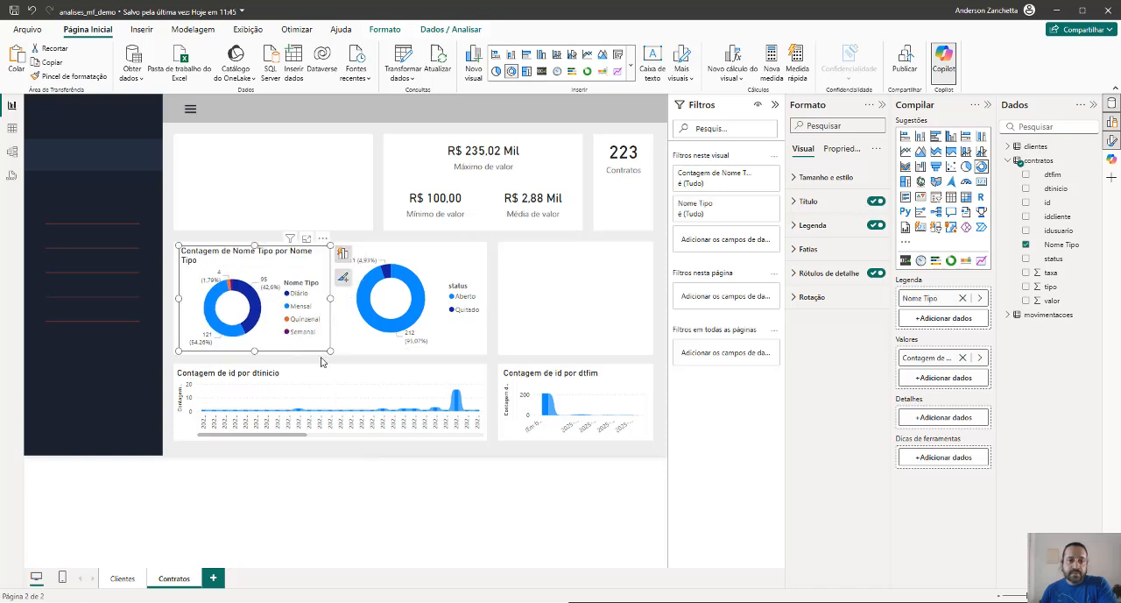
click(321, 361)
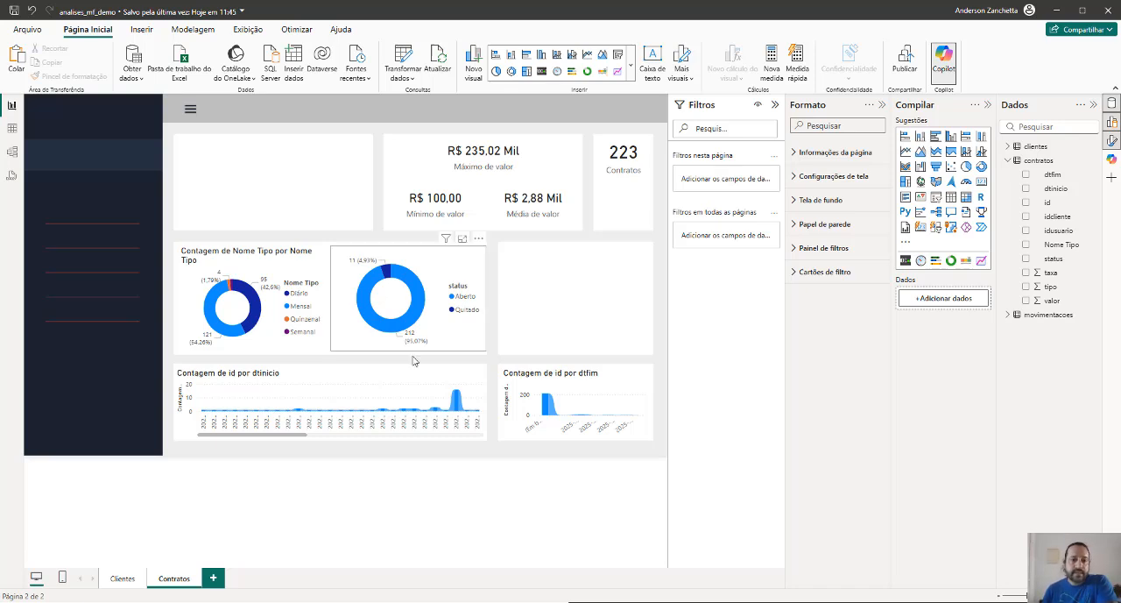
Examine the contract counts along the timeline of the Contagem de id por dtinicio chart
click(441, 400)
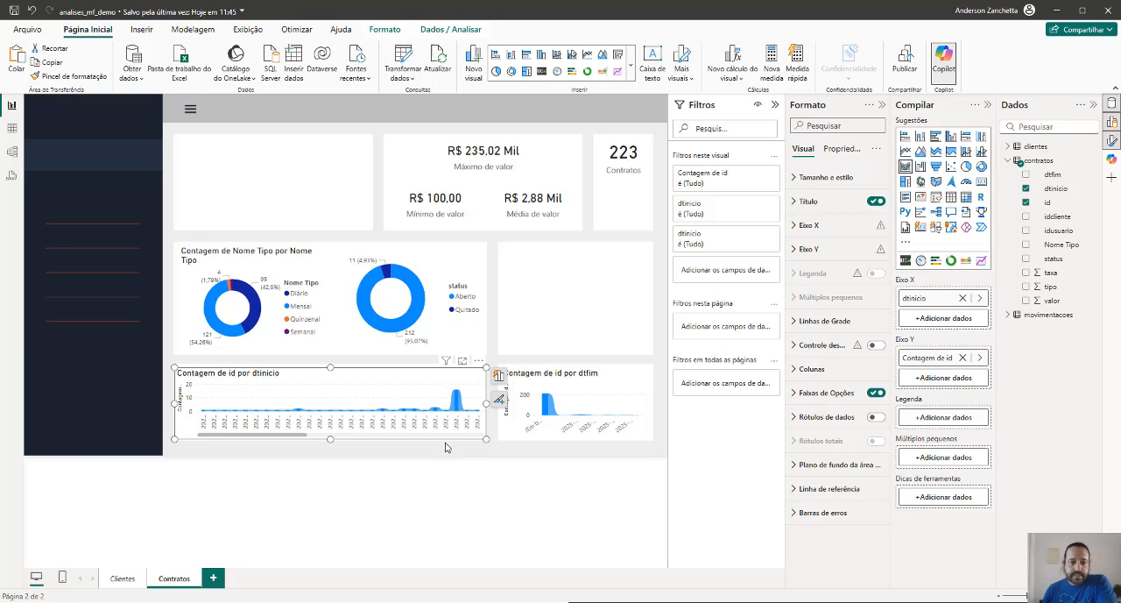
scroll(457, 441, down, 5)
scroll(456, 441, down, 3)
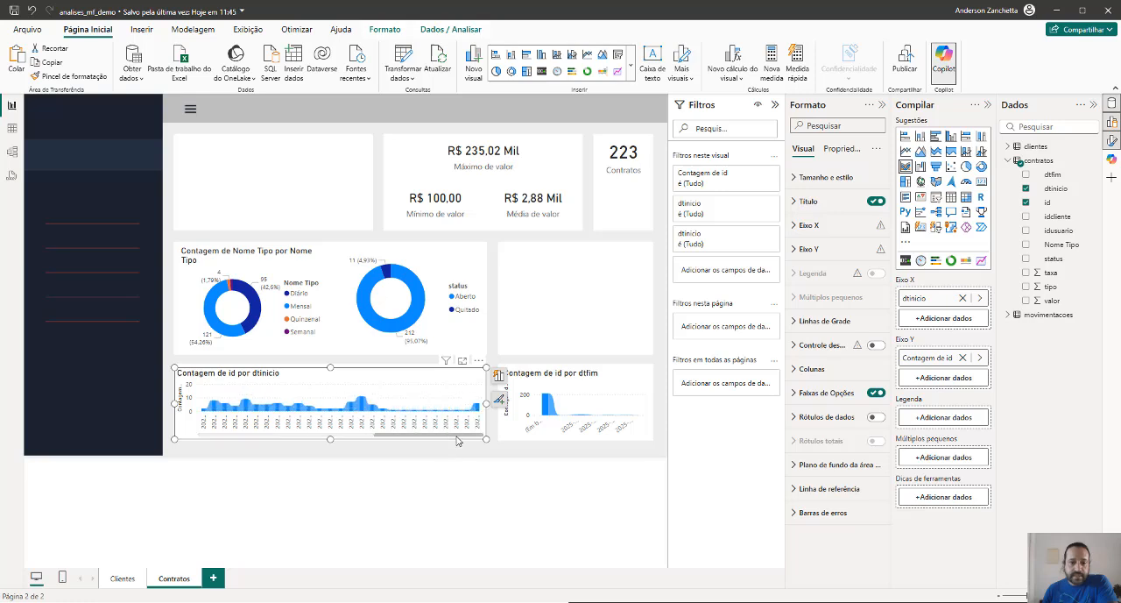
scroll(457, 441, up, 8)
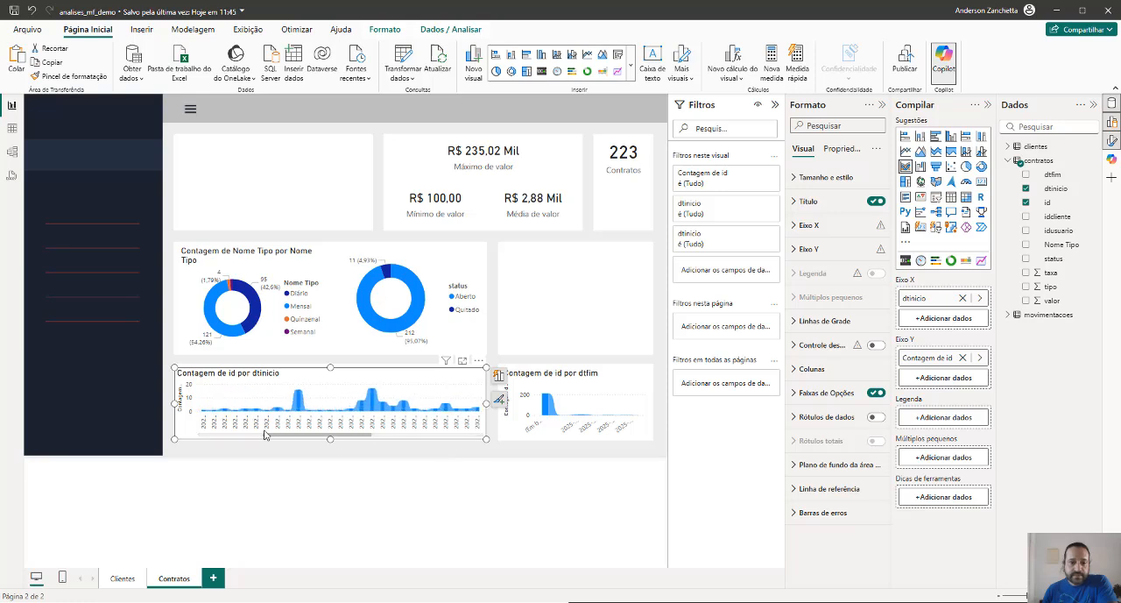
click(429, 483)
click(455, 382)
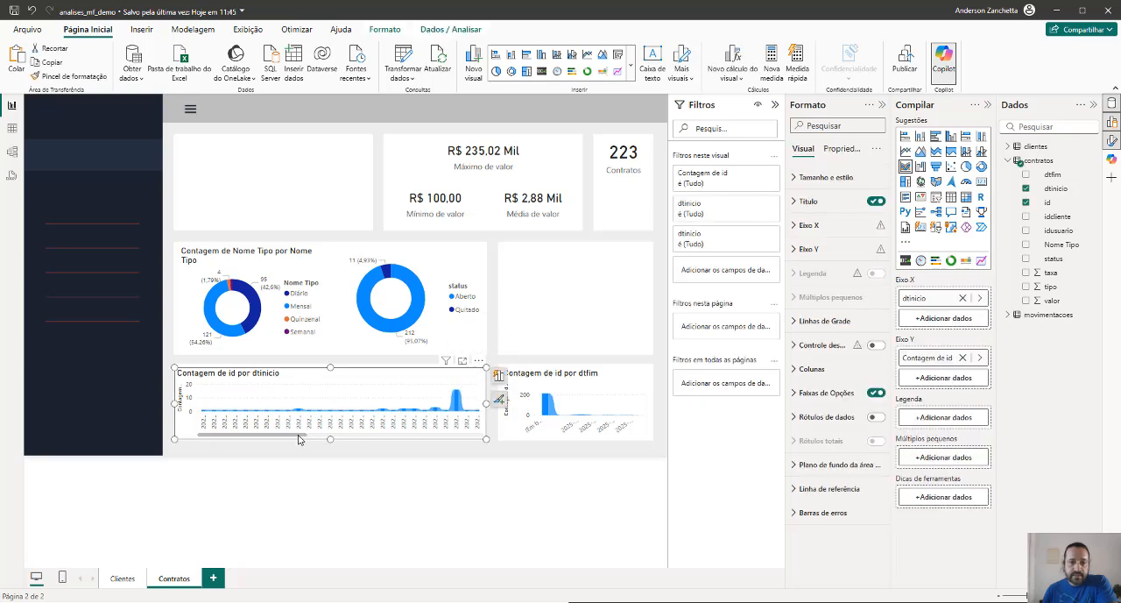
mouse_move(298, 436)
mouse_down()
mouse_move(483, 440)
mouse_move(302, 451)
mouse_up()
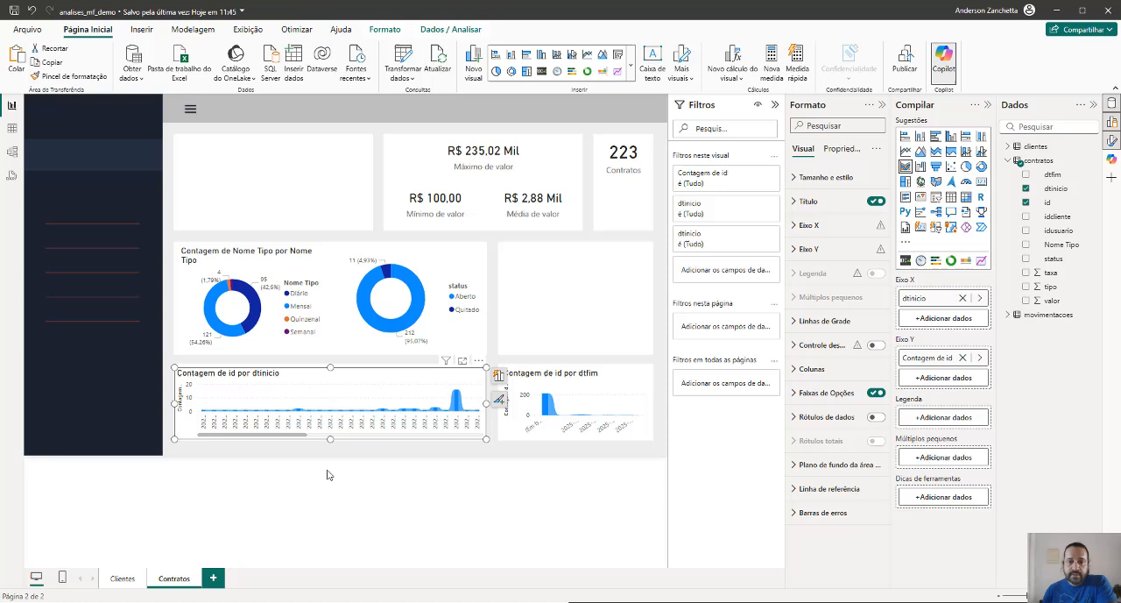
Cross-filter the page by the Diário slice of the Nome Tipo donut and clear that filter
click(427, 473)
click(257, 309)
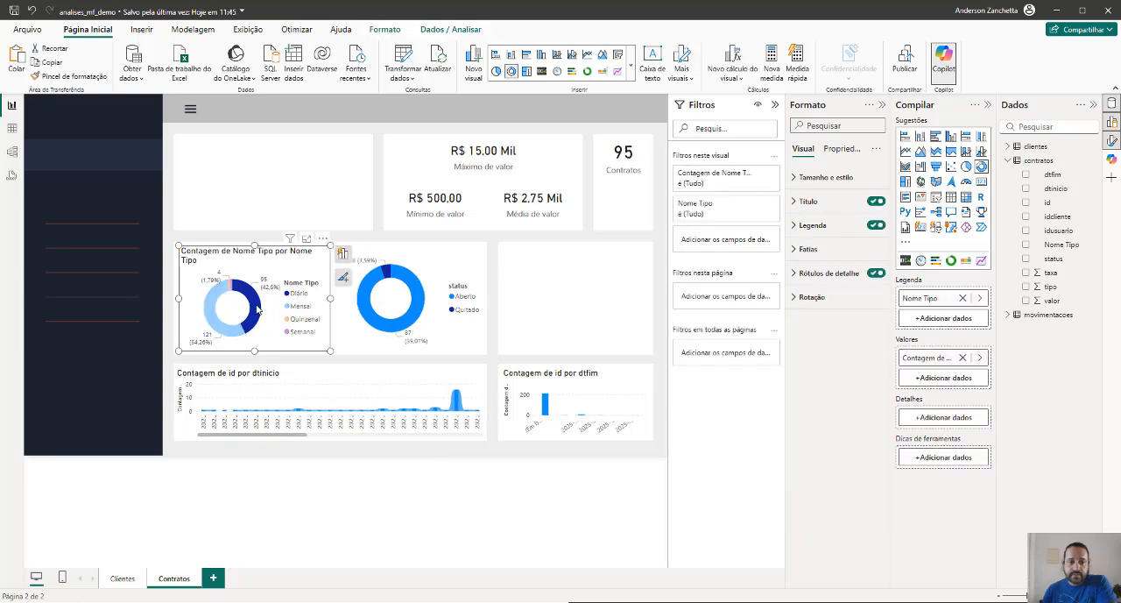
click(257, 308)
Examine the rest of the dtinicio chart's timeline, its axis sorting options, and the neighbouring dtfim chart
drag(241, 440, 415, 441)
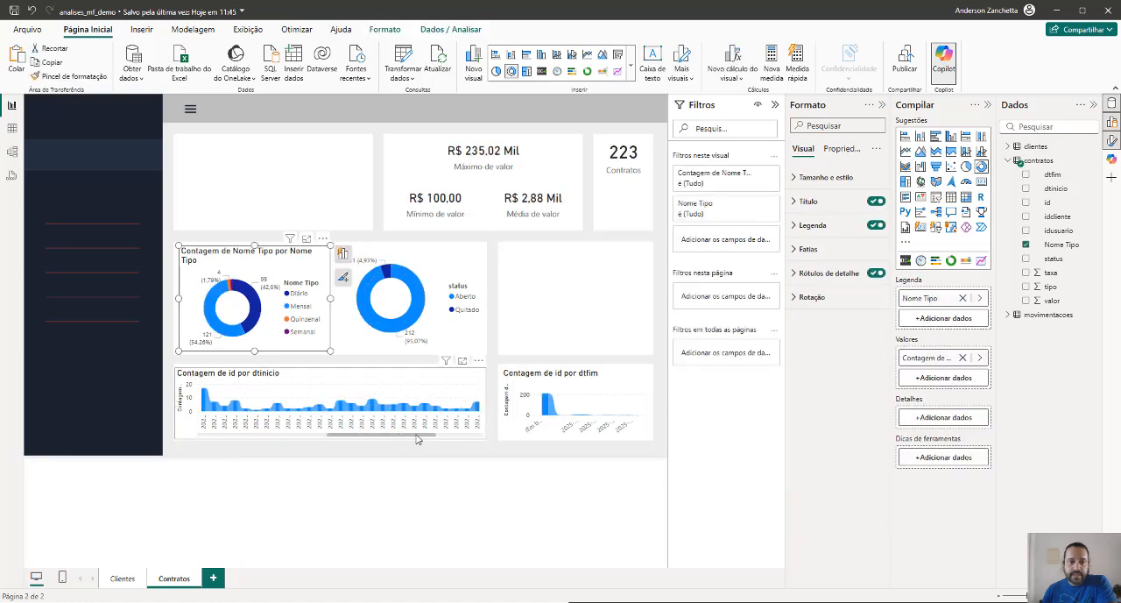
click(478, 361)
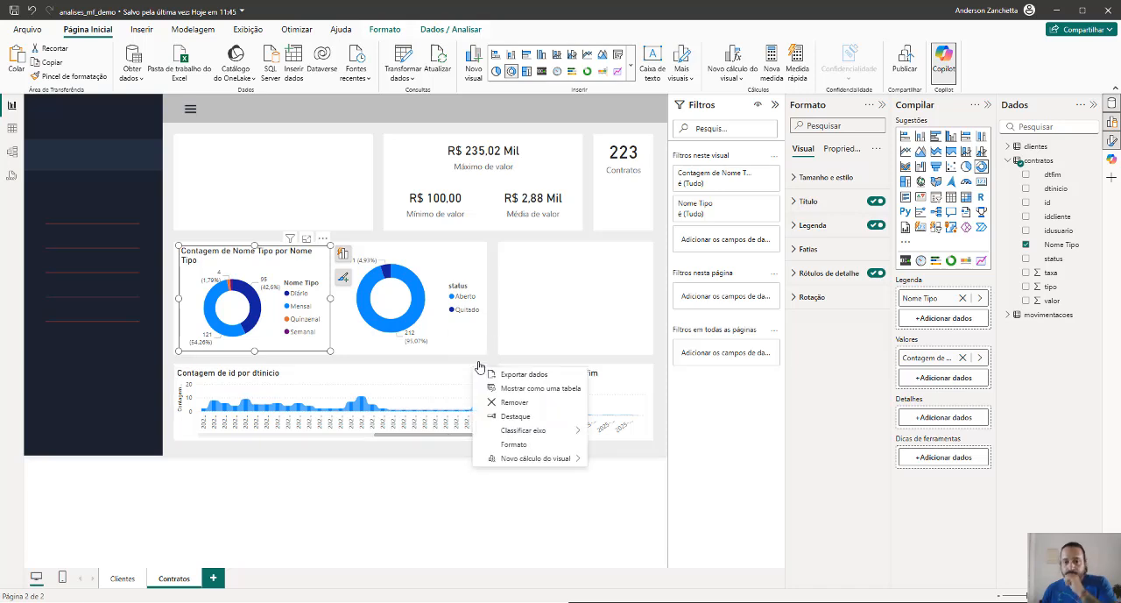
mouse_move(543, 432)
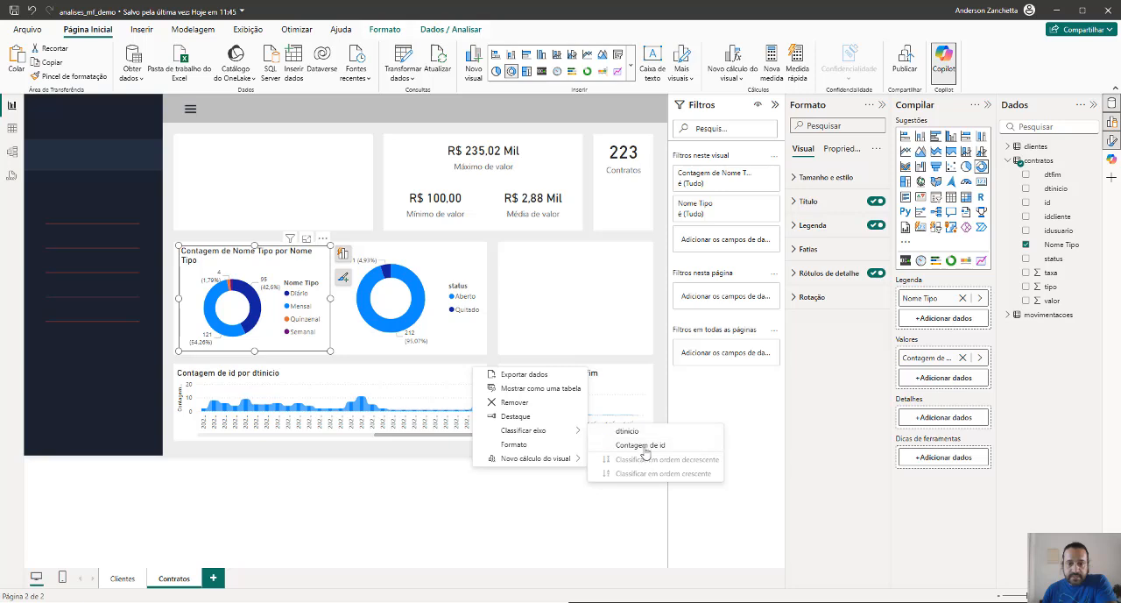
mouse_move(547, 459)
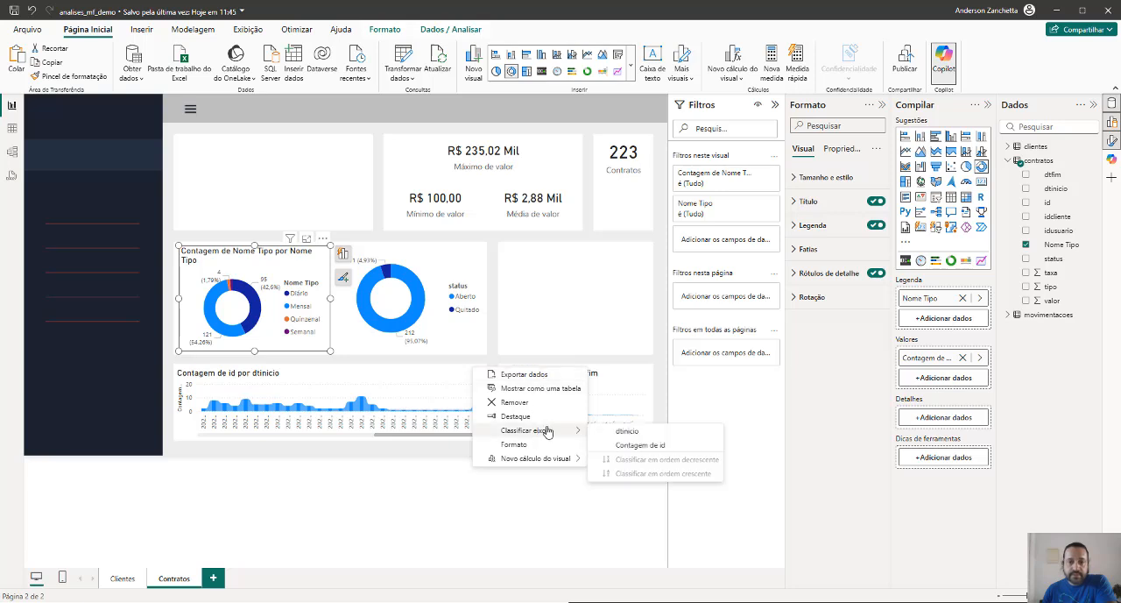
click(682, 416)
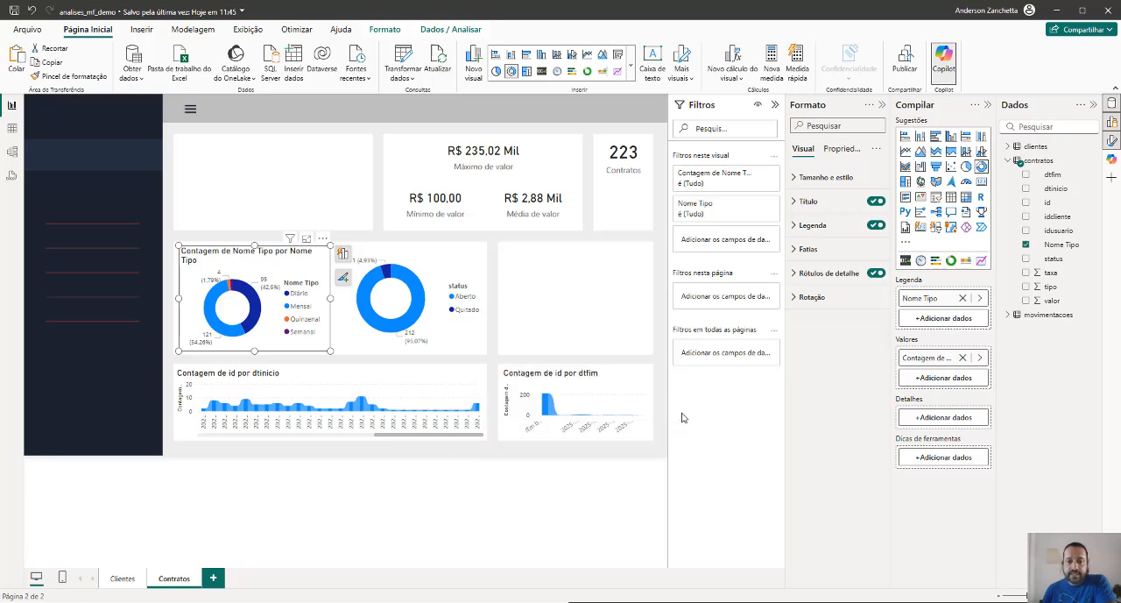
click(477, 394)
drag(388, 440, 213, 438)
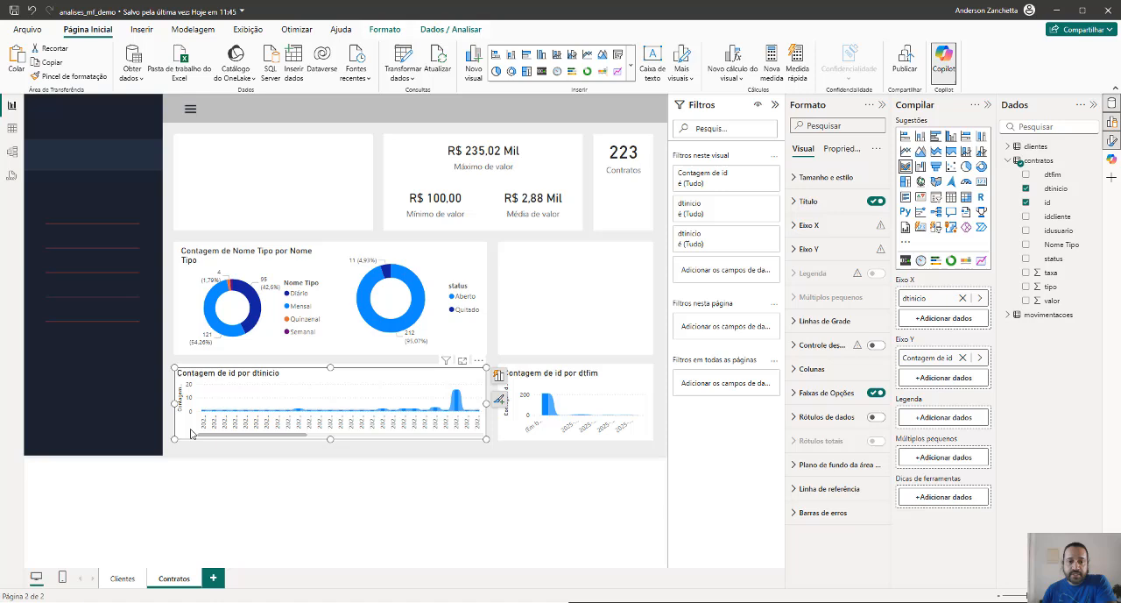
click(323, 486)
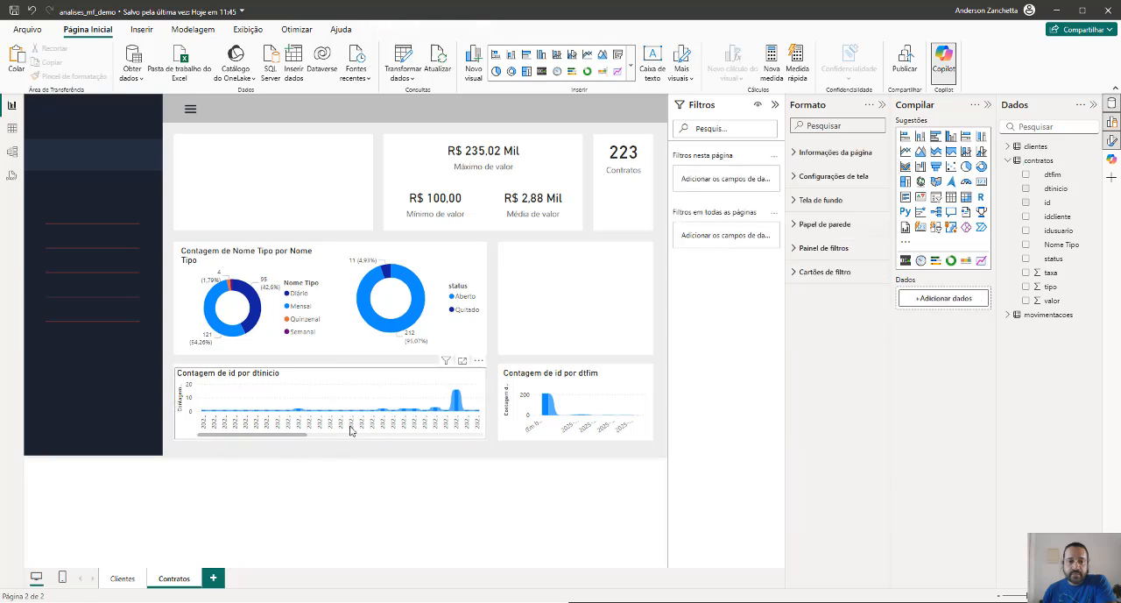
click(457, 402)
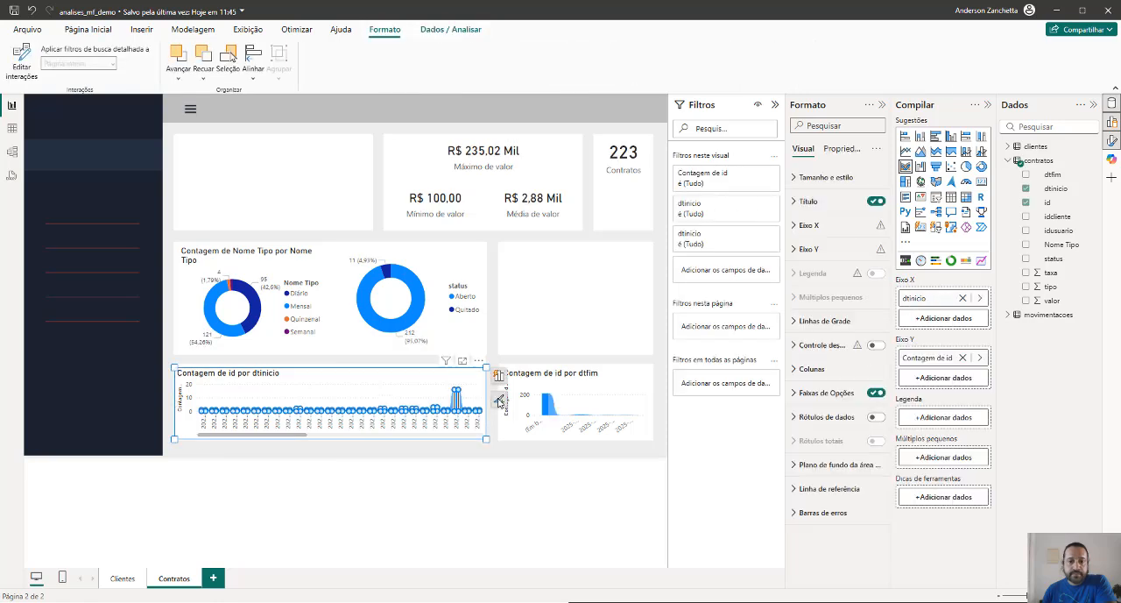
click(553, 411)
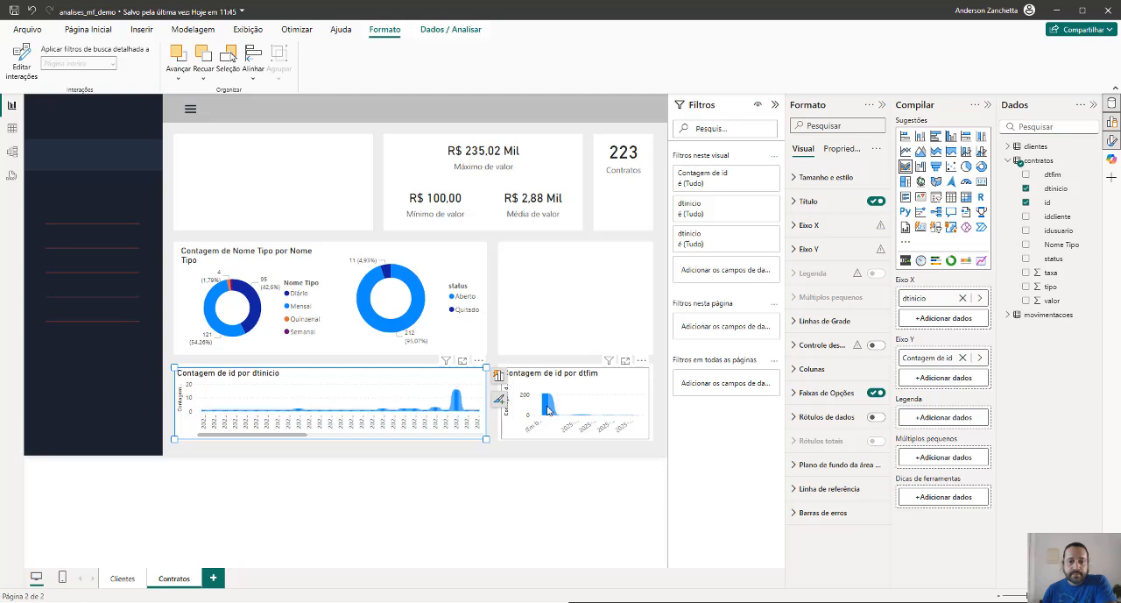
click(391, 457)
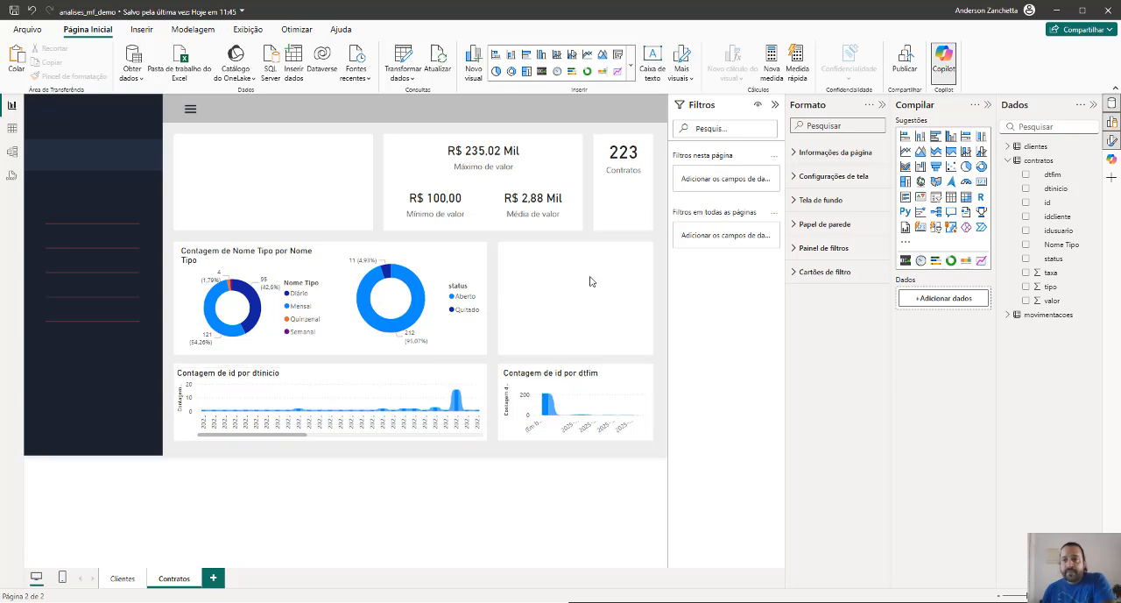
Add a card of taxa summarised as Mínimo, shrink it and place it in the empty card beside the status donut
click(1025, 273)
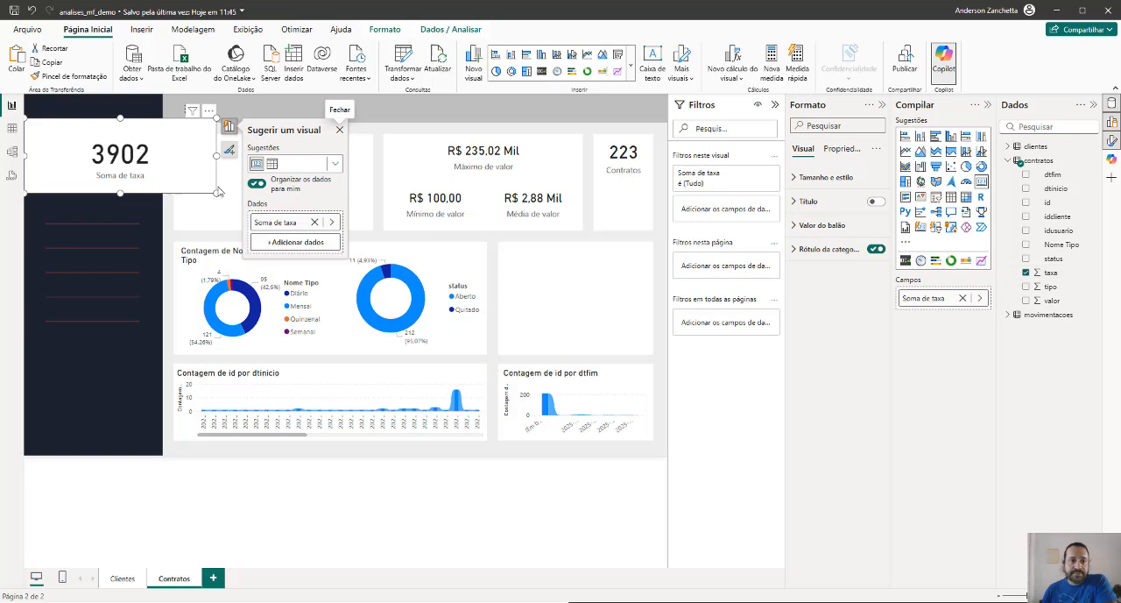
drag(215, 156, 579, 260)
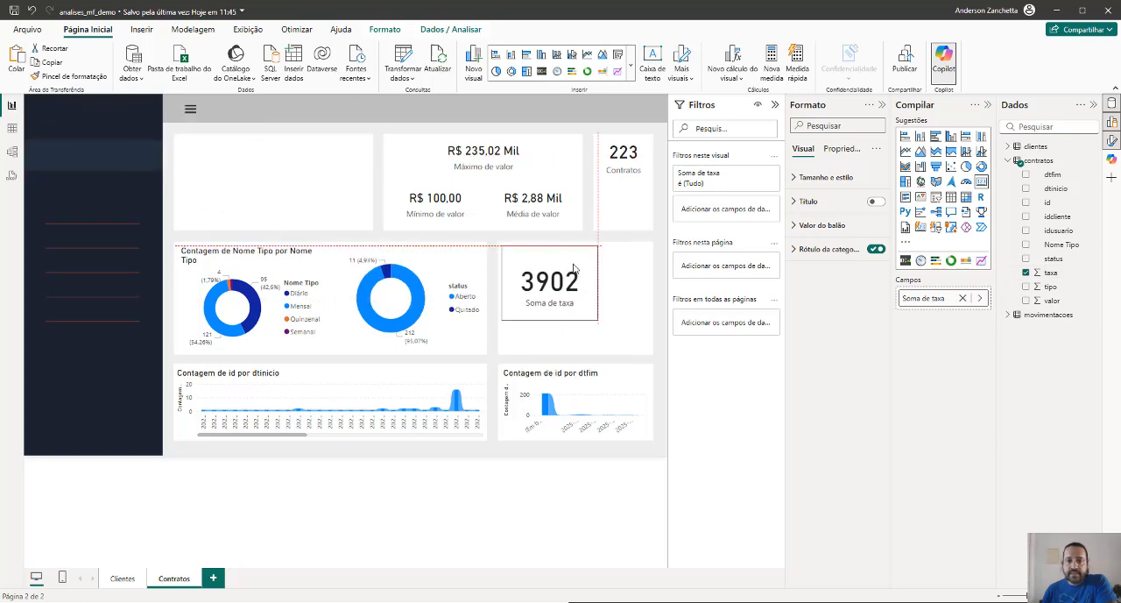
click(456, 348)
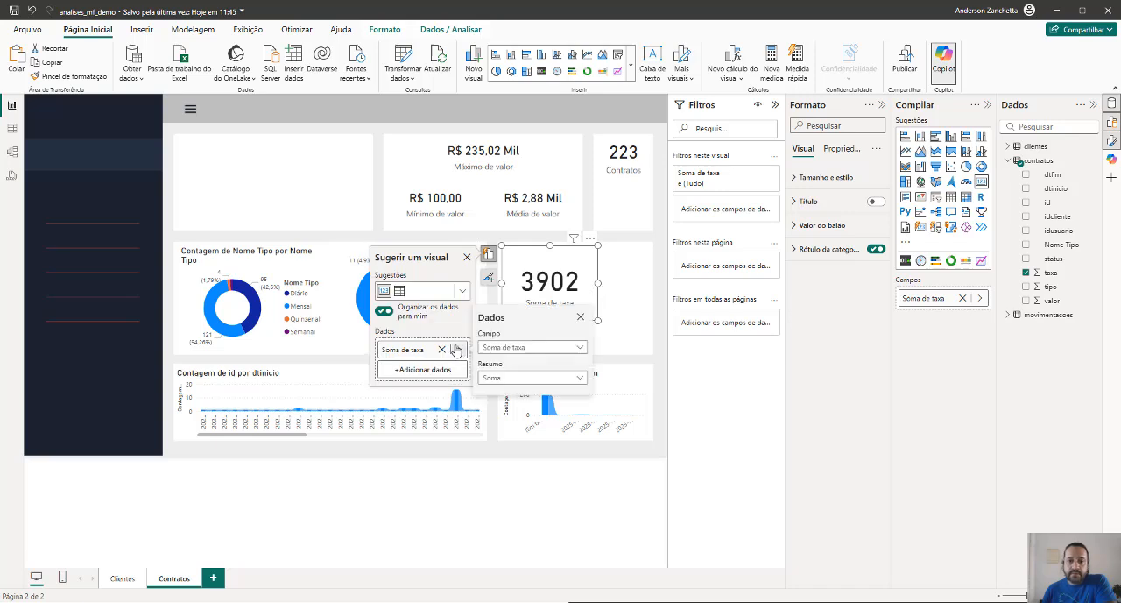
click(491, 377)
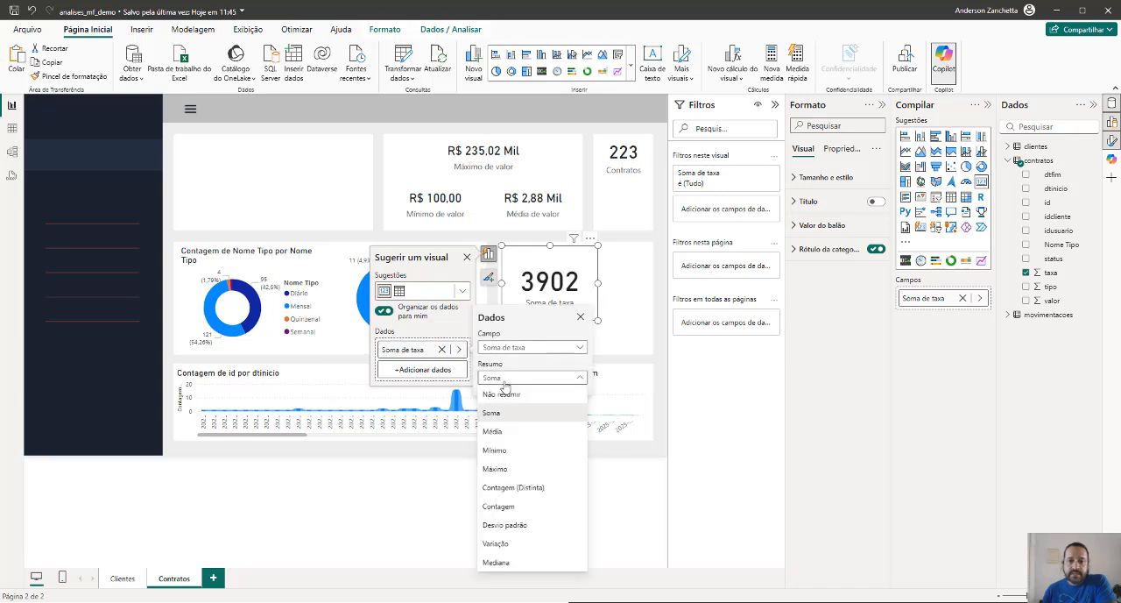
click(495, 451)
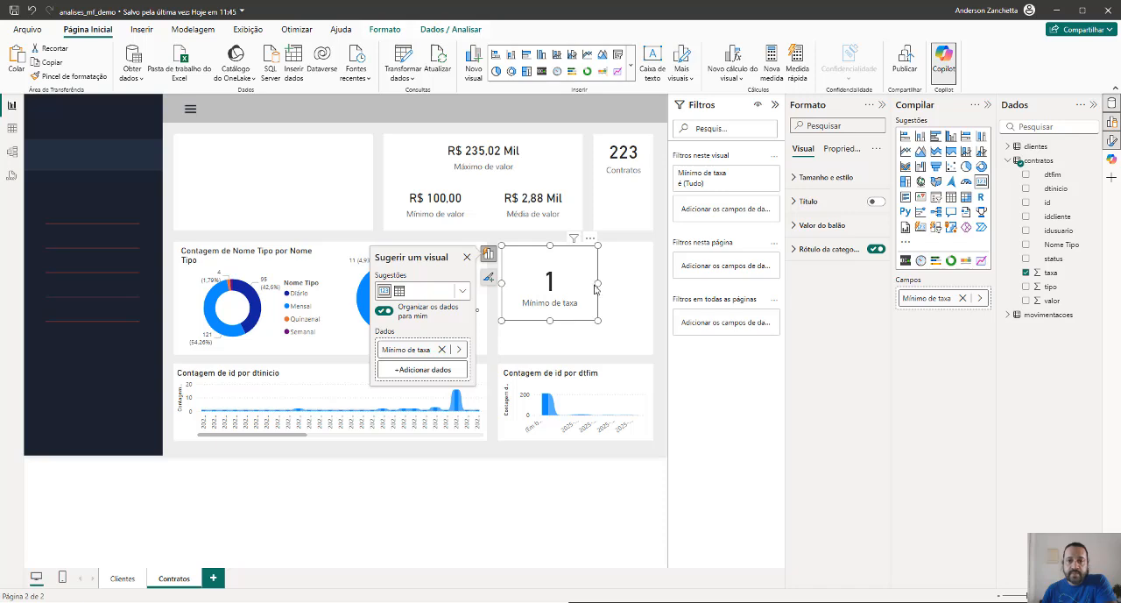
drag(598, 281, 580, 281)
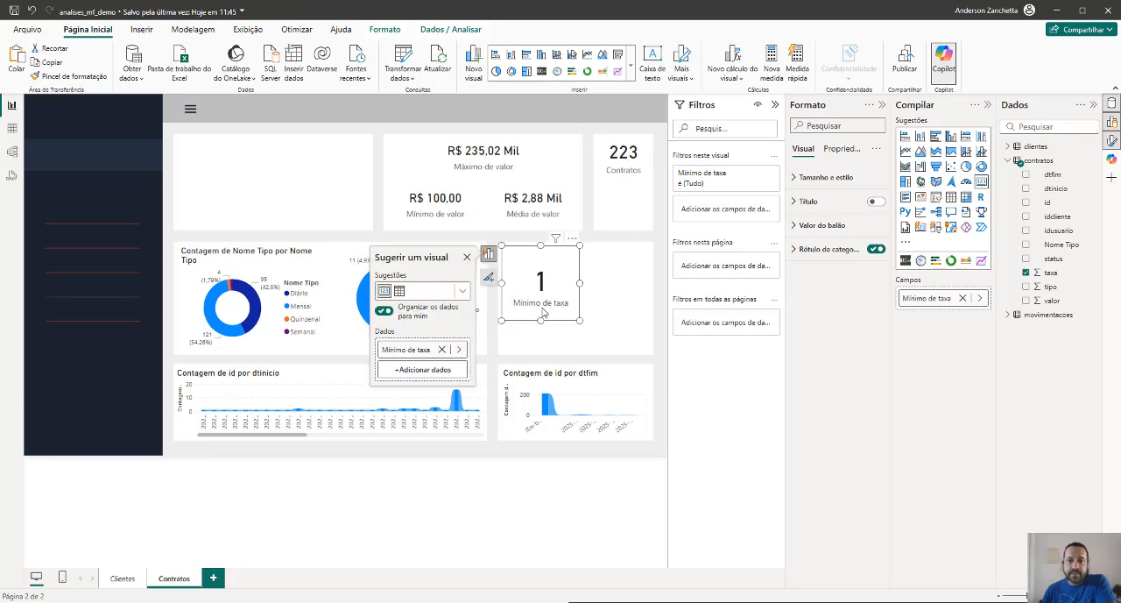
drag(540, 319, 541, 298)
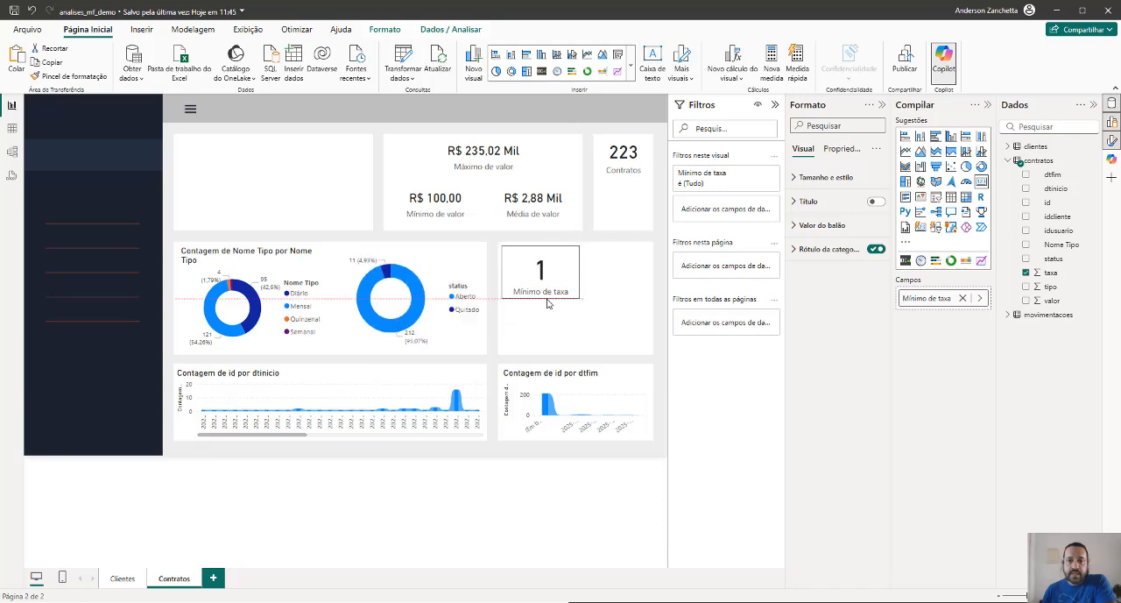
Try the Porcentagem data format on the Mínimo de taxa card with a wider frame and the thousands separator
click(846, 149)
click(794, 178)
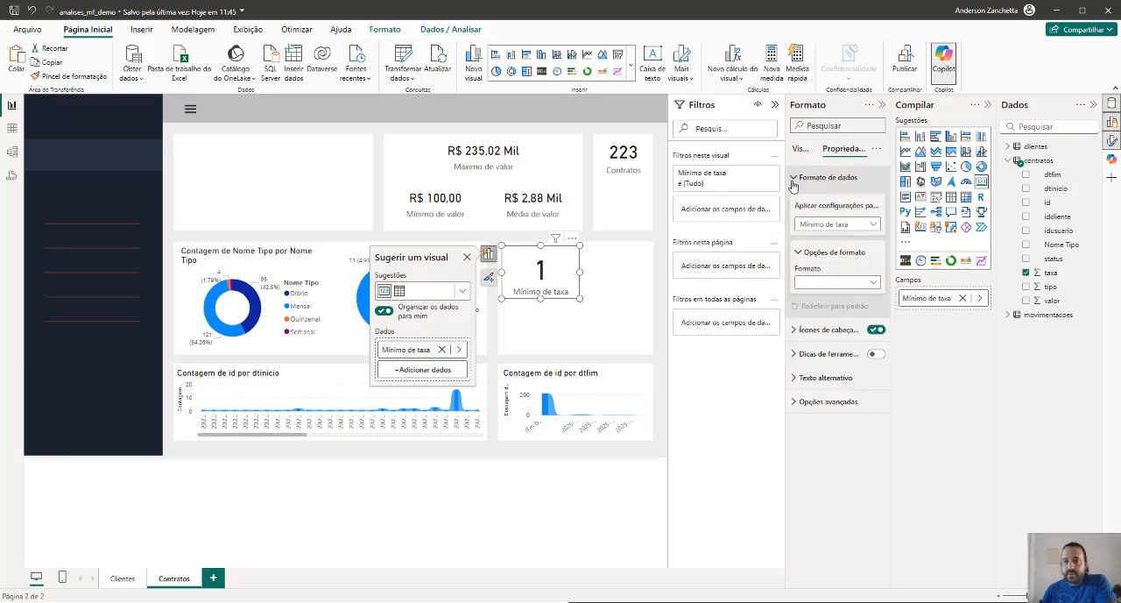
click(837, 282)
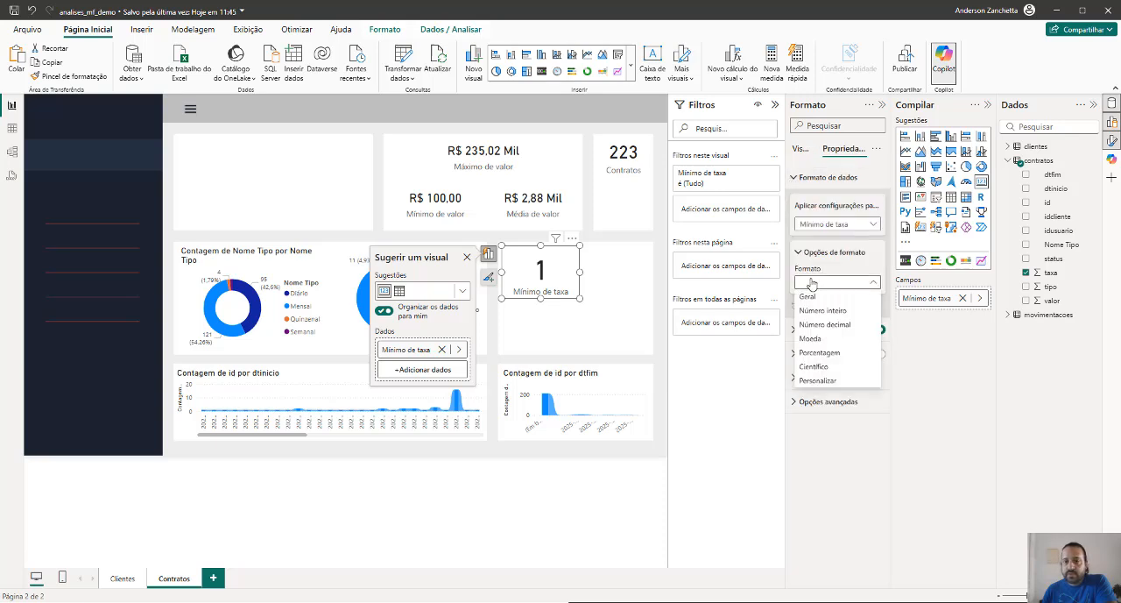
click(835, 354)
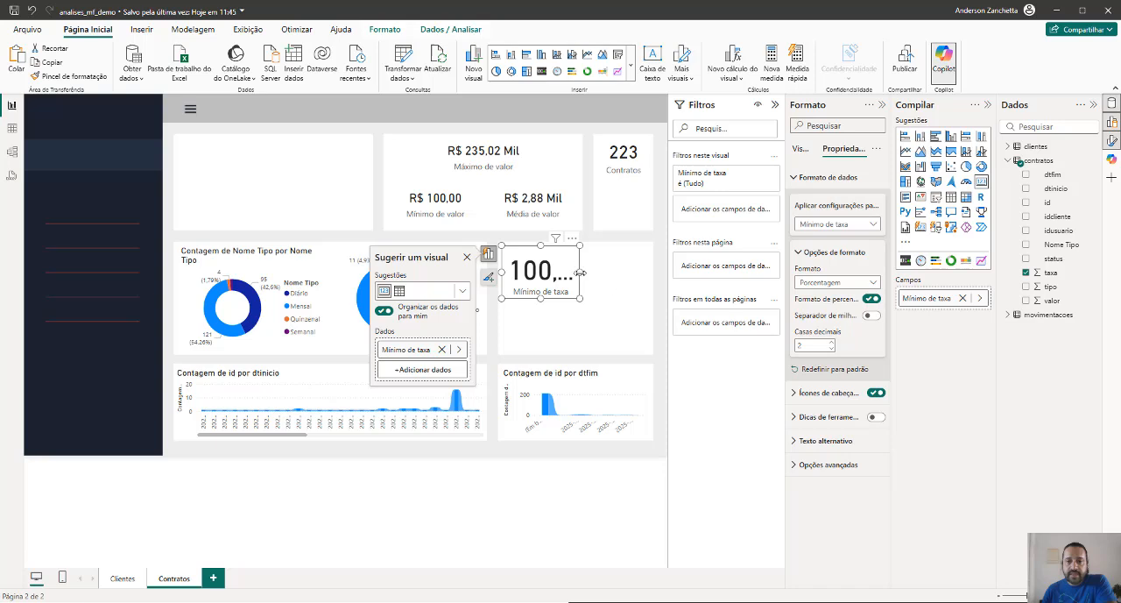
drag(580, 271, 605, 277)
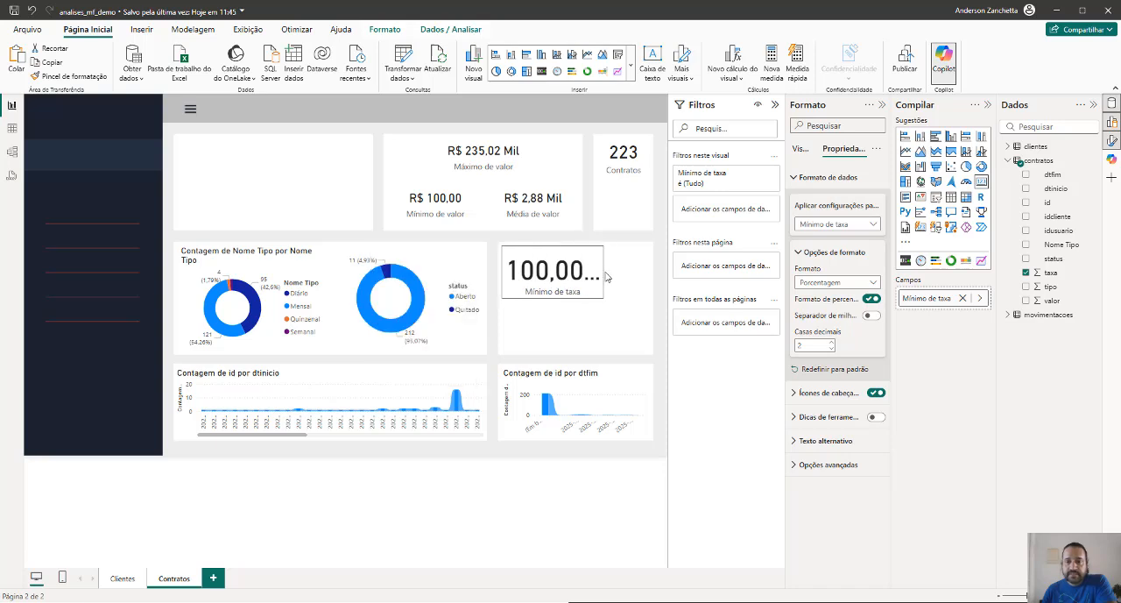
click(871, 316)
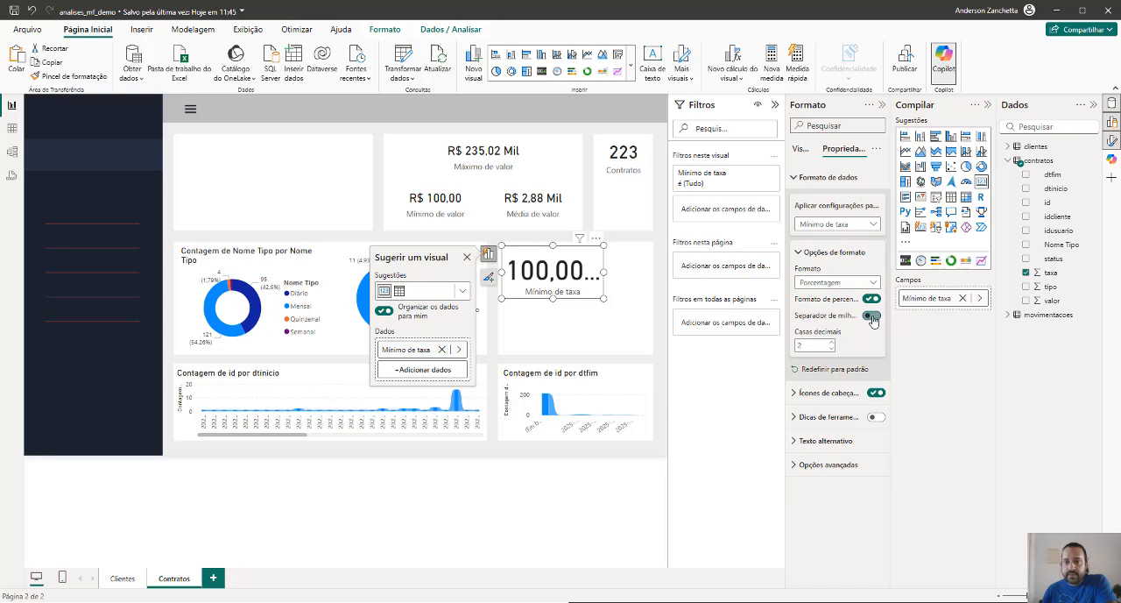
click(872, 317)
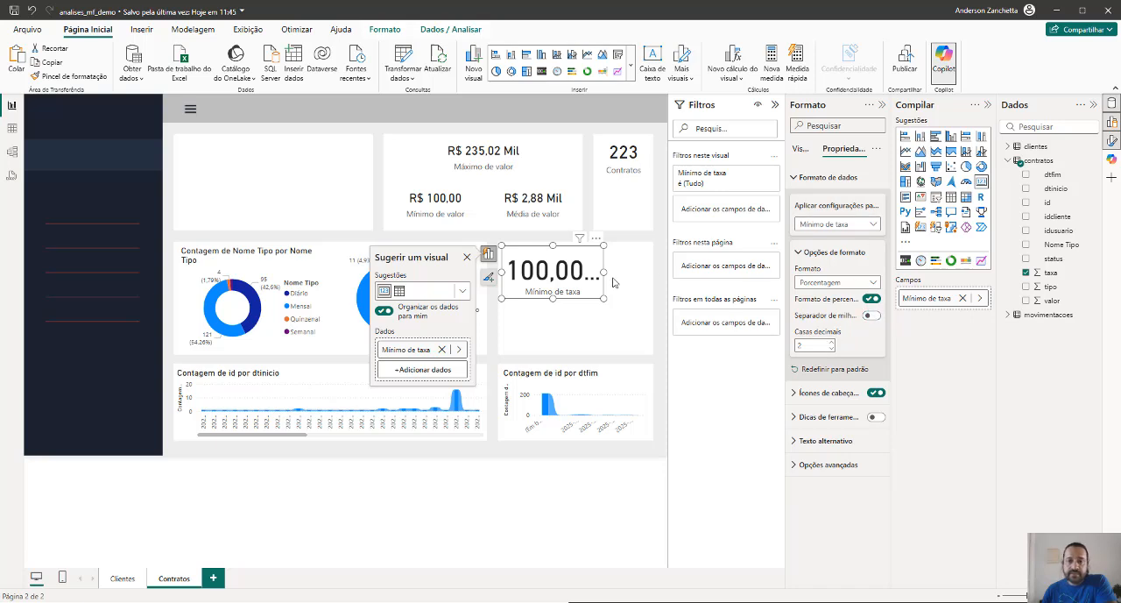
Try the Personalizar format on the Mínimo de taxa card and return its data format to Geral
click(837, 282)
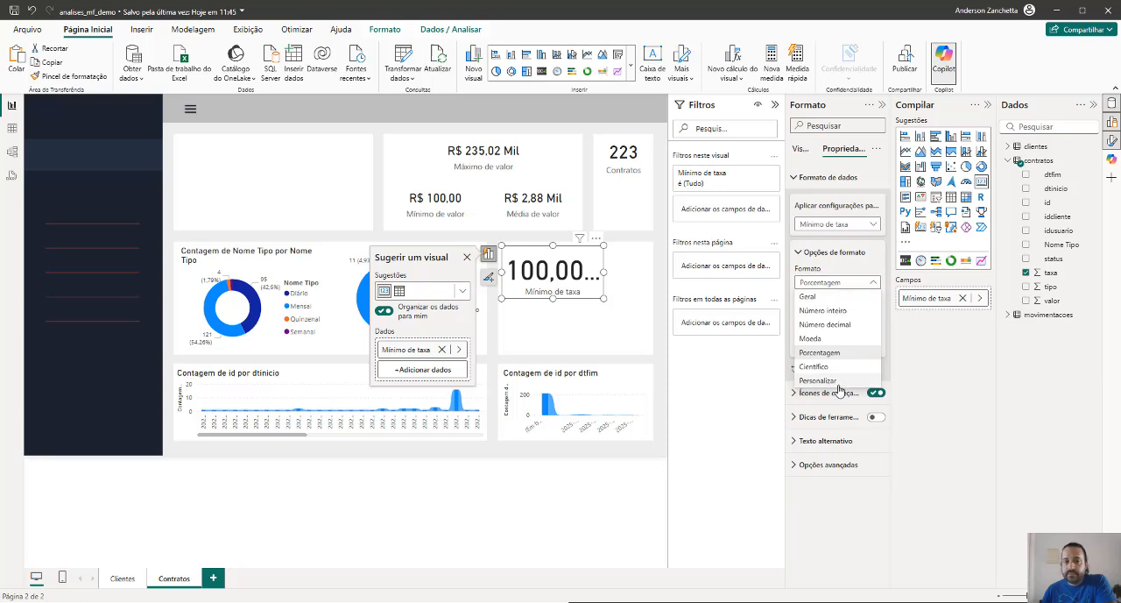
click(817, 380)
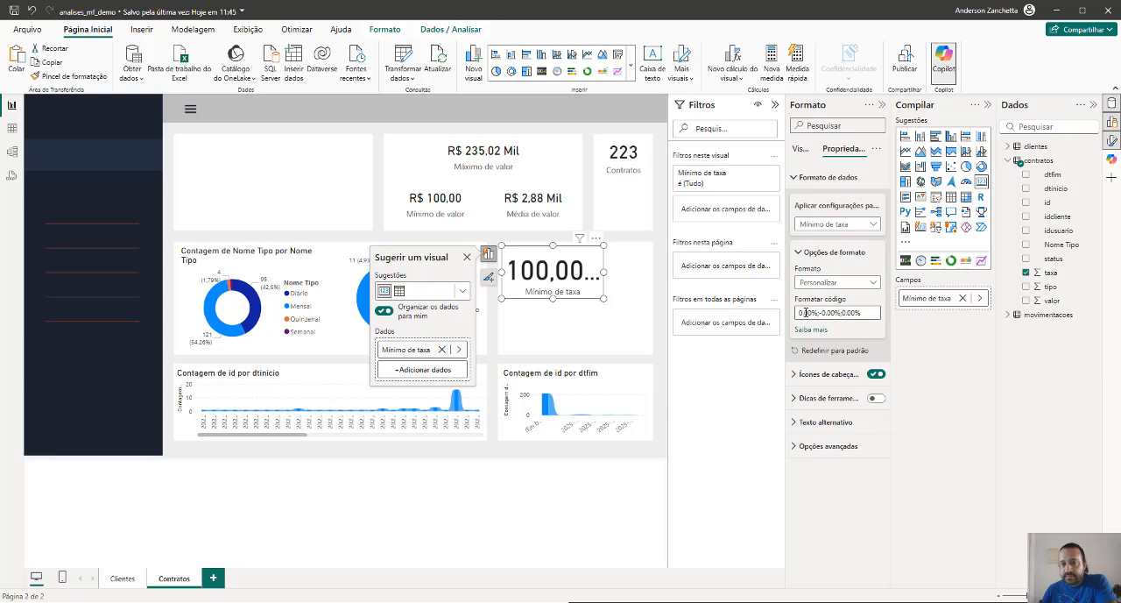
drag(805, 313, 850, 313)
click(872, 246)
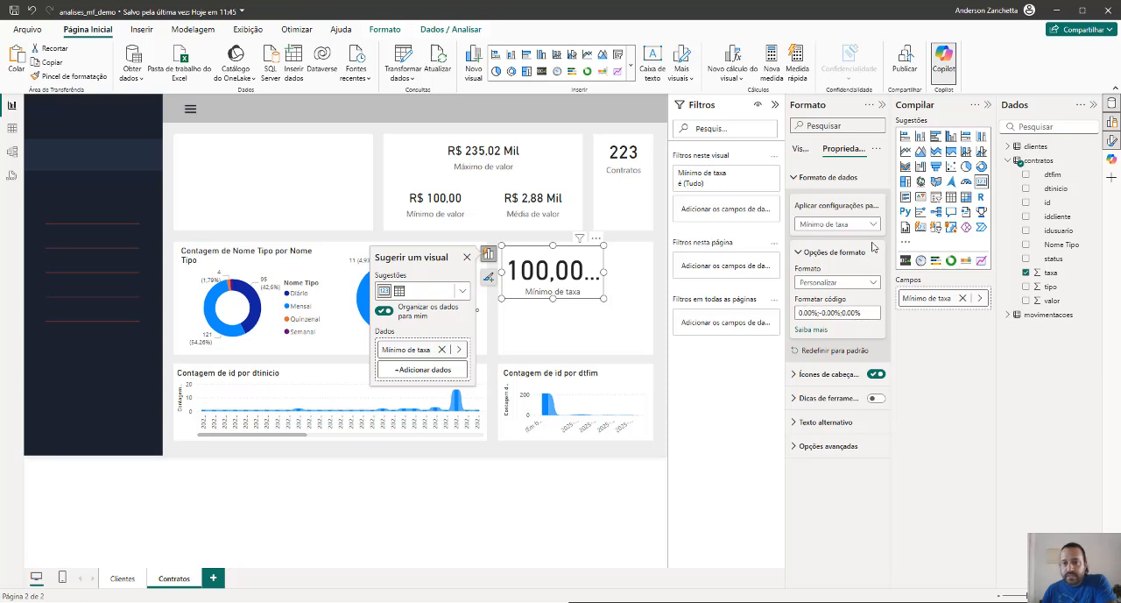
click(876, 226)
click(876, 226)
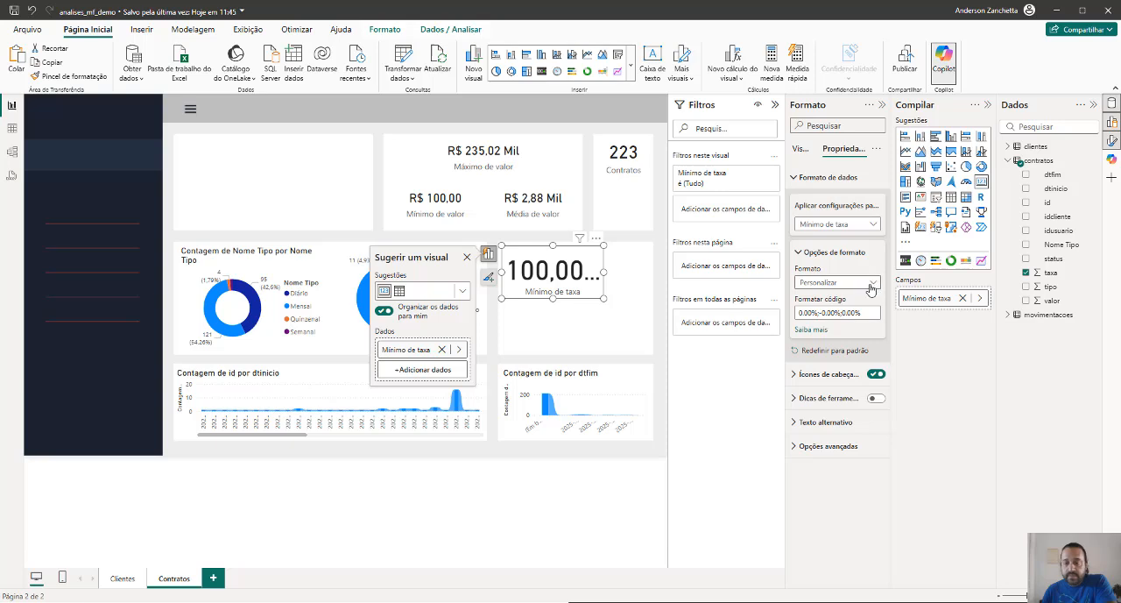
click(837, 282)
click(810, 297)
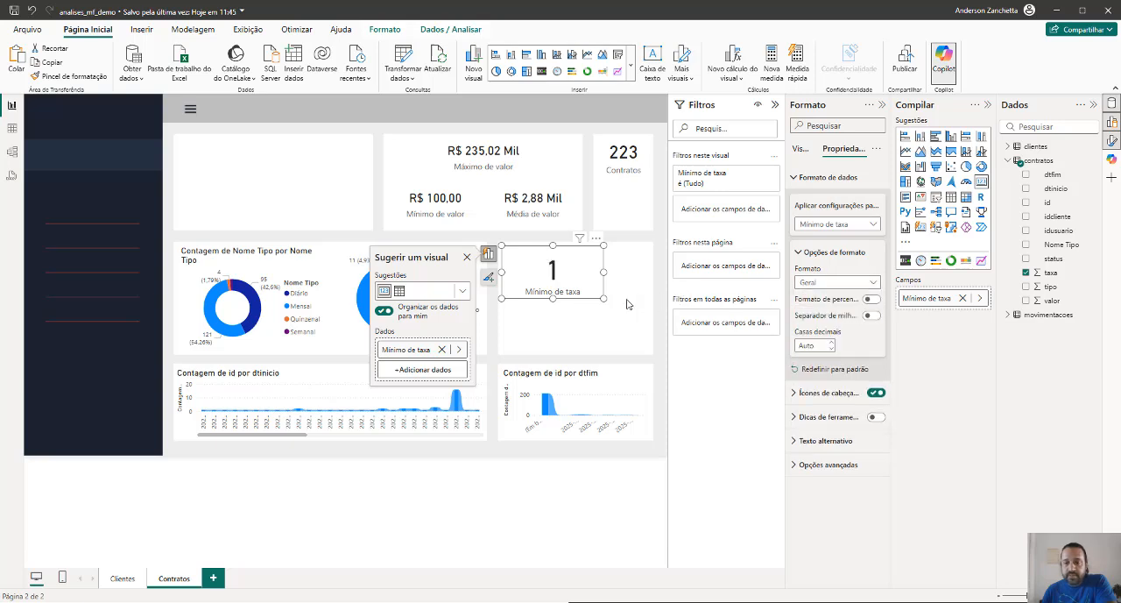
Narrow the minimum rate card and rename its field as Mínimo de taxa %
drag(604, 272, 567, 283)
click(591, 278)
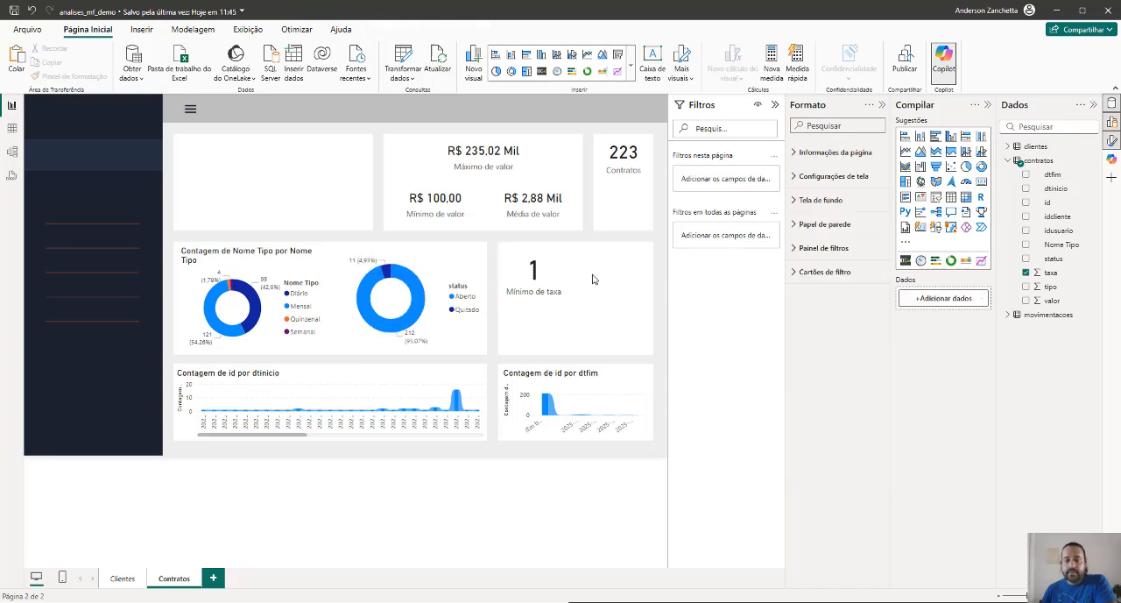
click(532, 298)
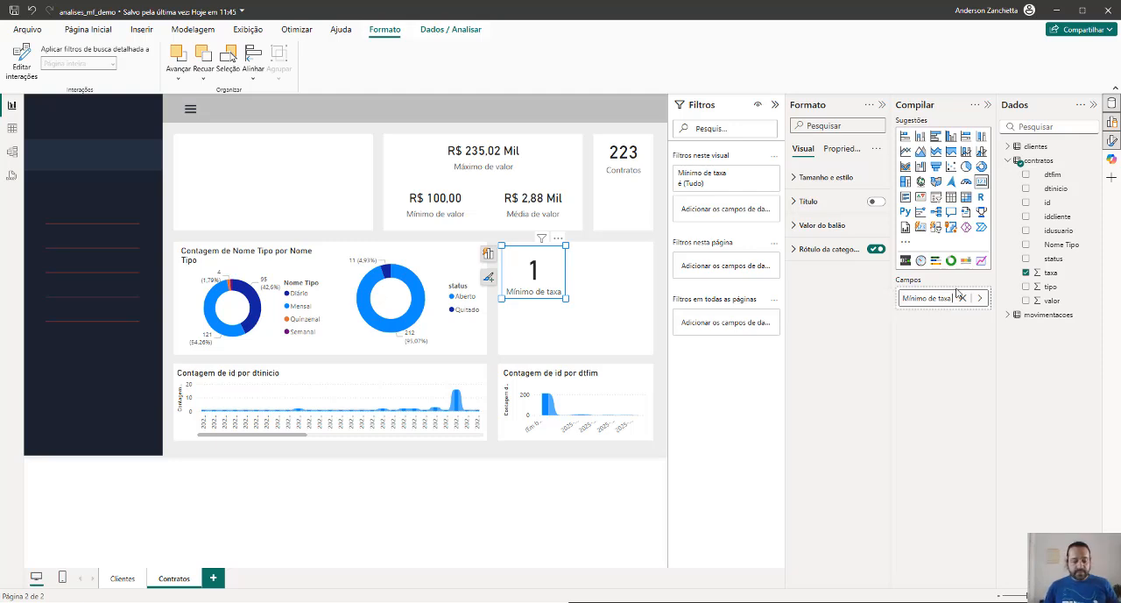
text(%)
key(Return)
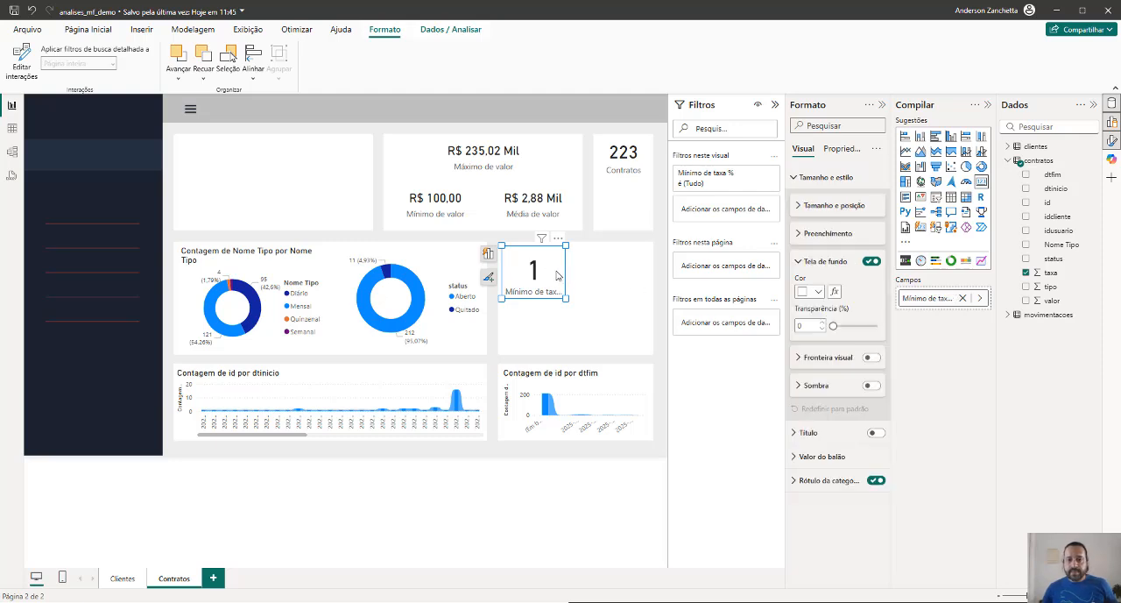
Widen the minimum rate card slightly and shorten its field name to Mínimo %
mouse_move(566, 300)
mouse_down()
mouse_move(601, 301)
mouse_move(574, 300)
mouse_up()
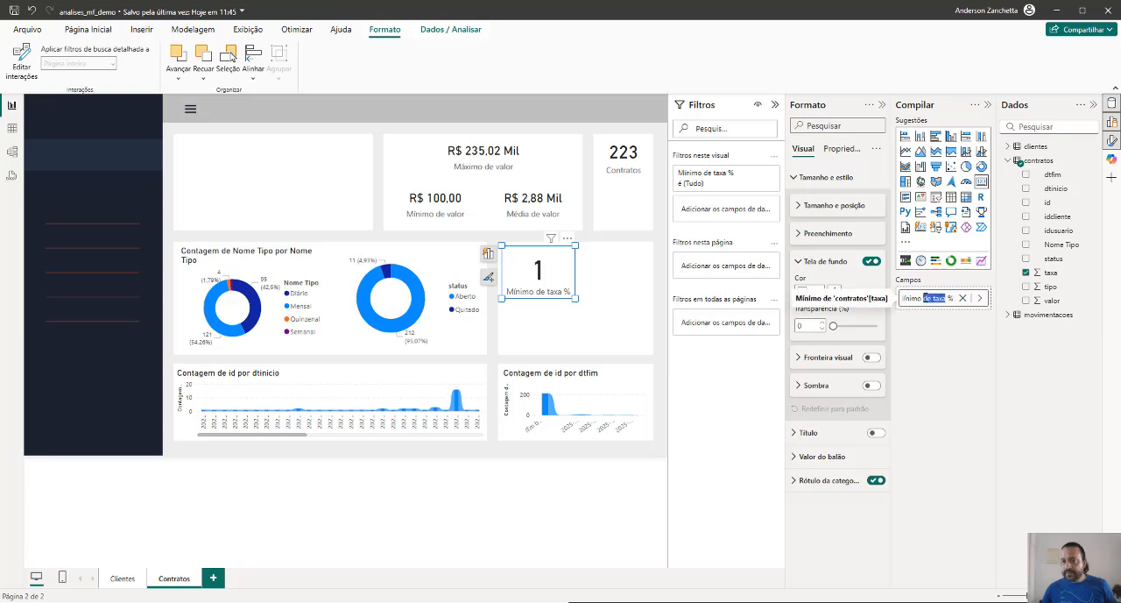
key(BackSpace)
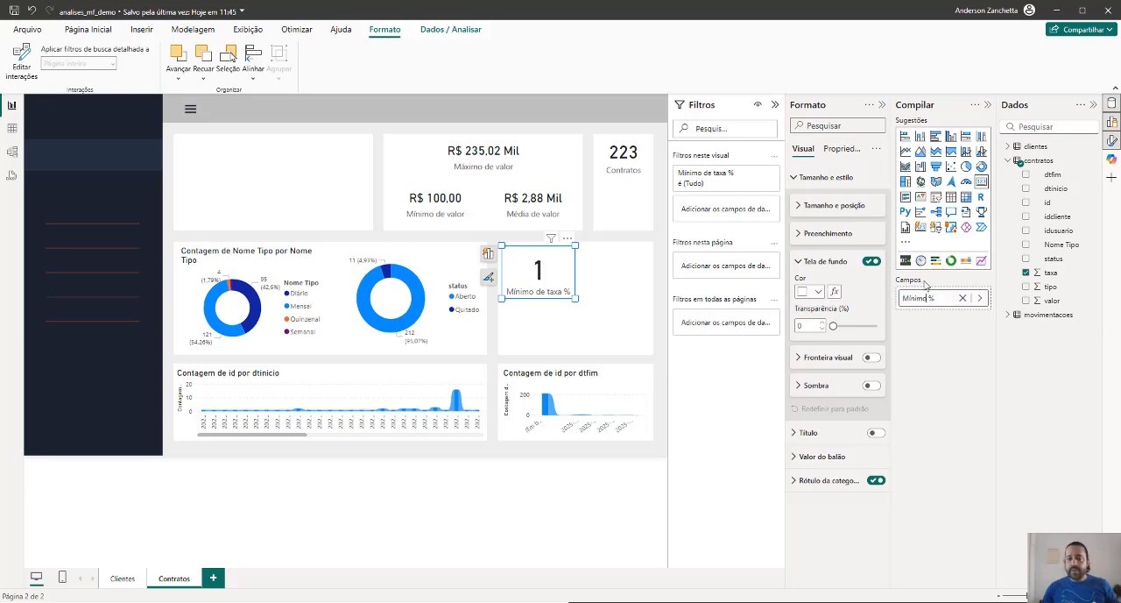
key(Return)
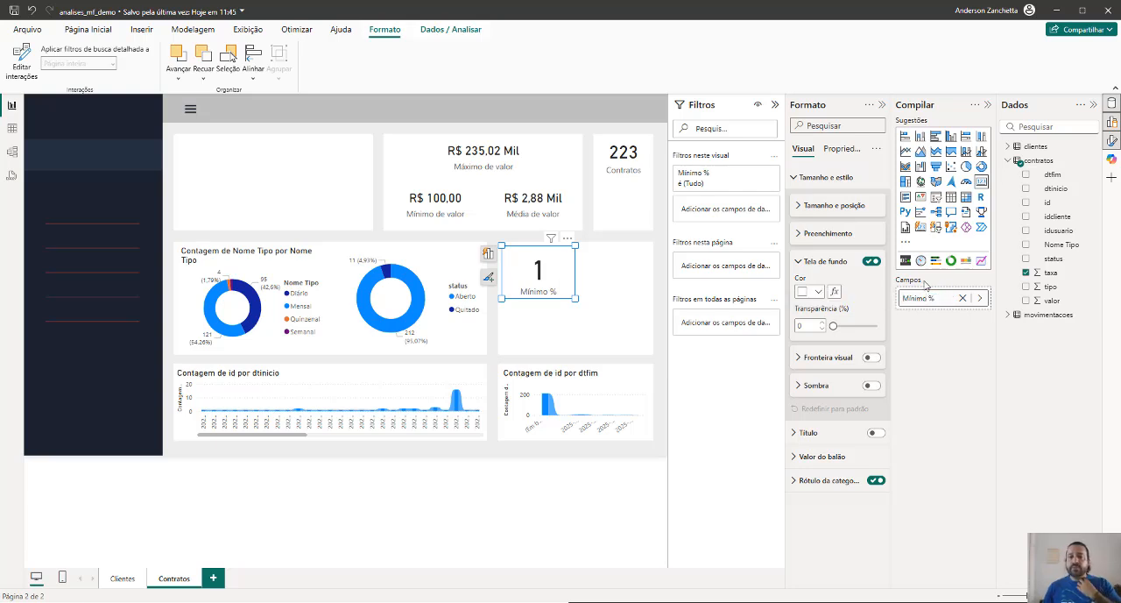
Narrow the Mínimo % card and place a copy of it directly beside the original
drag(573, 245, 586, 277)
click(553, 268)
click(529, 278)
key(ctrl+v)
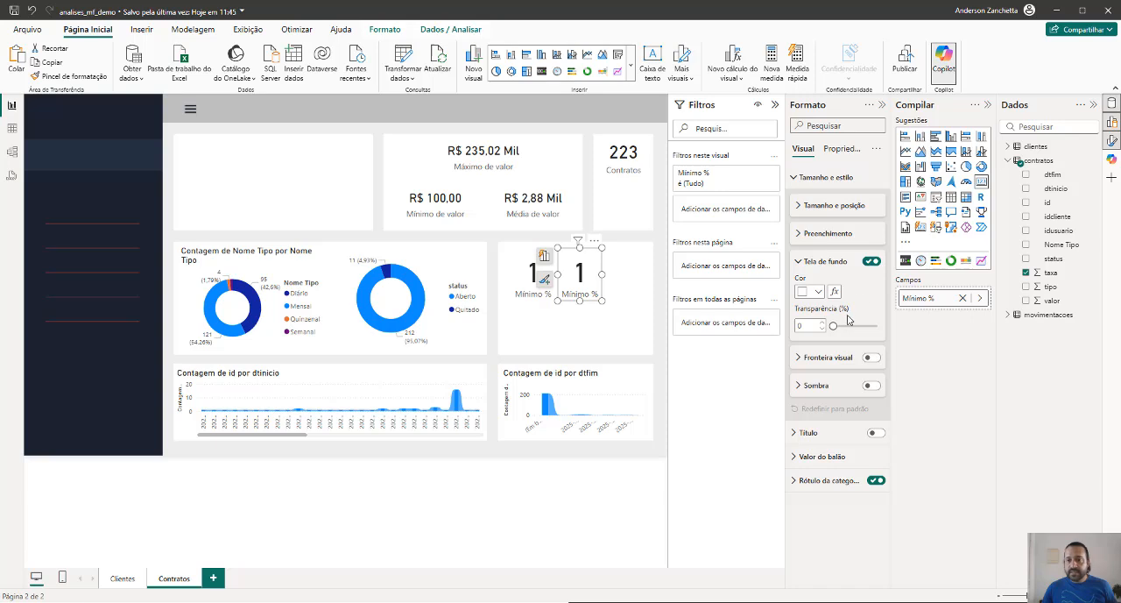
Change the summary of the taxa field on the copied Mínimo % card to Média
click(980, 298)
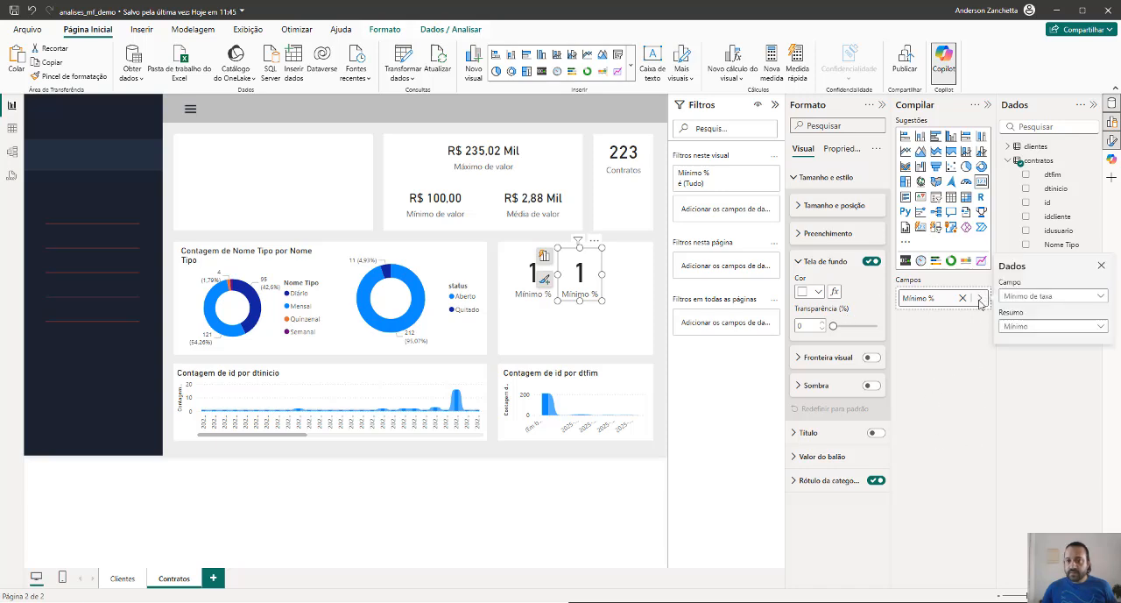
click(980, 302)
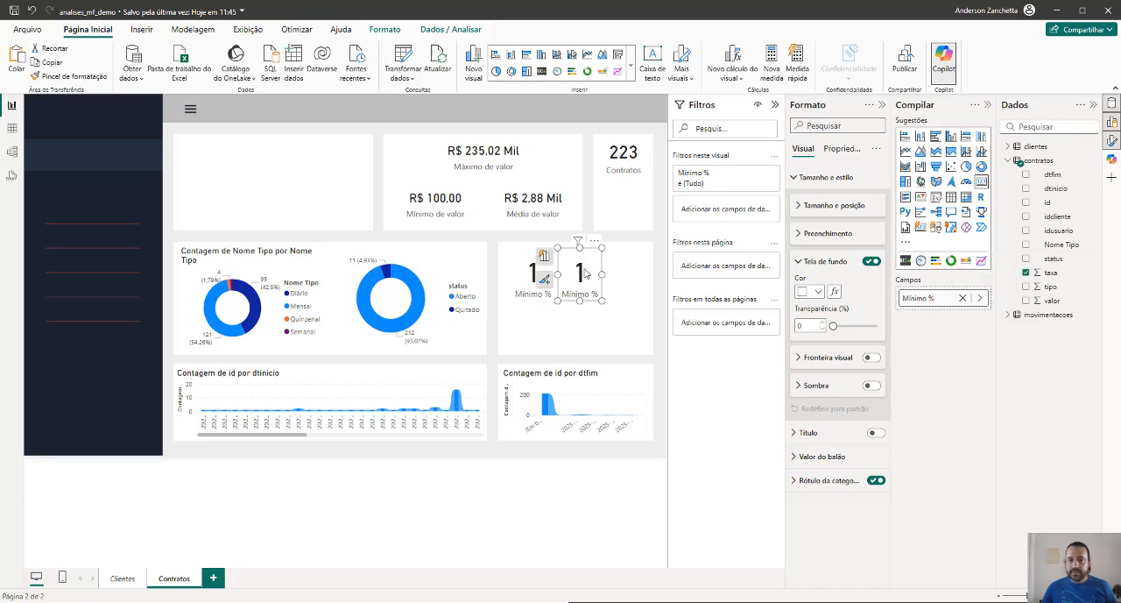
click(979, 298)
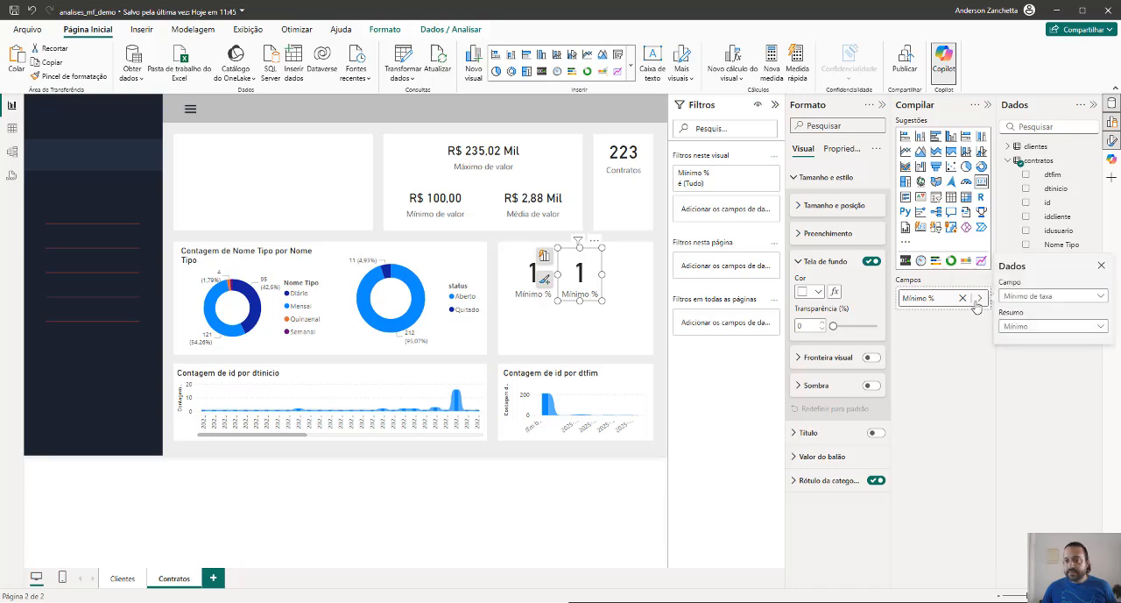
click(1022, 326)
click(1014, 380)
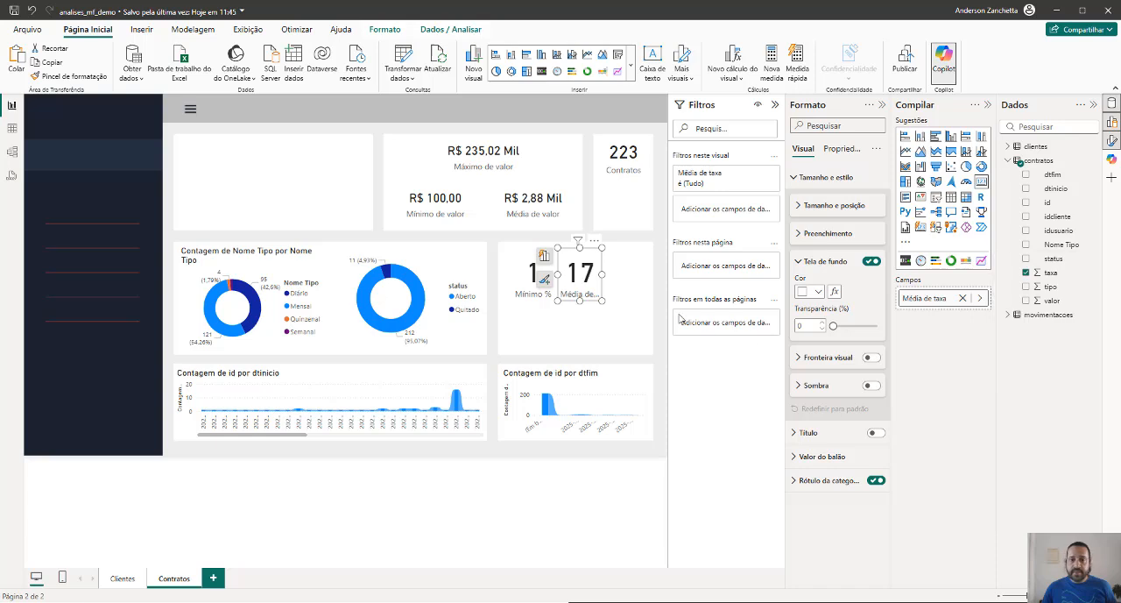
Place a wider copy of the average rate card beside it and change the copy's taxa summary to Máximo
drag(603, 273, 629, 277)
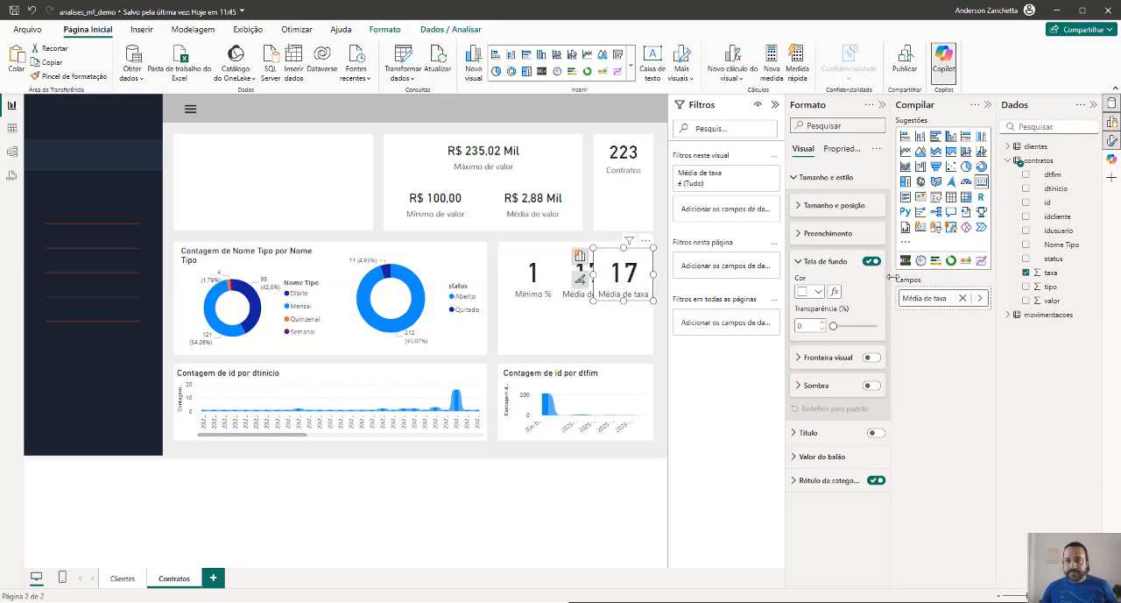
click(980, 298)
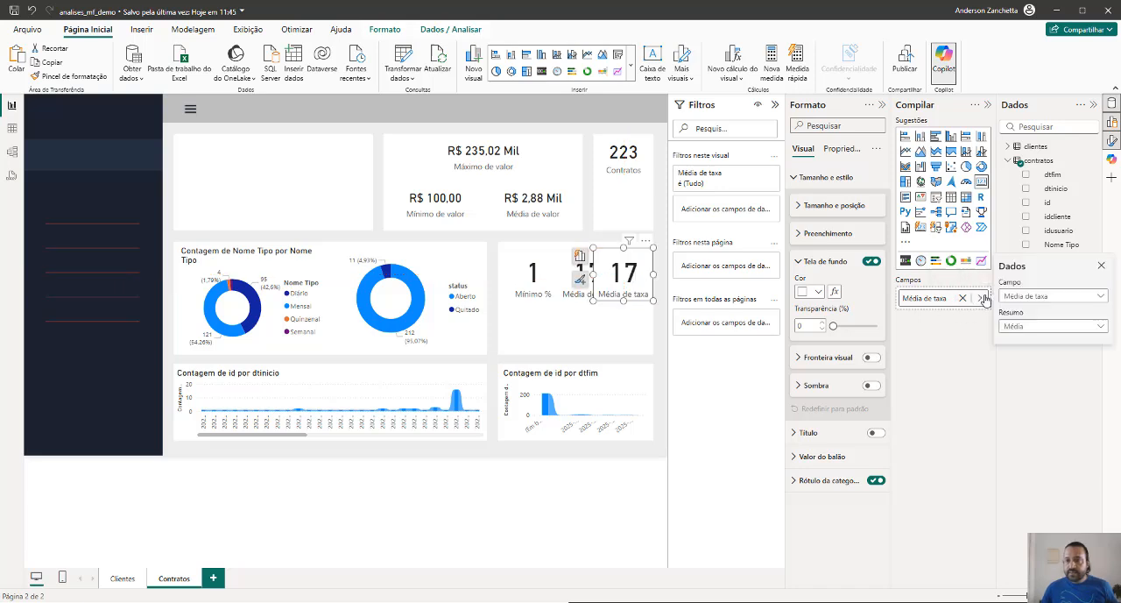
click(1023, 329)
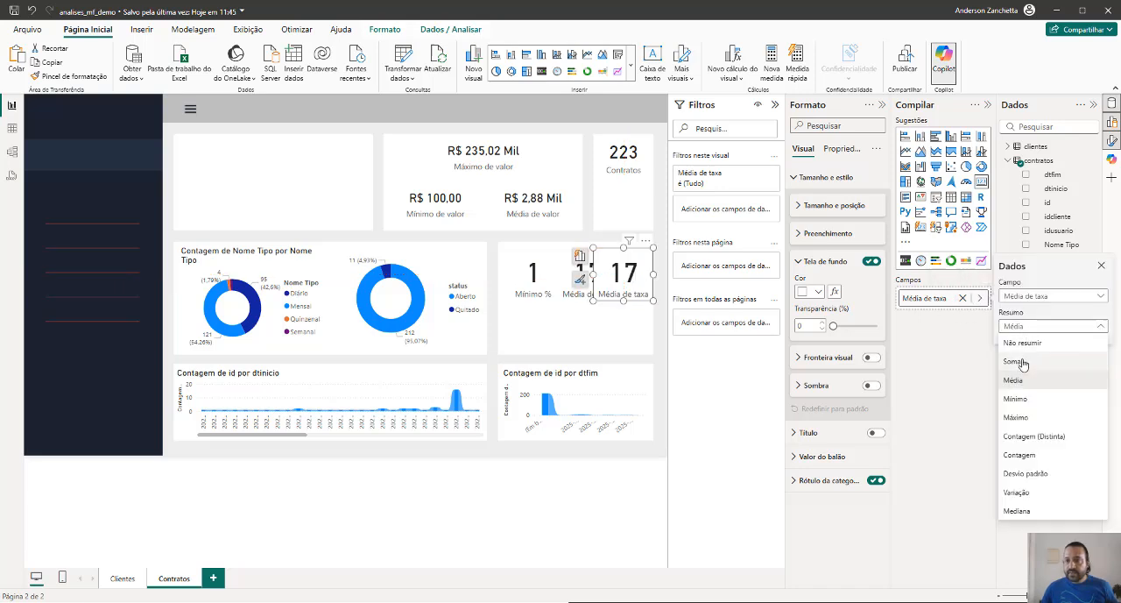
click(1016, 418)
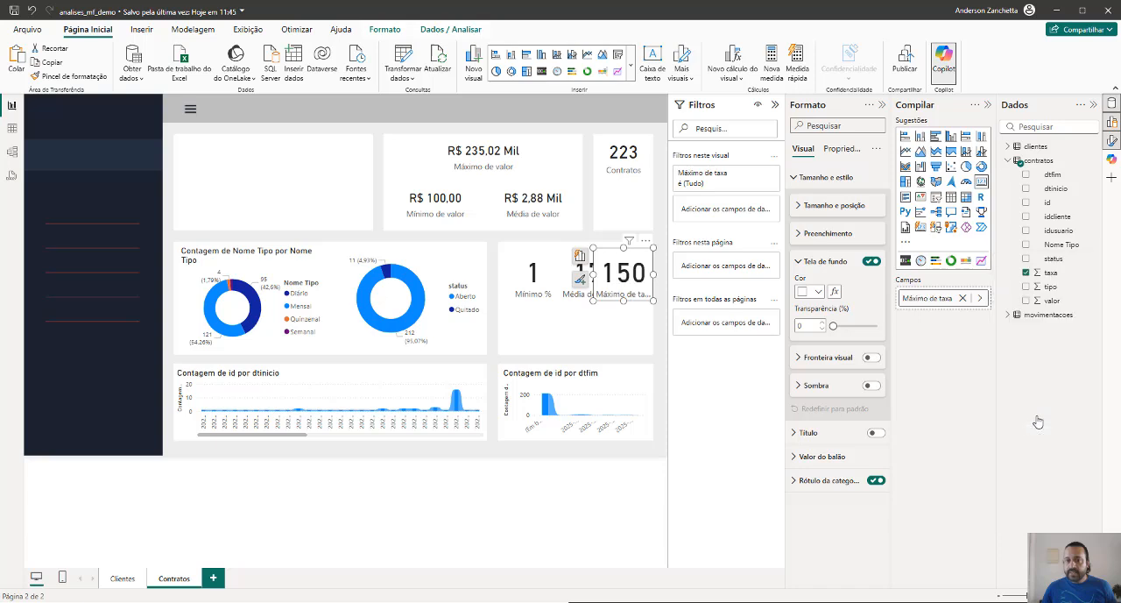
Arrange the rate cards with the average below Mínimo % and the widened maximum card beside them, vertically centred between the two
click(609, 327)
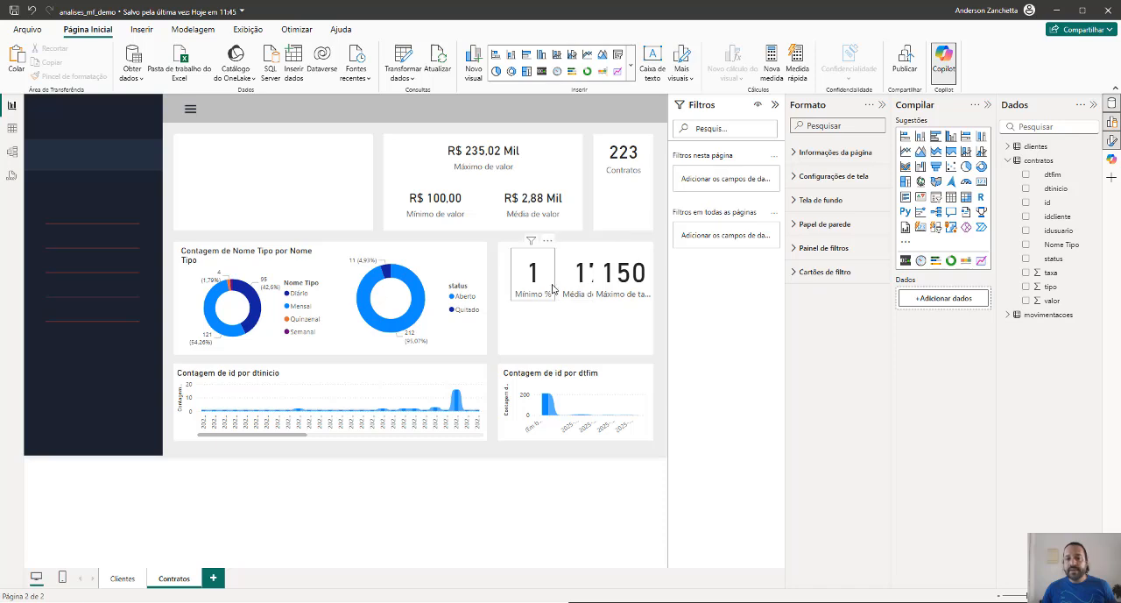
drag(578, 282, 533, 302)
drag(631, 276, 646, 296)
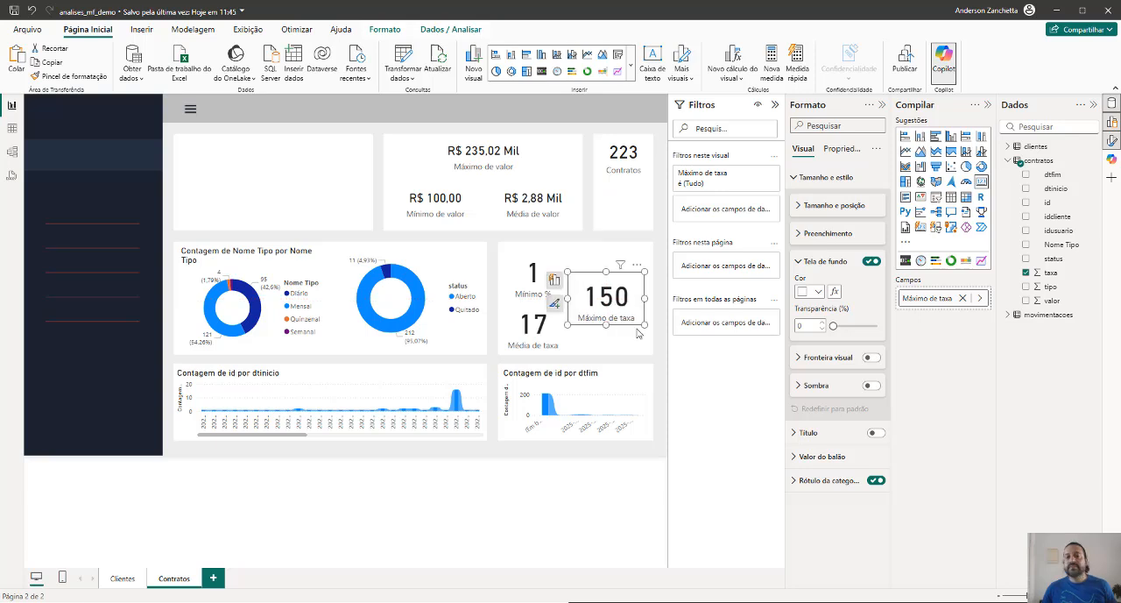
click(628, 346)
drag(626, 310, 625, 311)
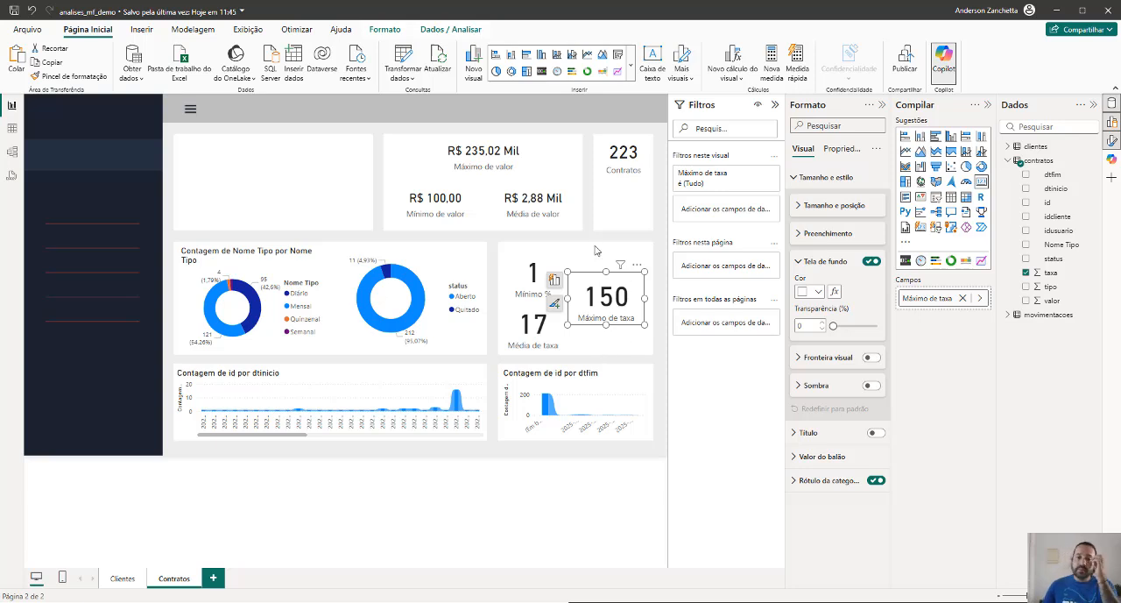
click(663, 344)
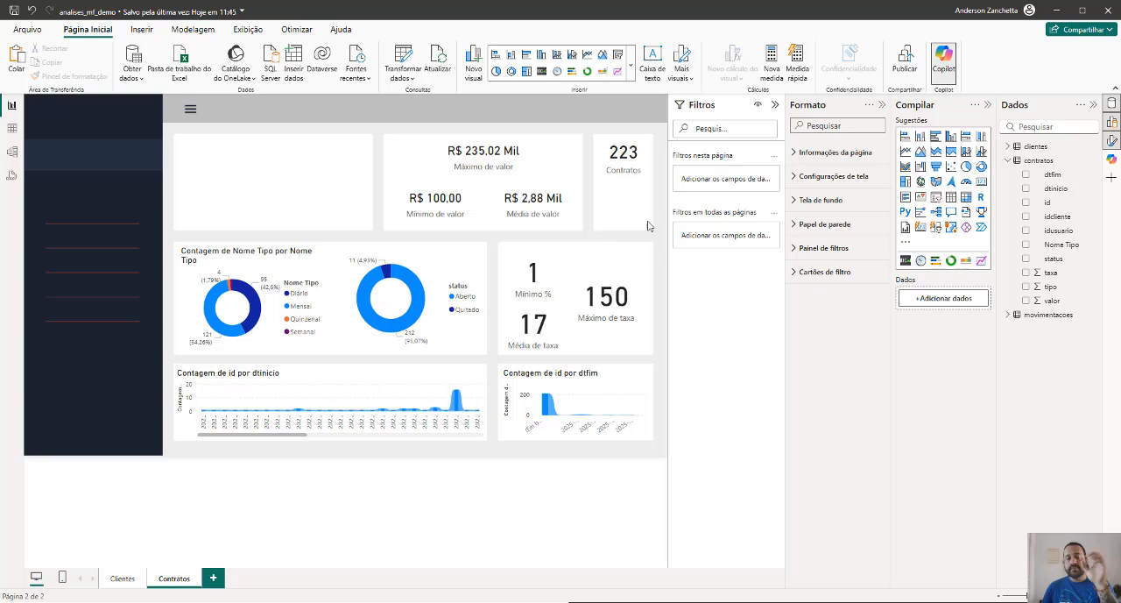
Cross-filter the page alternately by the Aberto and Quitado slices of the status donut to check the cards, and clear the selection
click(403, 278)
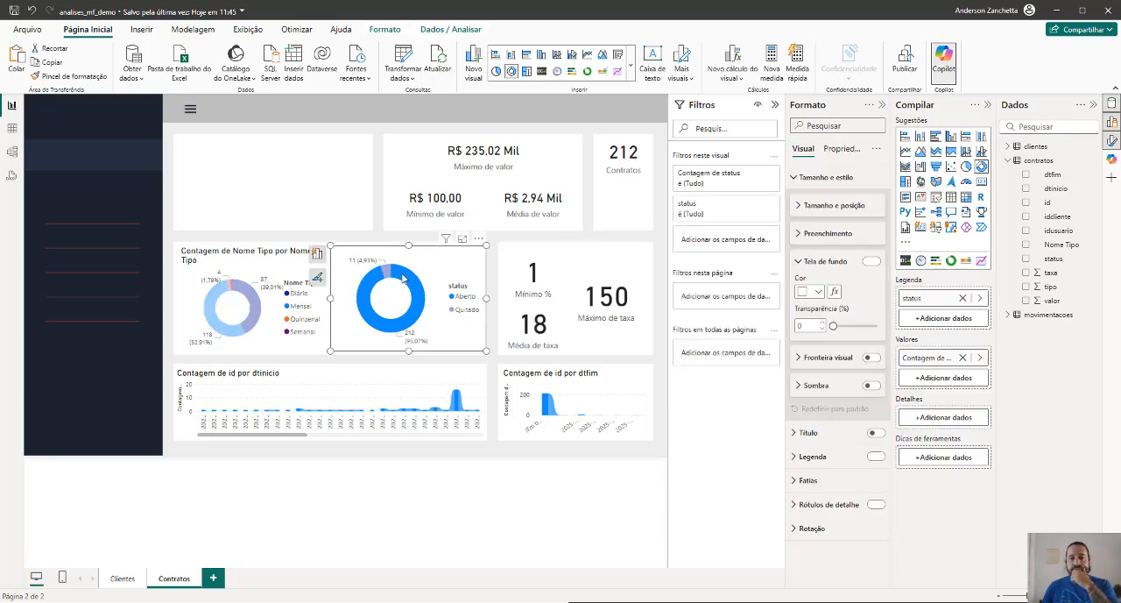
click(388, 277)
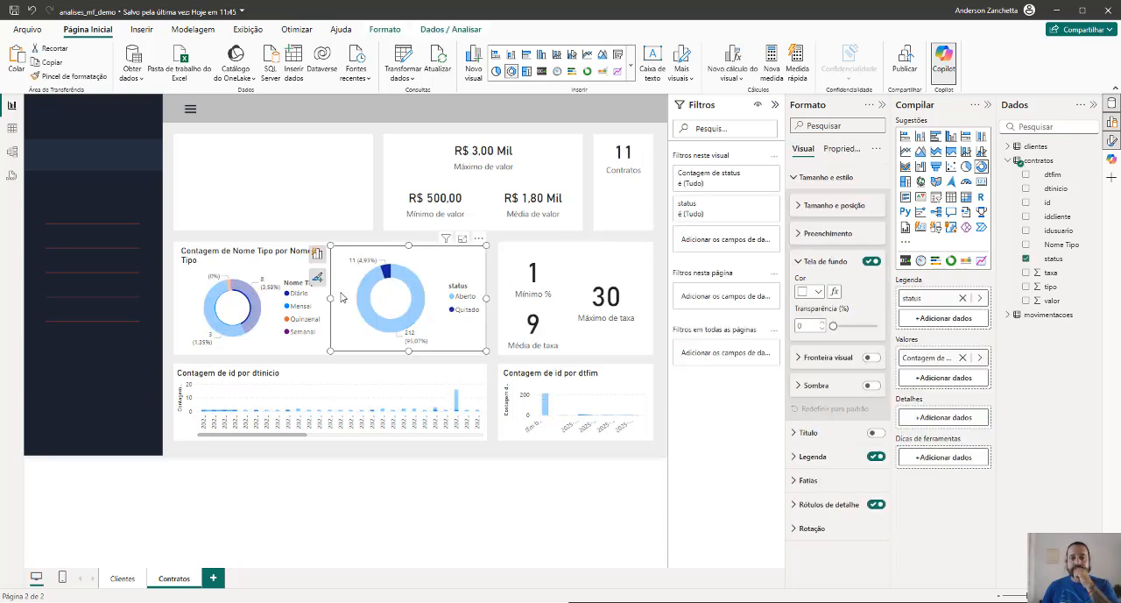
click(379, 280)
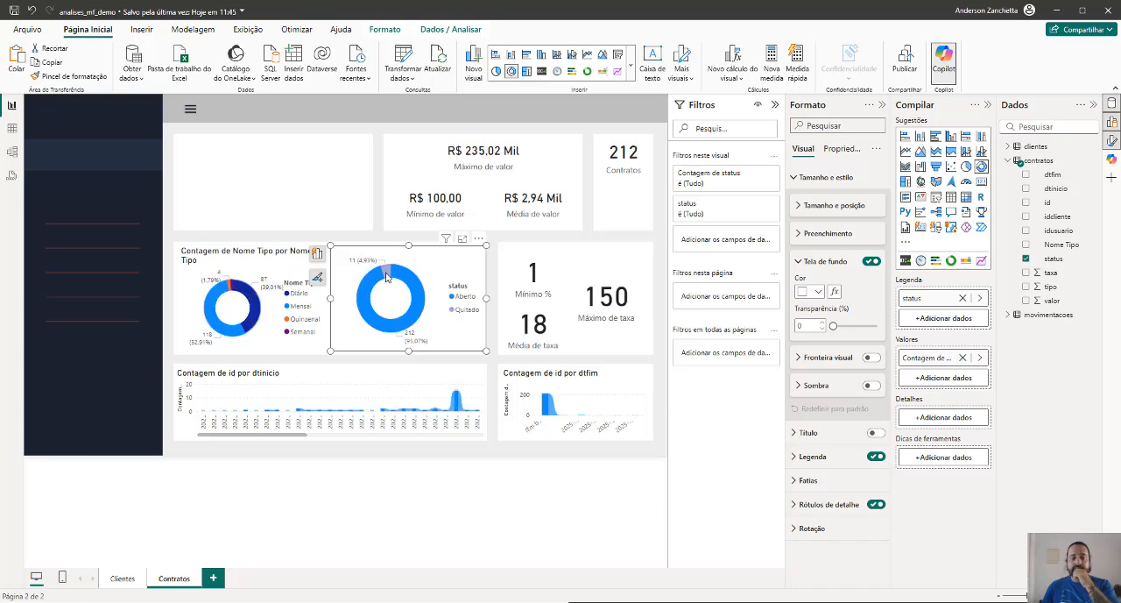
click(387, 277)
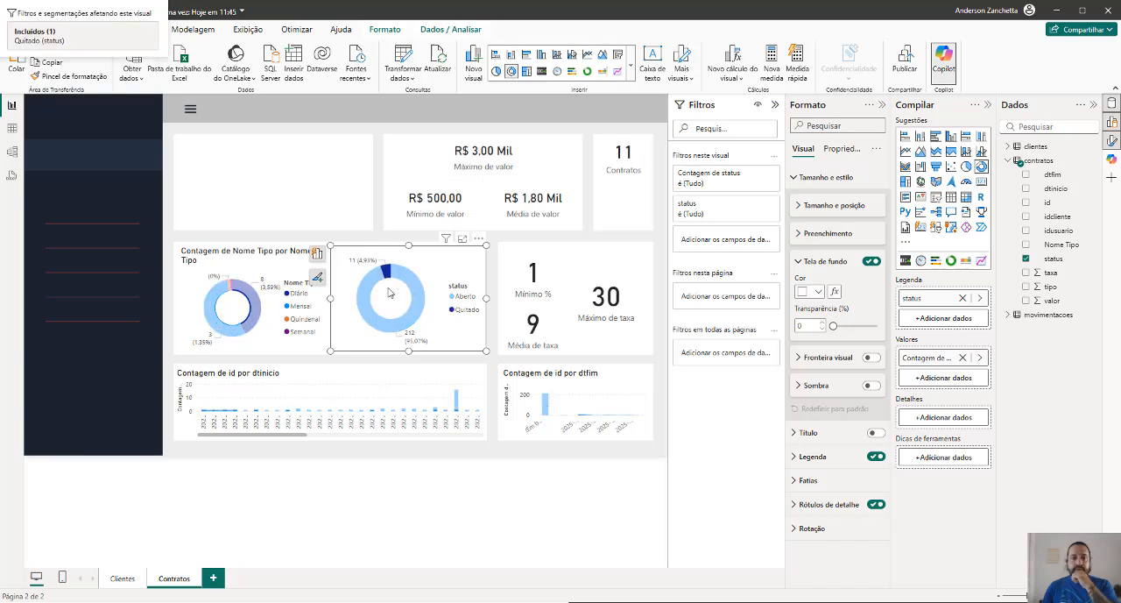
click(389, 278)
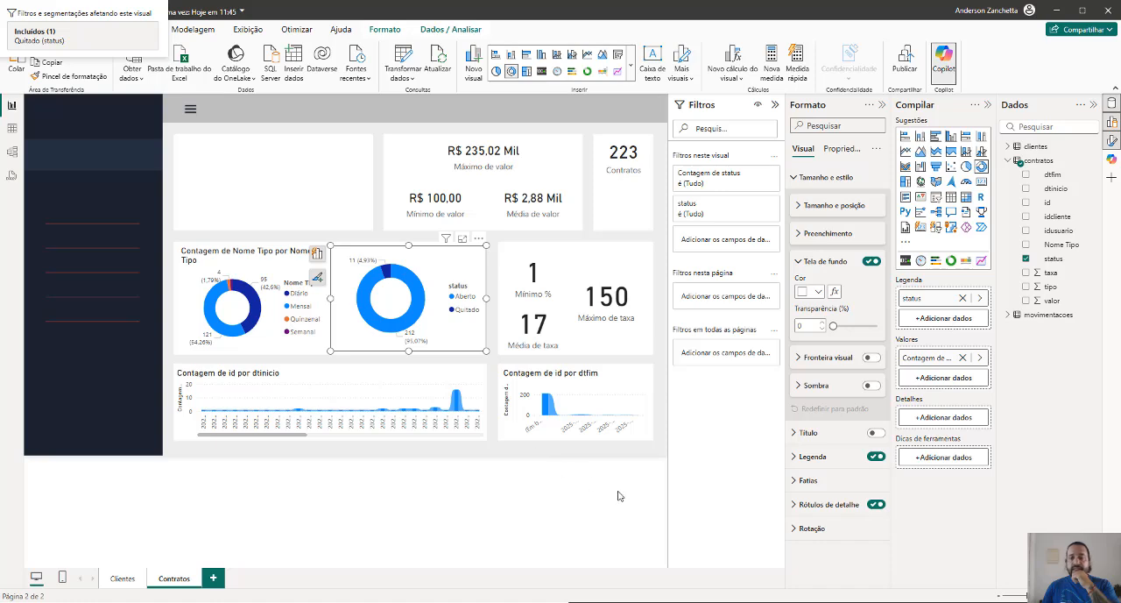
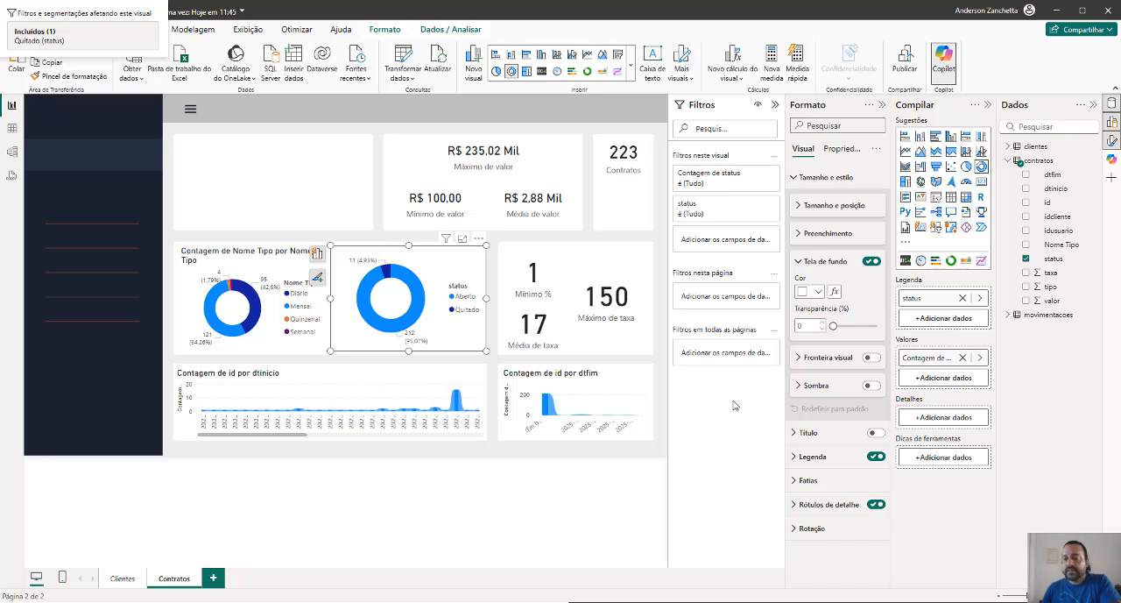
Review the visuals on the Clientes page and return to the Contratos page
click(357, 227)
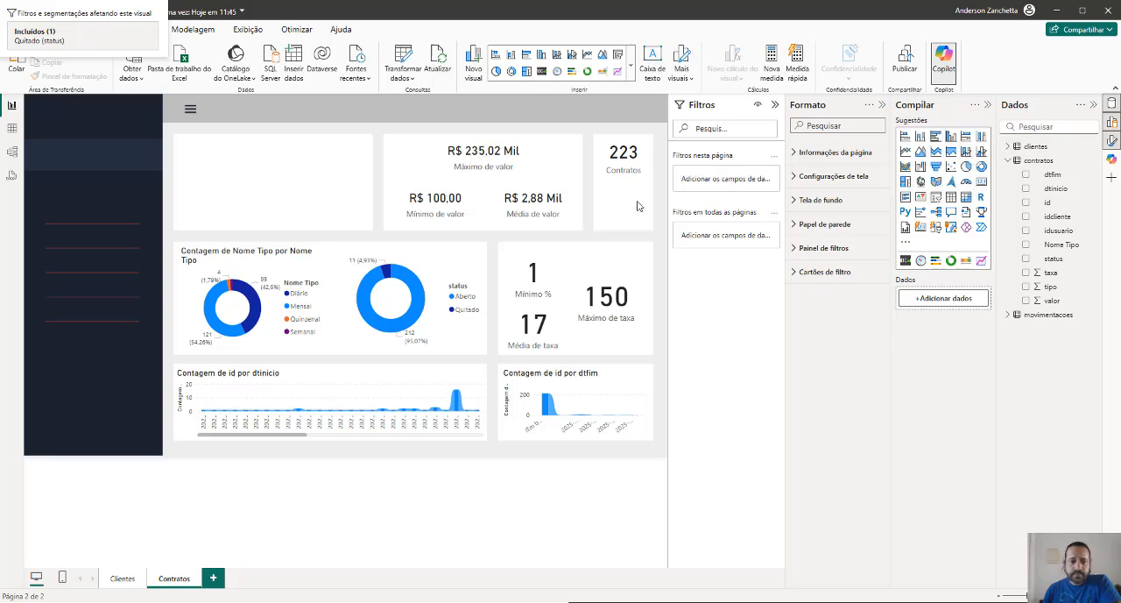
click(123, 579)
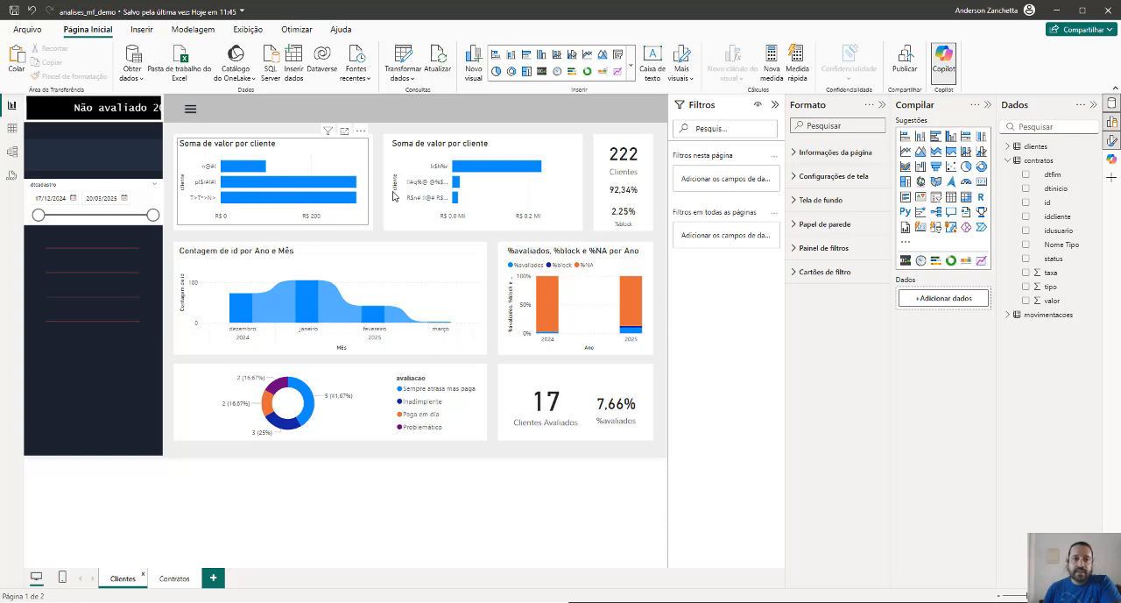
mouse_move(481, 167)
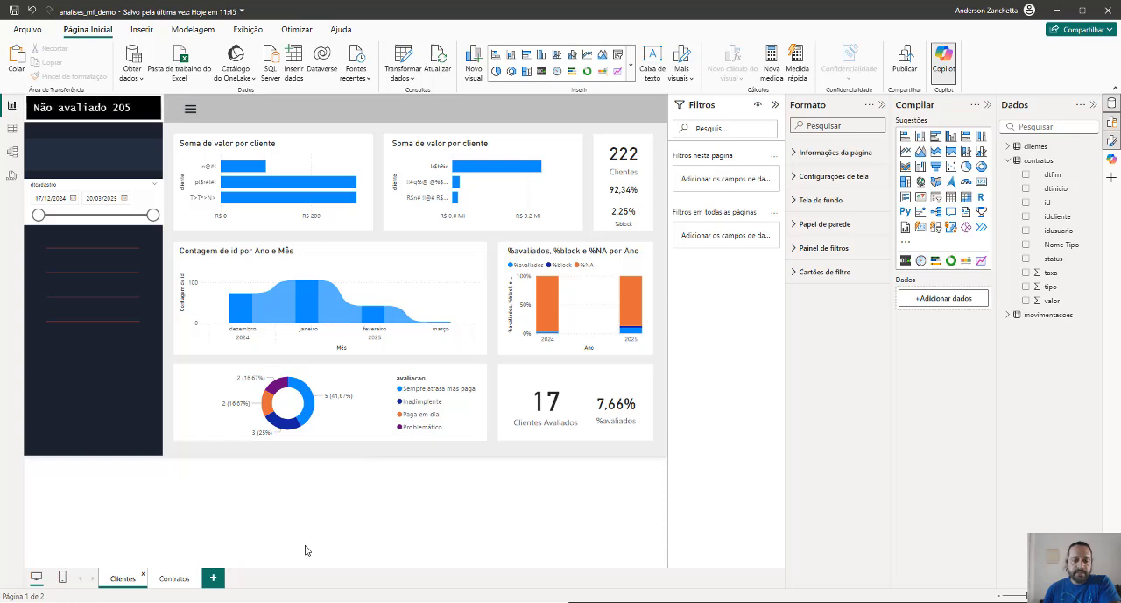
click(183, 579)
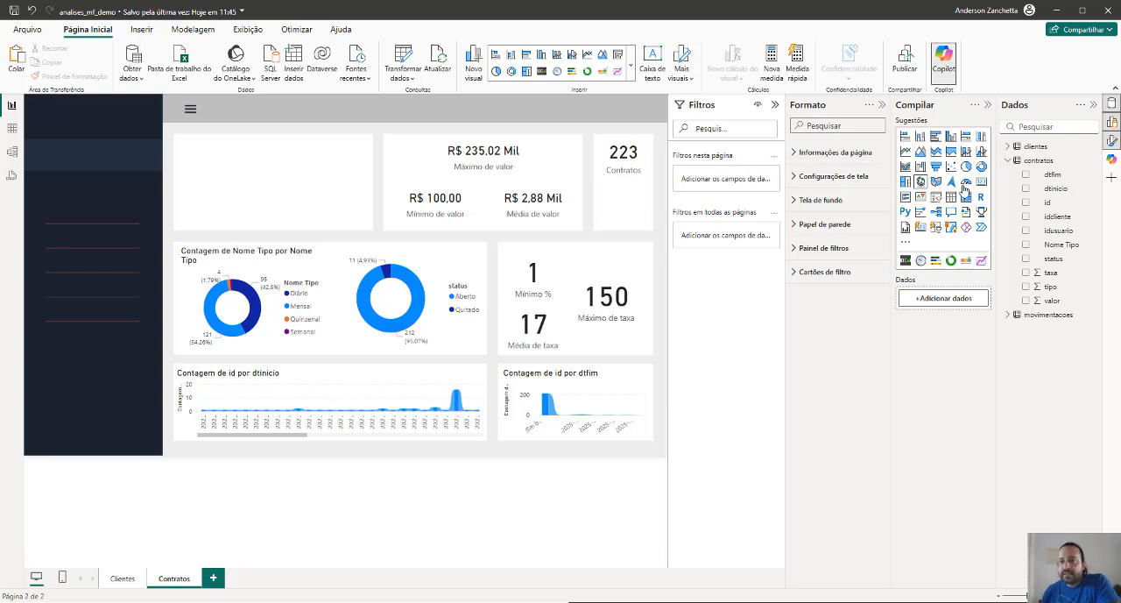
Insert a matrix in the empty card beside the value cards, with cliente from the clientes table as its rows
click(1007, 147)
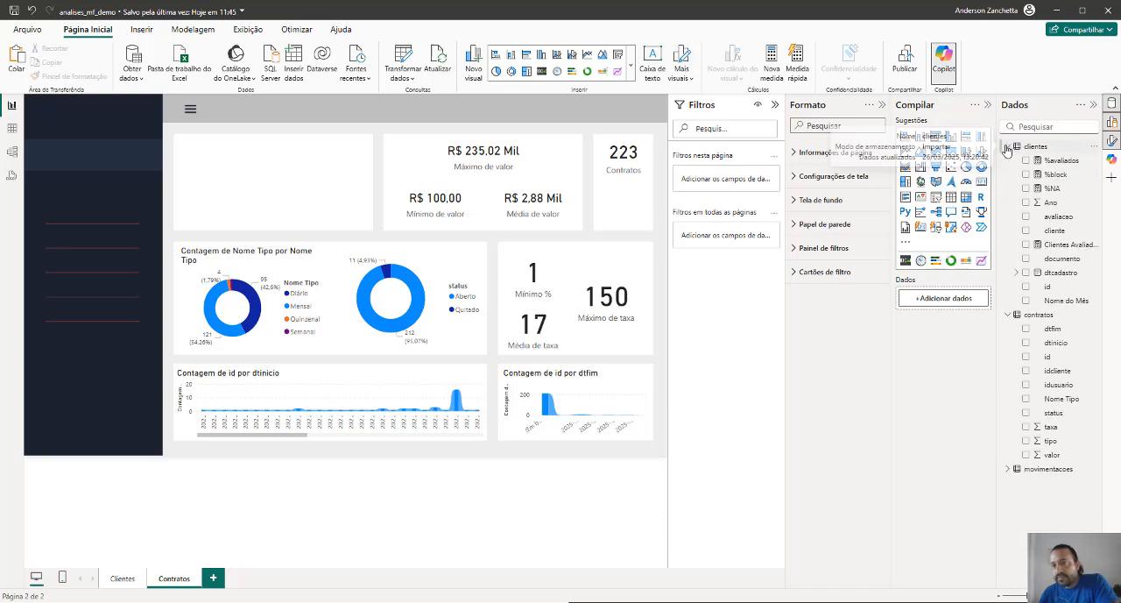
click(965, 196)
drag(208, 159, 342, 180)
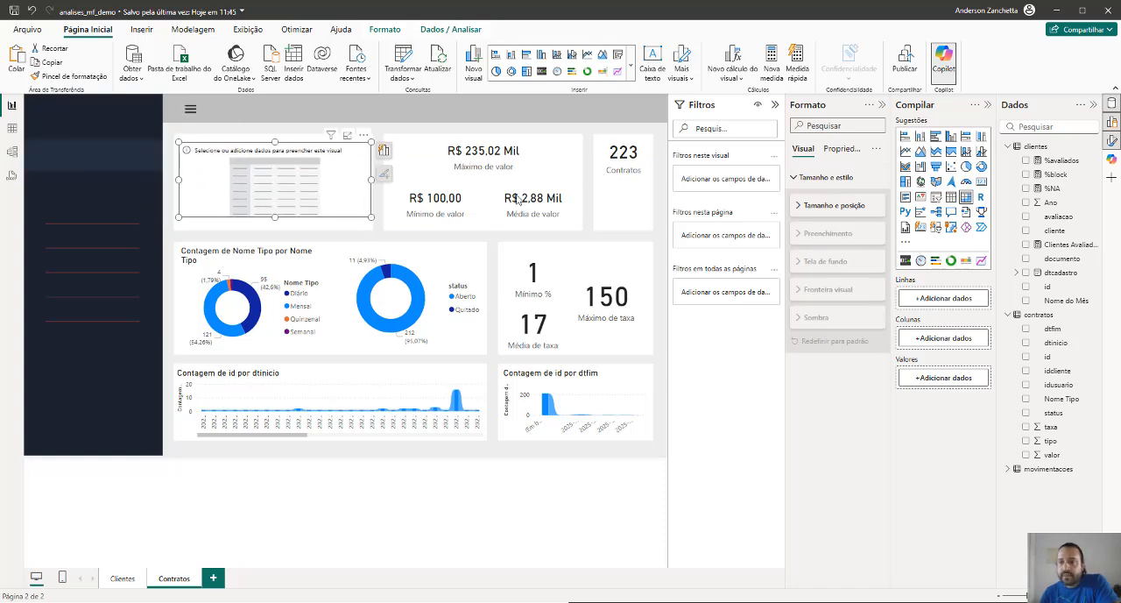
click(1027, 230)
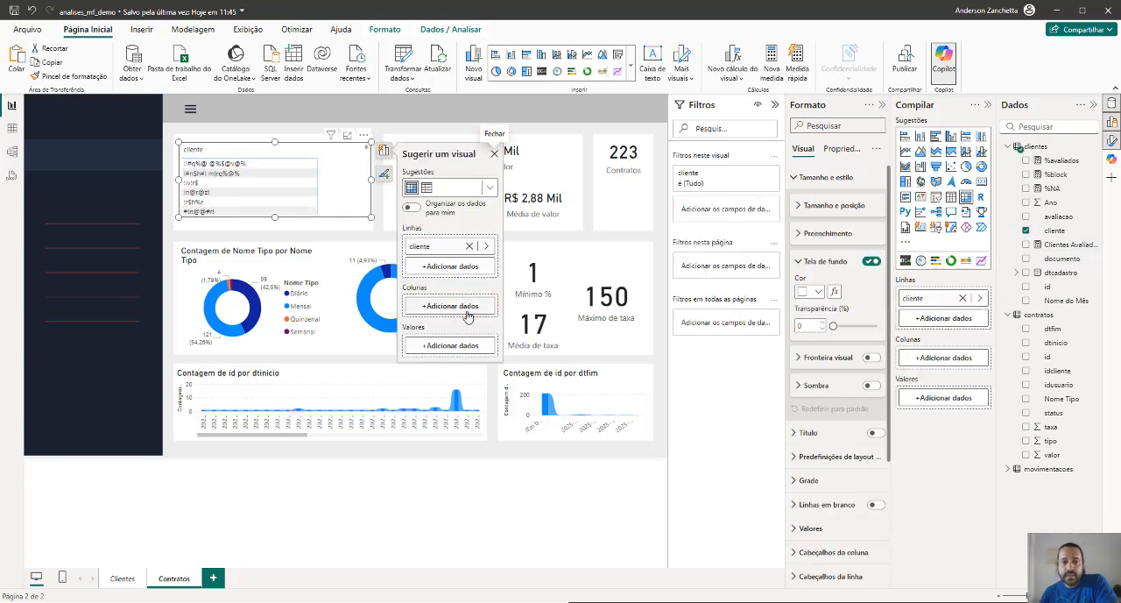
Add the contratos status field to the matrix values and resize the matrix to fit inside its white card
click(468, 347)
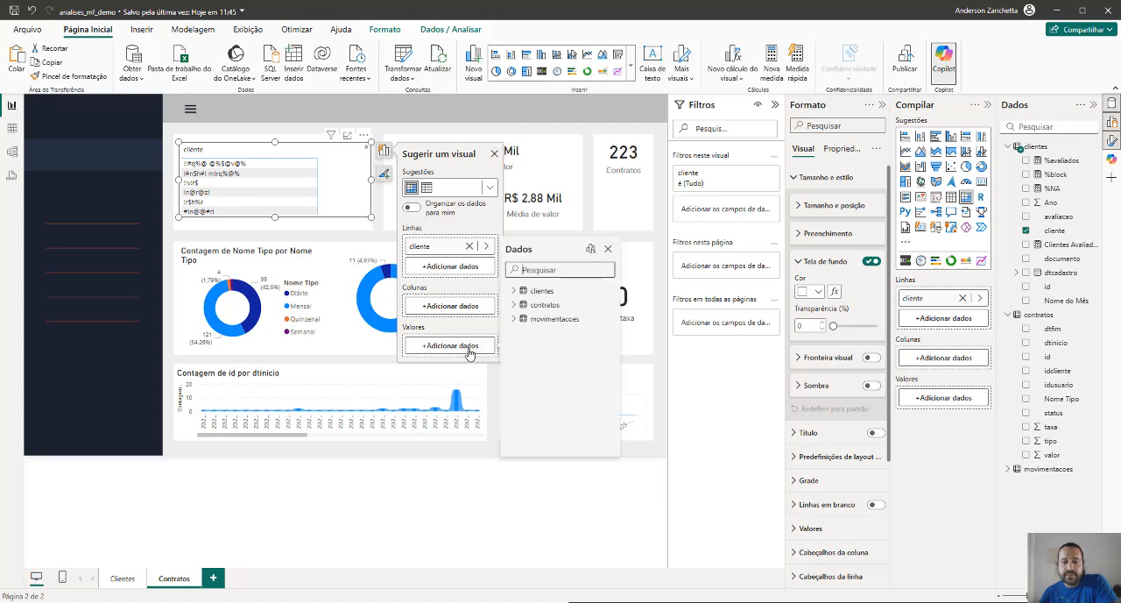
click(513, 305)
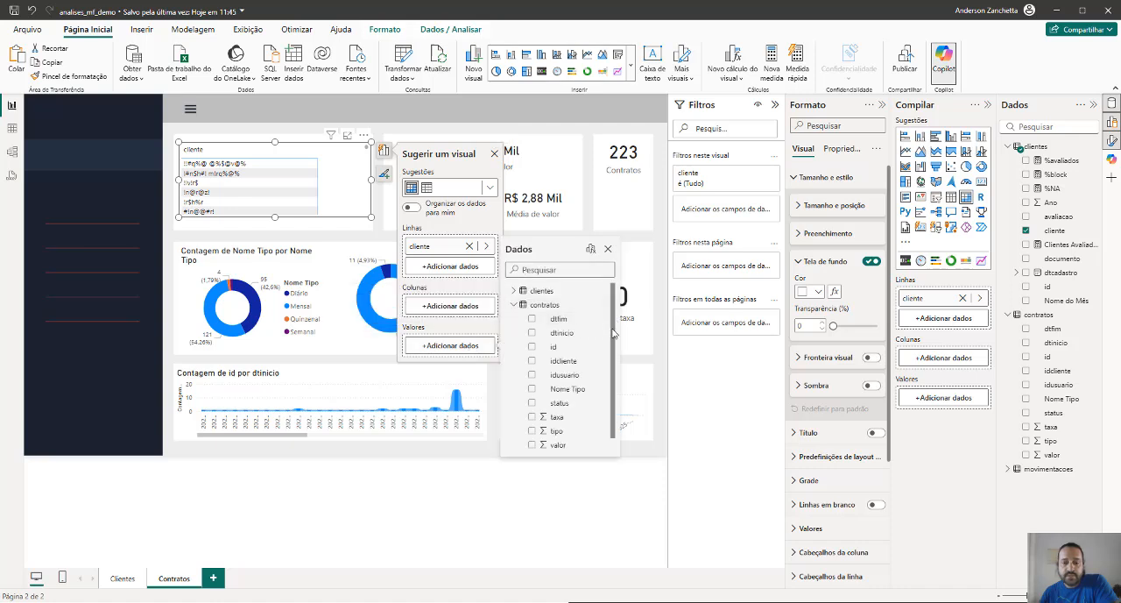
scroll(615, 368, down, 1)
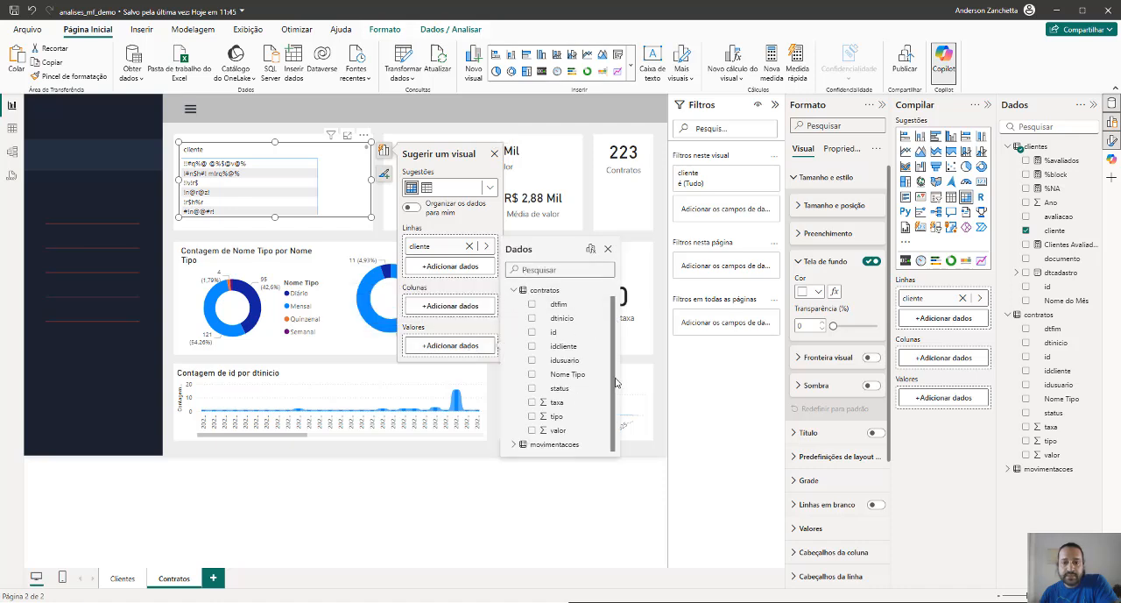
click(532, 388)
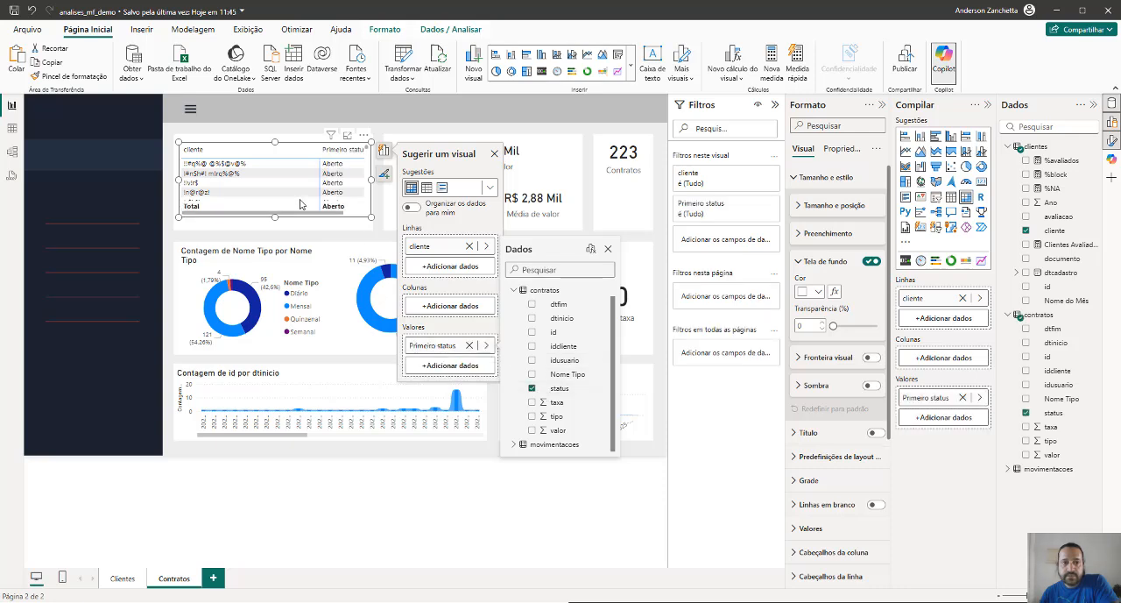
click(372, 221)
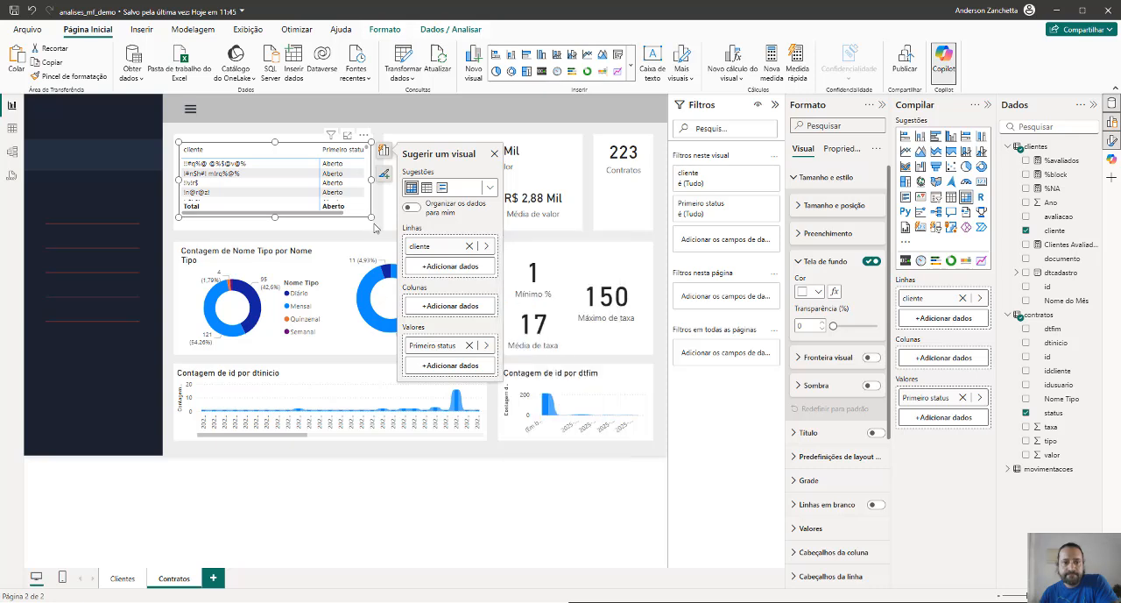
click(372, 228)
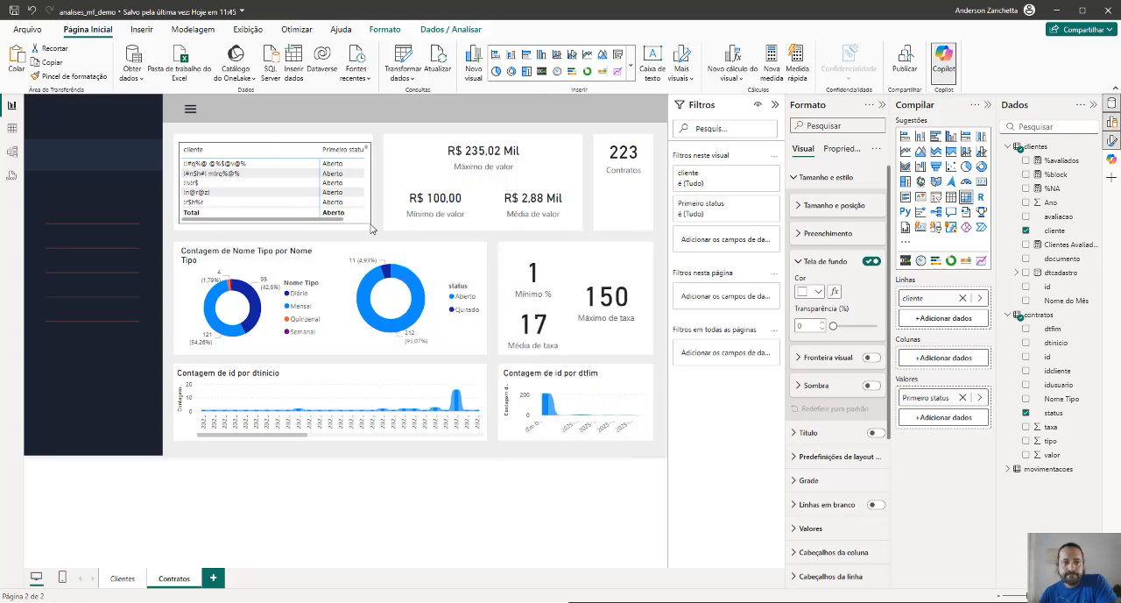
click(365, 184)
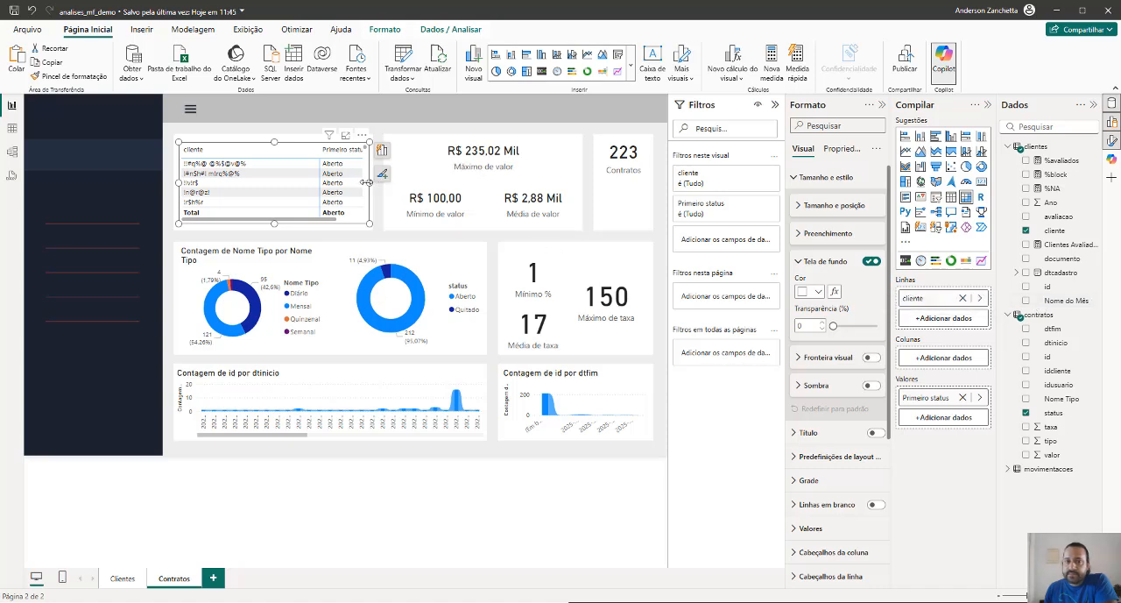
mouse_move(367, 183)
mouse_down()
mouse_move(270, 195)
mouse_move(364, 188)
mouse_up()
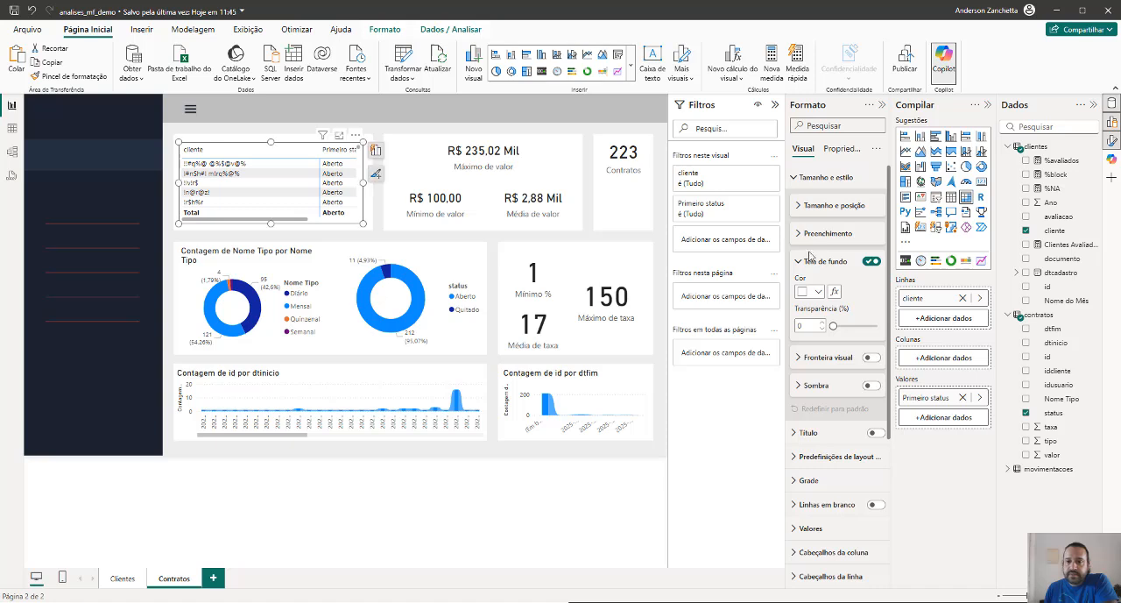
Filter the matrix to show items whose Primeiro status contains Aberto
click(742, 185)
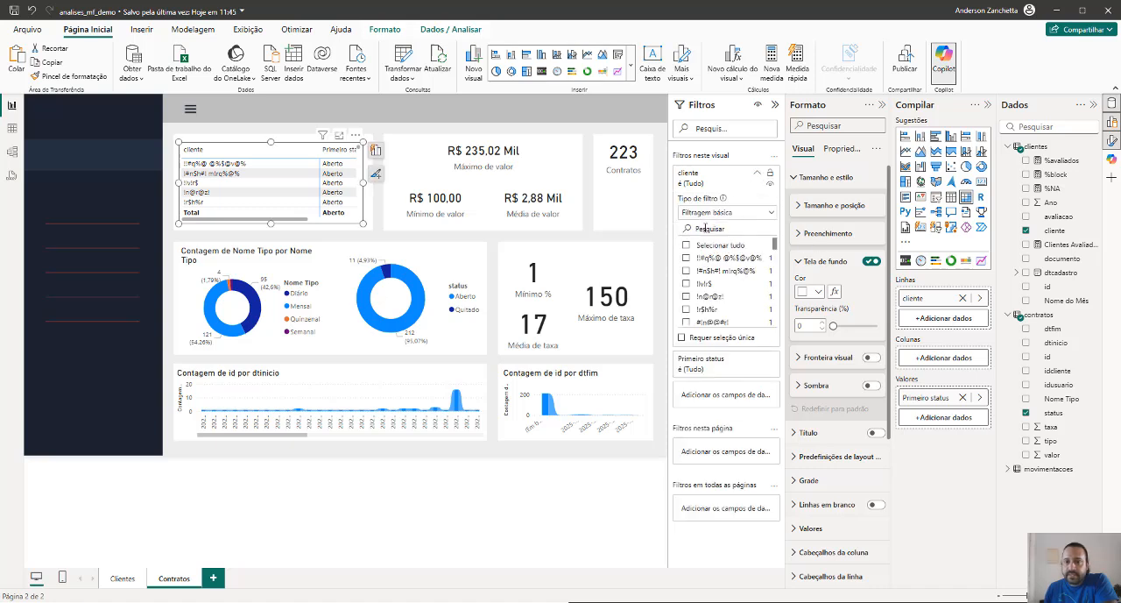
click(741, 362)
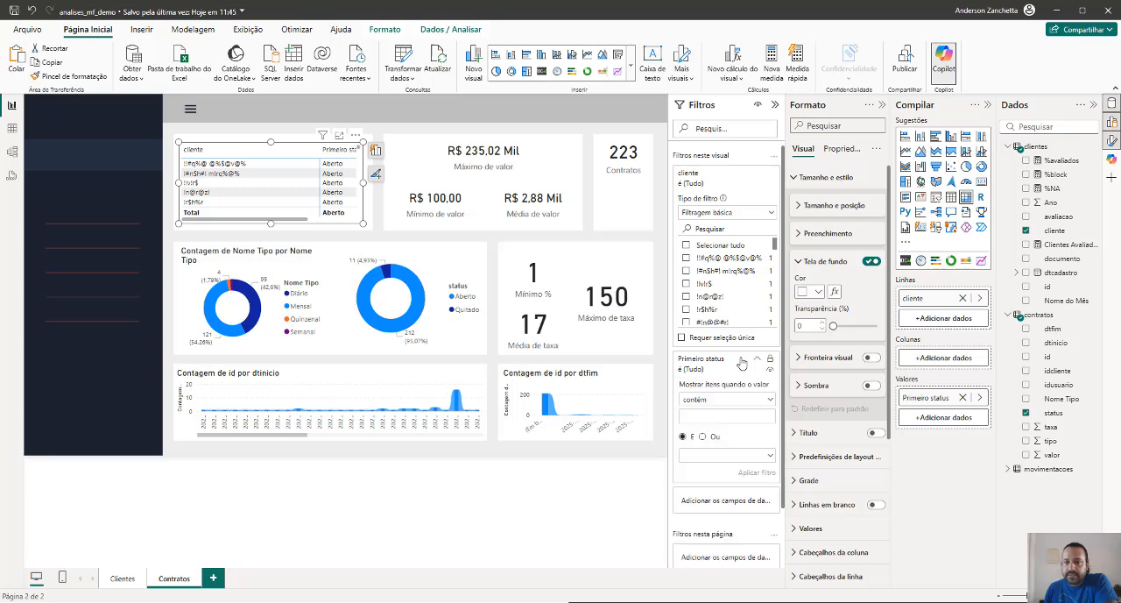
click(756, 401)
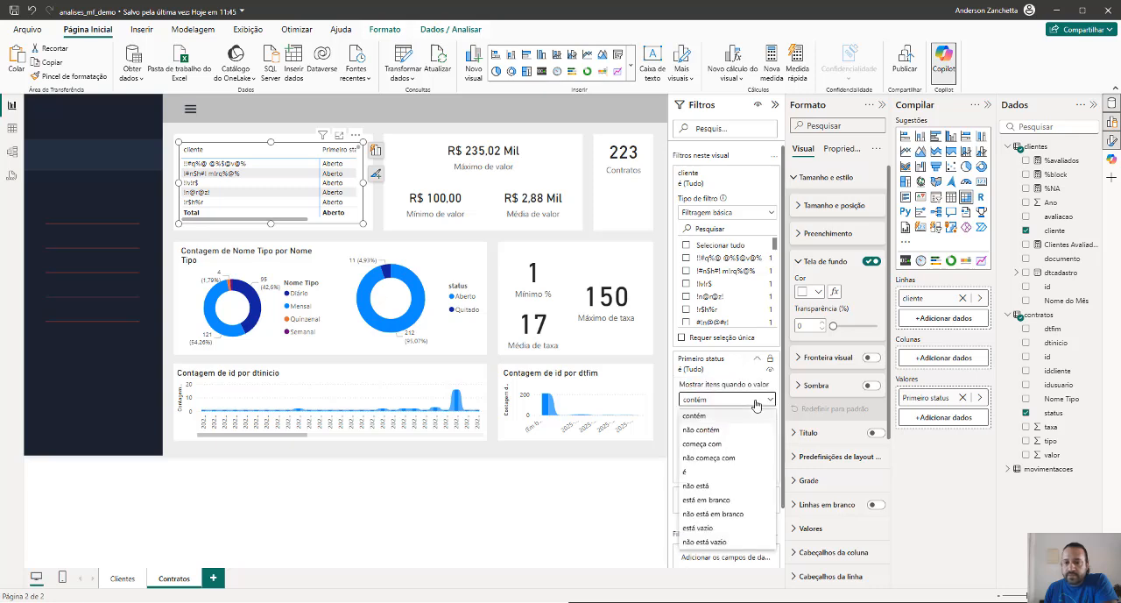
click(769, 401)
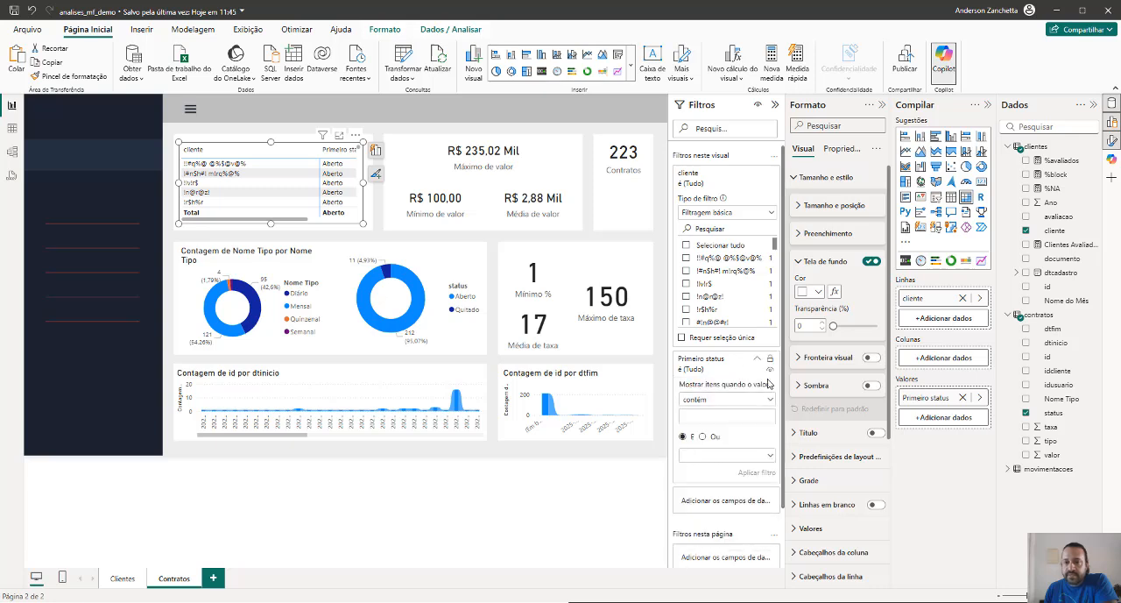
click(715, 415)
text(Aberto)
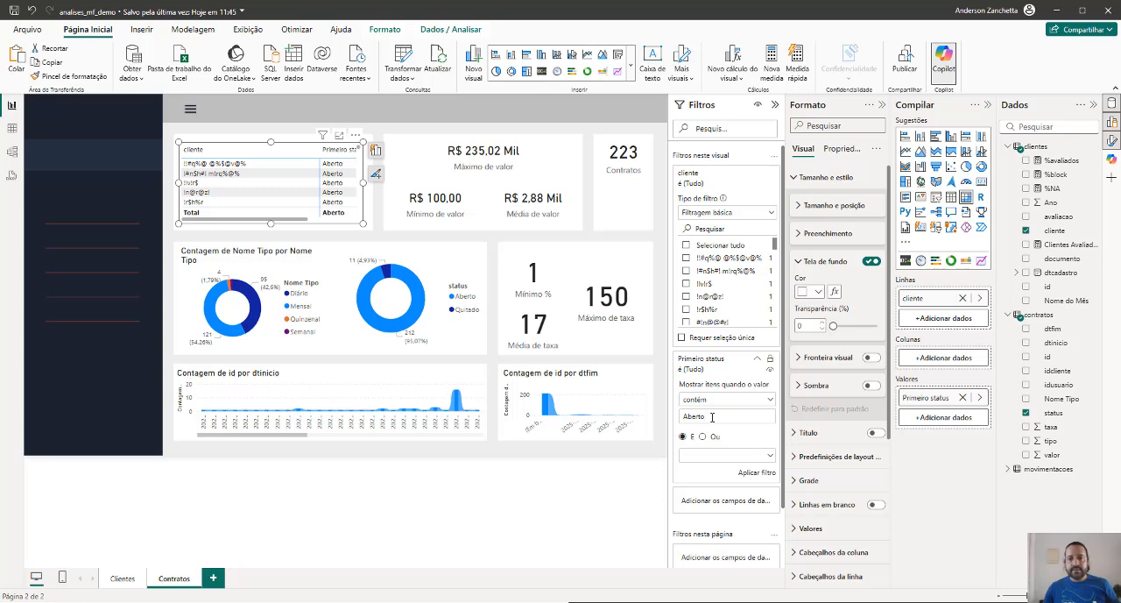
click(755, 474)
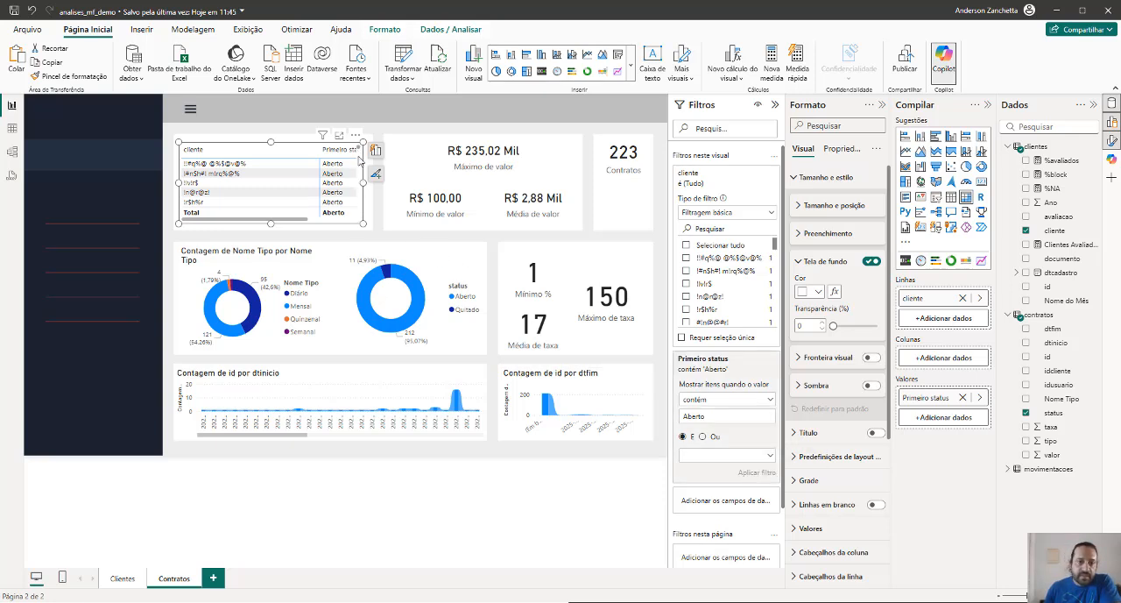
mouse_move(361, 151)
mouse_down()
mouse_move(359, 209)
mouse_move(360, 141)
mouse_up()
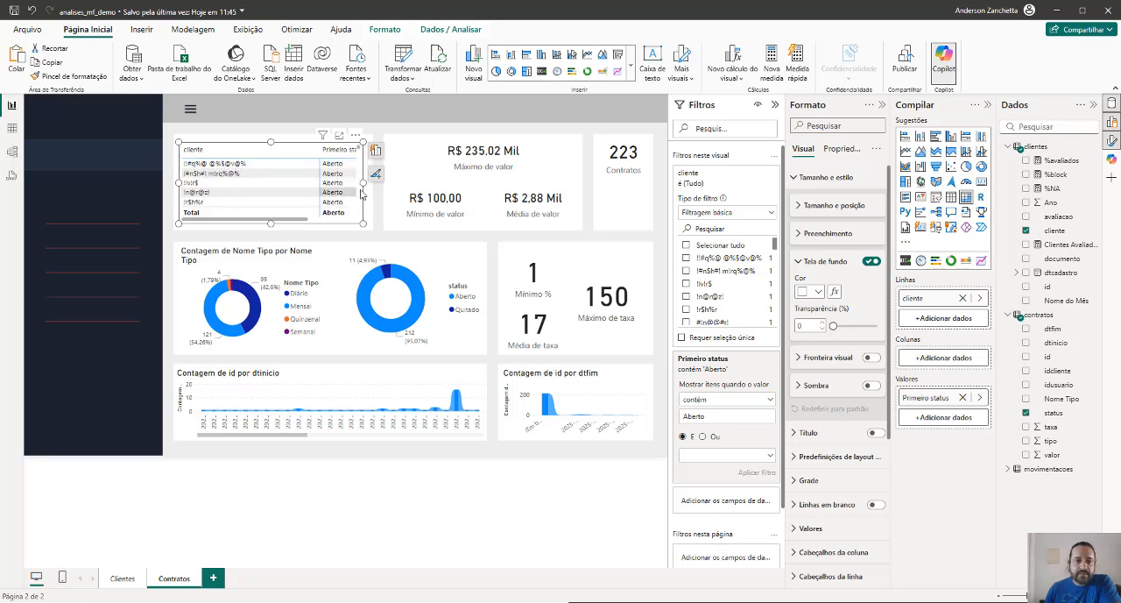
mouse_move(303, 220)
mouse_down()
mouse_move(358, 224)
mouse_move(308, 224)
mouse_up()
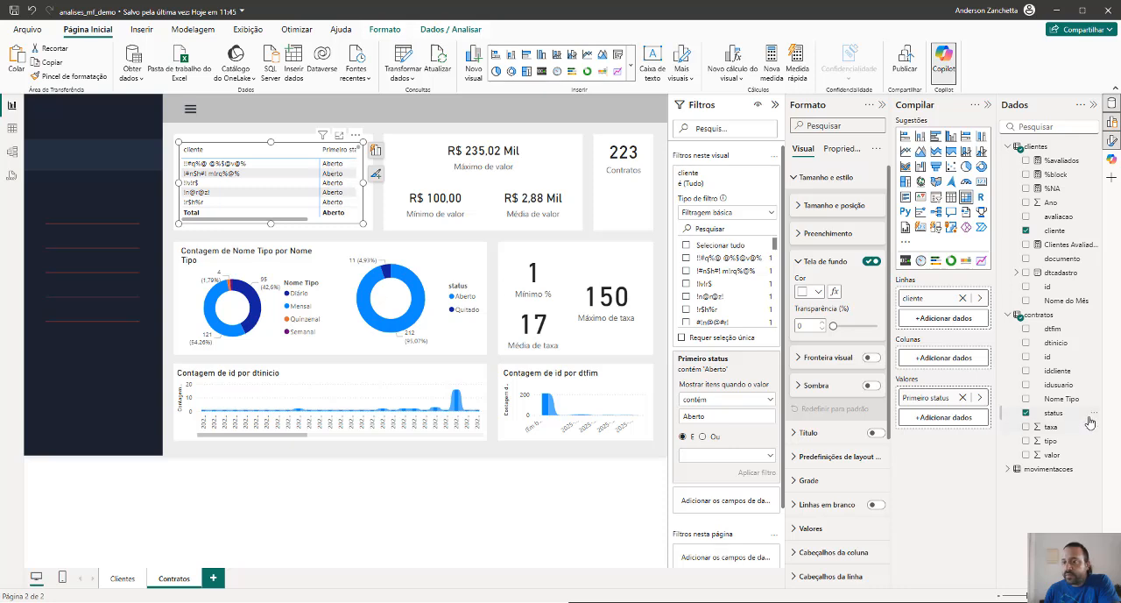
Try the contratos id field as the matrix columns, widening the matrix across the value cards, and remove the field again
click(1027, 357)
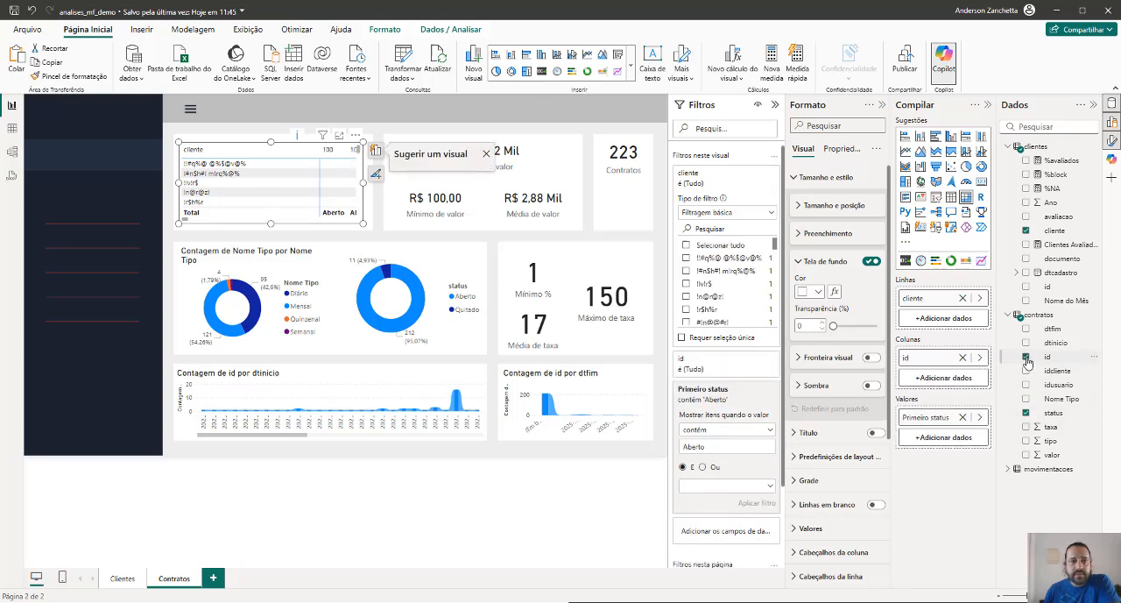
drag(365, 183, 562, 182)
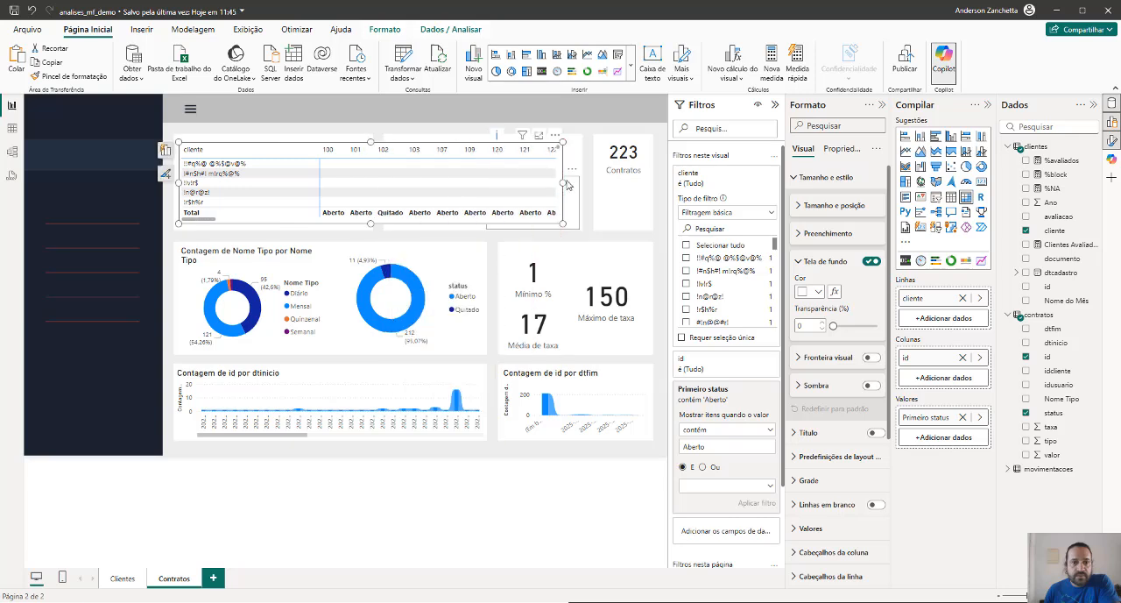
click(963, 357)
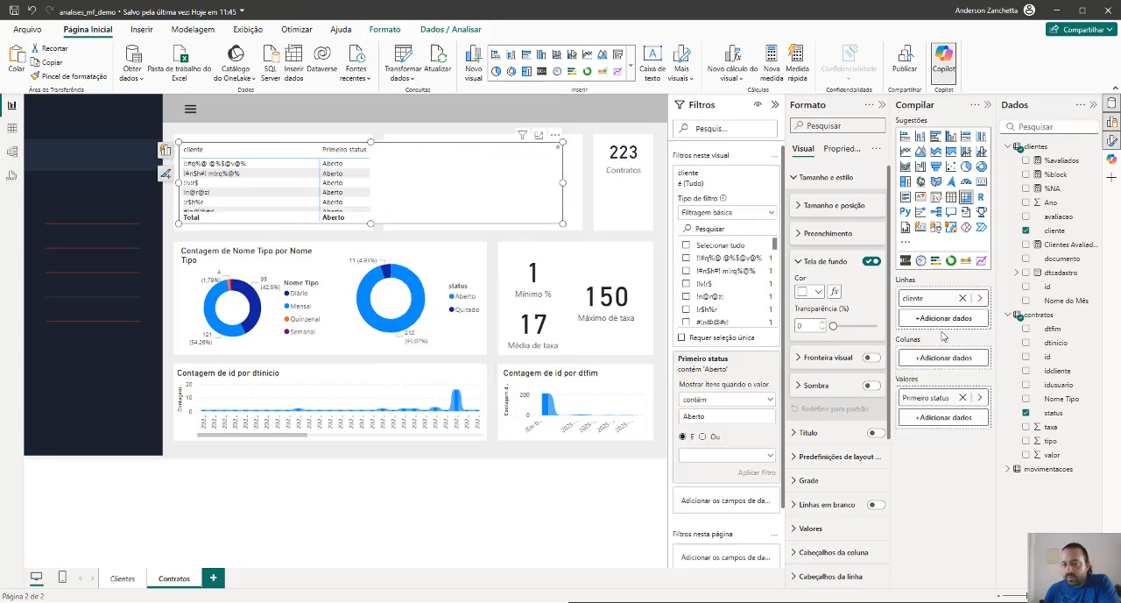
Add the contratos id field to the matrix values
click(944, 417)
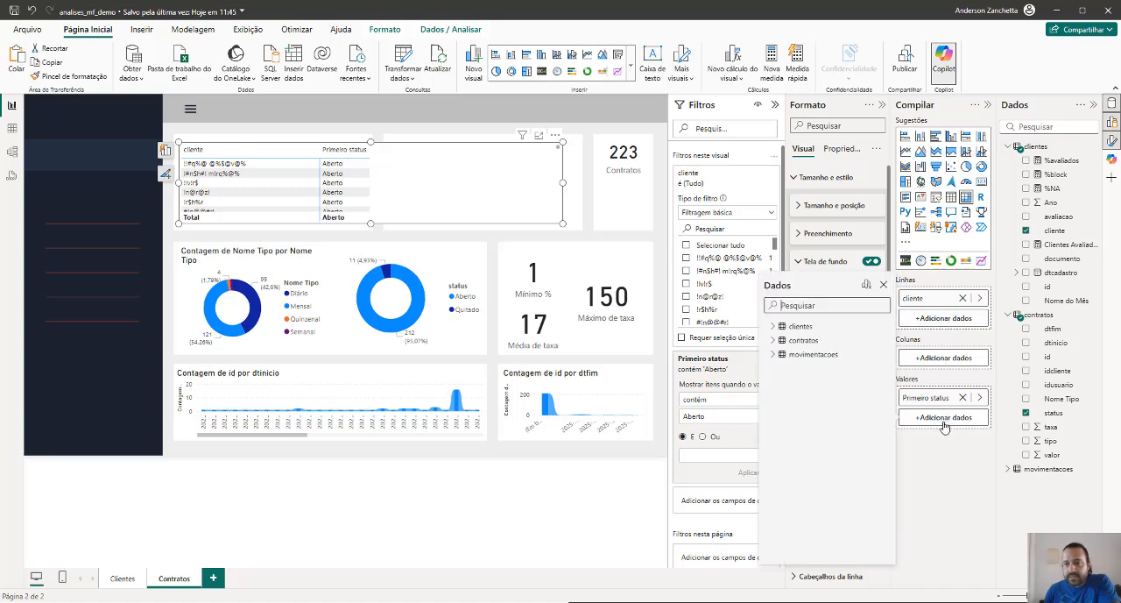
click(773, 341)
click(791, 382)
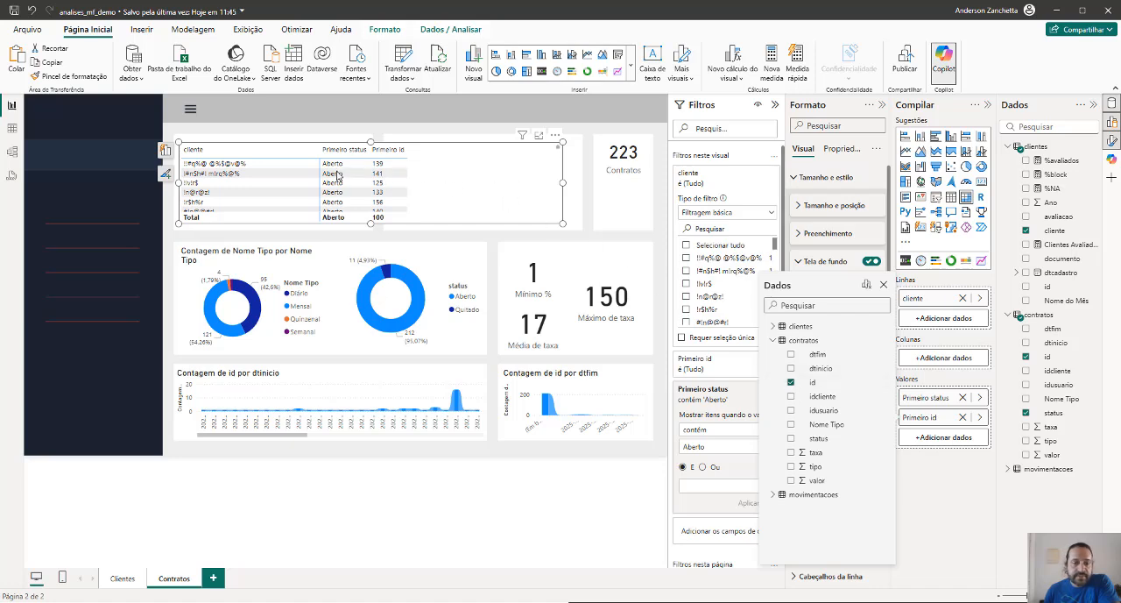
Cross-filter the page by the matrix's second client row to check the cards, and delete the matrix
click(247, 175)
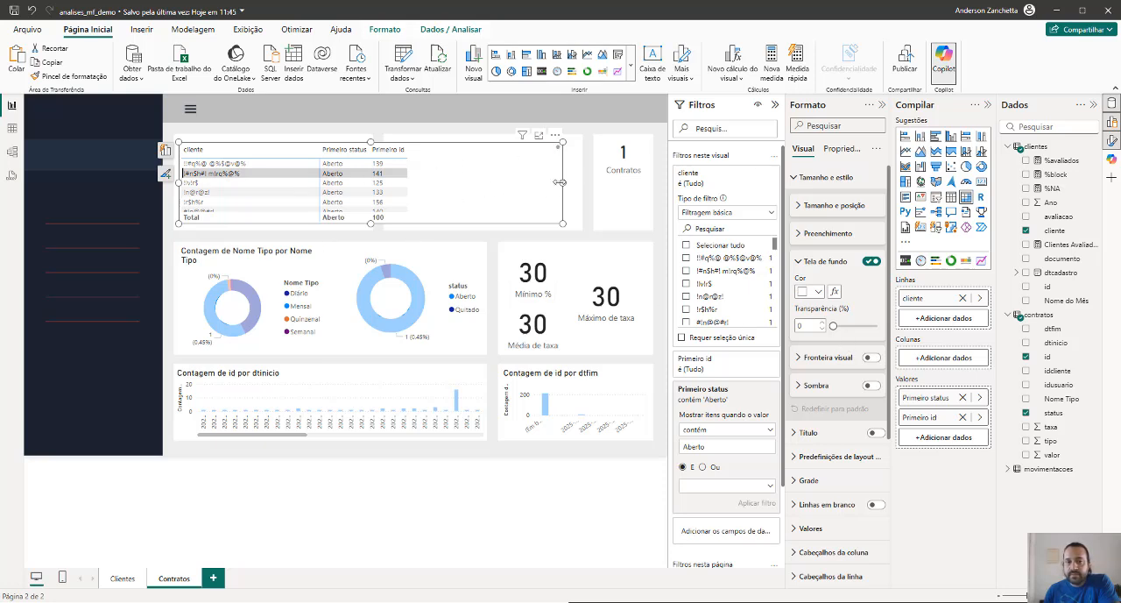
drag(562, 183, 366, 186)
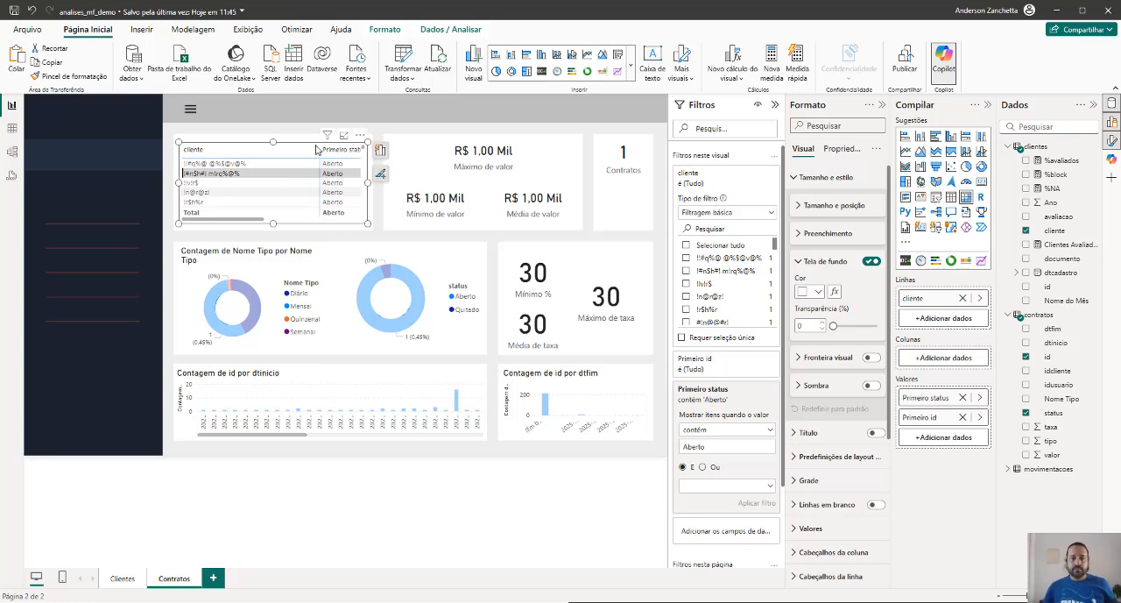
key(Delete)
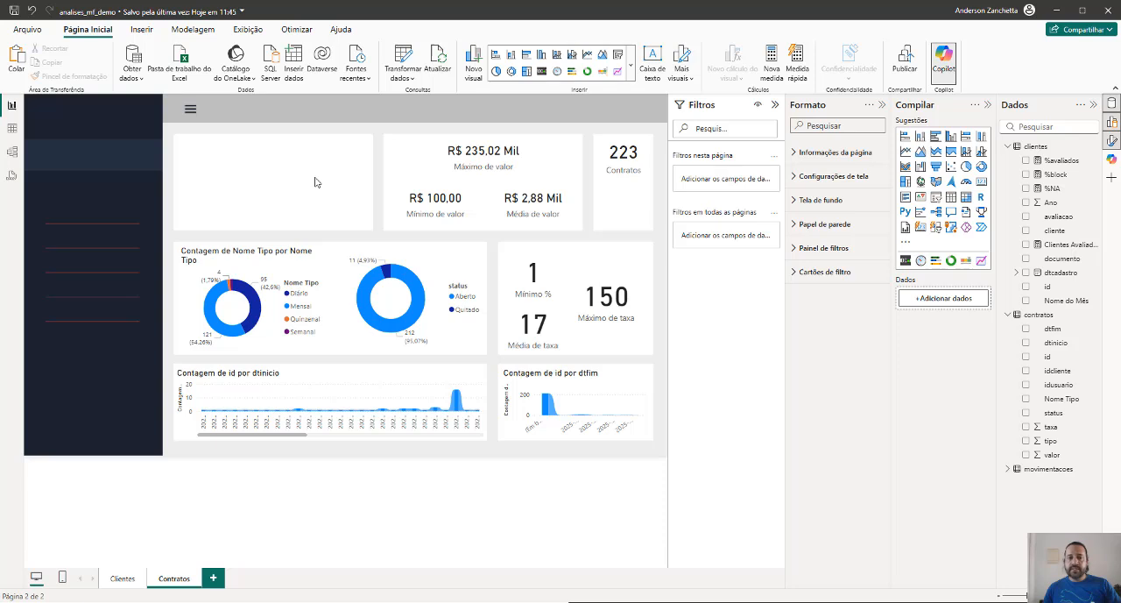
Insert a Scroller visual and fit it to the width of the dark sidebar, above the red lines
click(906, 260)
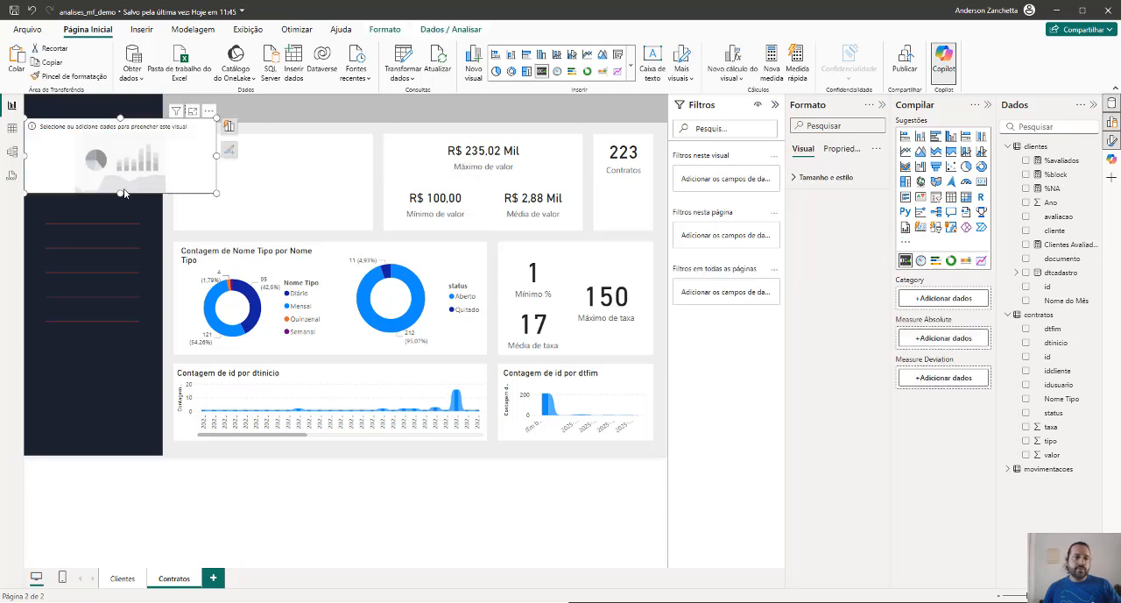
drag(121, 192, 159, 197)
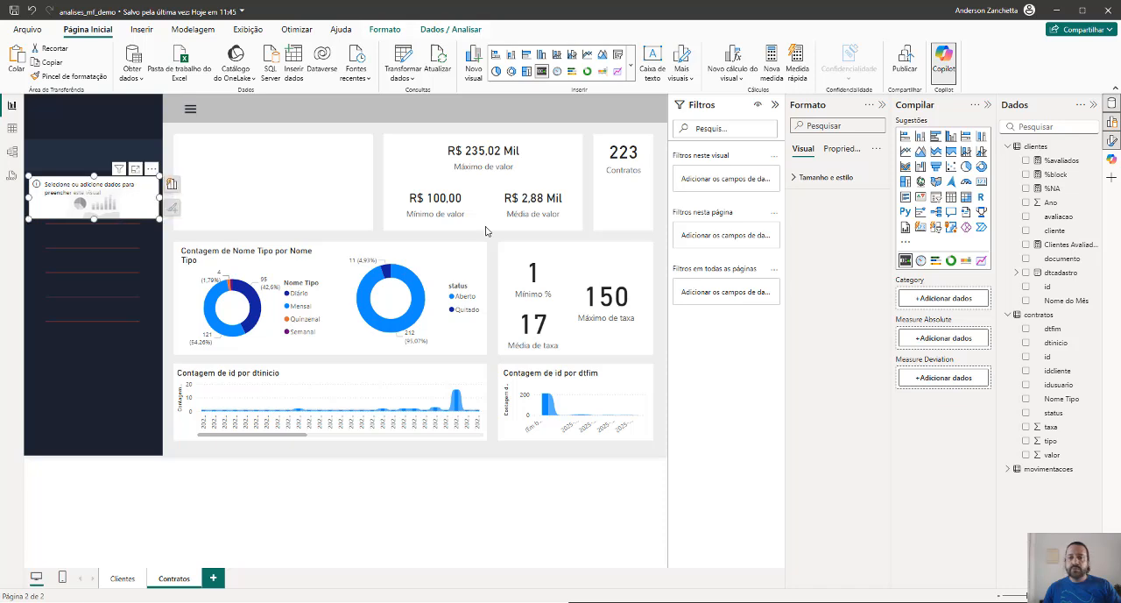
Try Nome Tipo and dtfim from contratos in turn as the Scroller's category, removing each field again
click(1026, 400)
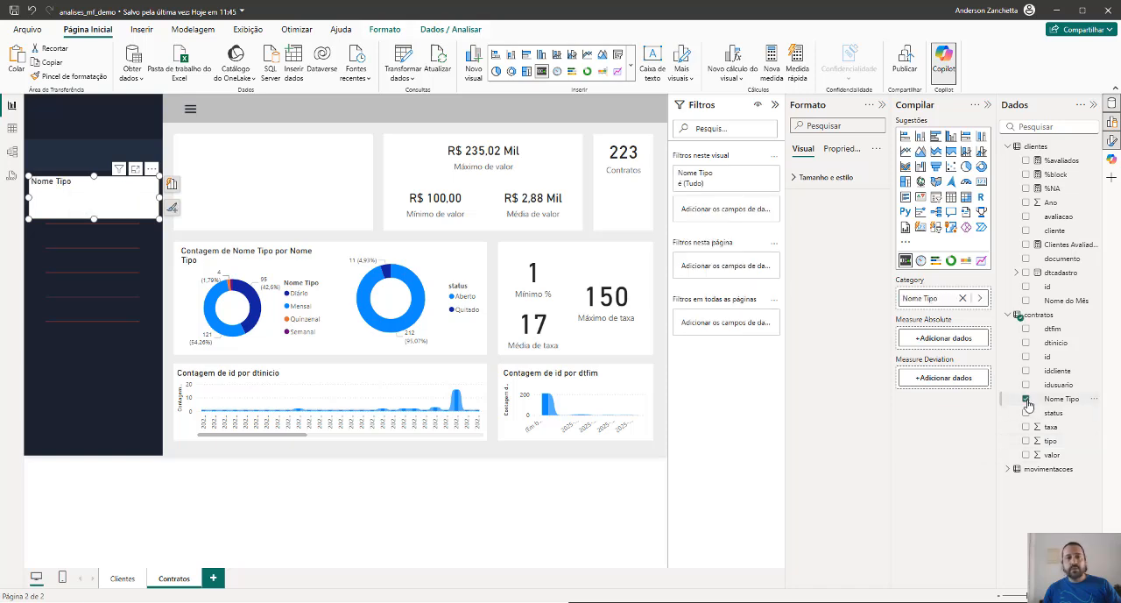
click(928, 338)
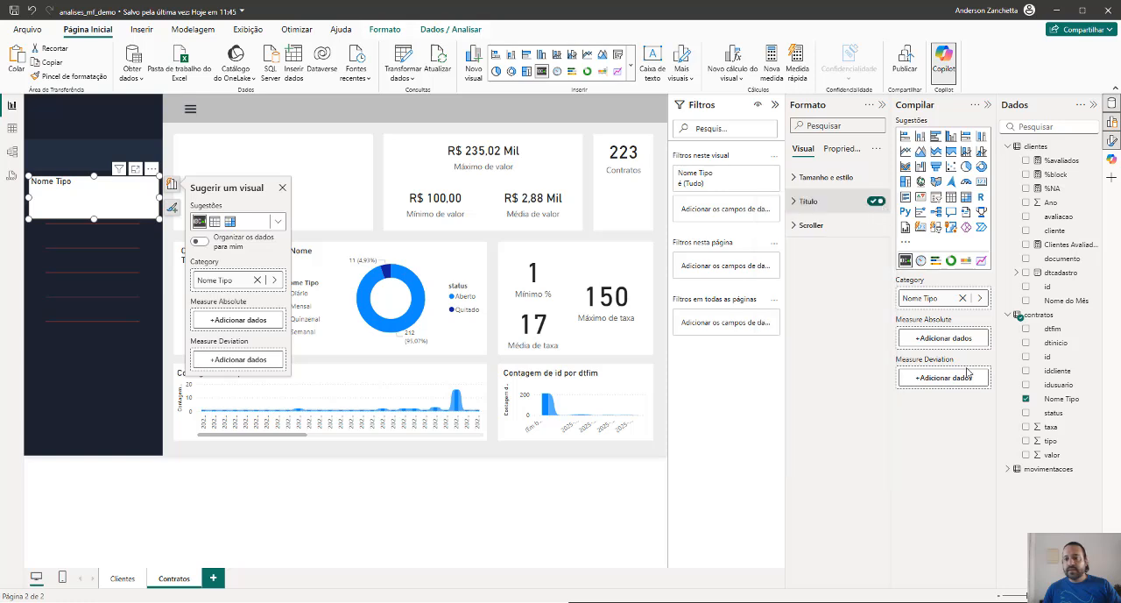
click(1027, 398)
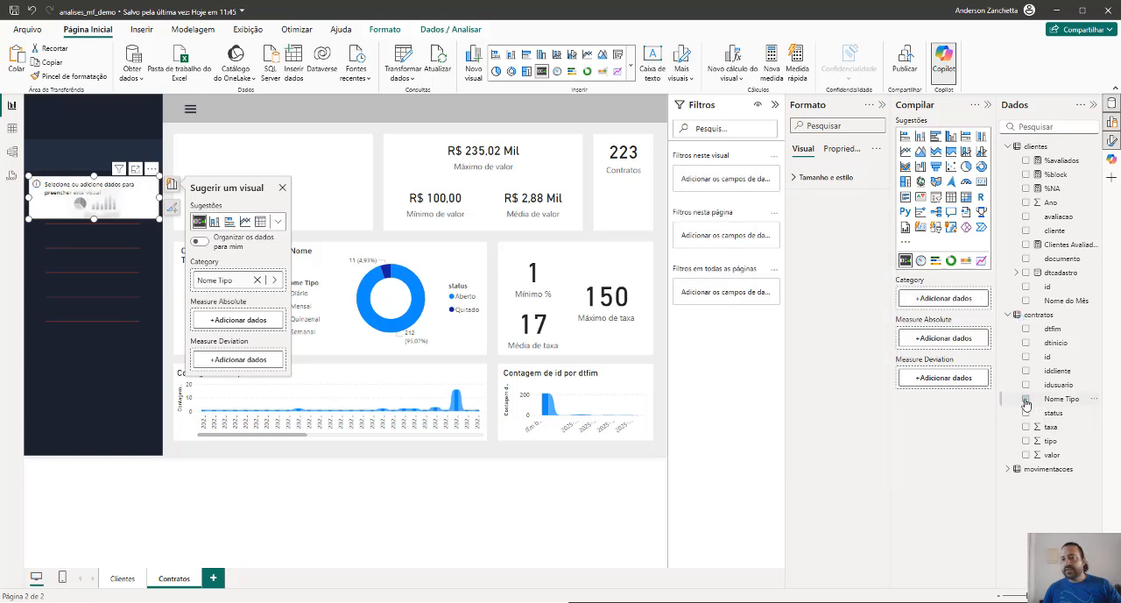
click(1026, 329)
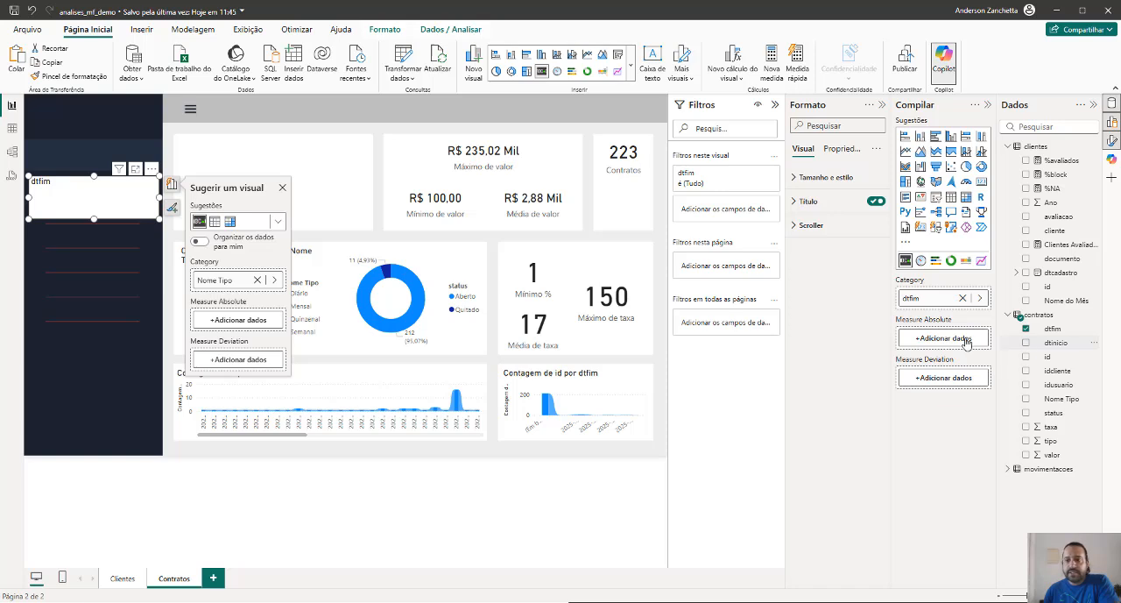
click(961, 298)
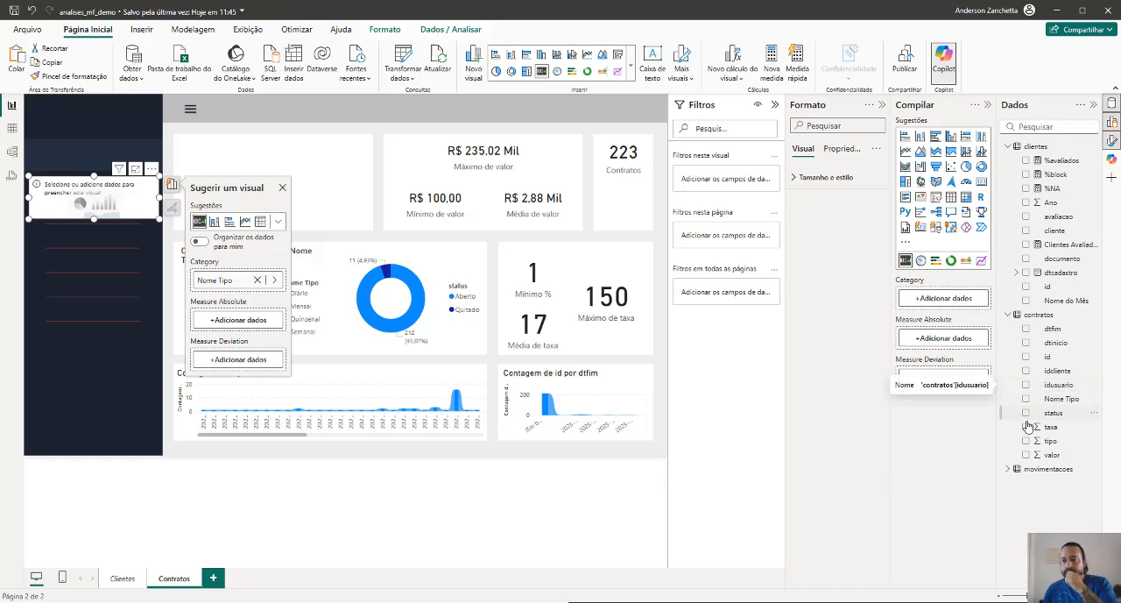
Try the Scroller with contratos id as category, dtfim as absolute measure and dtinicio as deviation measure, and remove all three fields
click(1026, 356)
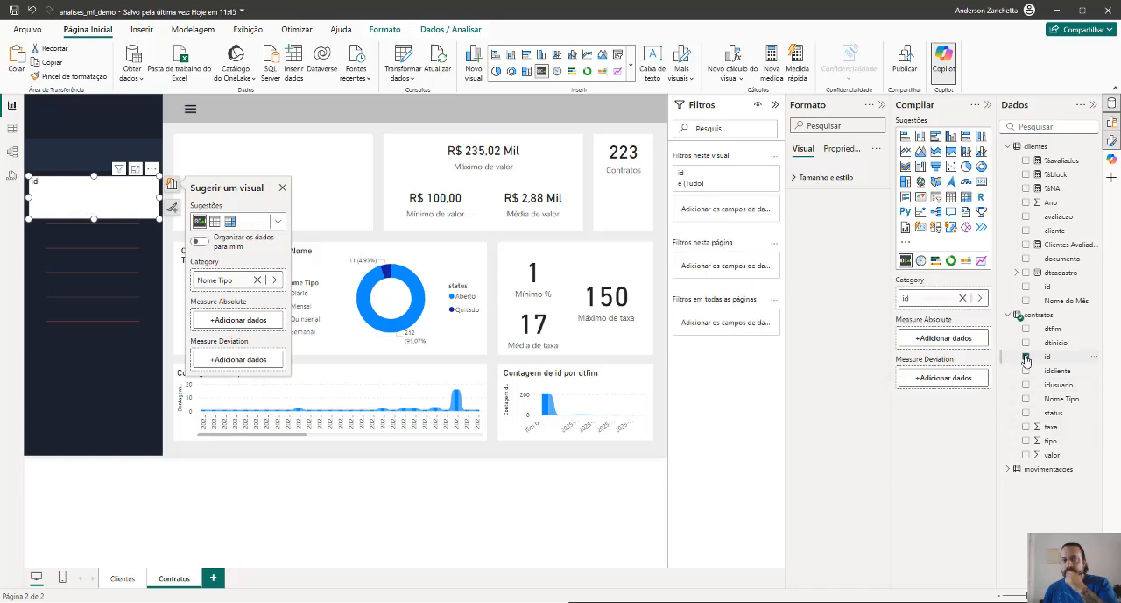
click(946, 339)
click(774, 261)
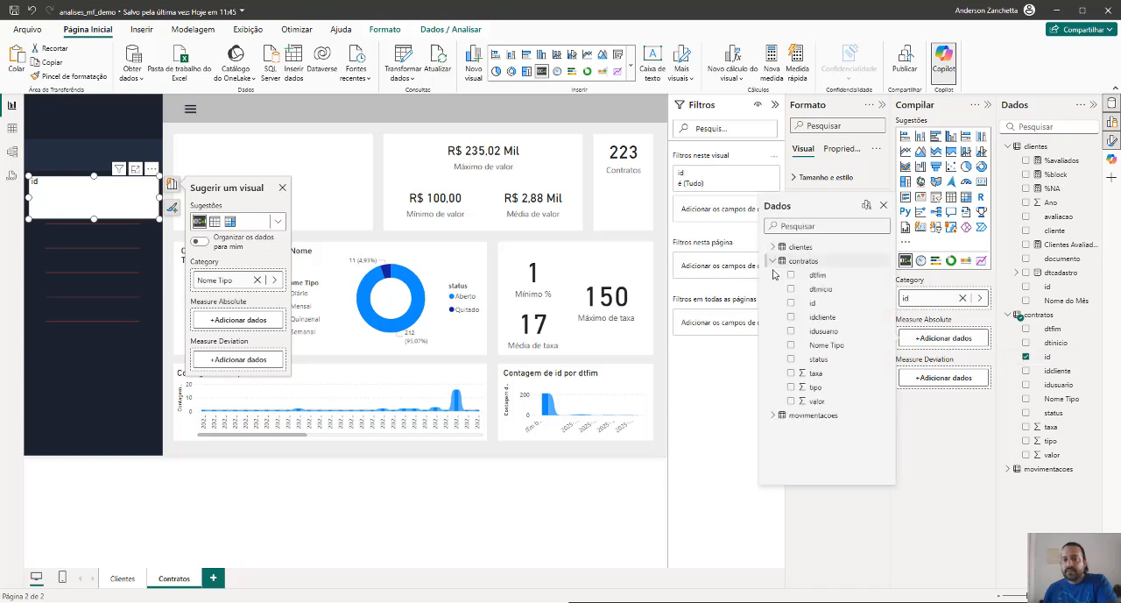
click(792, 277)
click(944, 380)
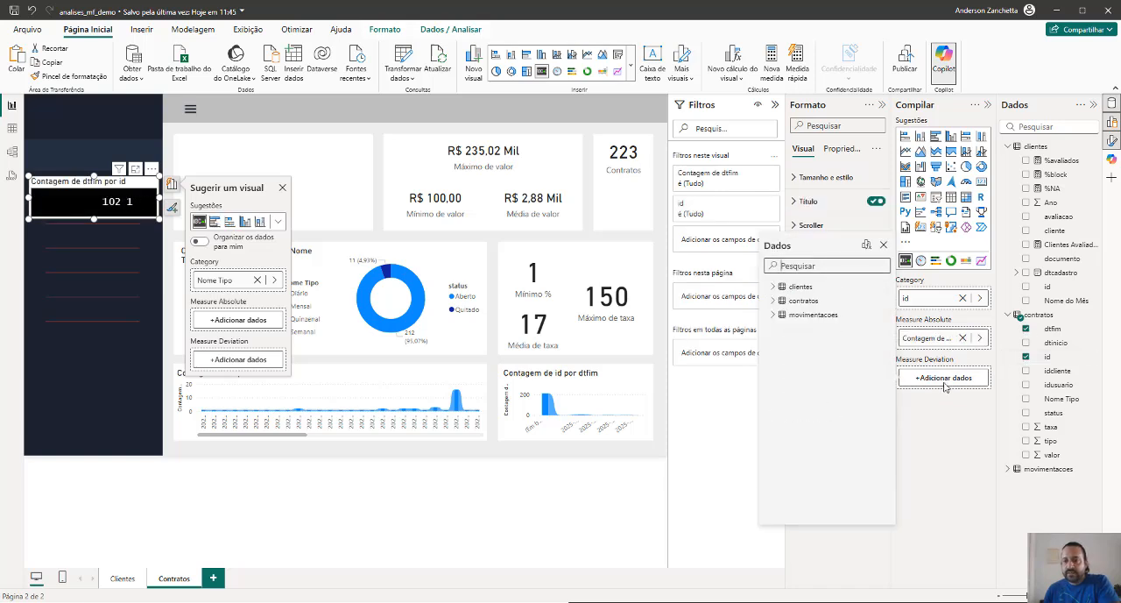
click(773, 300)
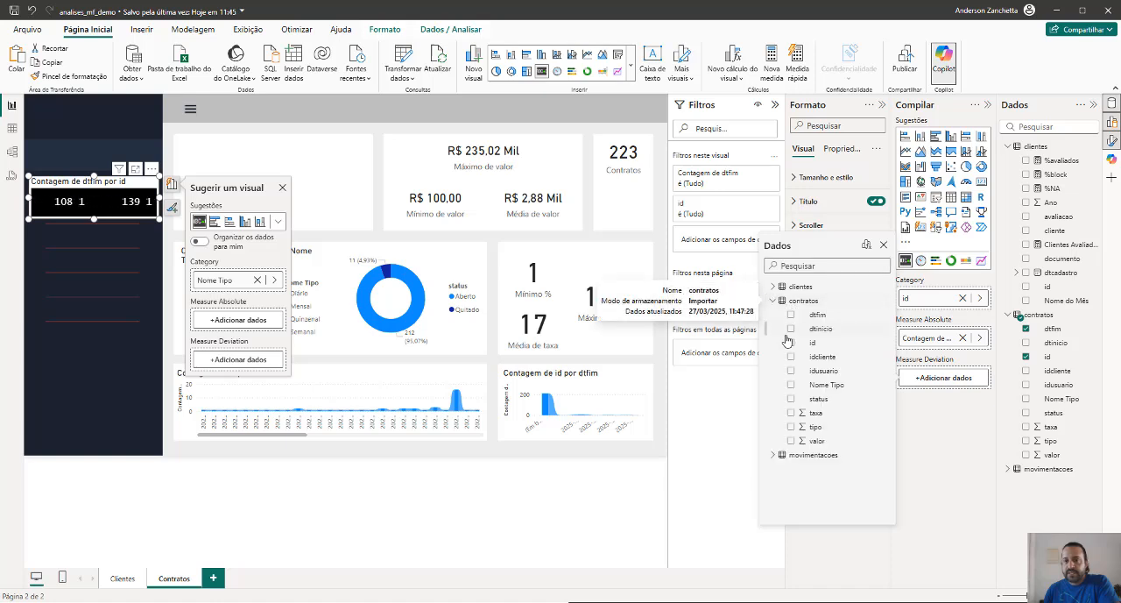
click(792, 330)
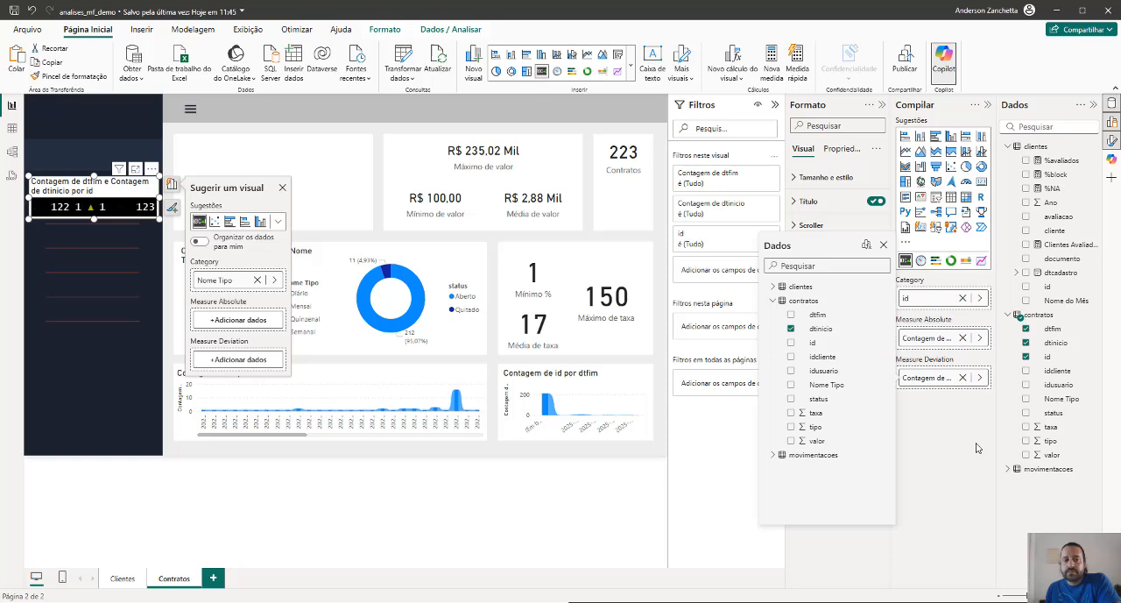
click(963, 338)
click(963, 377)
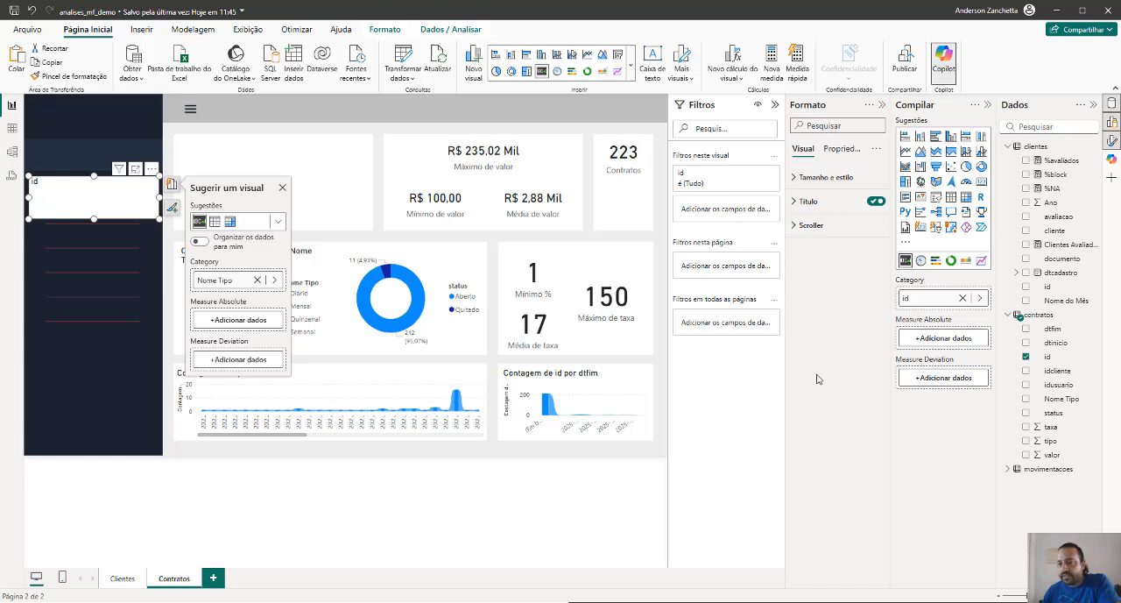
click(1026, 357)
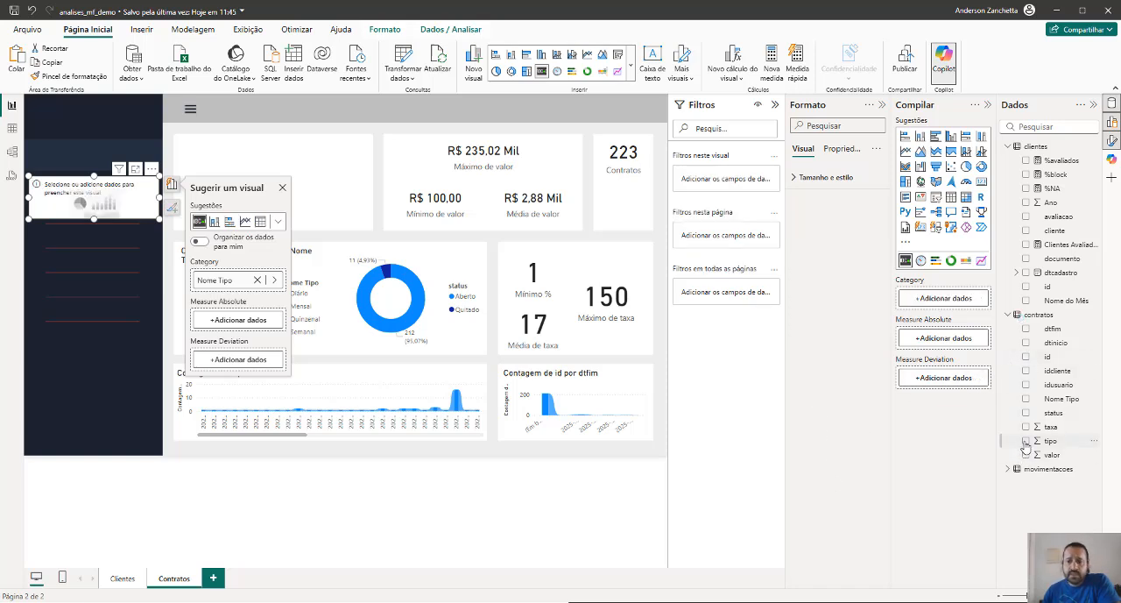
Set Nome Tipo as the Scroller's category and the count of Nome Tipo as its absolute measure, leaving out the tipo field
click(1026, 442)
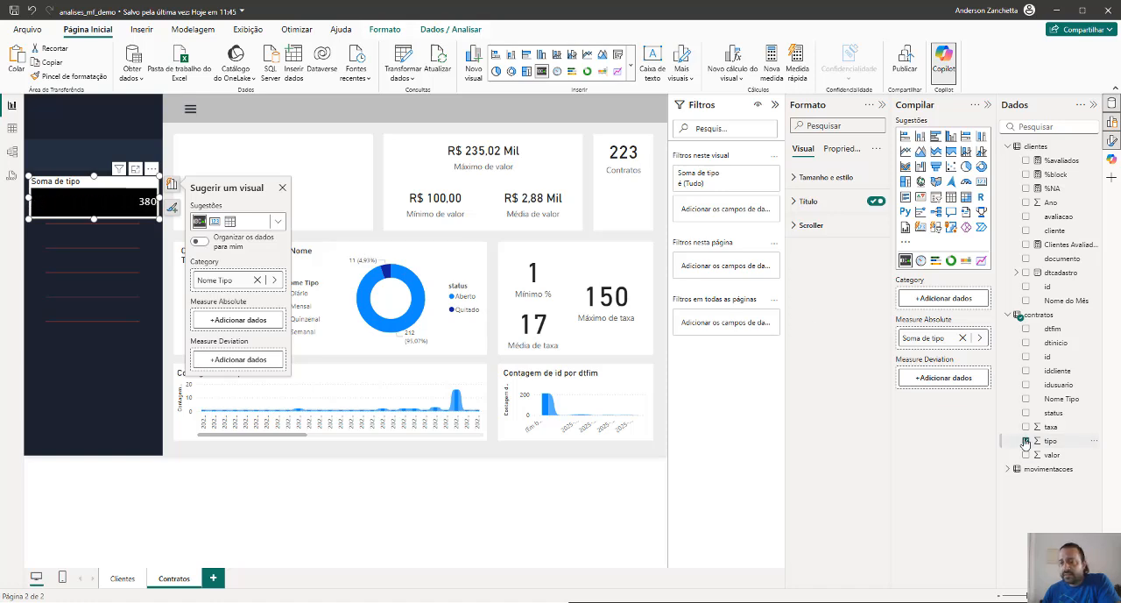
click(1026, 399)
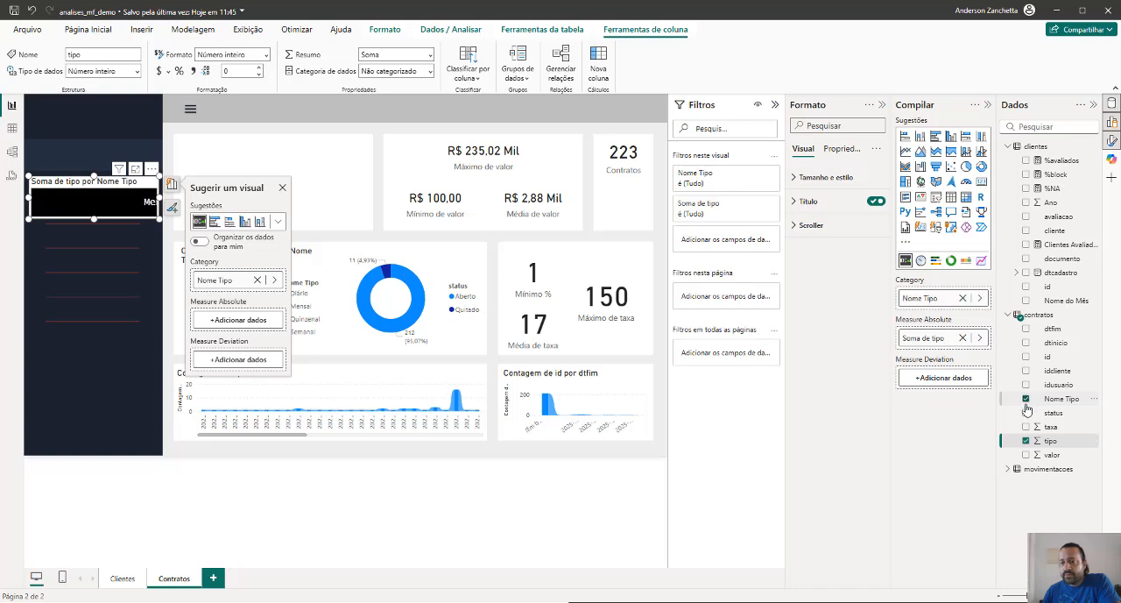
click(1026, 441)
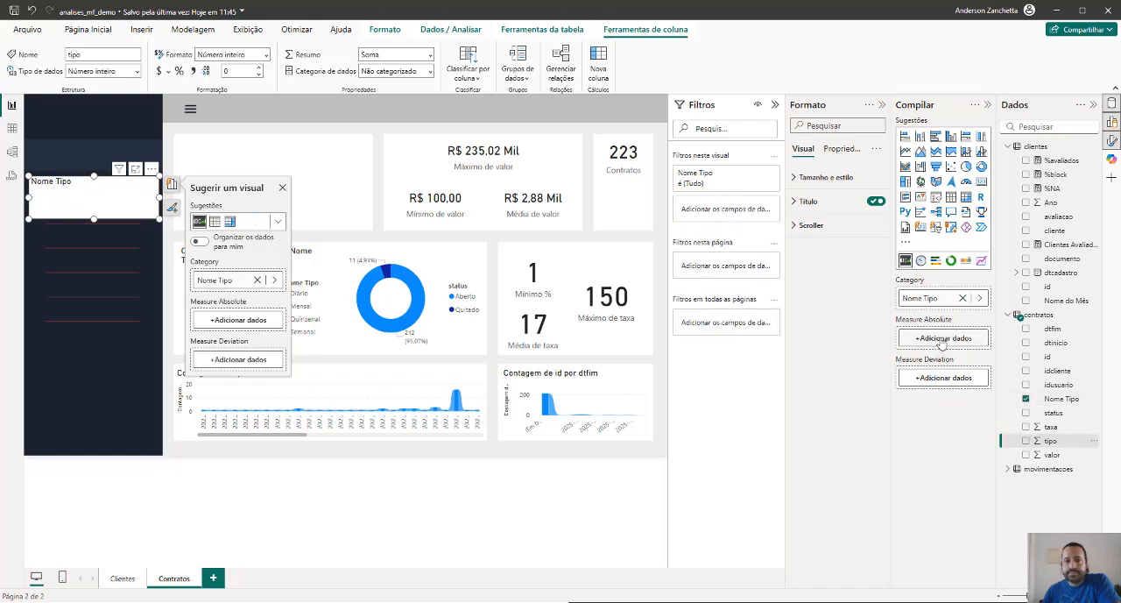
click(941, 340)
click(775, 261)
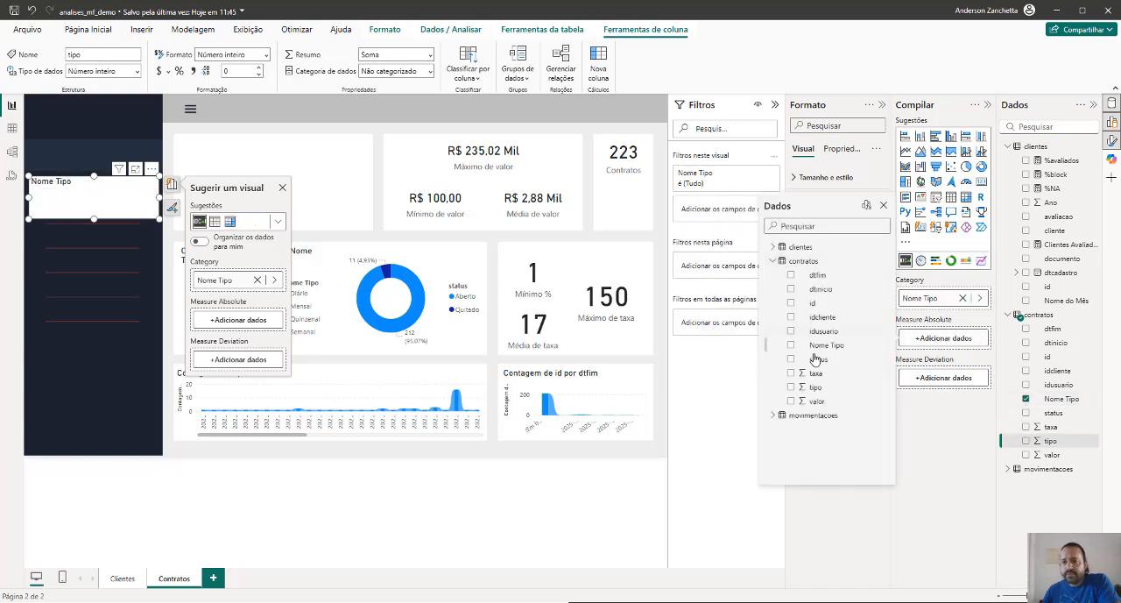
click(820, 346)
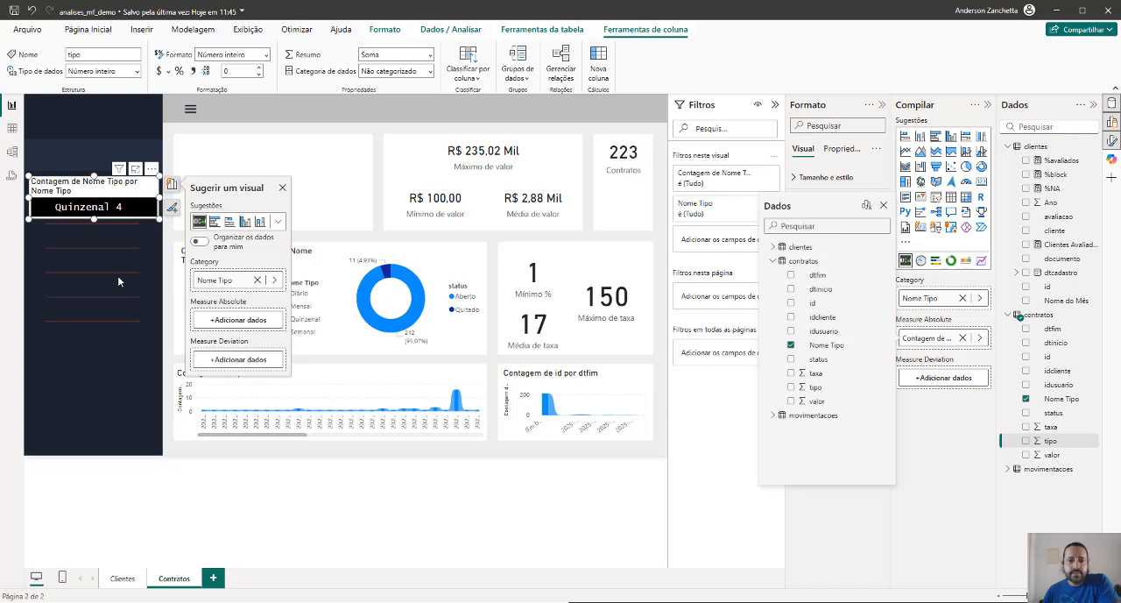
click(311, 466)
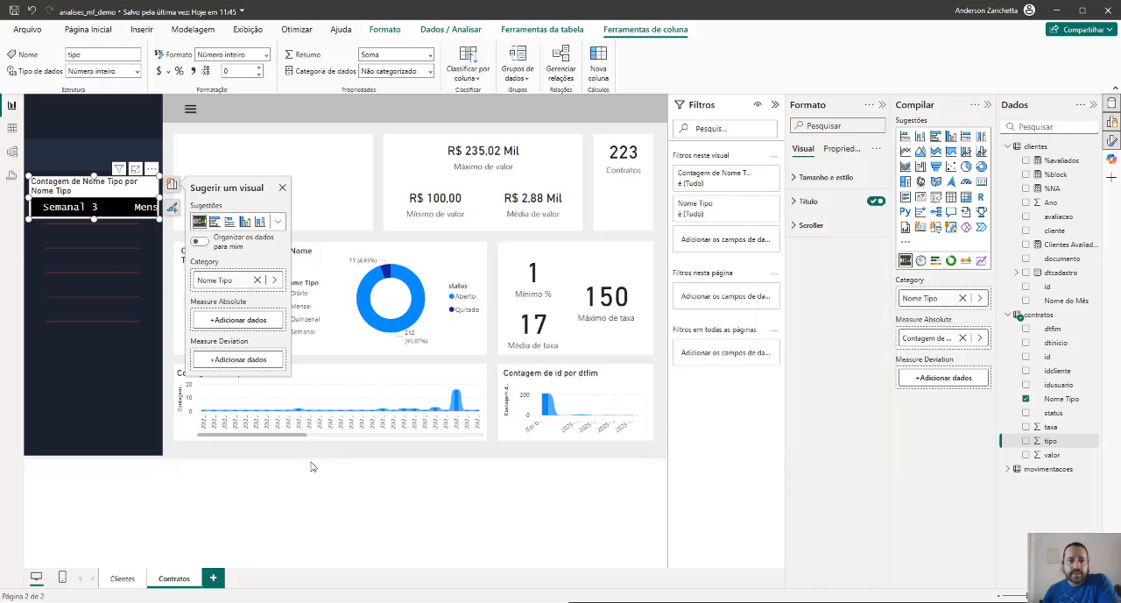
click(282, 189)
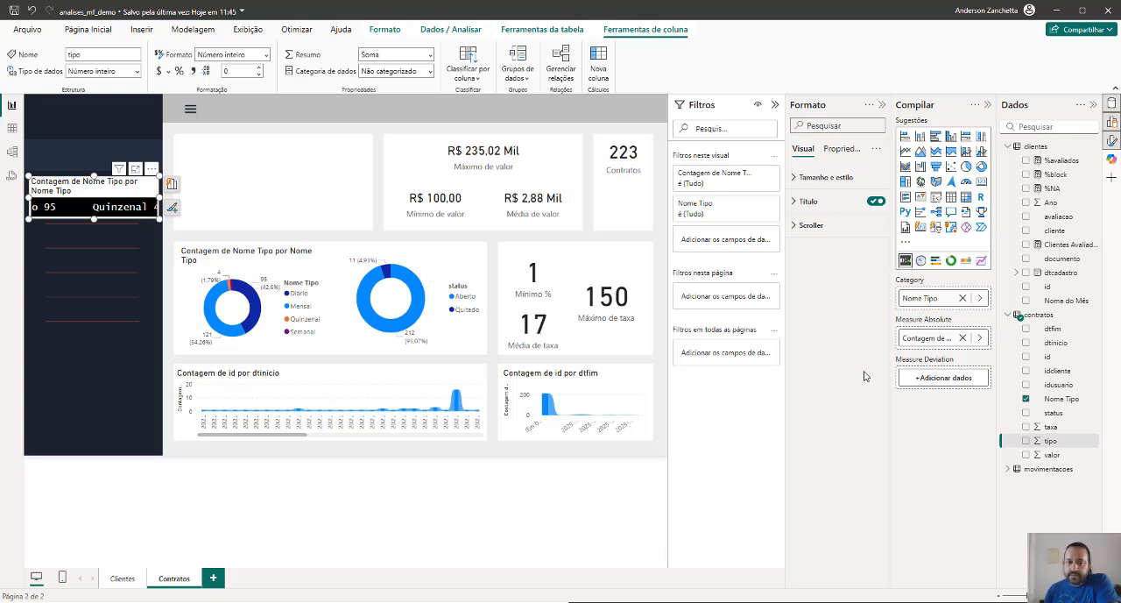
click(312, 197)
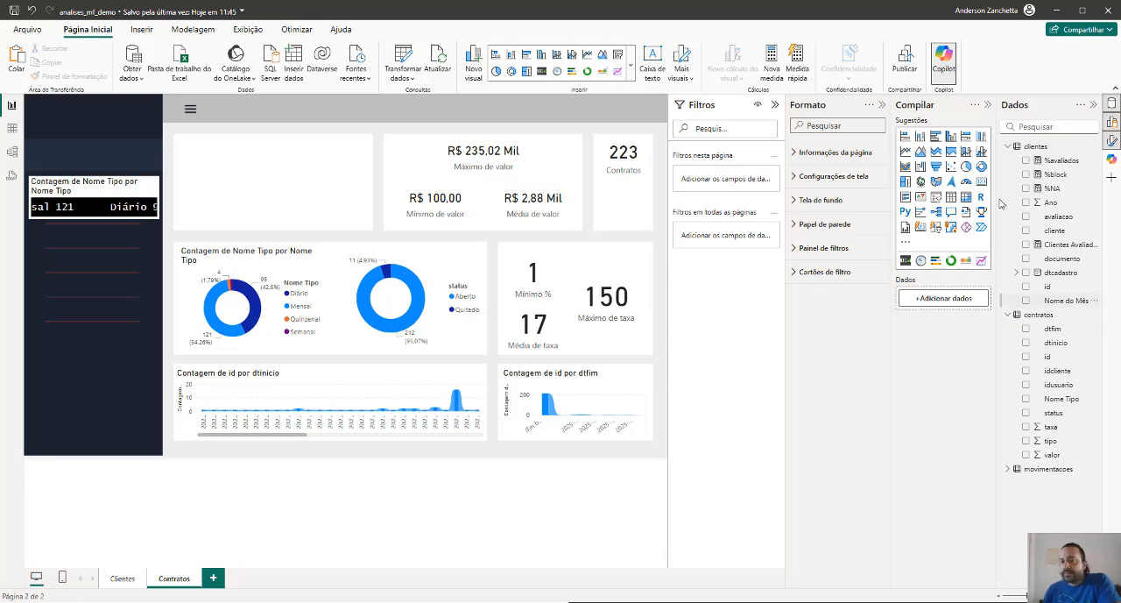
Delete the idusuario column from the contratos table
click(1007, 146)
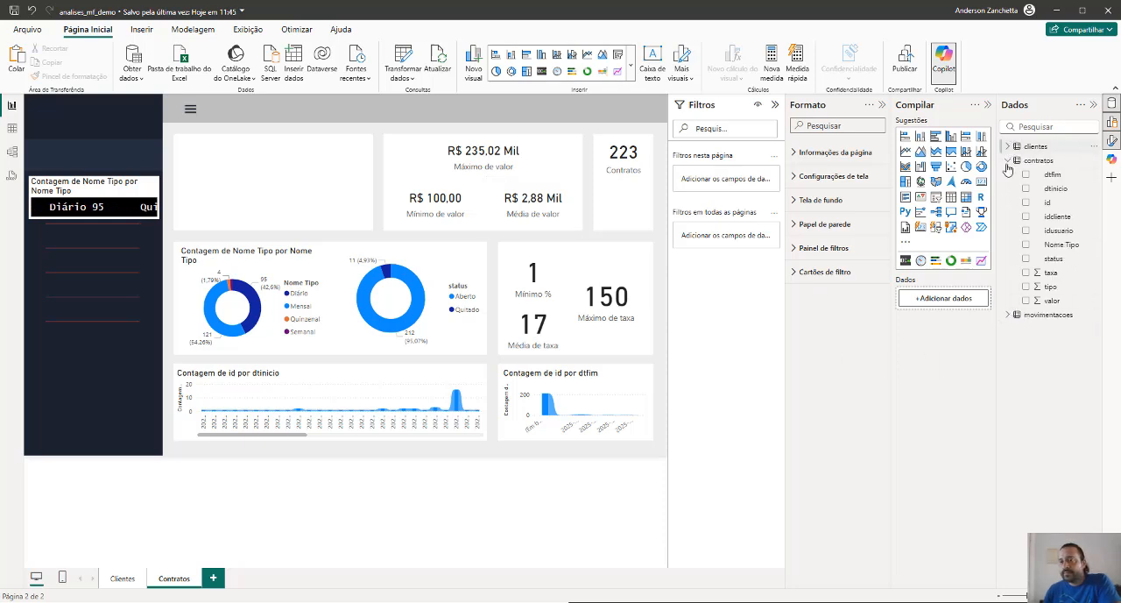
click(1058, 230)
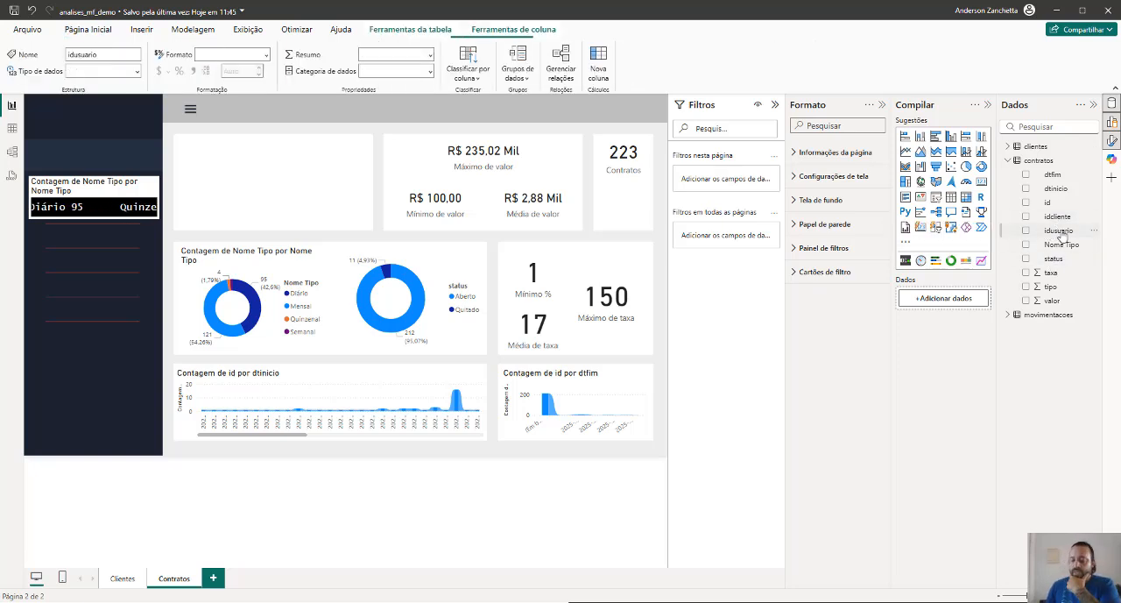
key(Delete)
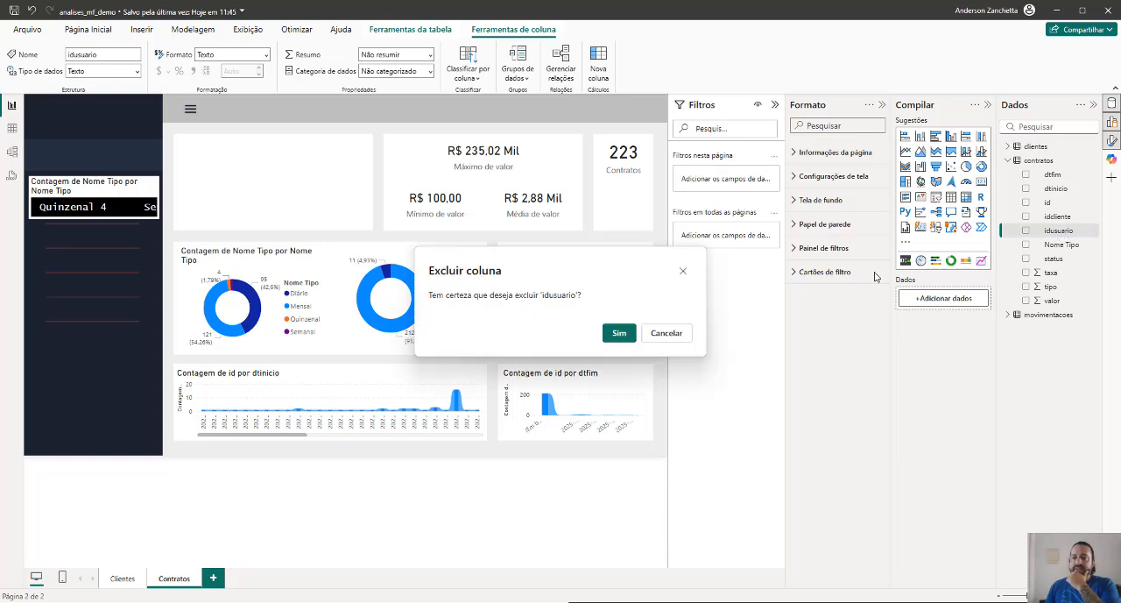
click(621, 338)
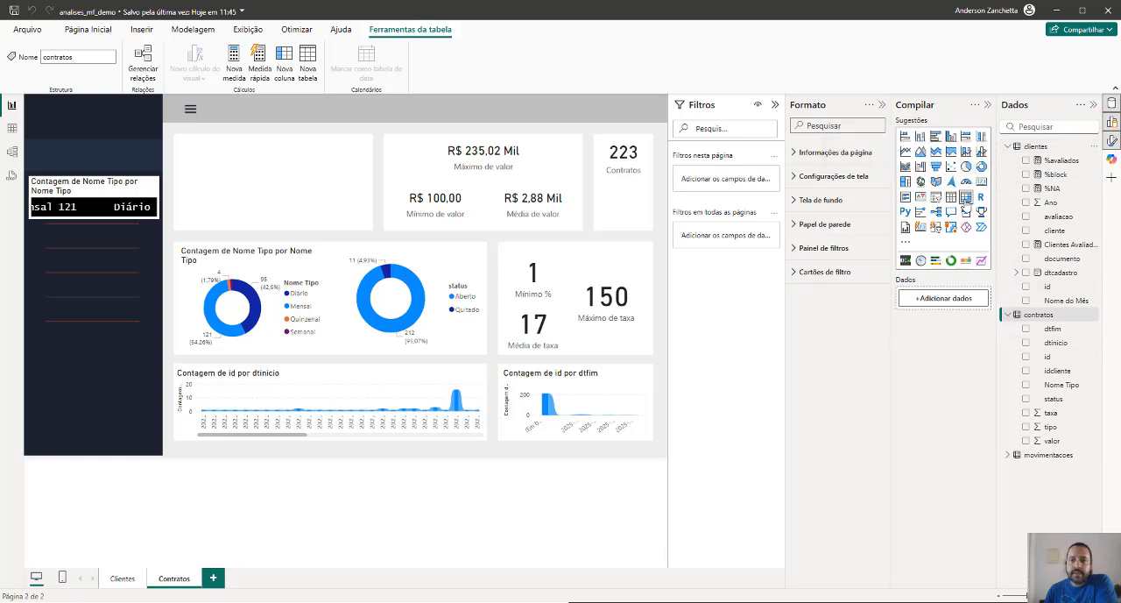
Insert a matrix with cliente as rows and contratos idcliente as values, and enlarge it to show more client rows
click(965, 196)
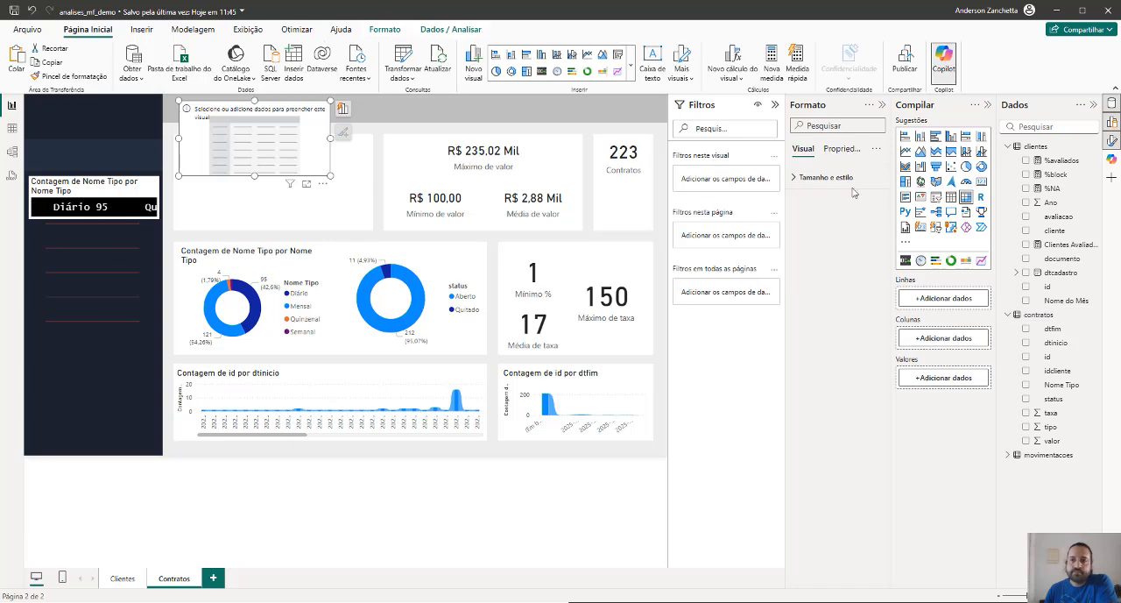
click(1026, 232)
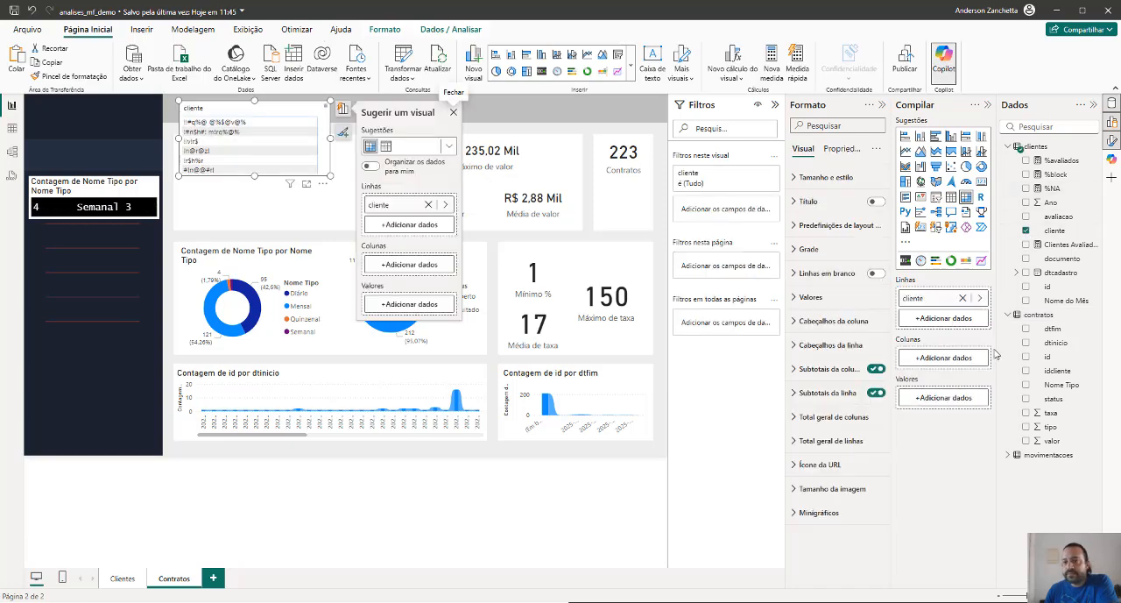
click(400, 305)
click(474, 263)
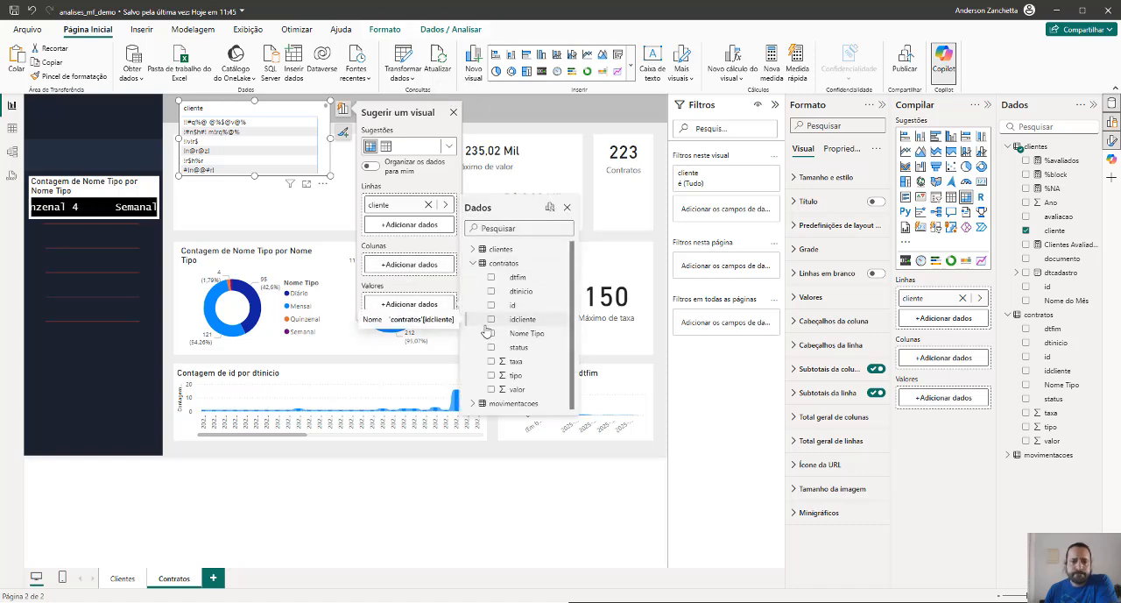
click(492, 320)
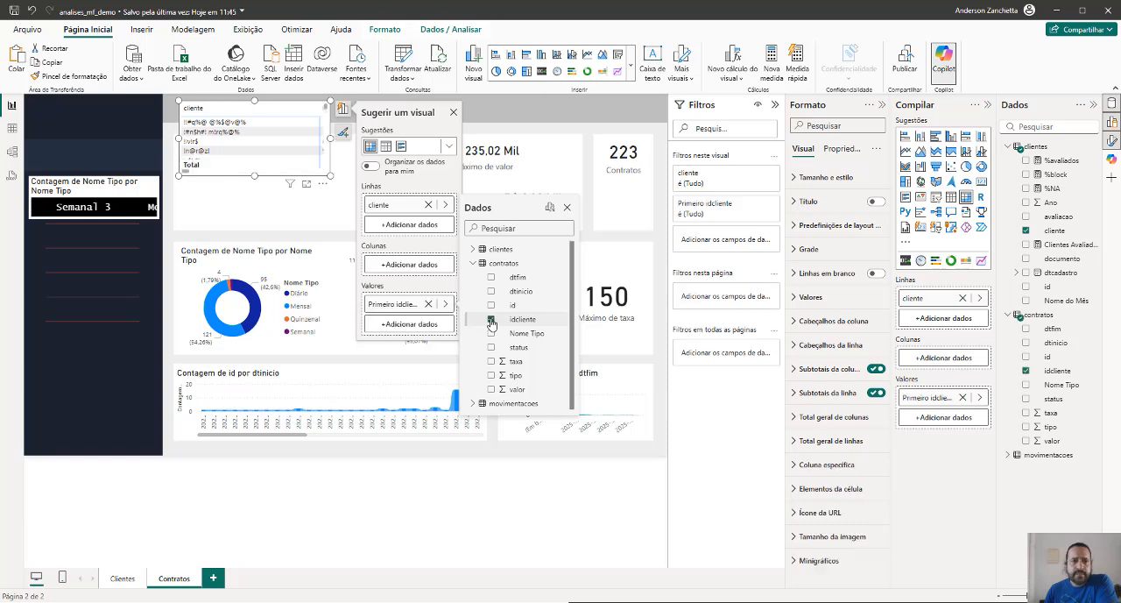
click(454, 114)
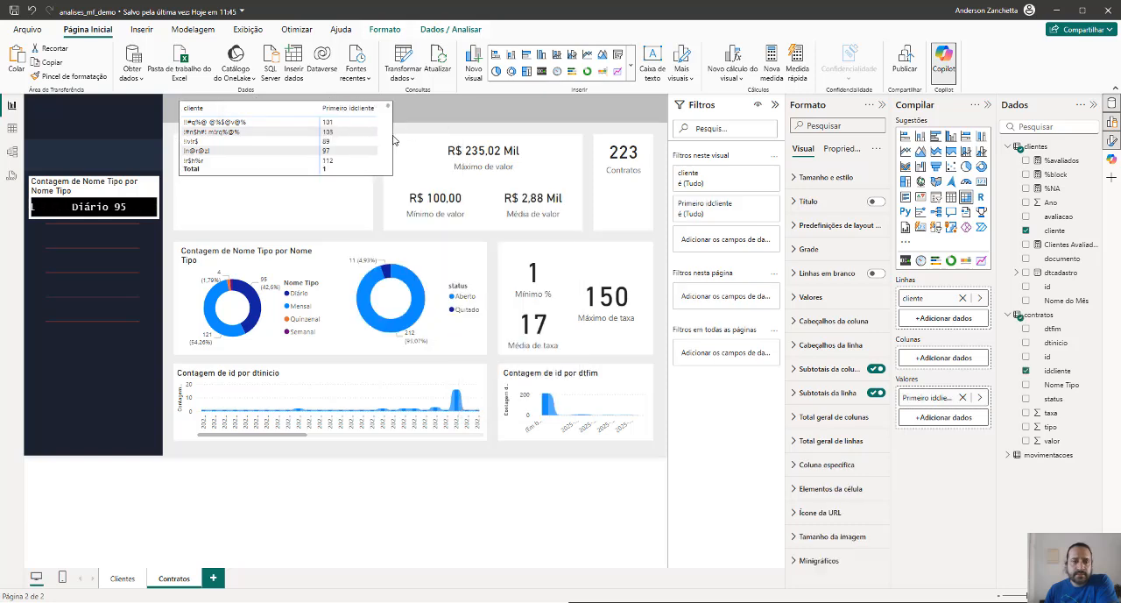
drag(393, 138, 397, 137)
drag(395, 175, 408, 229)
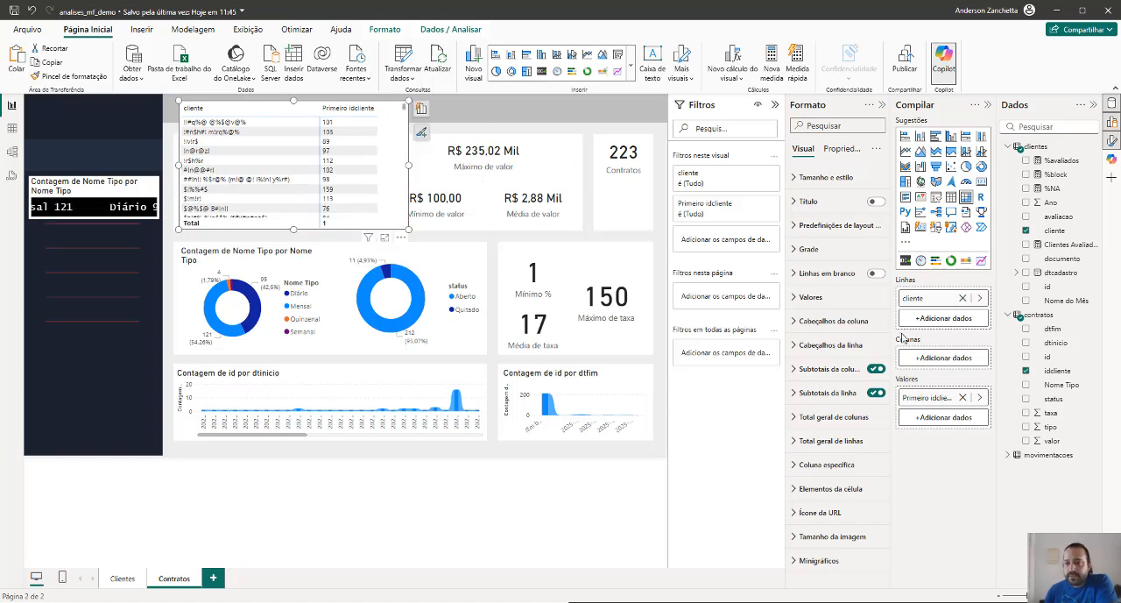
Change the summarization of idcliente in the matrix values to Contagem
click(980, 397)
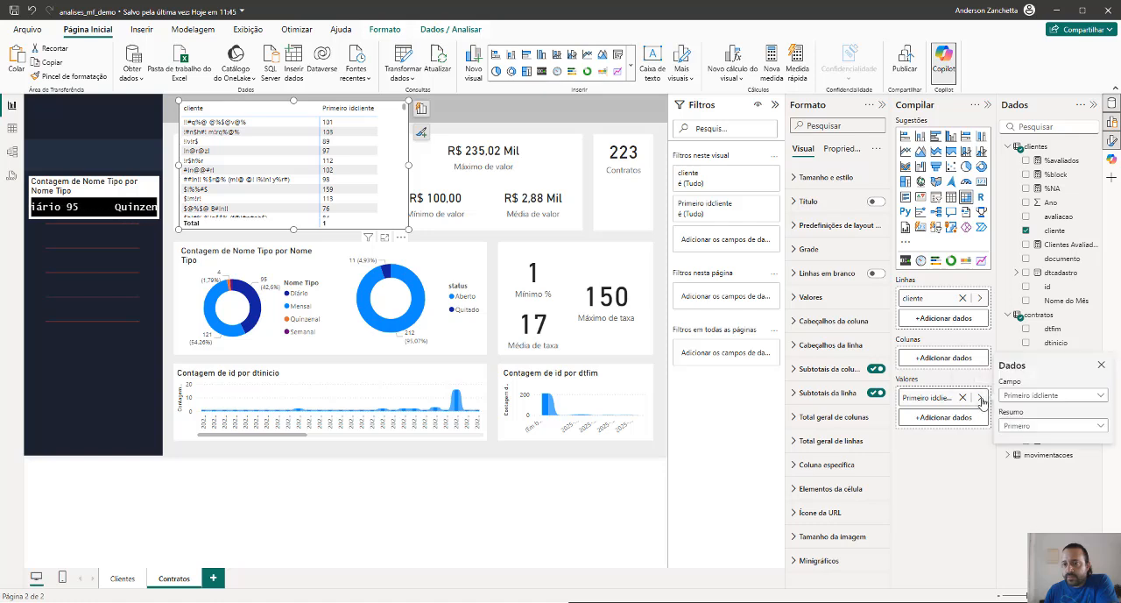
click(1017, 425)
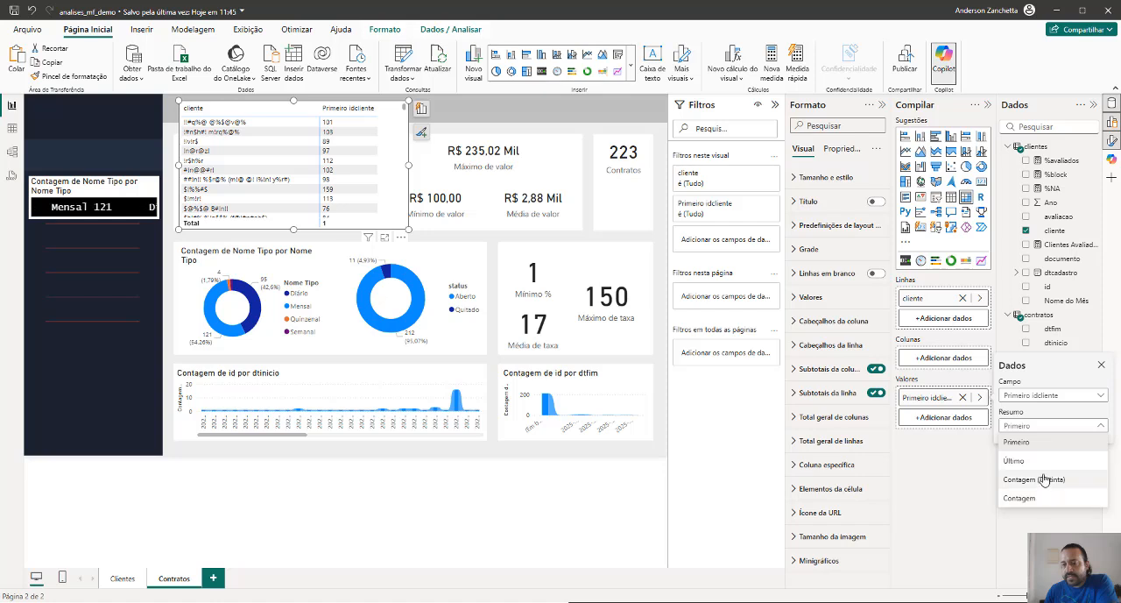
click(1022, 497)
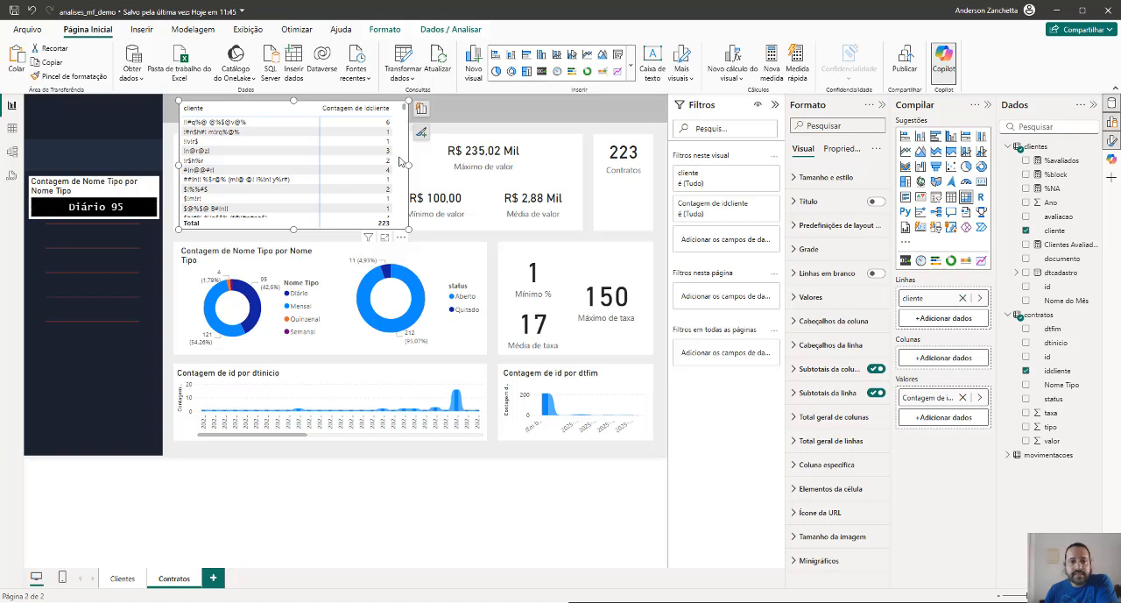
Shrink the cliente matrix to fit the empty card beside the value cards and below the header bar
mouse_move(406, 164)
mouse_down()
mouse_move(364, 166)
mouse_move(405, 165)
mouse_up()
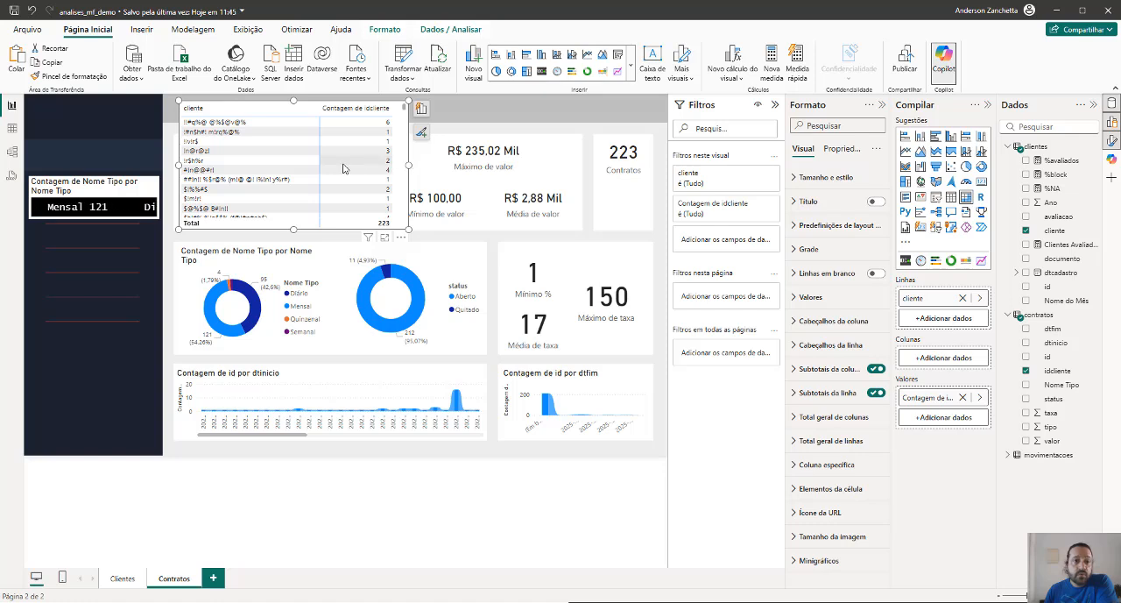
drag(408, 165, 369, 167)
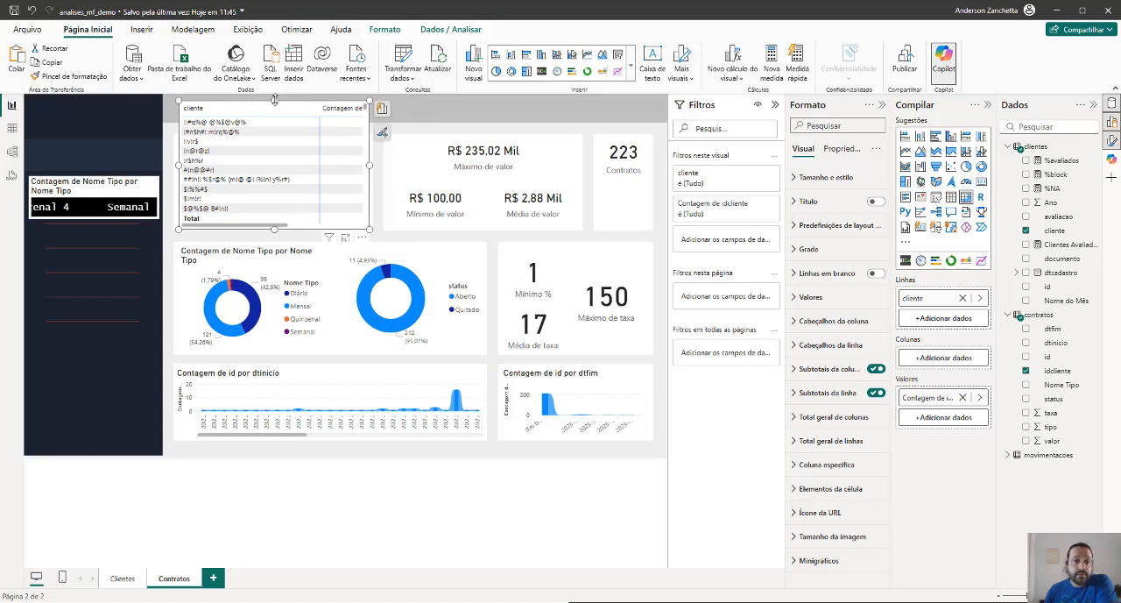
drag(274, 100, 275, 136)
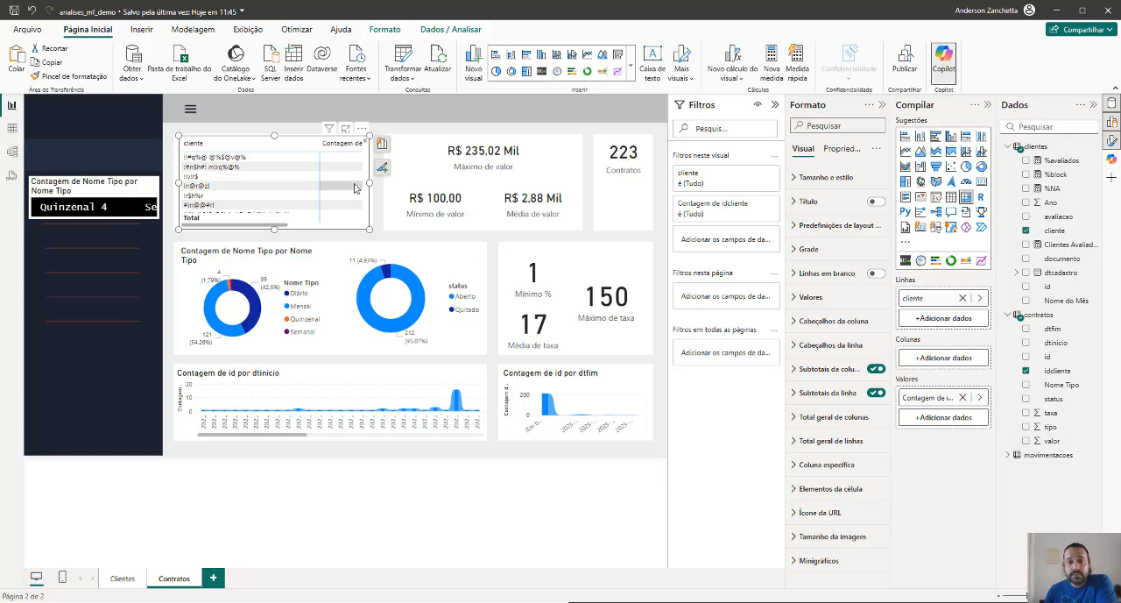
Try adding the contratos status field to the values of a widened matrix, and restore its narrower width without that field
drag(367, 183, 547, 183)
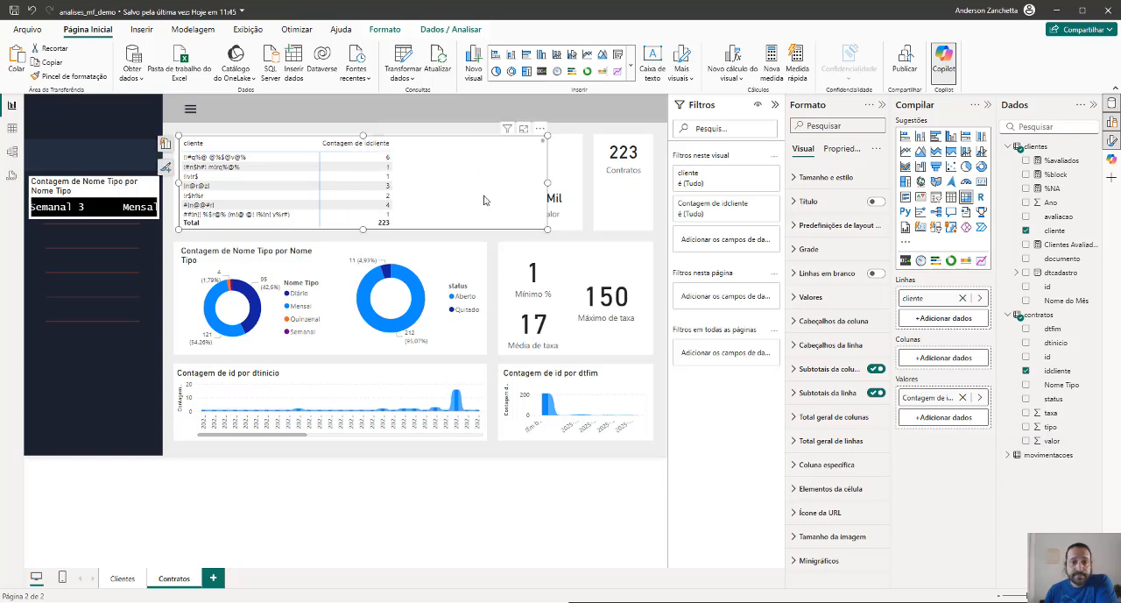
click(951, 418)
click(773, 341)
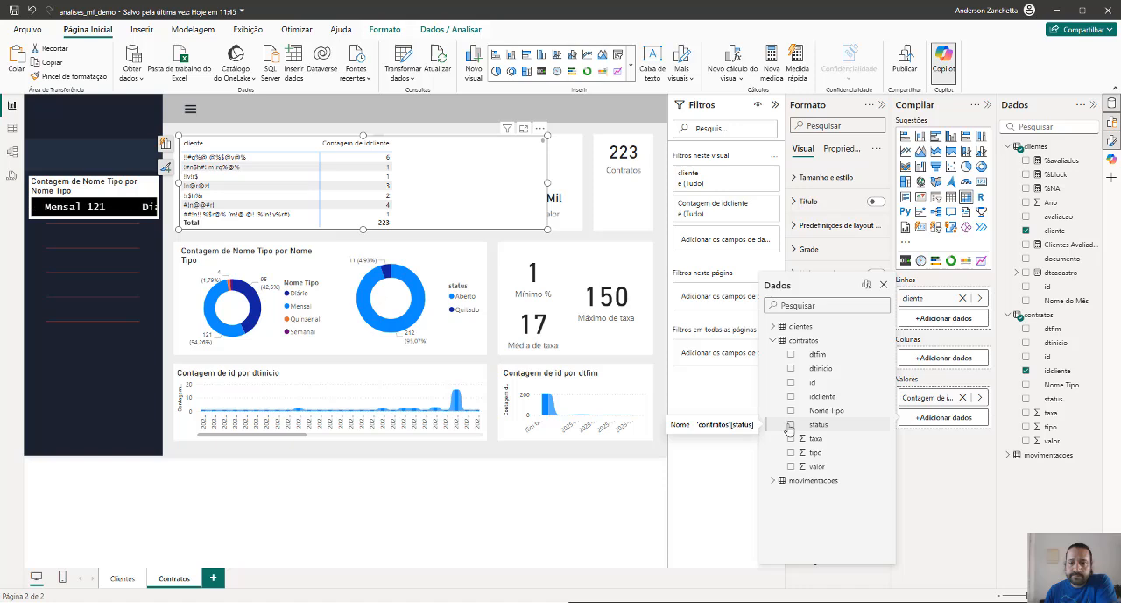
click(791, 425)
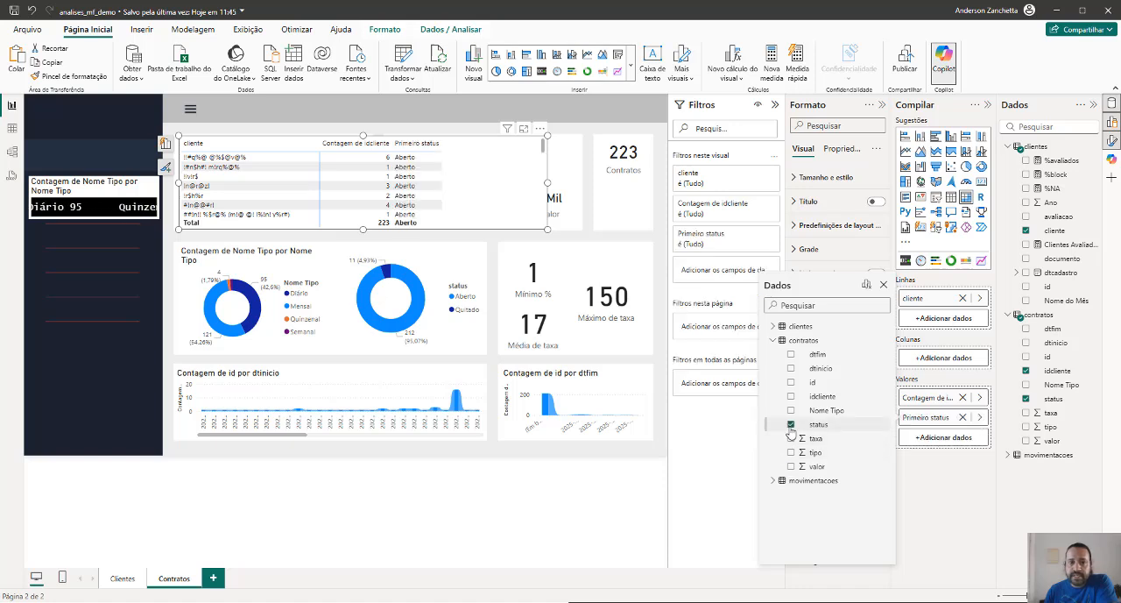
click(542, 156)
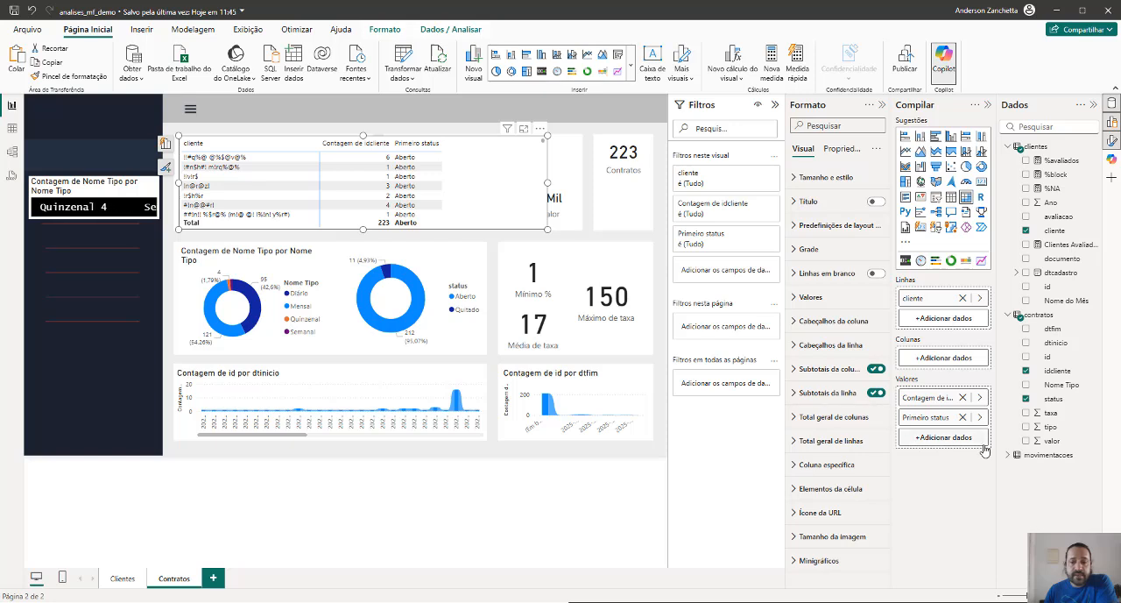
click(964, 418)
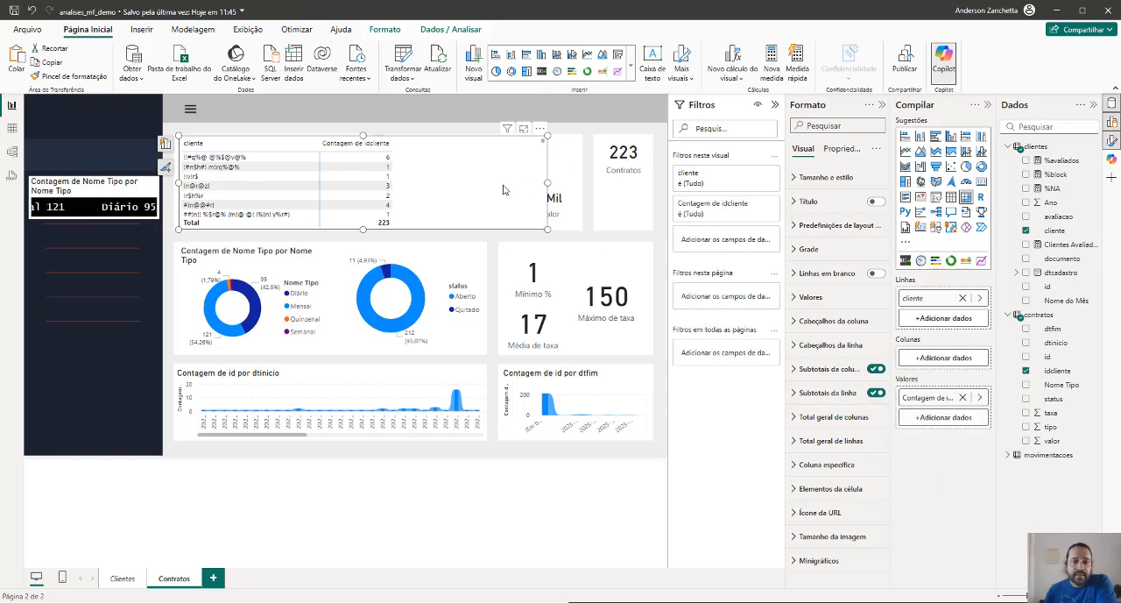
drag(548, 183, 370, 187)
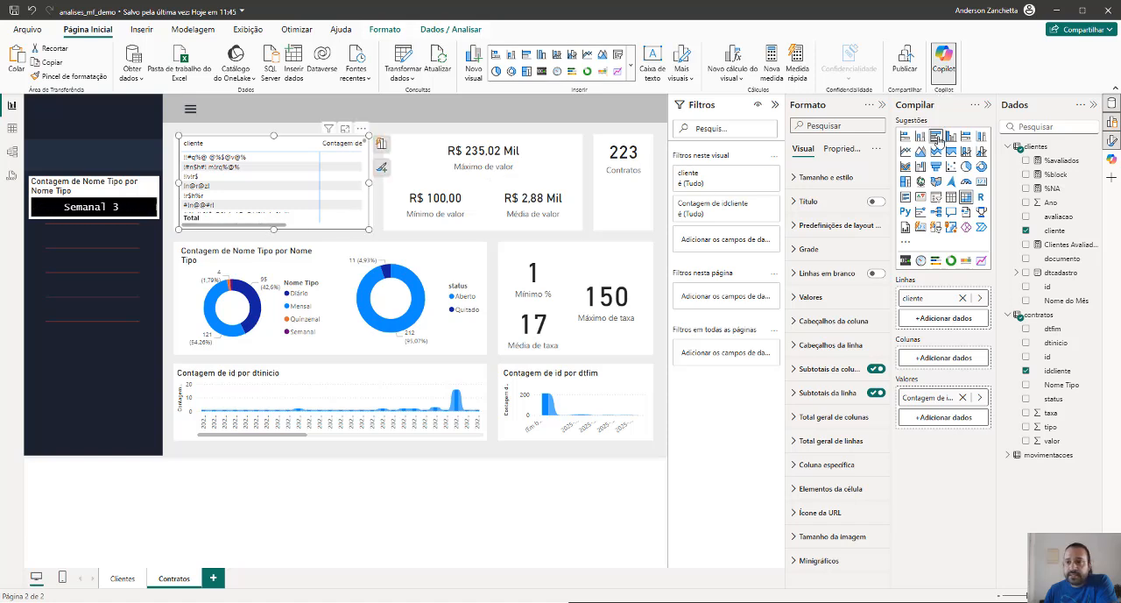
Convert the matrix to a stacked bar chart and apply a superior 3 filter on cliente by Primeiro idcliente
click(905, 137)
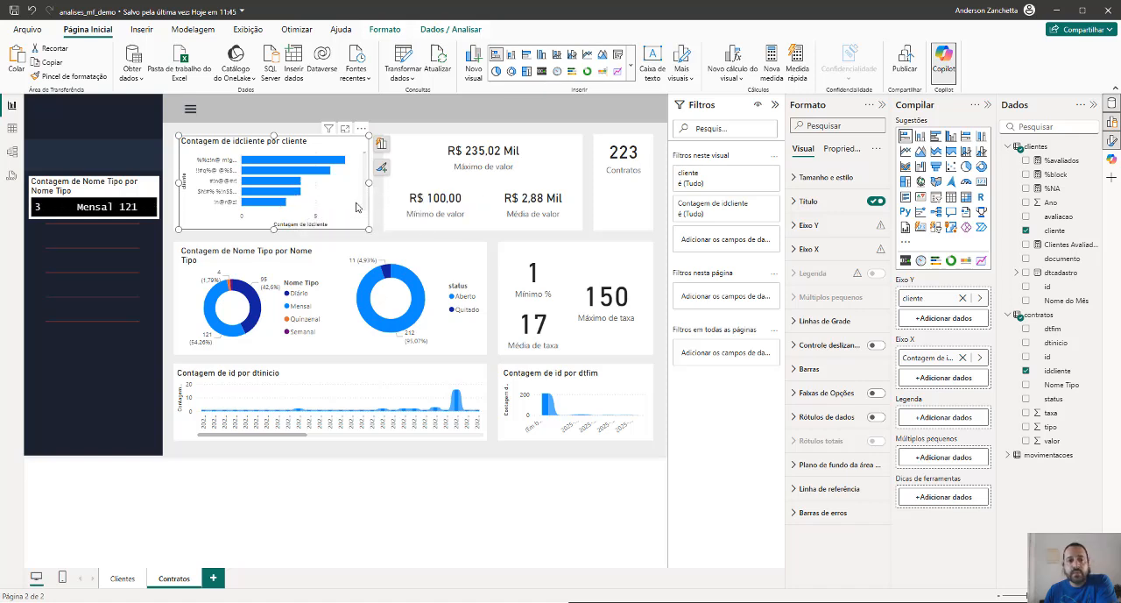
click(759, 175)
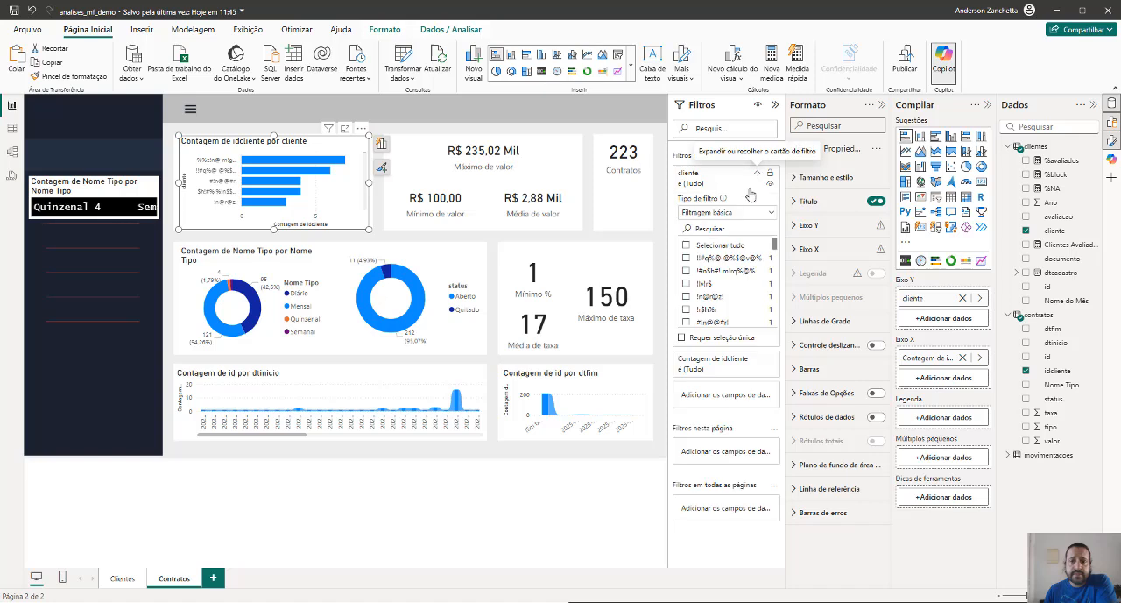
click(727, 212)
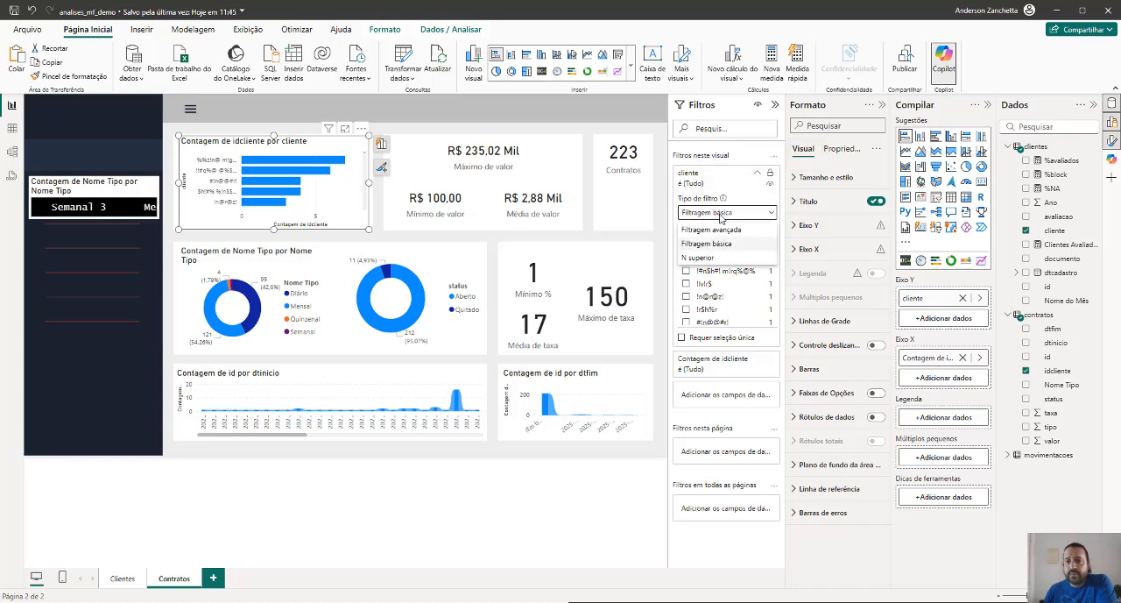
click(705, 257)
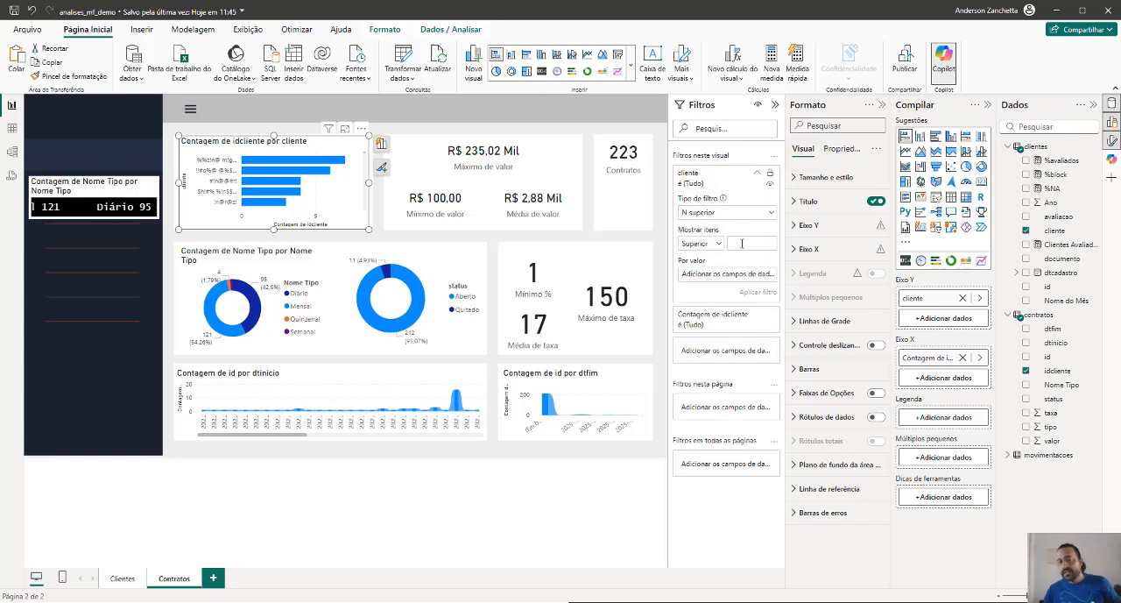
click(742, 244)
text(3)
key(Tab)
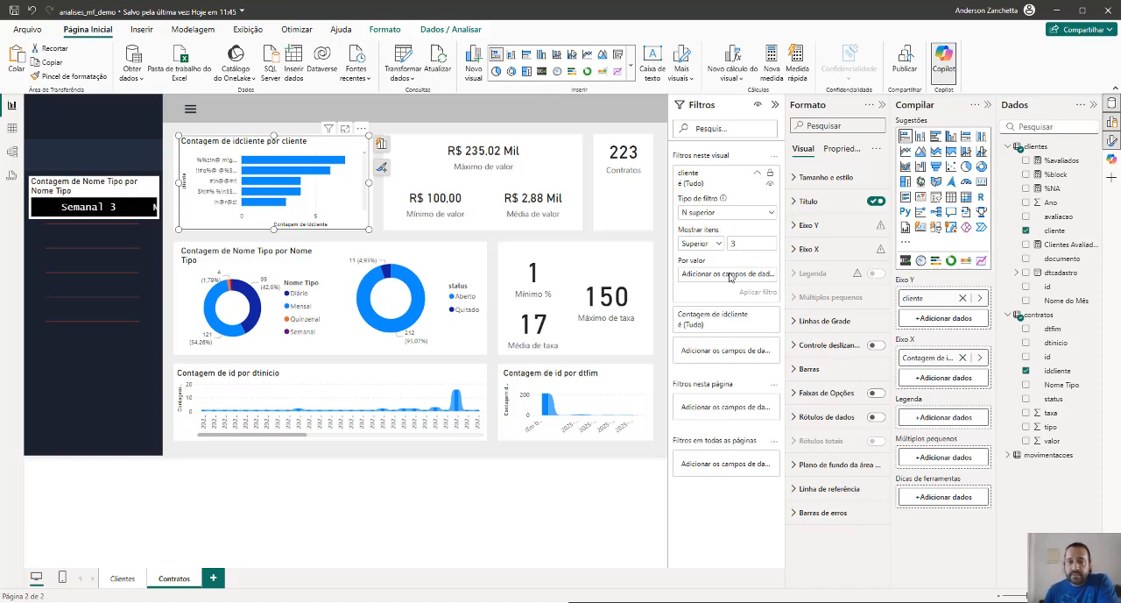
drag(1058, 371, 726, 278)
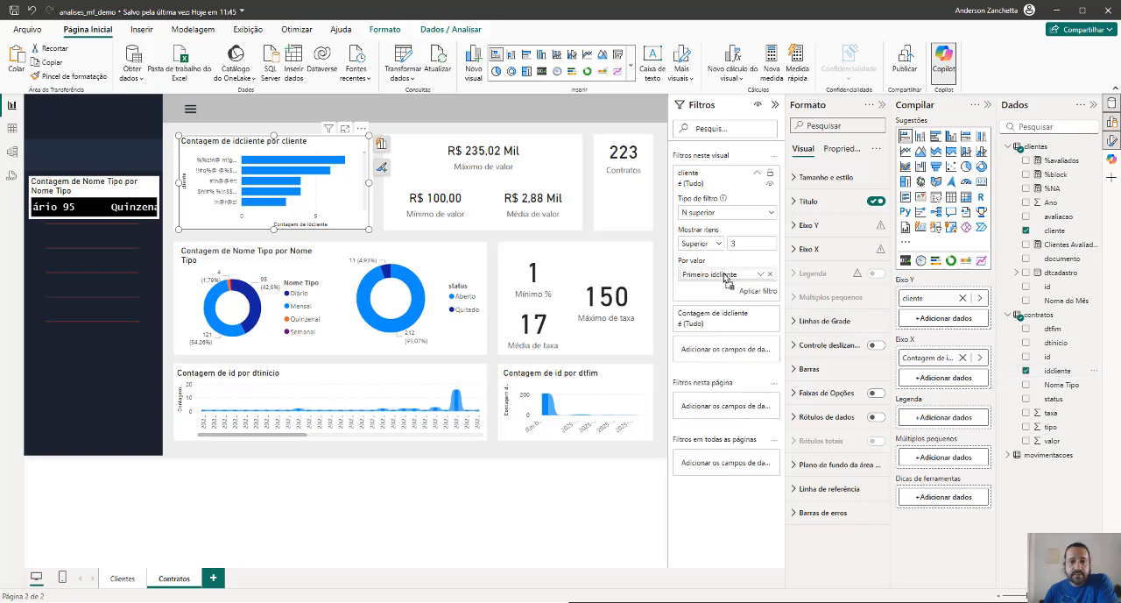
click(759, 291)
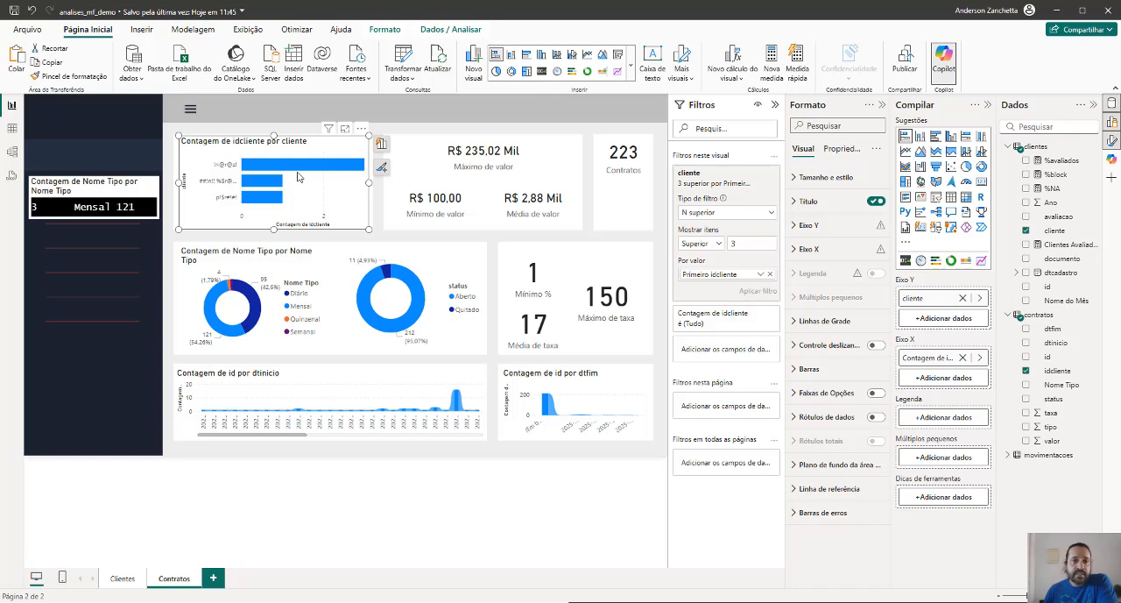
click(511, 488)
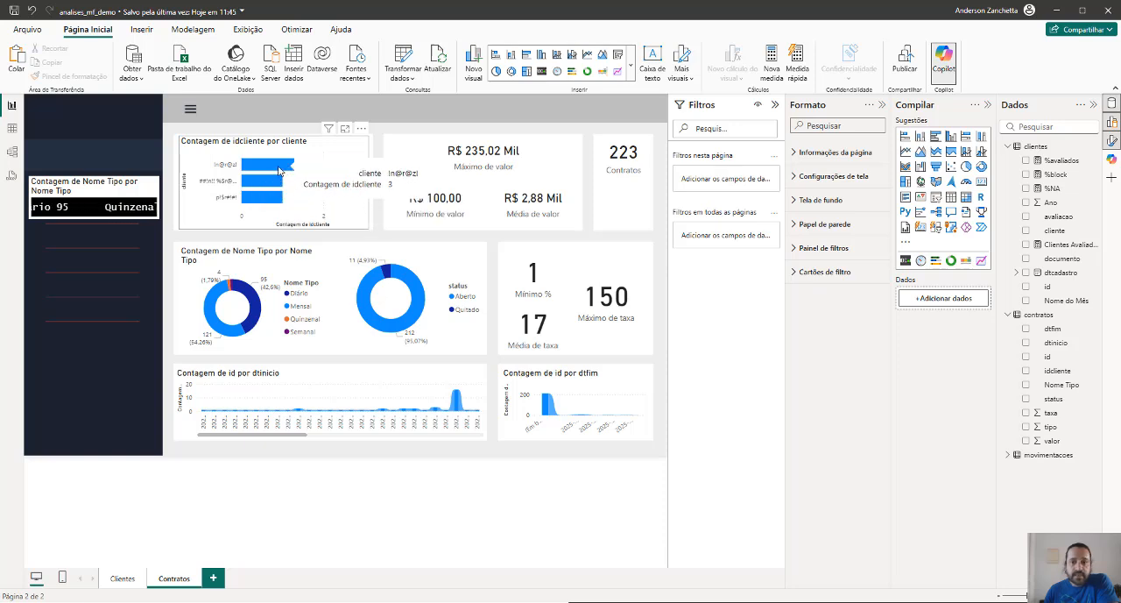
Convert the client bar chart to a matrix and try the Contagem (Distinta) summarization on idcliente
click(366, 200)
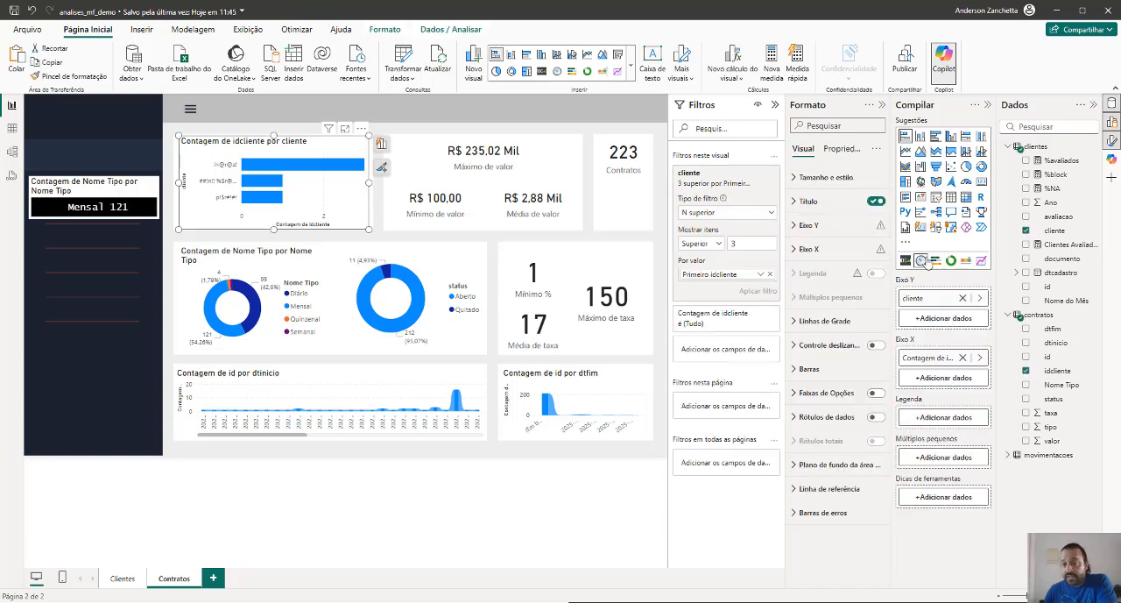
click(966, 197)
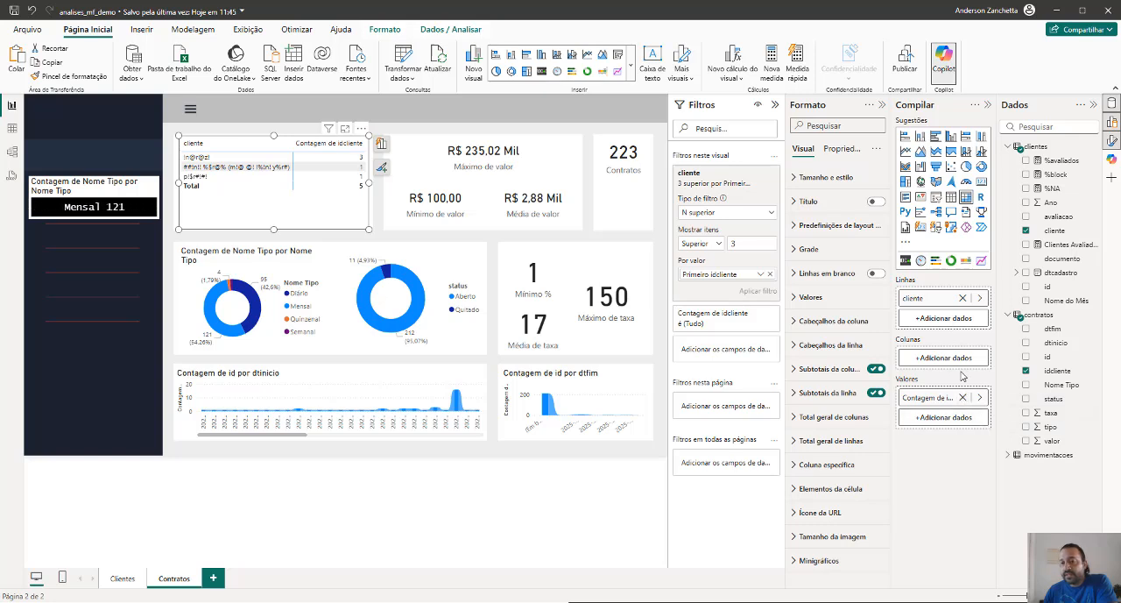
click(981, 398)
click(1019, 426)
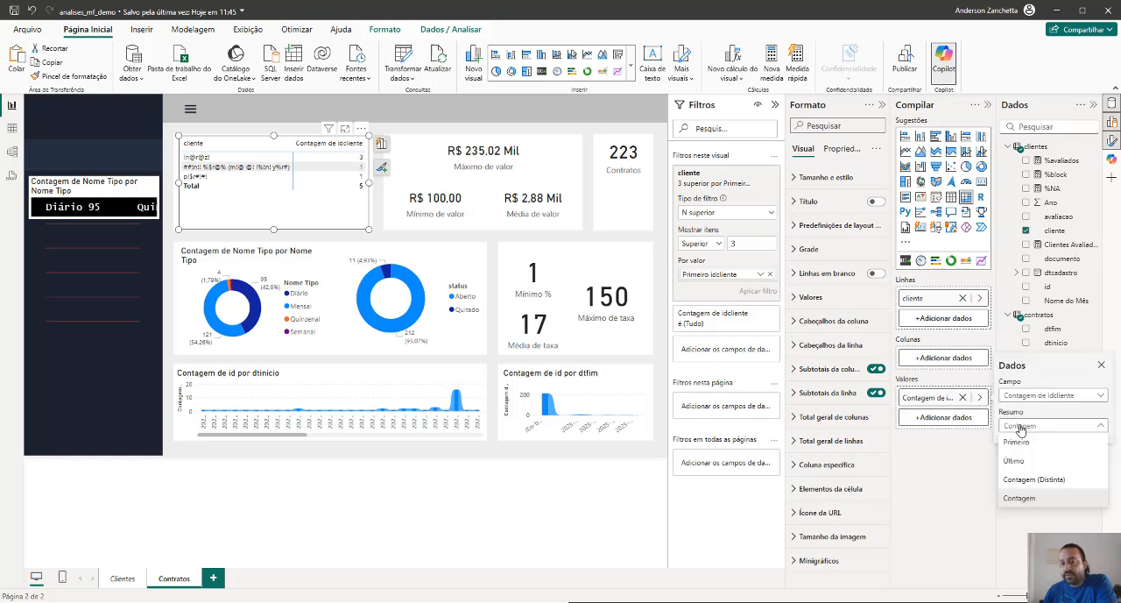
click(1026, 479)
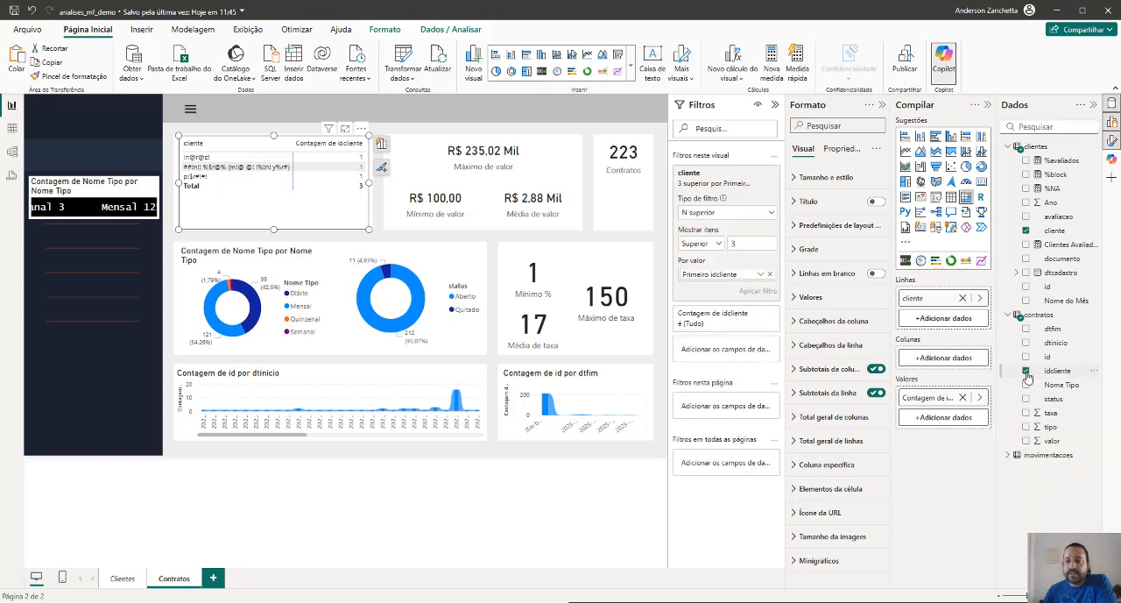
Try the Primeiro summarization on idcliente in the matrix values
click(980, 399)
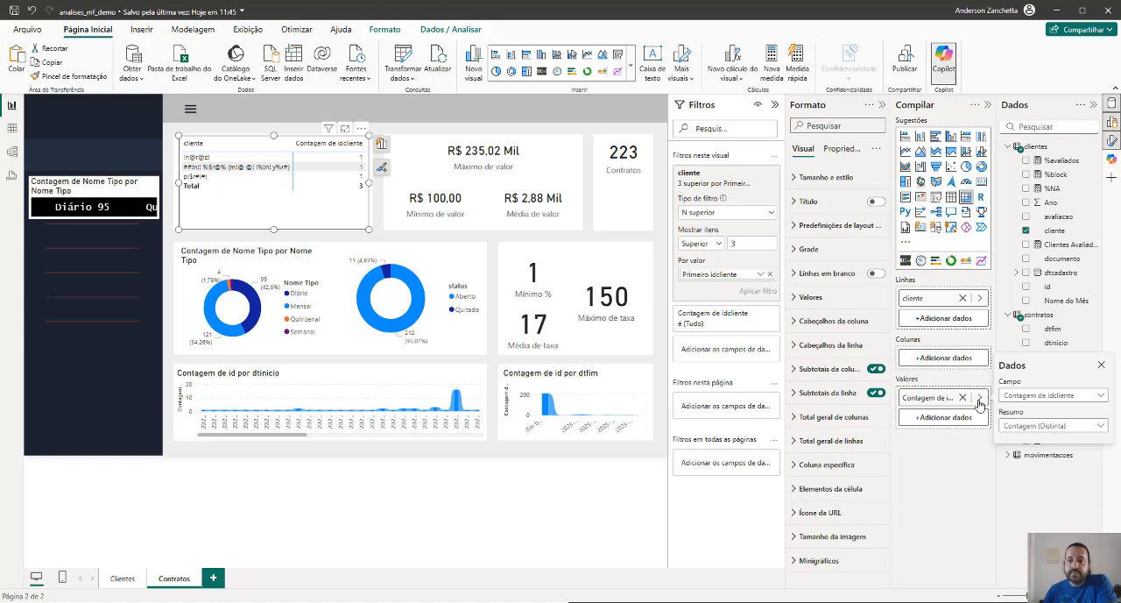
click(1022, 427)
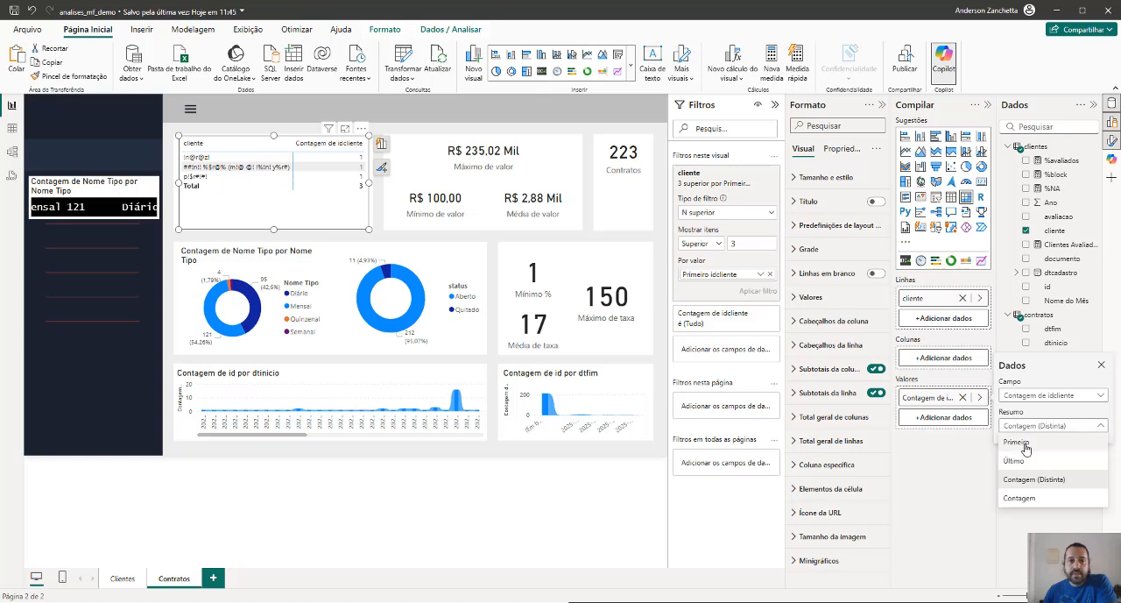
click(1025, 443)
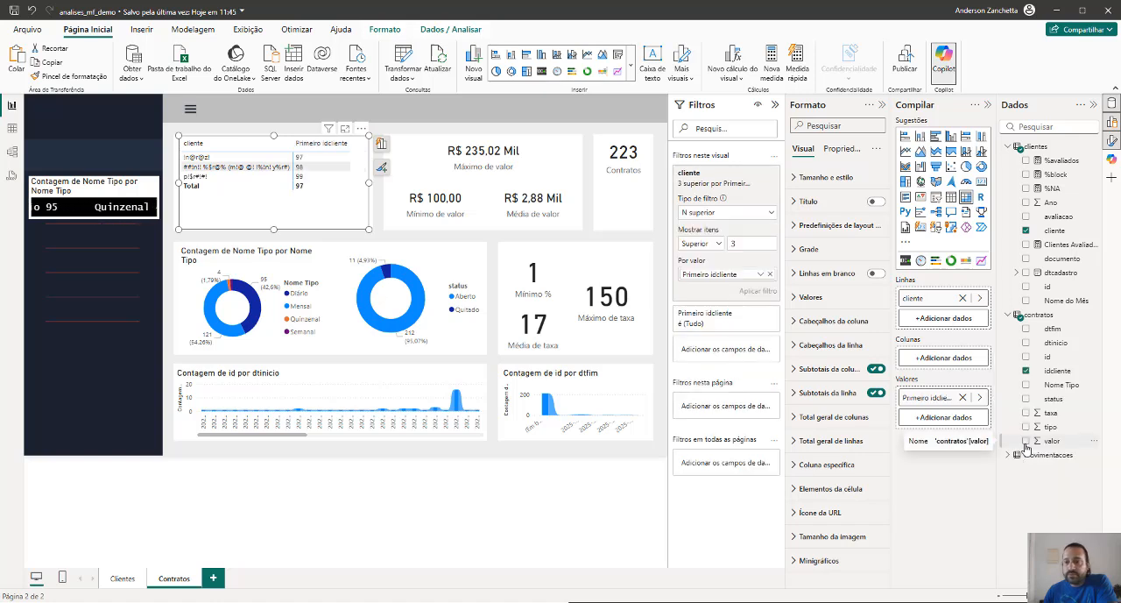
Set the idcliente summarization back to Contagem and convert the matrix back to a stacked bar chart
click(981, 396)
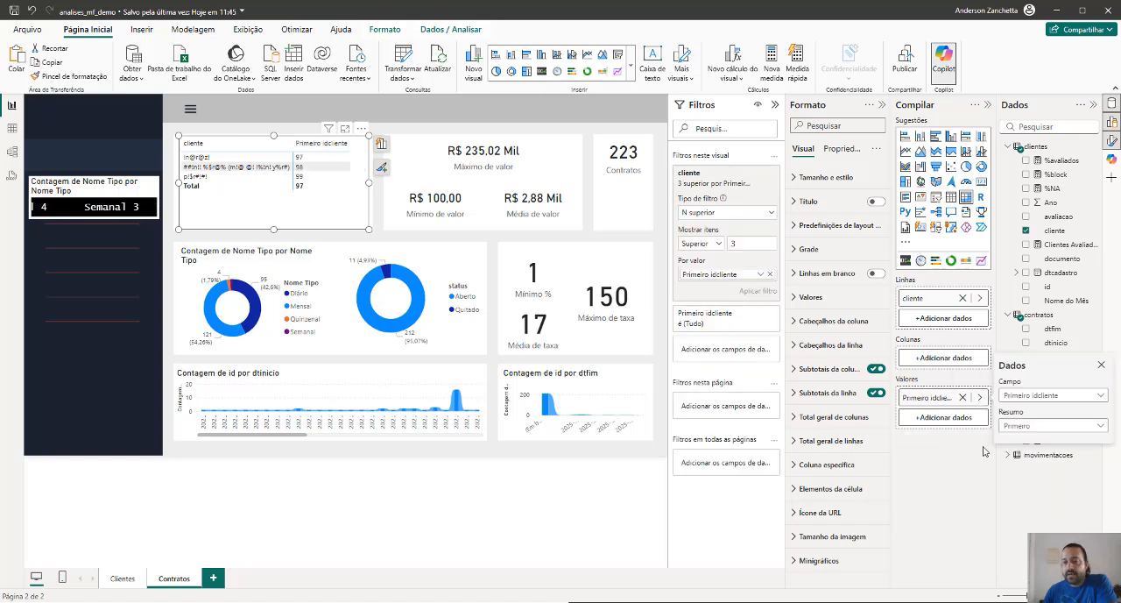
click(1013, 428)
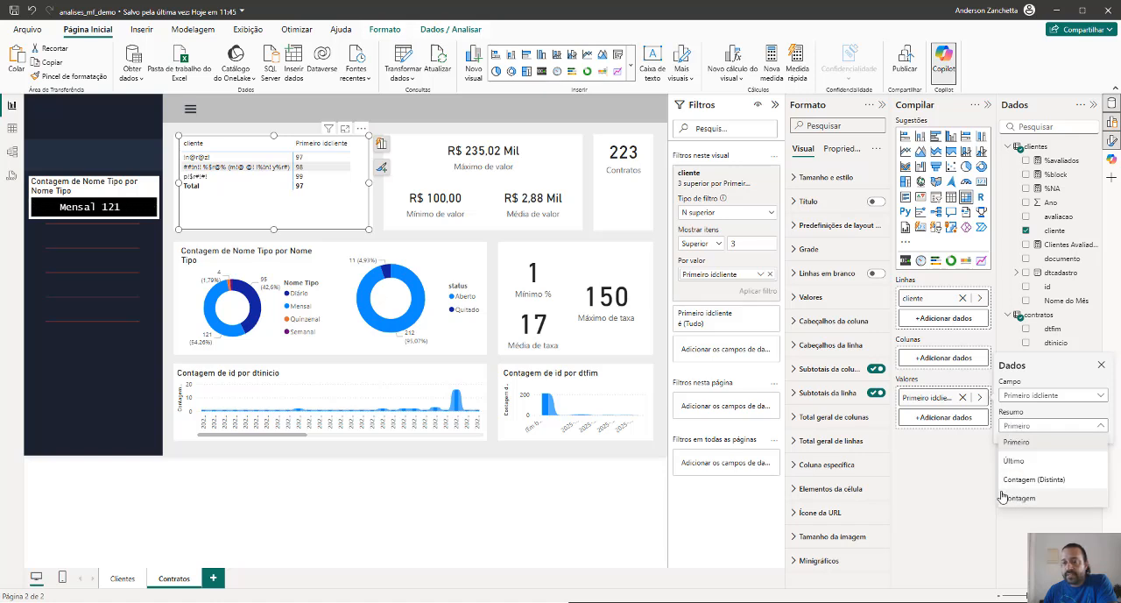
click(1020, 498)
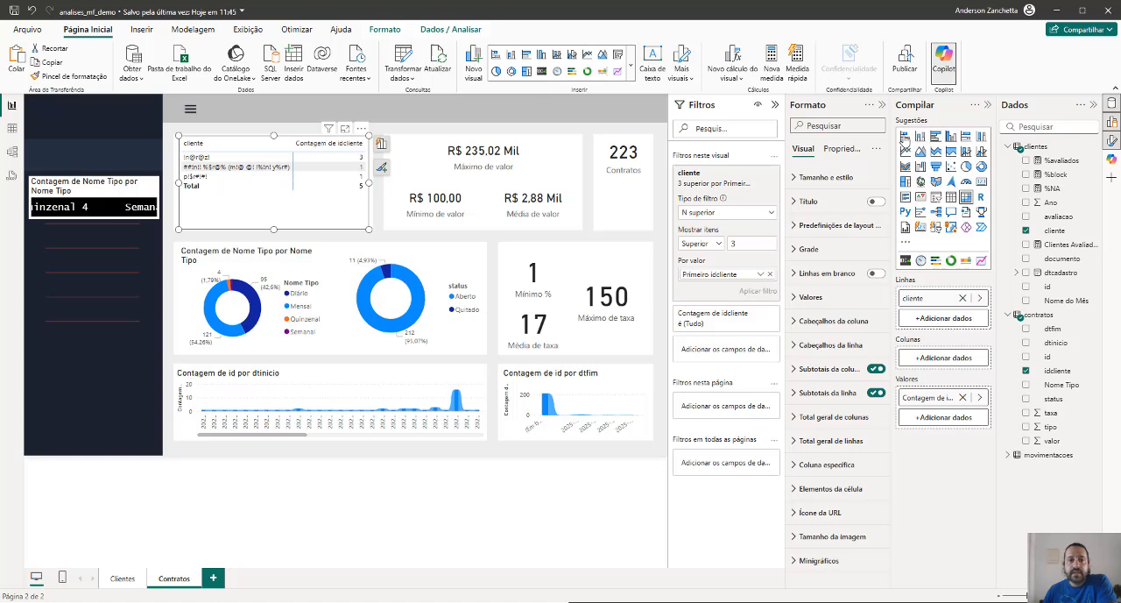
click(905, 137)
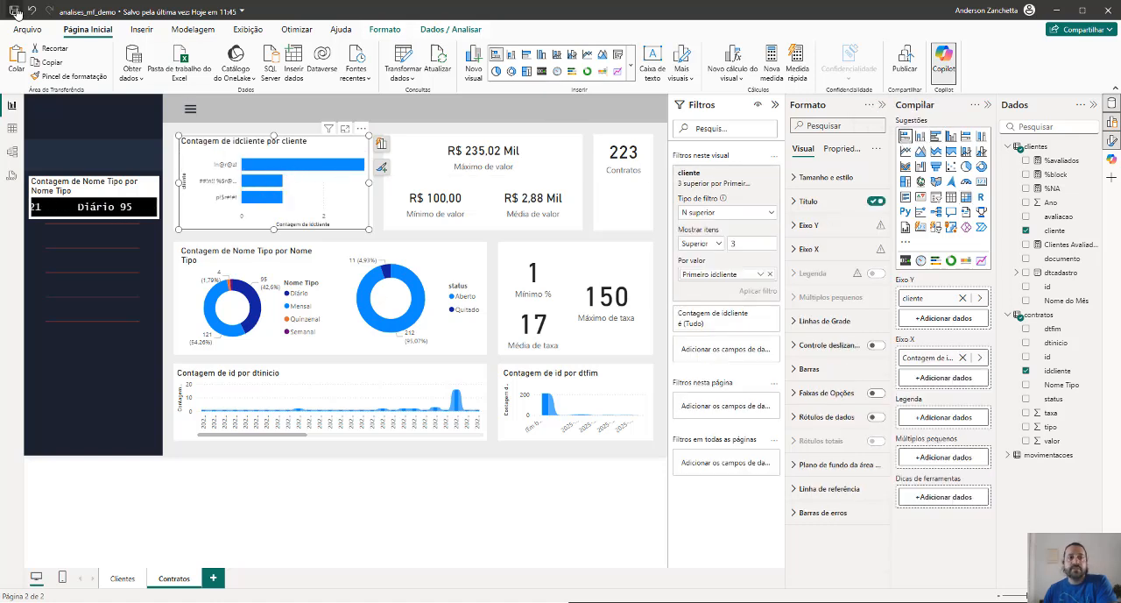
Save the report and duplicate the Contratos page
click(14, 10)
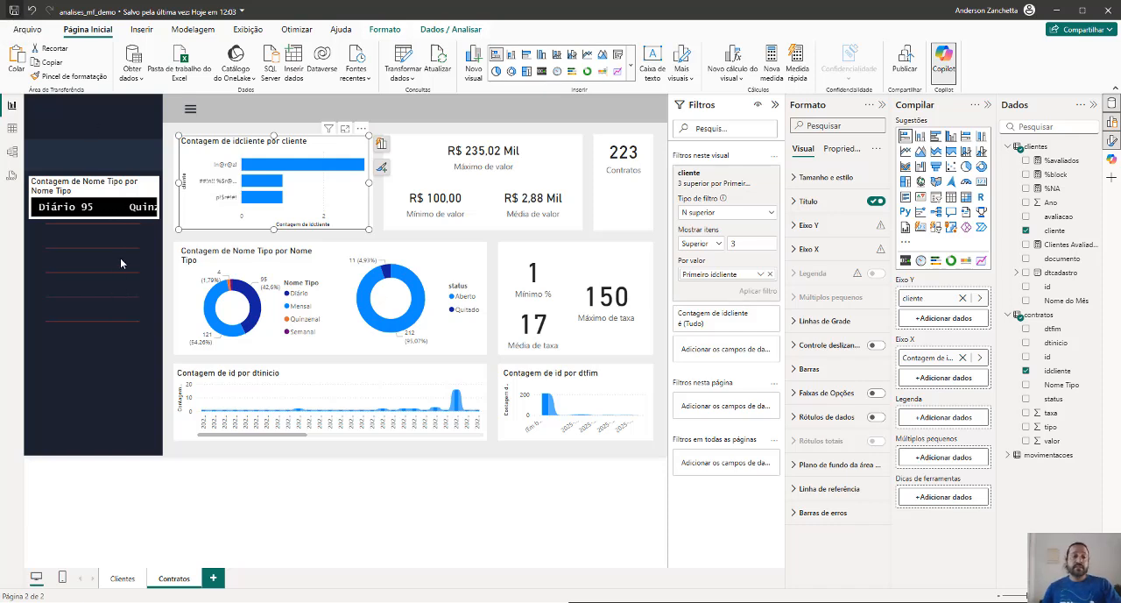
click(255, 537)
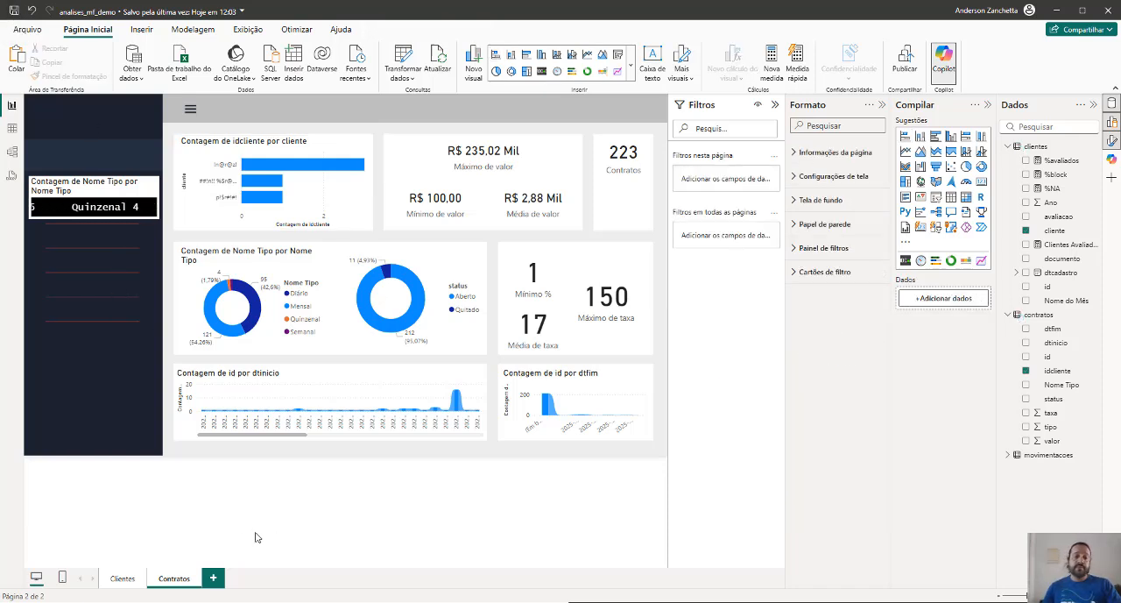
right_click(171, 580)
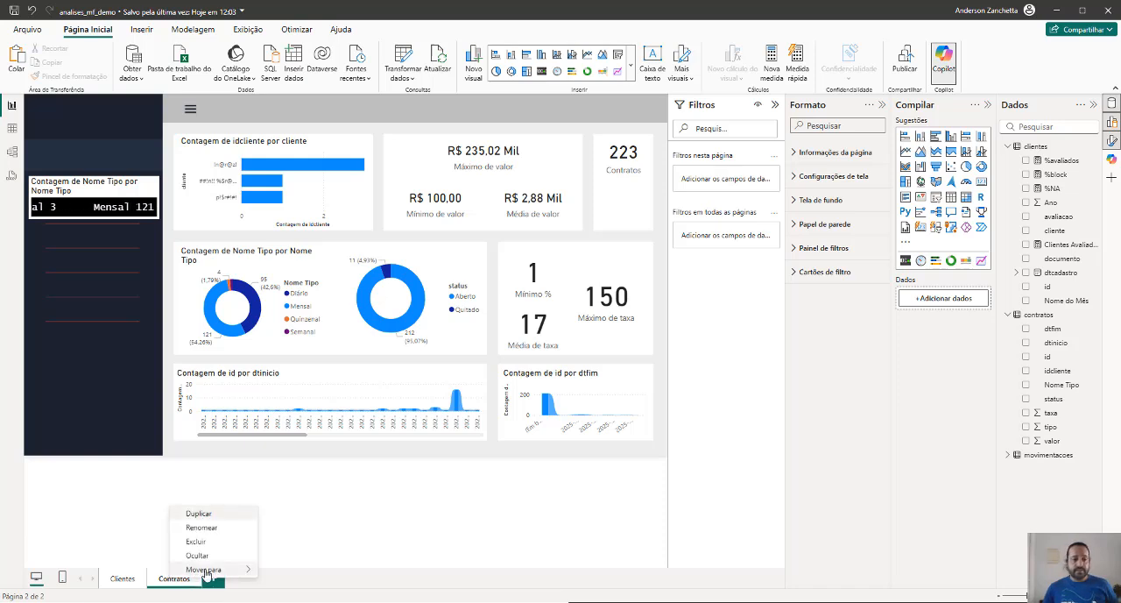
click(219, 515)
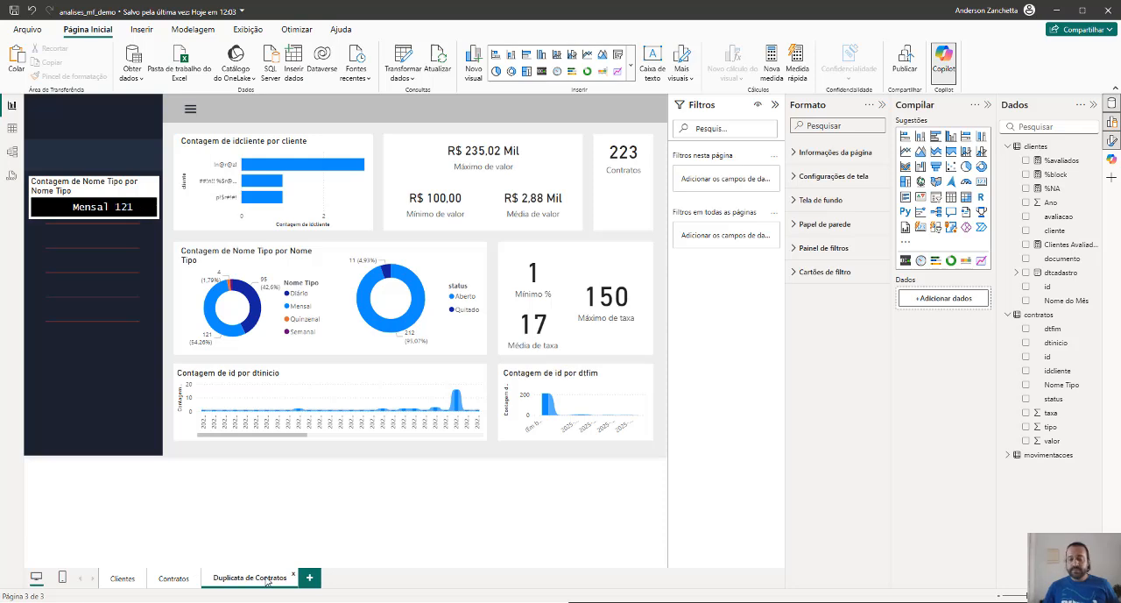
Rename the duplicated Contratos page, entering movim as the start of its name
double_click(267, 580)
text(movimentacoes)
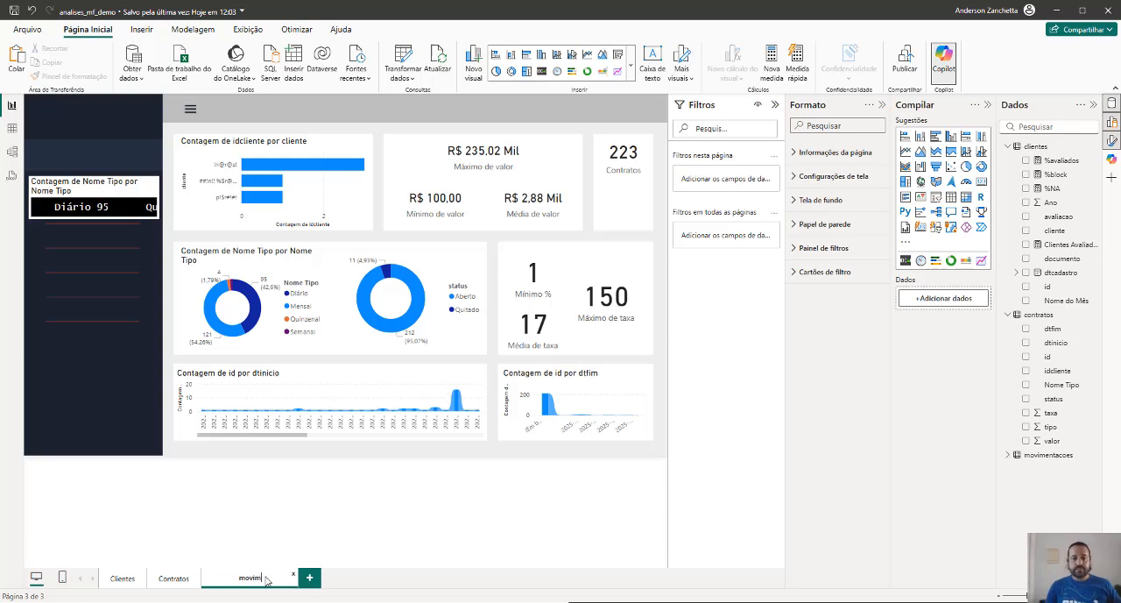